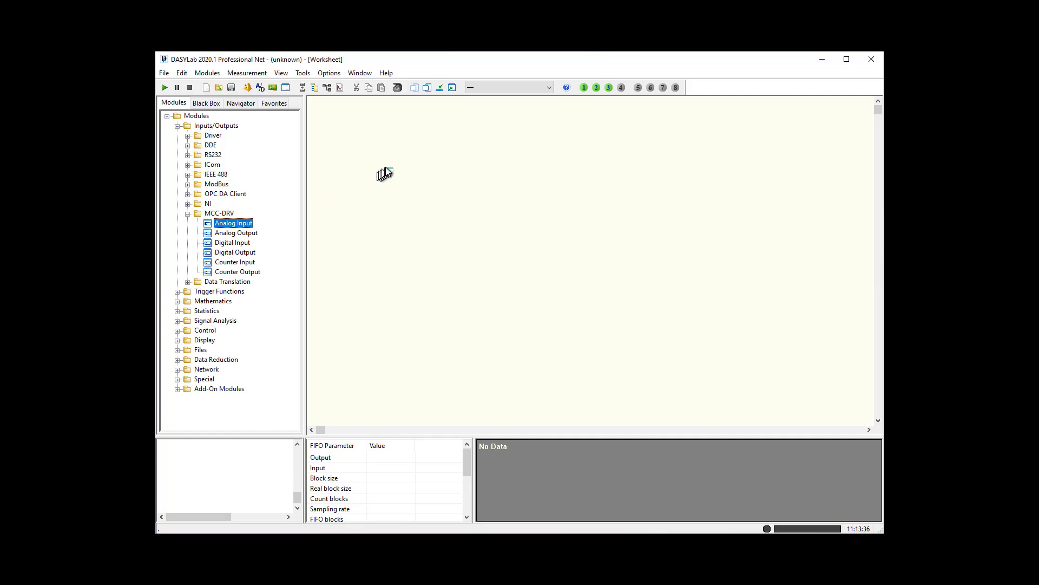
Step: Place an MCC-DRV Analog Input module for the USB-201's AI Channel 0..7 on the worksheet with channel 0 active and its offered settings
{"action": "left_click", "coordinate": [487, 254]}
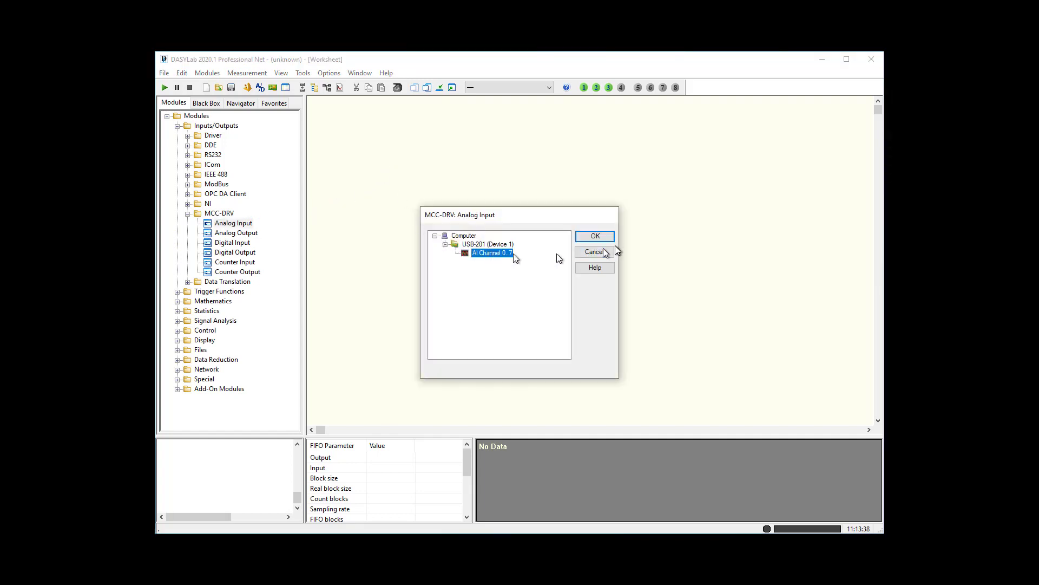
{"action": "left_click", "coordinate": [601, 237]}
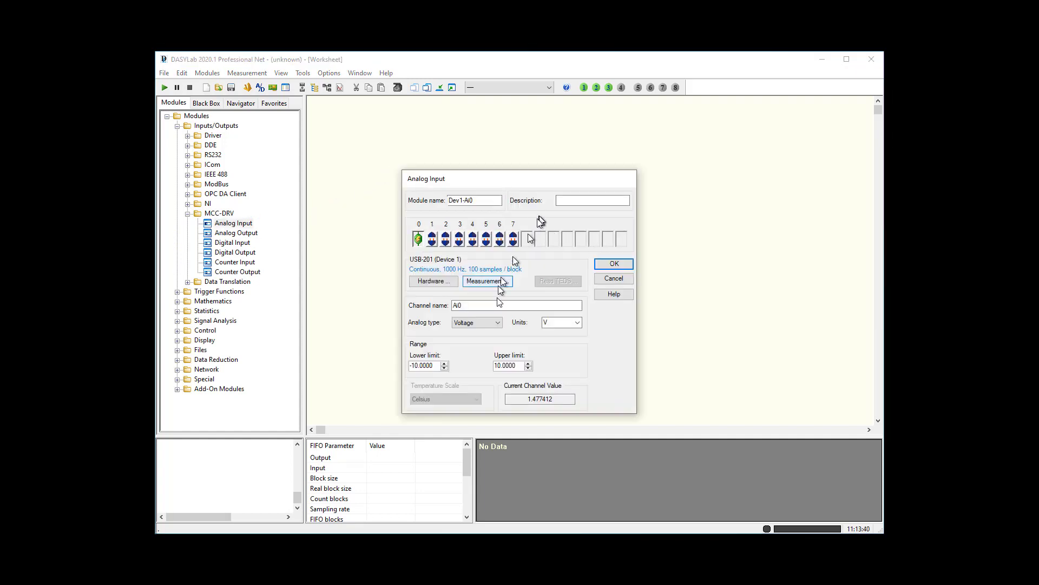
{"action": "left_click", "coordinate": [623, 262]}
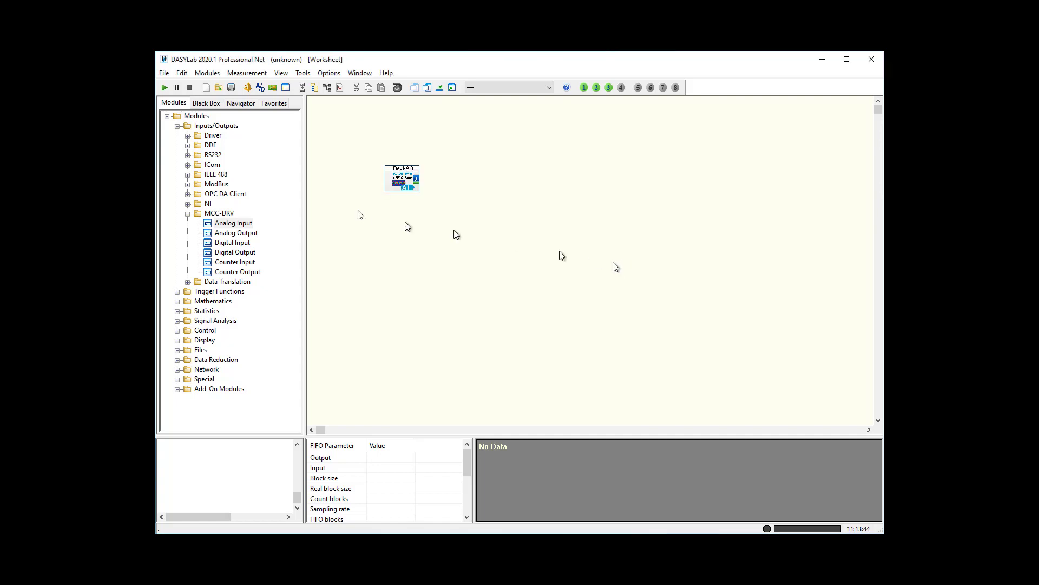
Step: Add a Write Data module beside the analog input, keeping the DASYLab file format with single values and double (REAL64) precision
{"action": "left_click", "coordinate": [176, 126]}
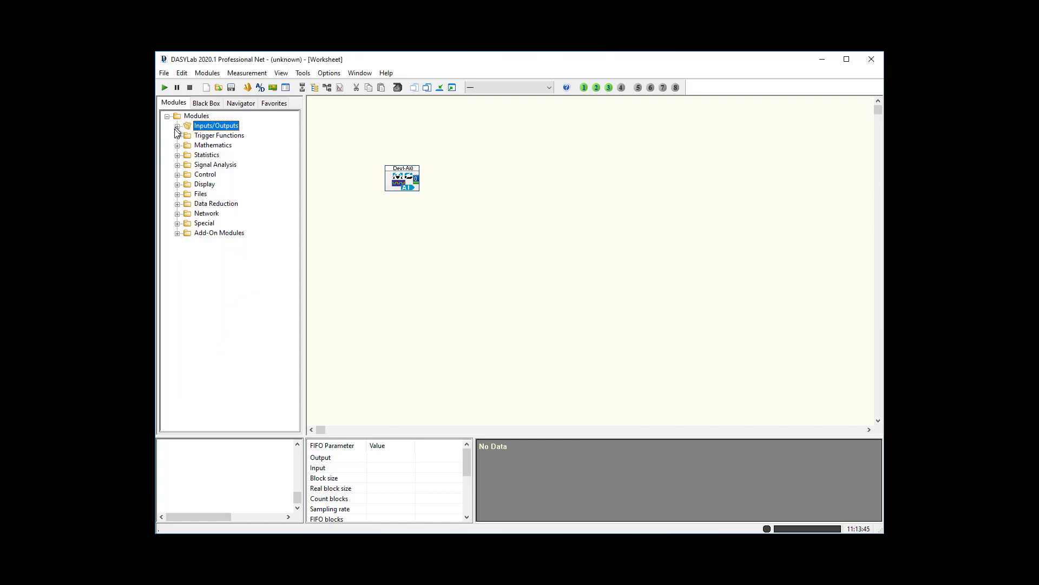
{"action": "left_click", "coordinate": [177, 194]}
{"action": "left_click", "coordinate": [210, 214]}
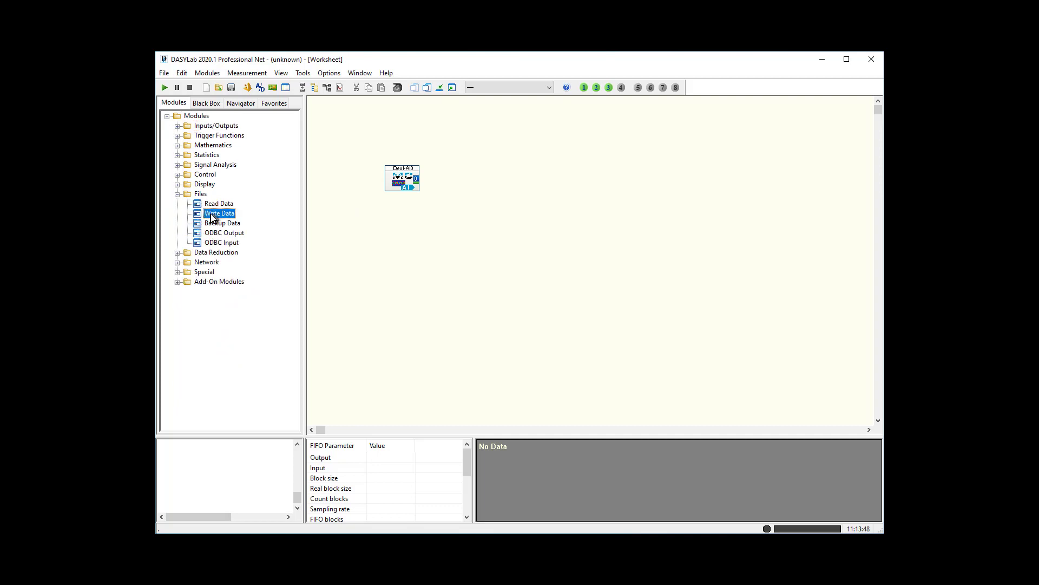
{"action": "left_click_drag", "start_coordinate": [414, 199], "coordinate": [459, 167]}
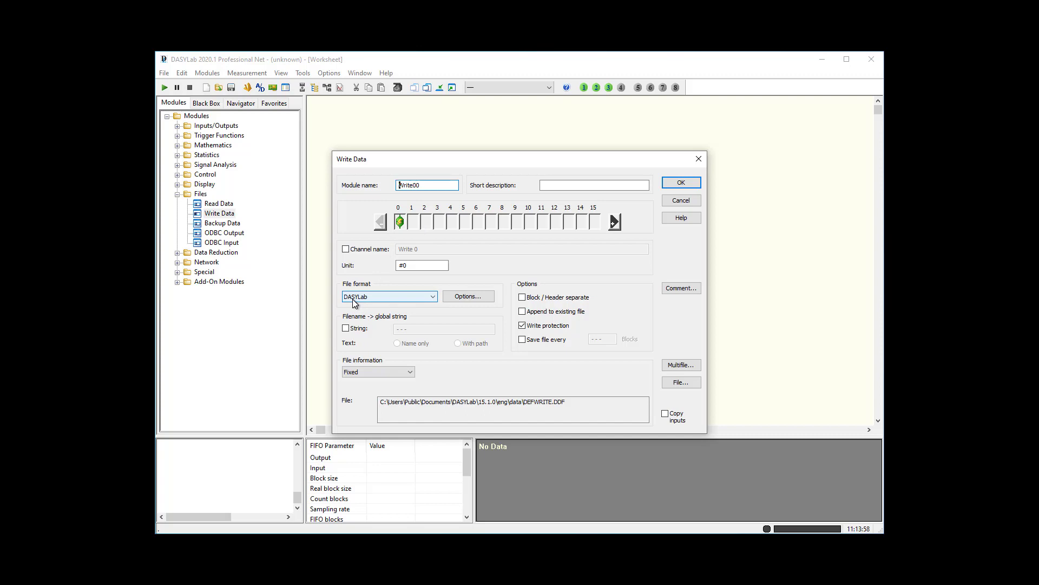
{"action": "left_click", "coordinate": [489, 301]}
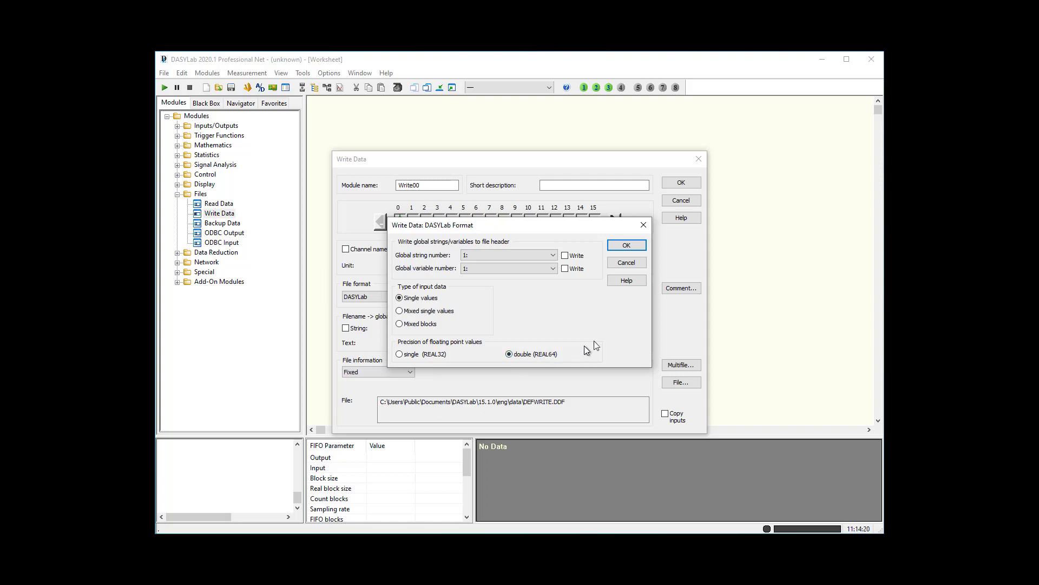
{"action": "left_click", "coordinate": [628, 246]}
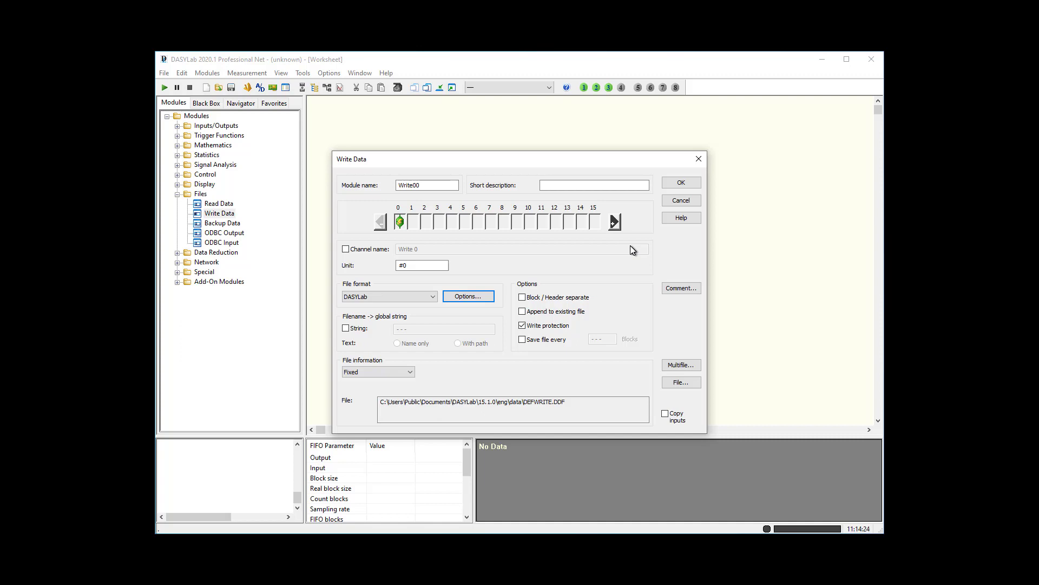
Step: Enable multifile writing with appending to the file chain, keep the 2-digit index and set the number of blocks to 0
{"action": "left_click", "coordinate": [685, 368]}
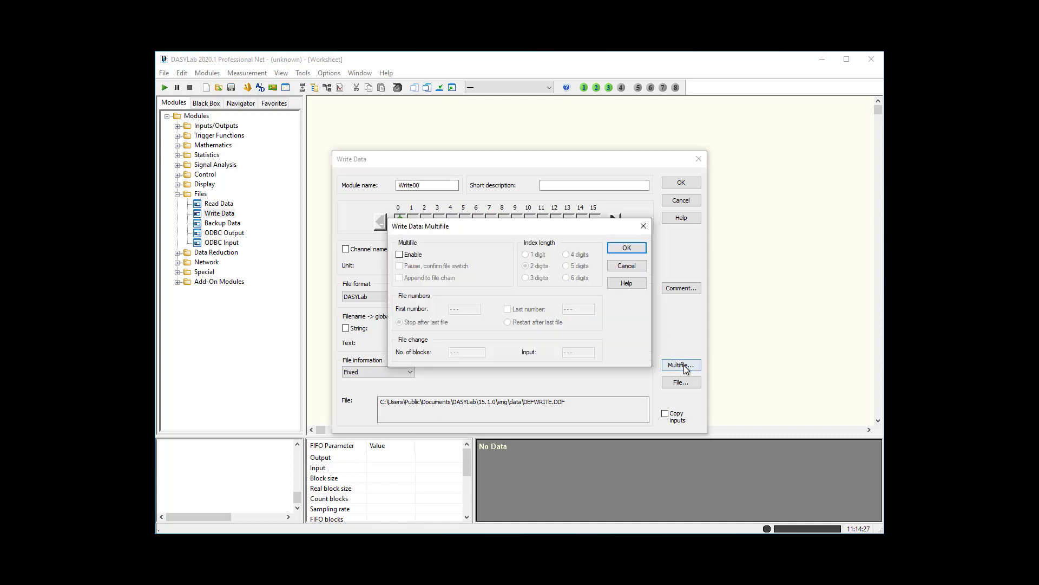
{"action": "left_click", "coordinate": [417, 256]}
{"action": "left_click", "coordinate": [400, 278]}
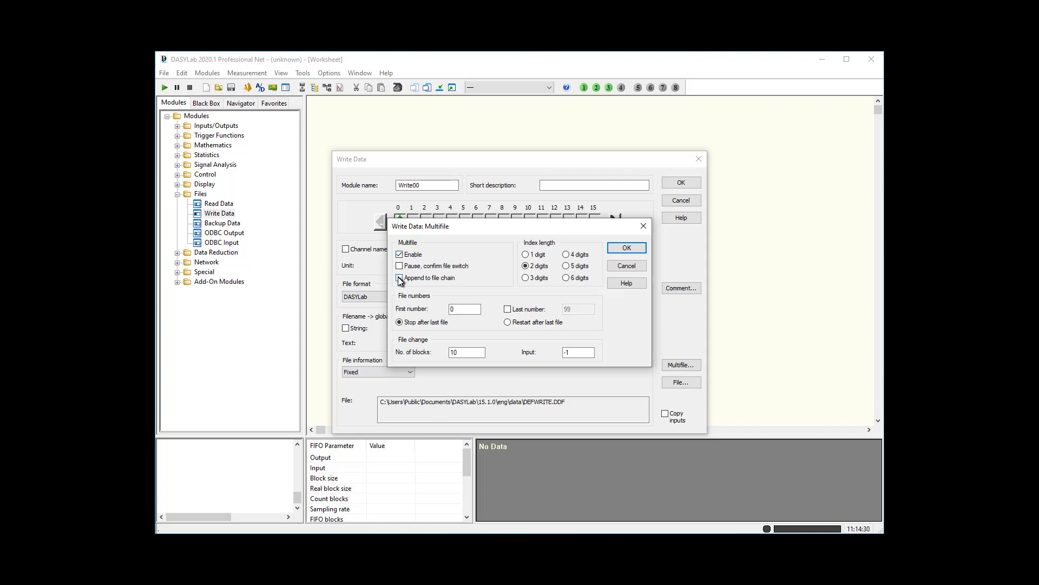
{"action": "left_click_drag", "start_coordinate": [467, 353], "coordinate": [424, 353]}
{"action": "type", "text": "0"}
{"action": "left_click", "coordinate": [627, 249]}
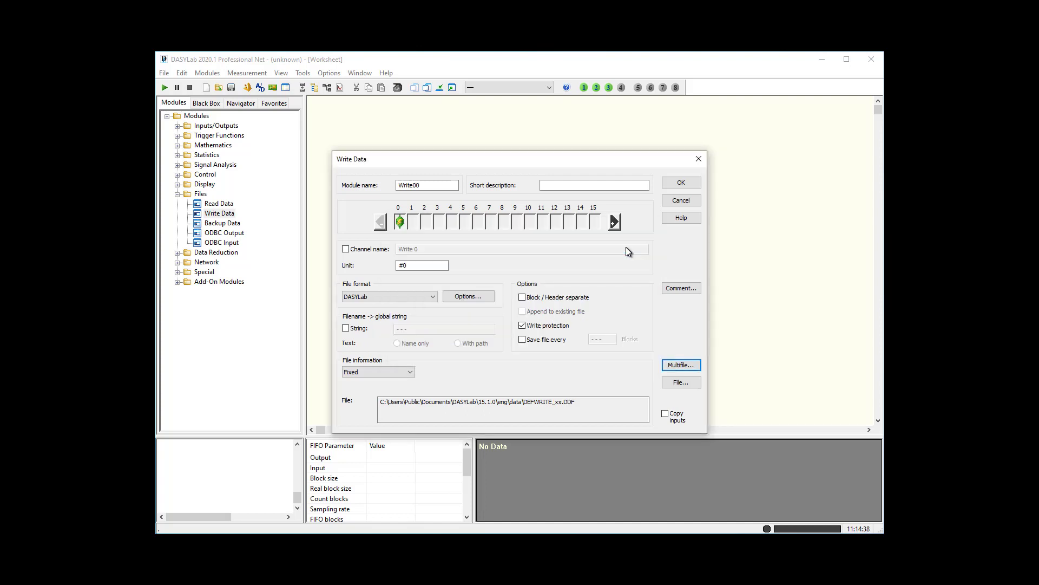
Step: Make the Write Data module take its file name from global string 1, and connect the module to the analog input
{"action": "left_click", "coordinate": [409, 371]}
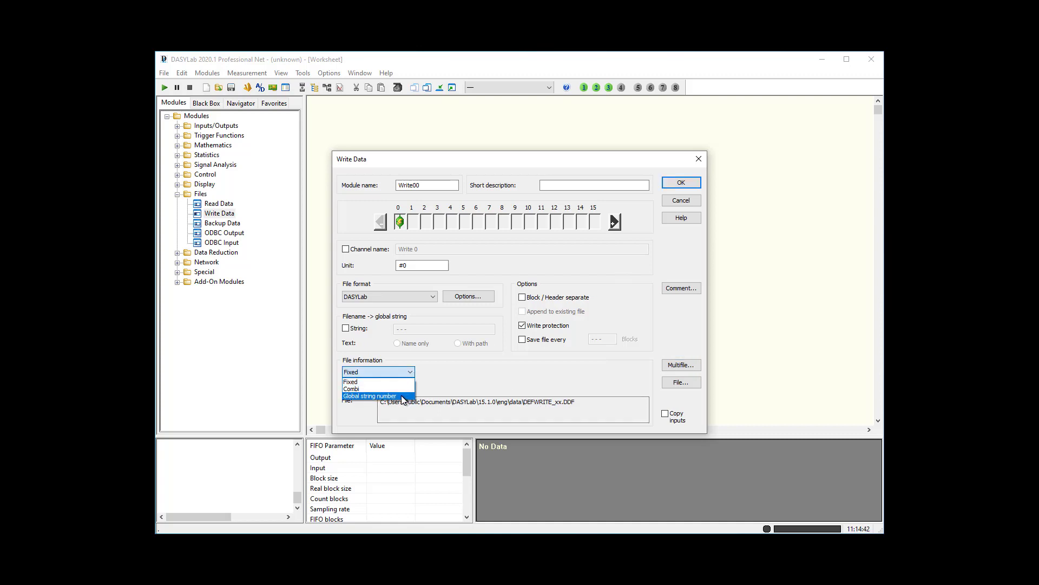
{"action": "left_click", "coordinate": [400, 398]}
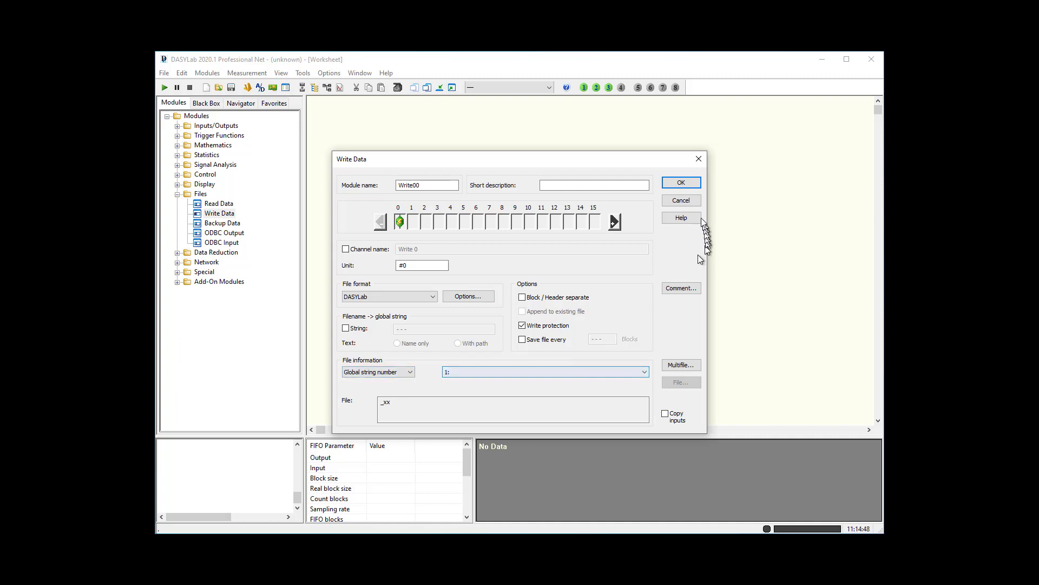
{"action": "left_click", "coordinate": [679, 185]}
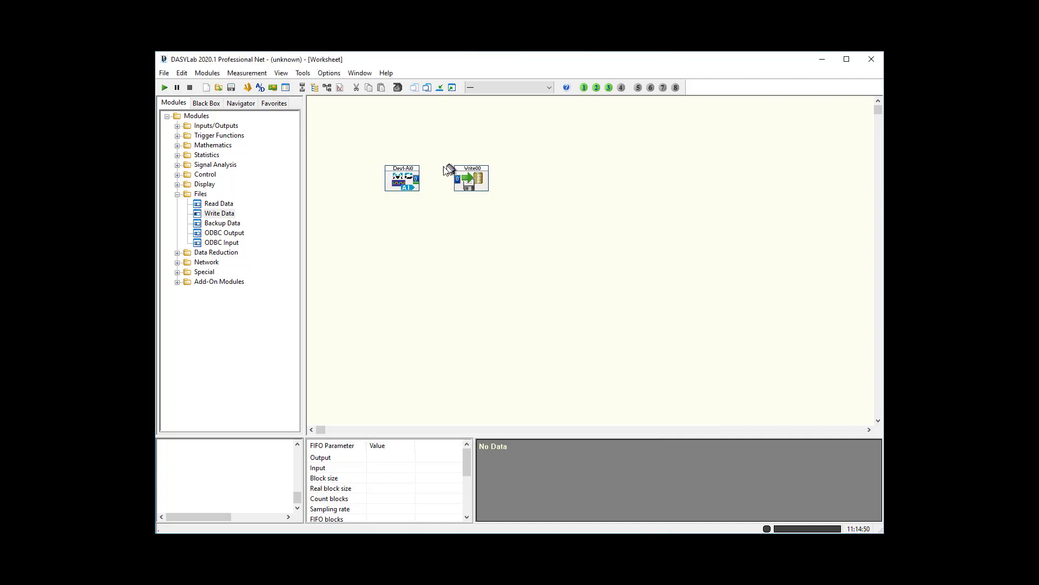
{"action": "mouse_move", "coordinate": [473, 176]}
{"action": "left_mouse_down"}
{"action": "mouse_move", "coordinate": [450, 178]}
{"action": "mouse_move", "coordinate": [464, 178]}
{"action": "left_mouse_up"}
Step: Define global string 1 with the description "Data file name" and the name DATAFILE
{"action": "left_click", "coordinate": [597, 88]}
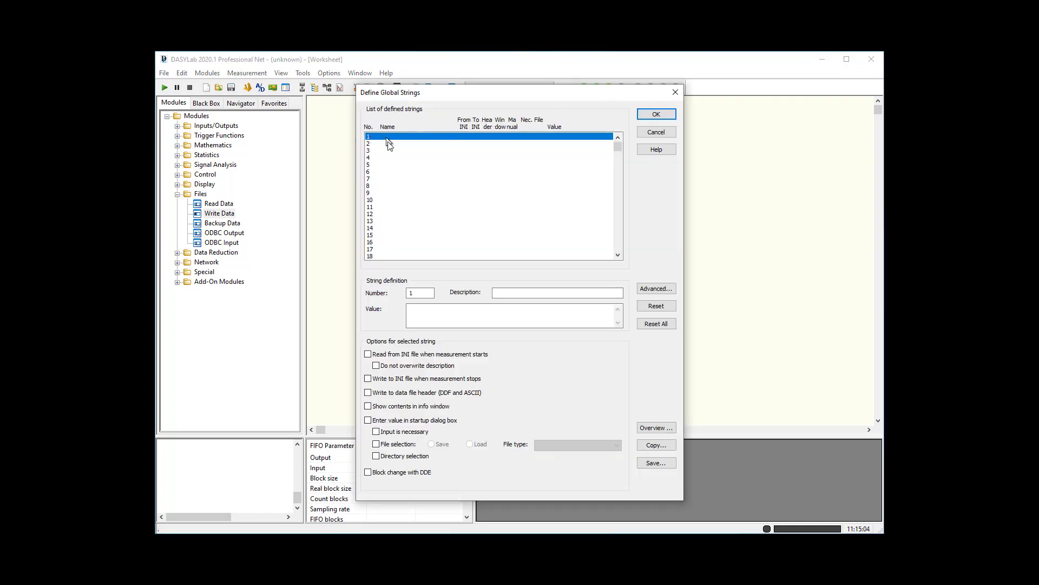
{"action": "left_click", "coordinate": [507, 293]}
{"action": "type", "text": "Data Fi"}
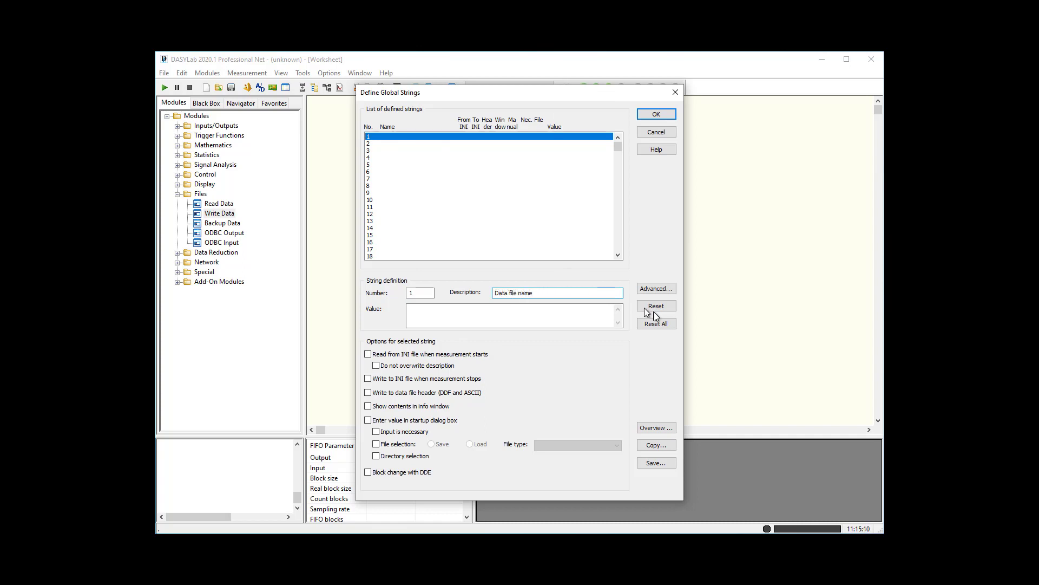
{"action": "left_click", "coordinate": [662, 289]}
{"action": "type", "text": "DATAFILE"}
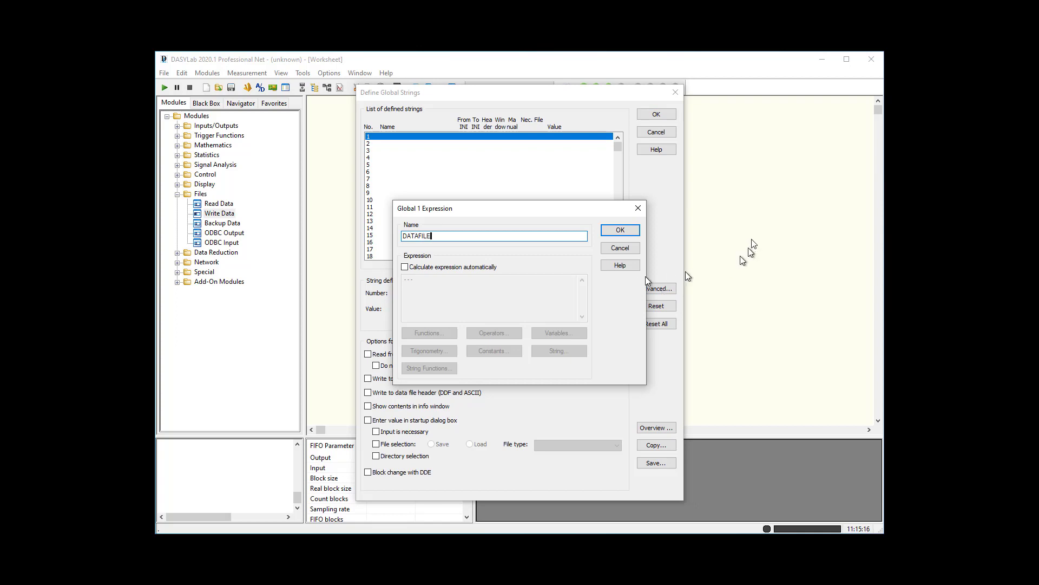
{"action": "left_click", "coordinate": [619, 230]}
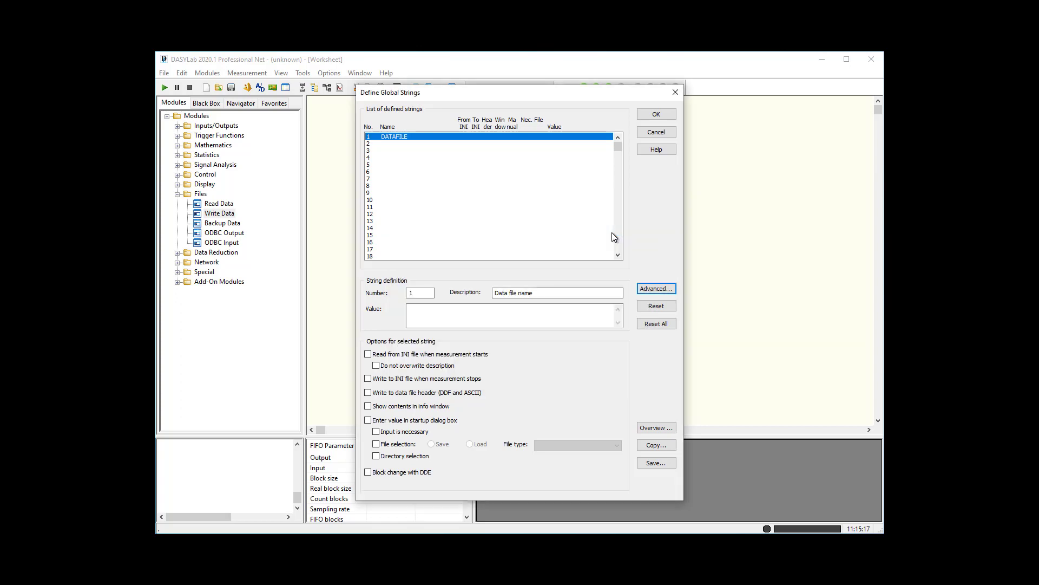
Step: Require DATAFILE's value in the startup dialog box, with file selection for saving and the DASYLab file type
{"action": "left_click", "coordinate": [367, 420]}
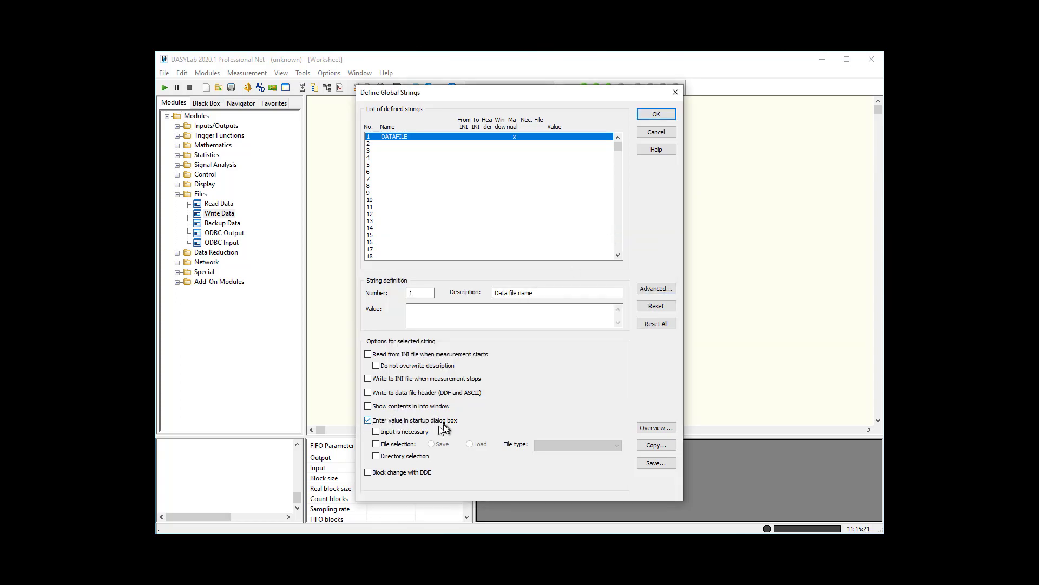
{"action": "left_click", "coordinate": [376, 432]}
{"action": "left_click", "coordinate": [377, 444]}
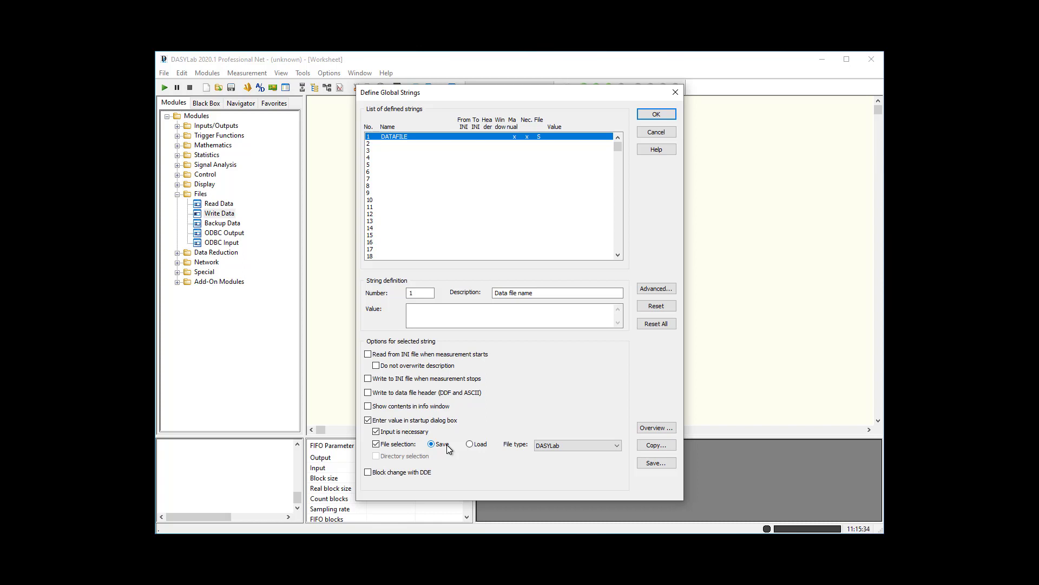
{"action": "left_click", "coordinate": [580, 447]}
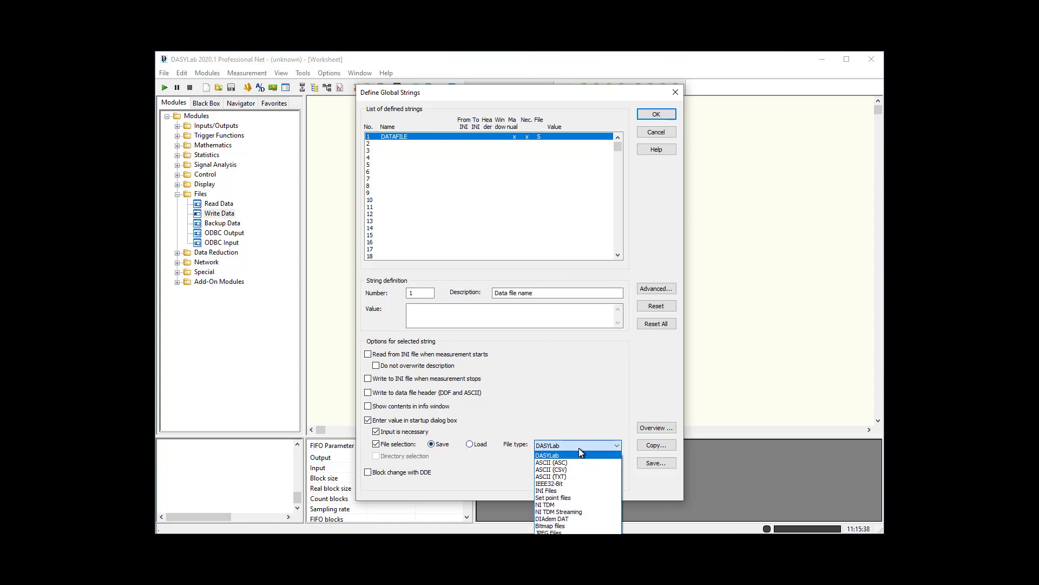
{"action": "left_click", "coordinate": [579, 447]}
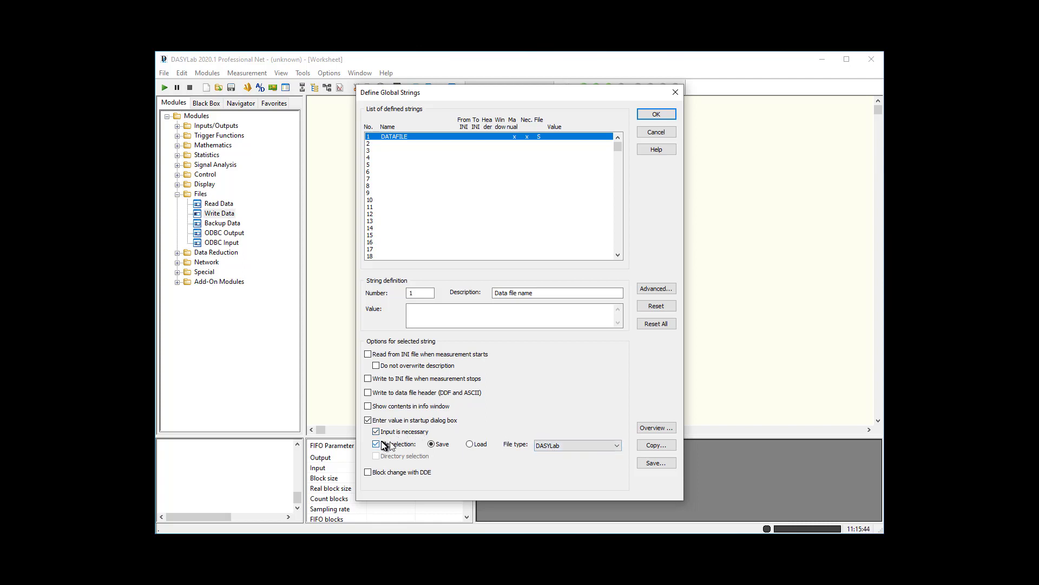
{"action": "left_click", "coordinate": [656, 115]}
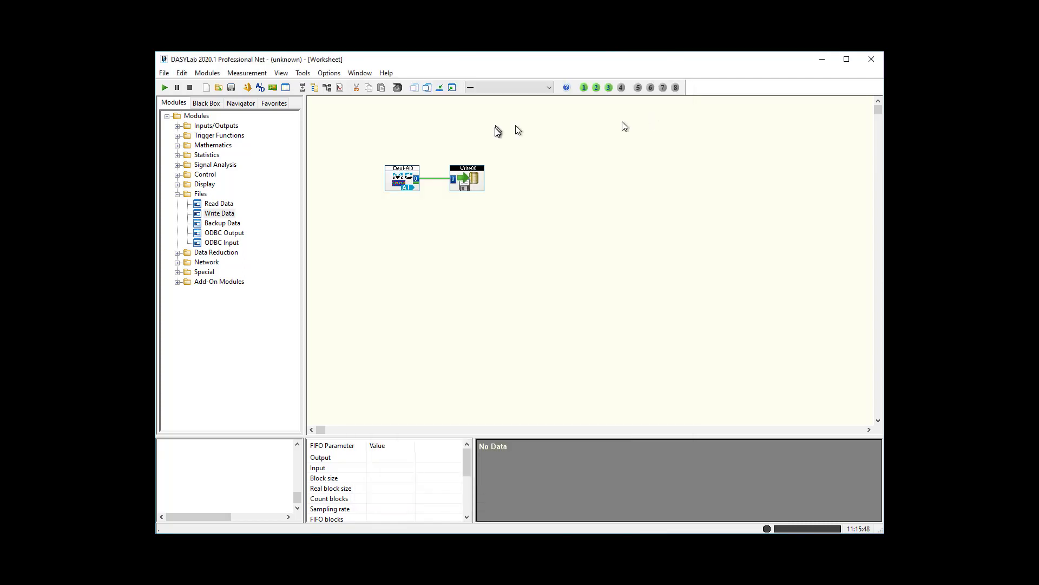
Step: Add a Stop module after the Write Data module that stops the measurement after 10 seconds
{"action": "left_click", "coordinate": [177, 193]}
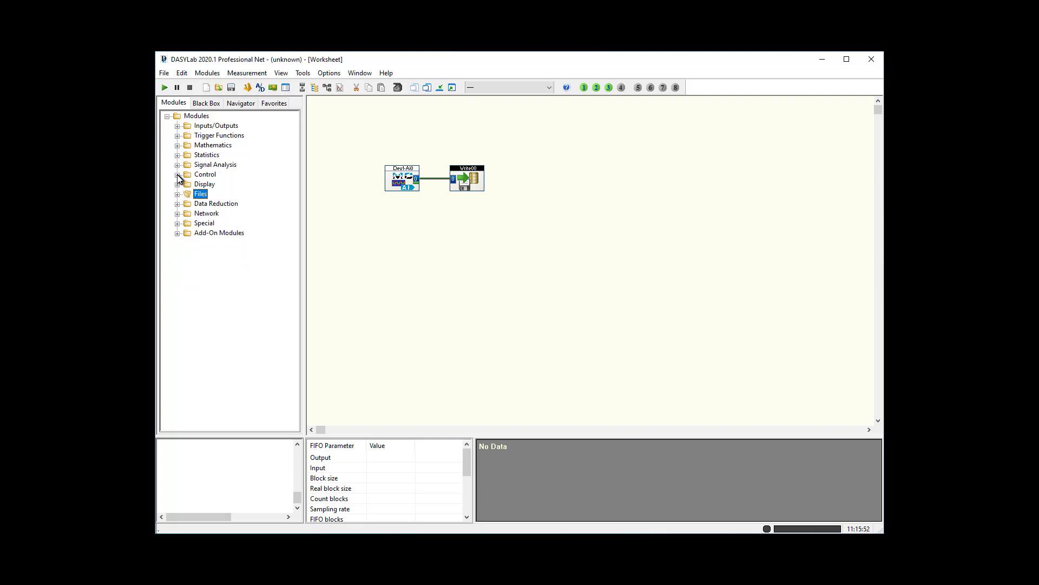
{"action": "left_click", "coordinate": [177, 174]}
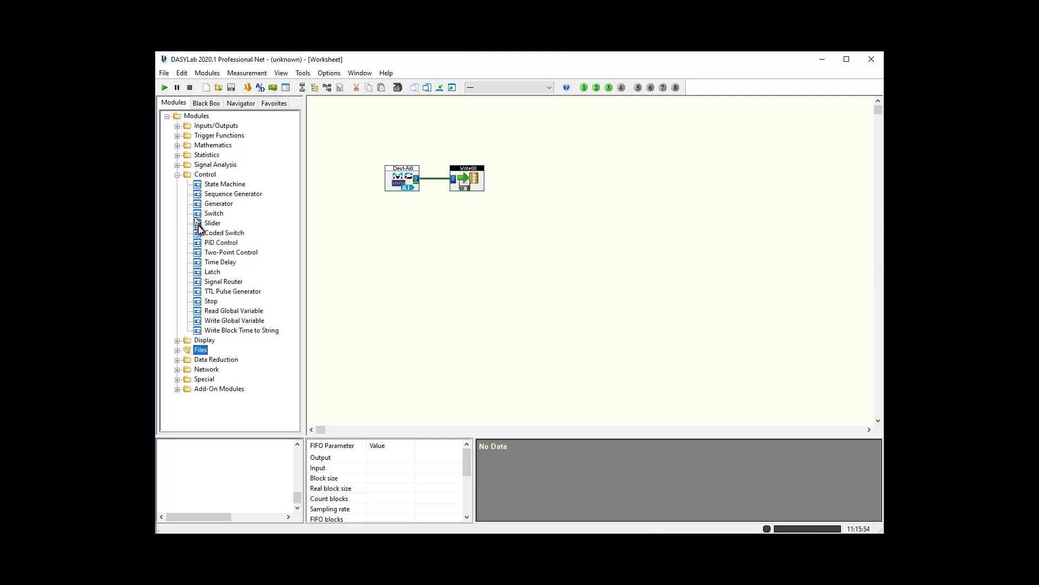
{"action": "left_click_drag", "start_coordinate": [212, 301], "coordinate": [518, 166]}
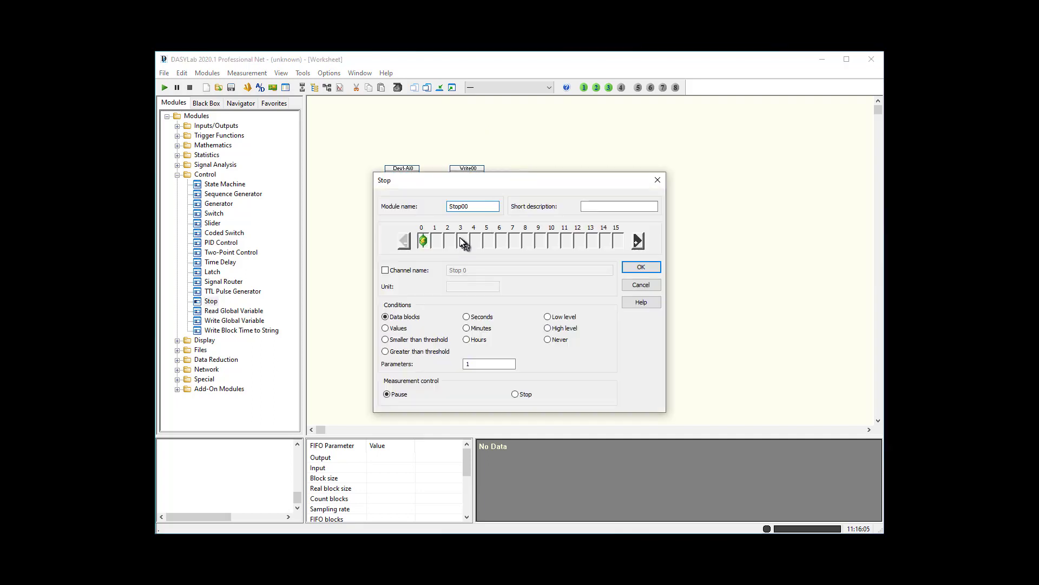
{"action": "left_click", "coordinate": [467, 316]}
{"action": "left_click", "coordinate": [476, 364]}
{"action": "type", "text": "0"}
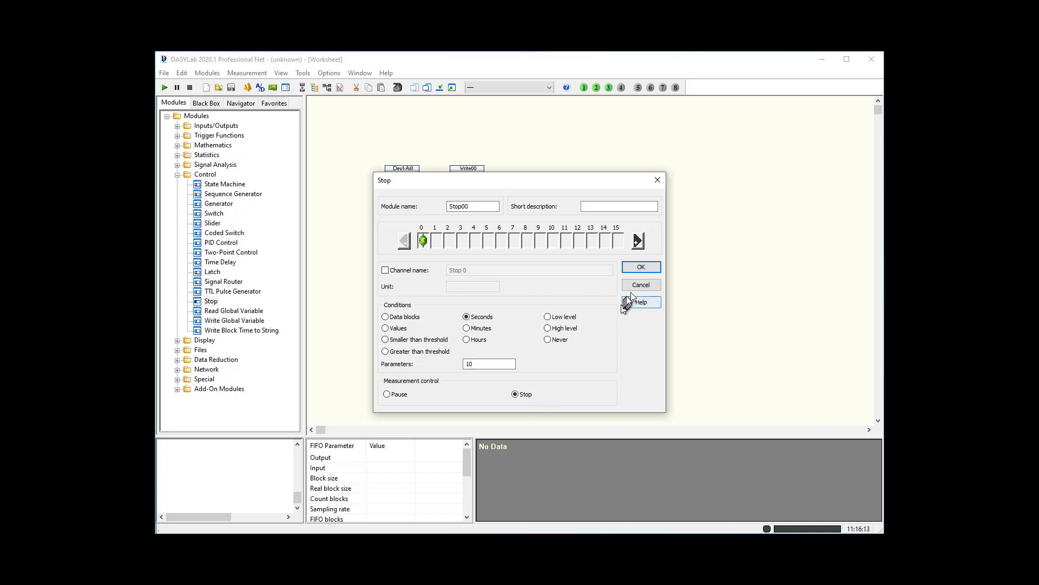
{"action": "left_click", "coordinate": [646, 267]}
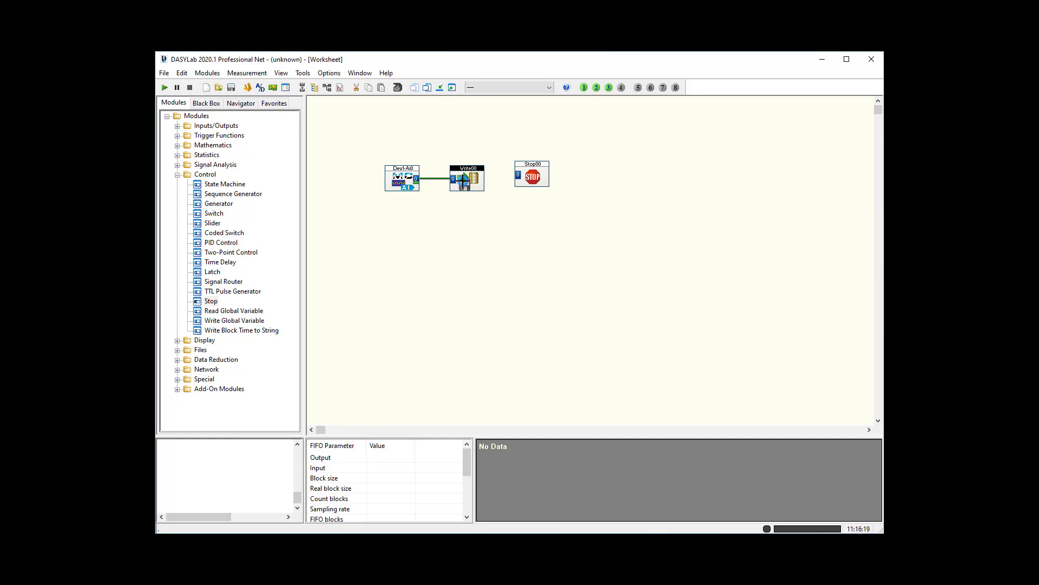
Step: Enable Copy inputs on the Write Data module and connect its output to the Stop module
{"action": "double_click", "coordinate": [464, 184]}
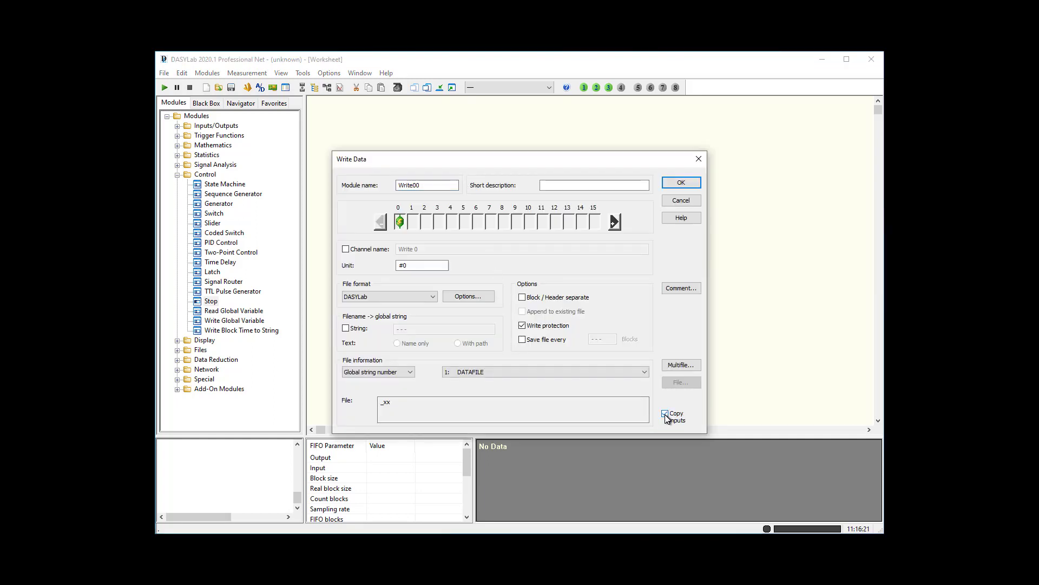
{"action": "left_click", "coordinate": [681, 182]}
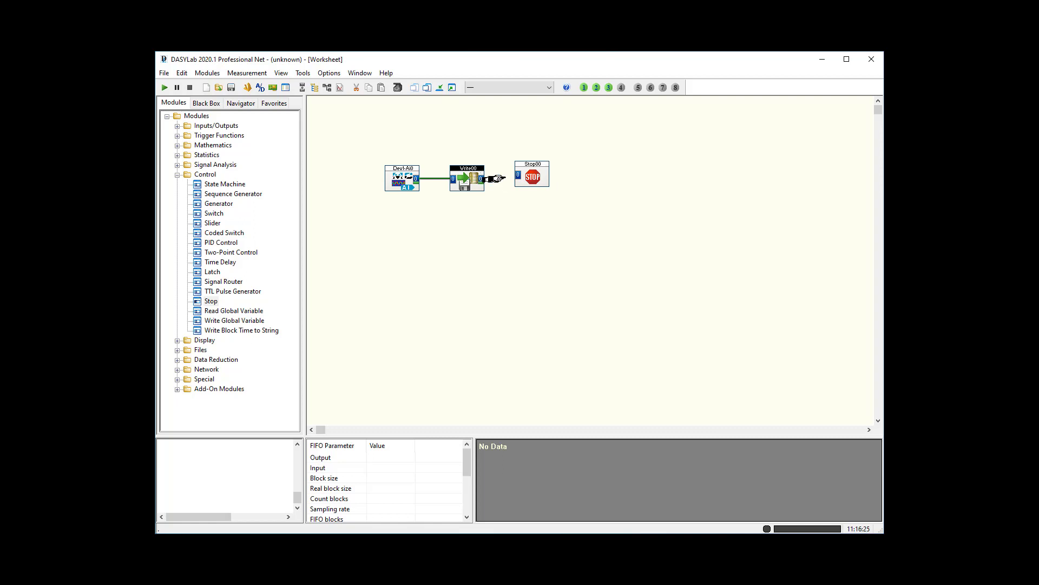
{"action": "left_click_drag", "start_coordinate": [495, 179], "coordinate": [529, 182]}
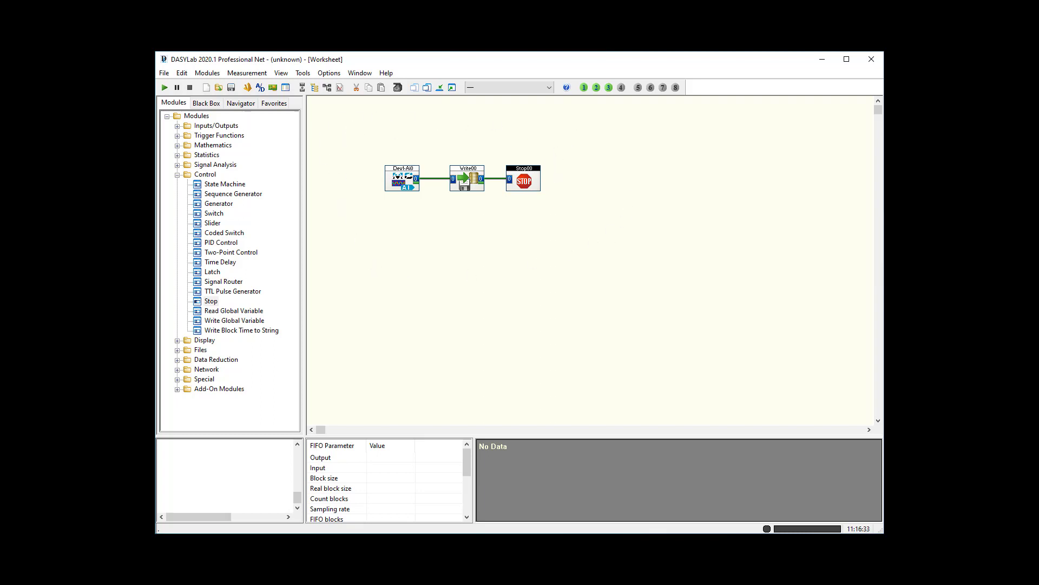
Step: Start the measurement with "My New File.ddf" in the data folder as the data file name
{"action": "left_click", "coordinate": [165, 88]}
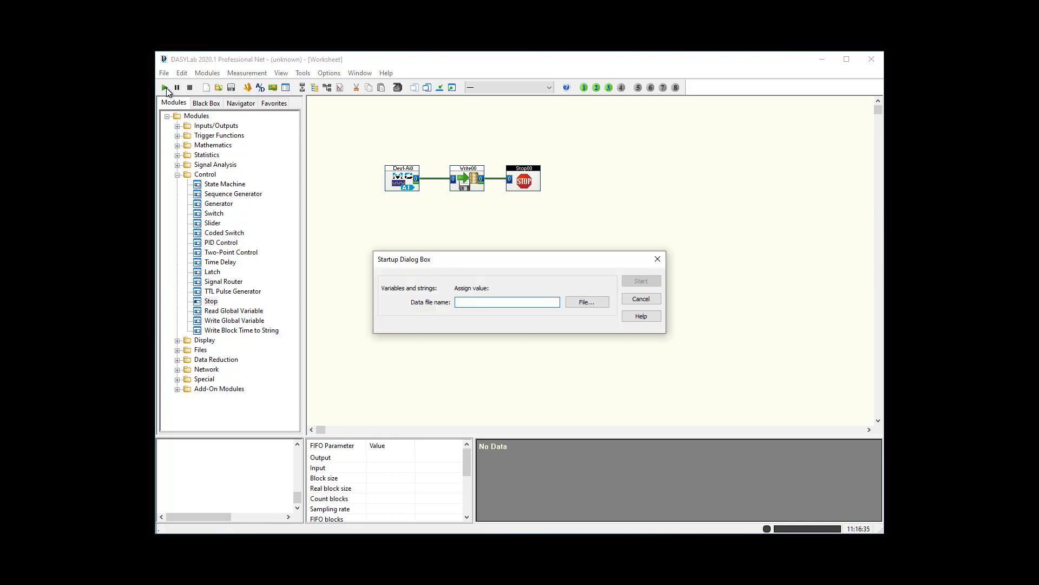
{"action": "left_click", "coordinate": [600, 305]}
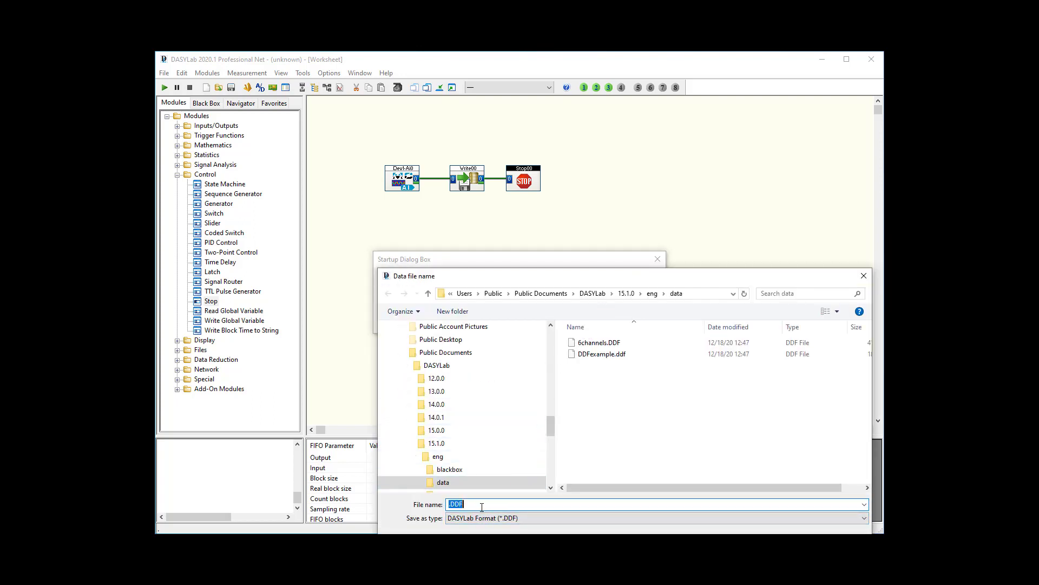
{"action": "type", "text": "My New File.ddf"}
{"action": "key", "text": "Return"}
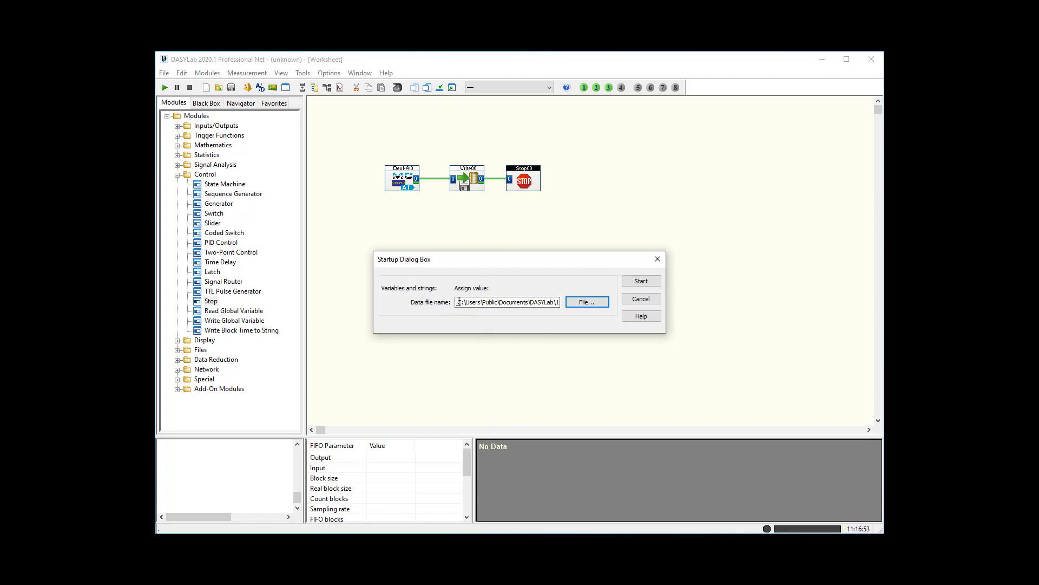
{"action": "left_click", "coordinate": [650, 283]}
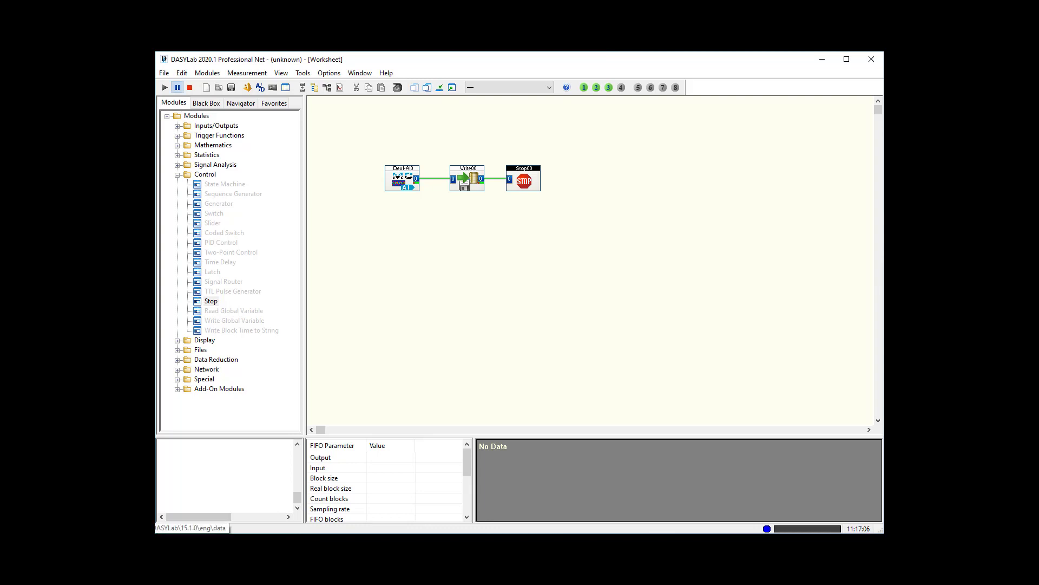
Step: Switch to File Explorer's data folder, inspect the size of My New File_00.ddf, and return to the worksheet
{"action": "left_click", "coordinate": [190, 541]}
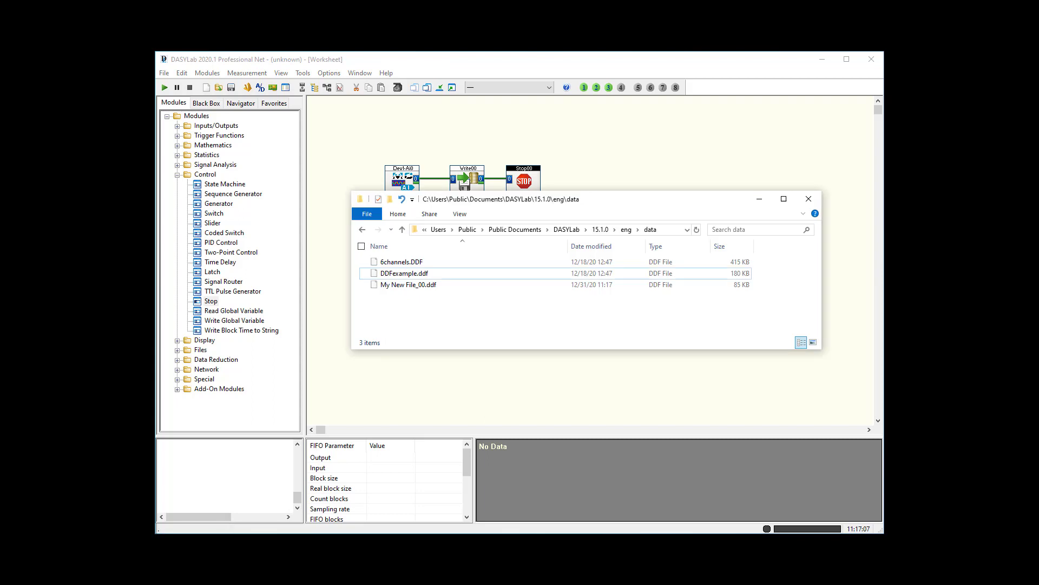
{"action": "left_click", "coordinate": [428, 285]}
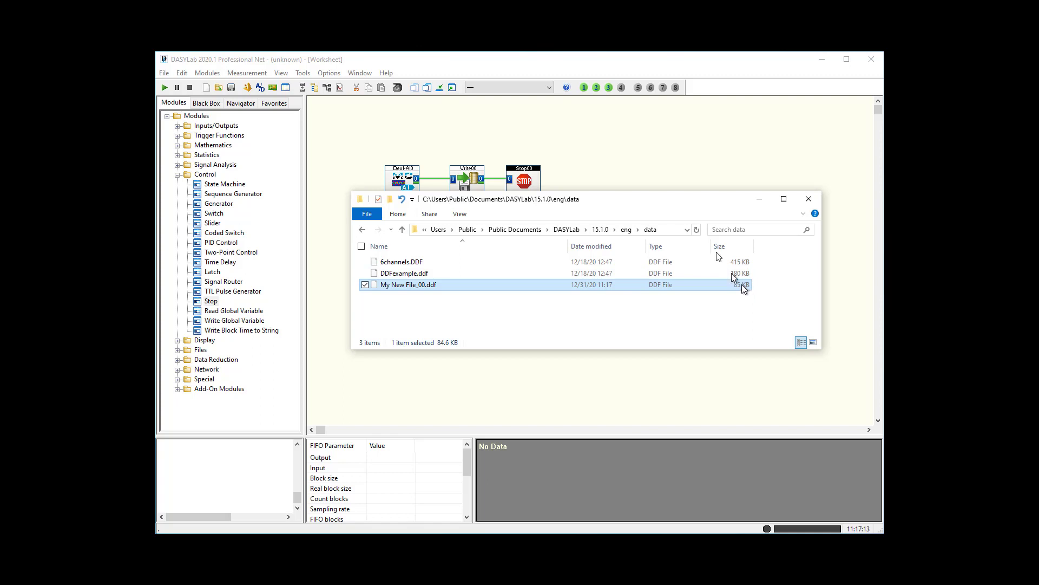
{"action": "left_click", "coordinate": [624, 149]}
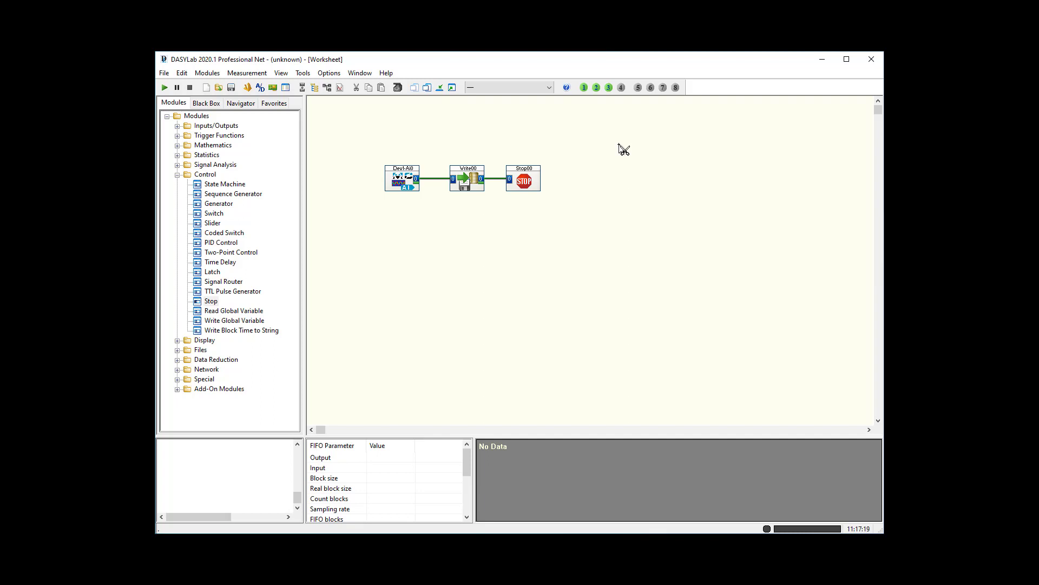
Step: Change the Write Data module's file format to ASCII (ASC)
{"action": "right_click", "coordinate": [465, 179]}
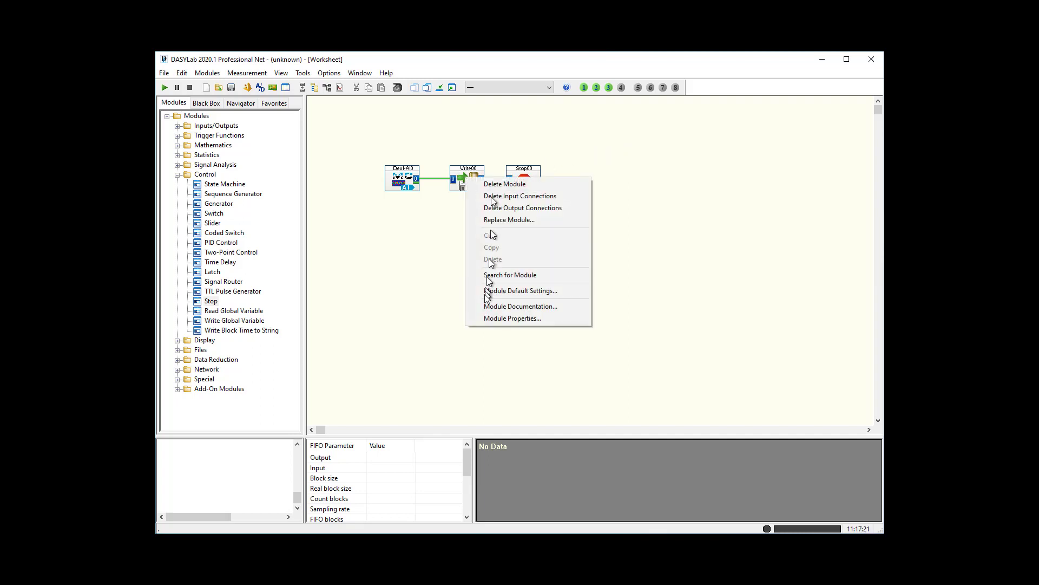
{"action": "left_click", "coordinate": [488, 318]}
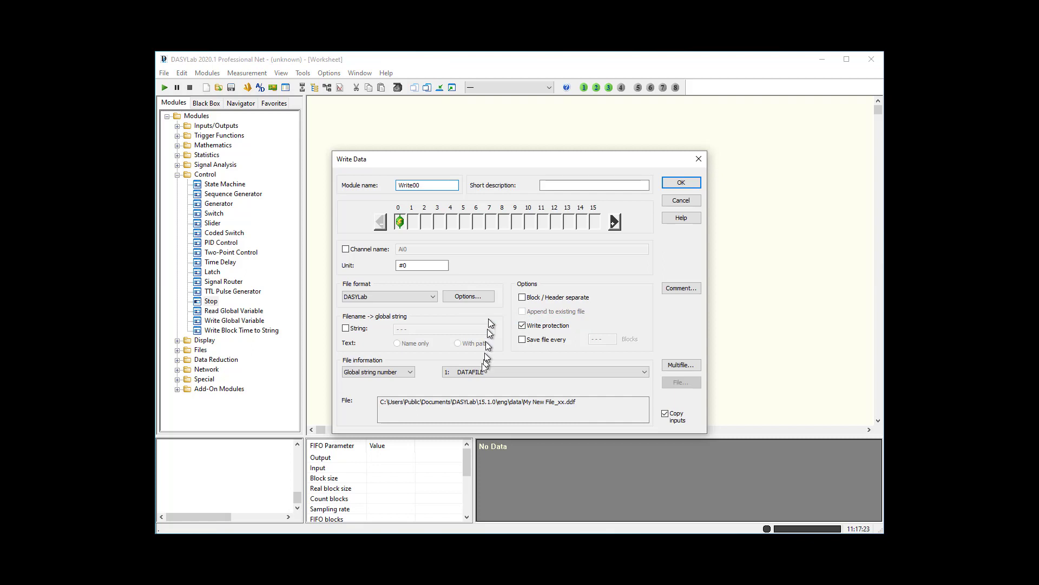
{"action": "left_click", "coordinate": [417, 297]}
{"action": "left_click", "coordinate": [377, 308]}
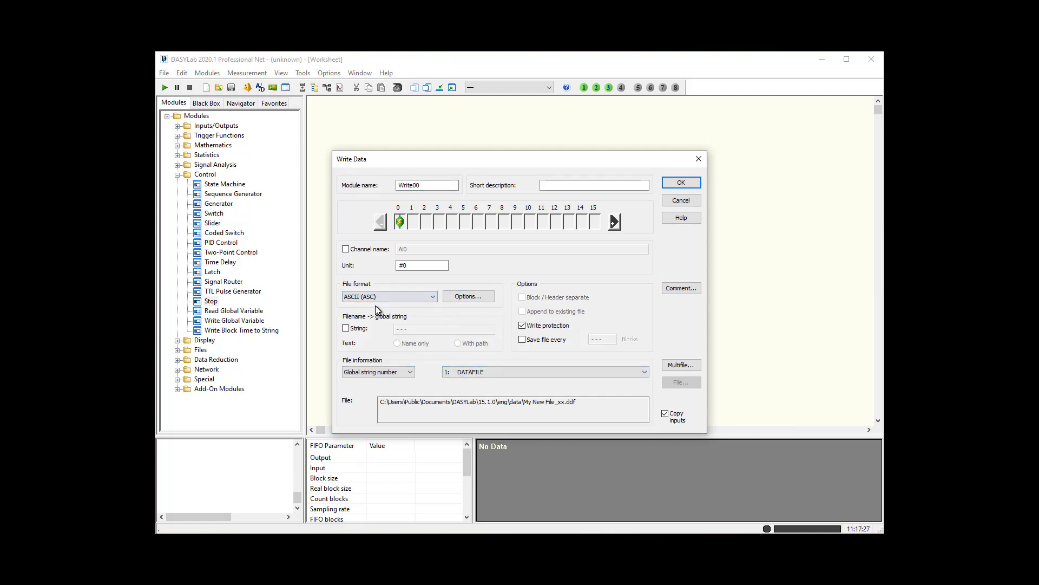
Step: Set the ASCII format options to Tab separator, 4 decimals and Date+time time format, and apply the Write Data settings
{"action": "left_click", "coordinate": [479, 297]}
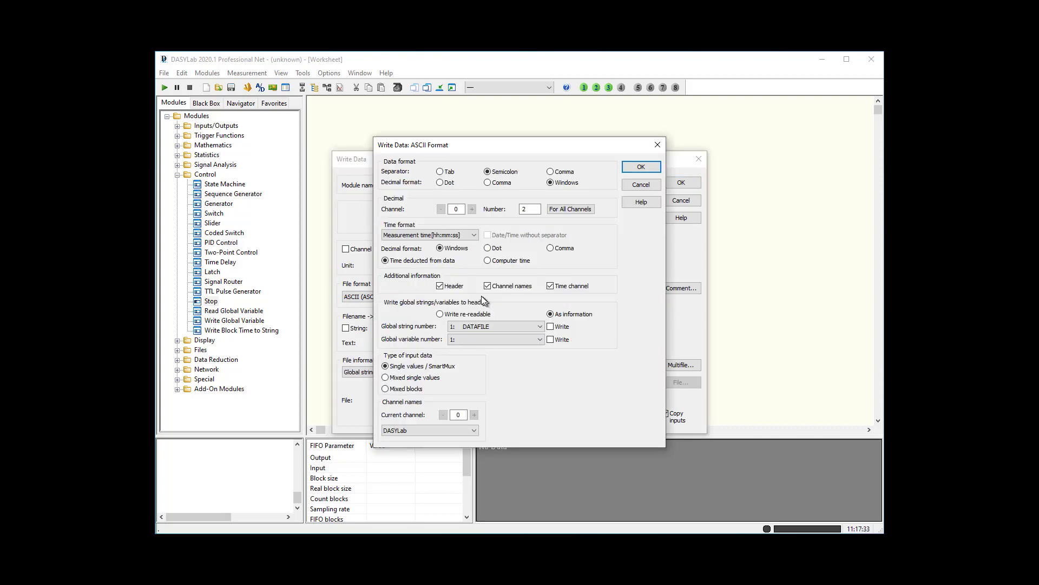
{"action": "double_click", "coordinate": [528, 209]}
{"action": "type", "text": "4"}
{"action": "left_click", "coordinate": [476, 236]}
{"action": "left_click", "coordinate": [439, 280]}
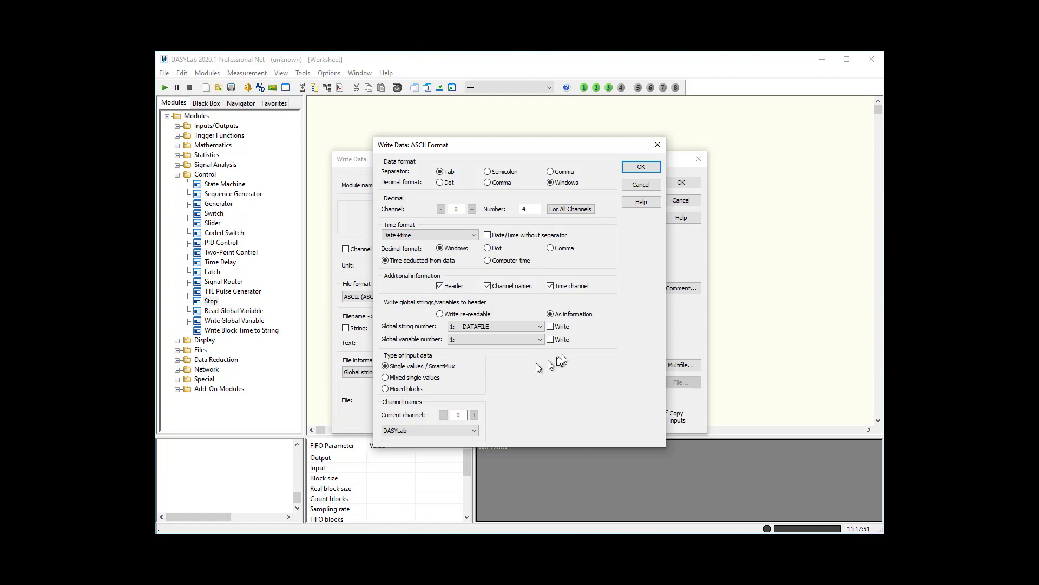
{"action": "left_click", "coordinate": [642, 167]}
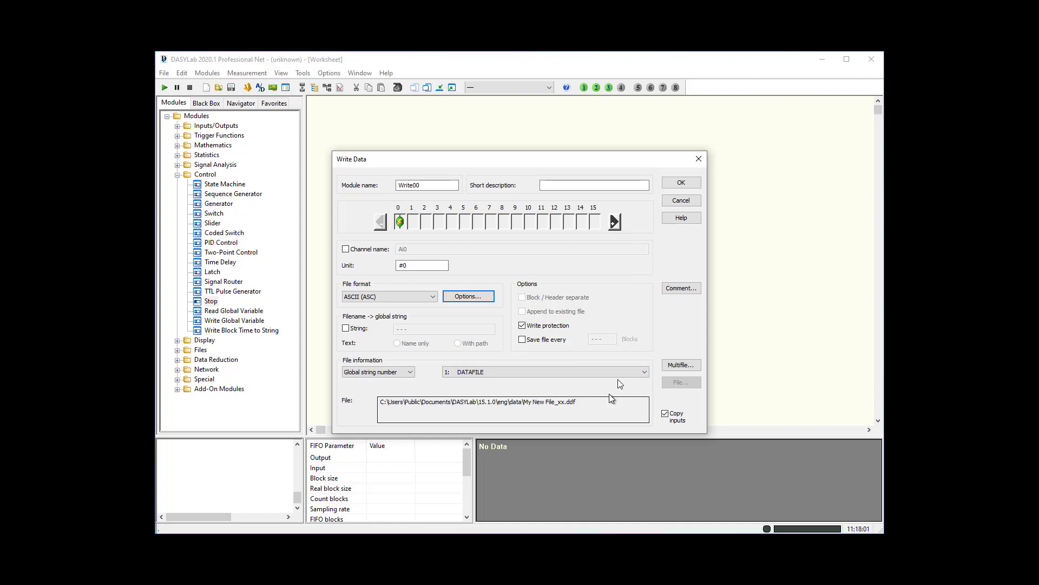
{"action": "left_click", "coordinate": [678, 186]}
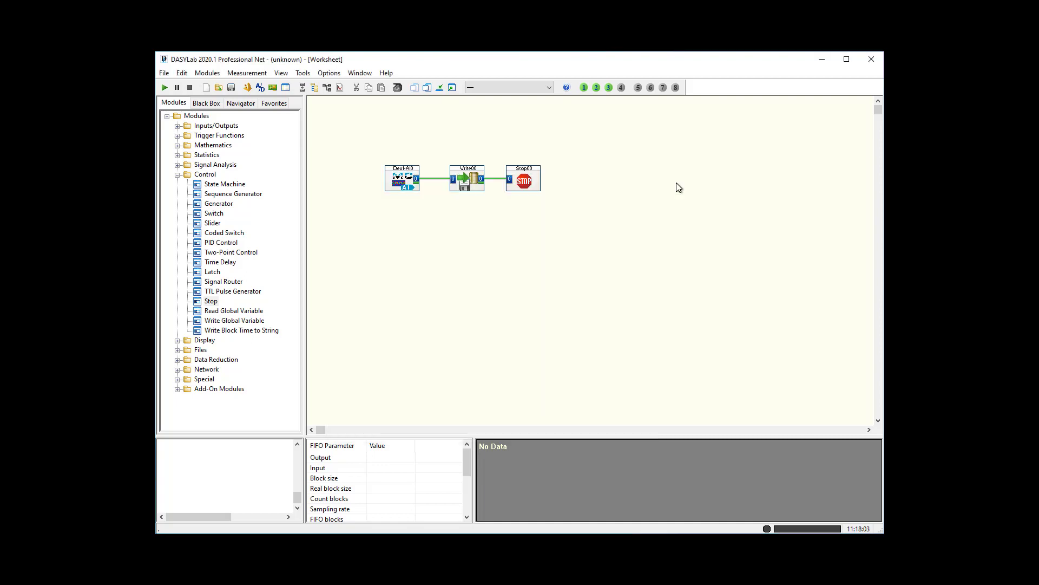
Step: Set the file type of the DATAFILE global string's file selection to ASCII (ASC)
{"action": "left_click", "coordinate": [596, 88]}
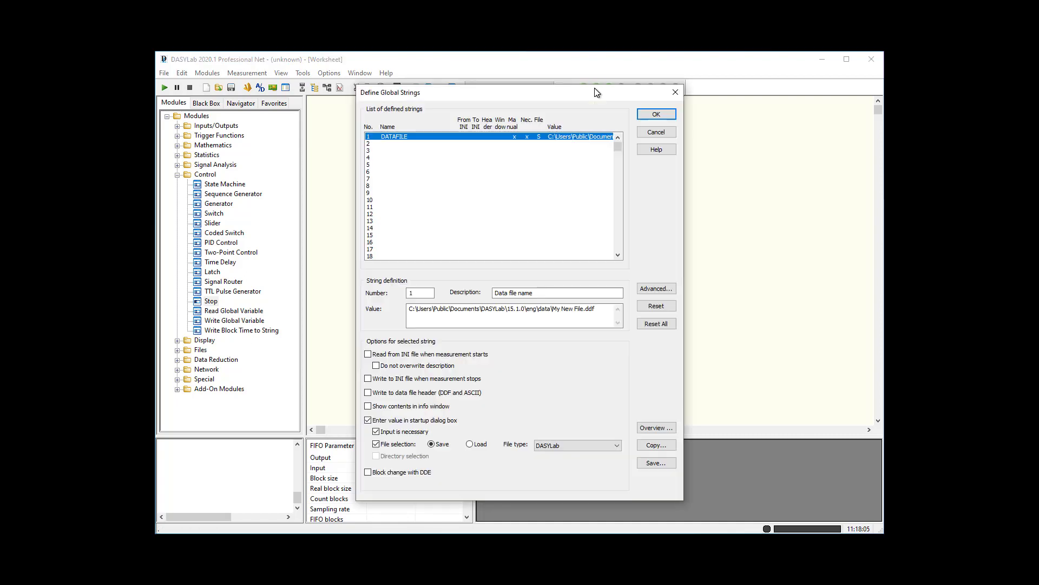
{"action": "left_click", "coordinate": [565, 445]}
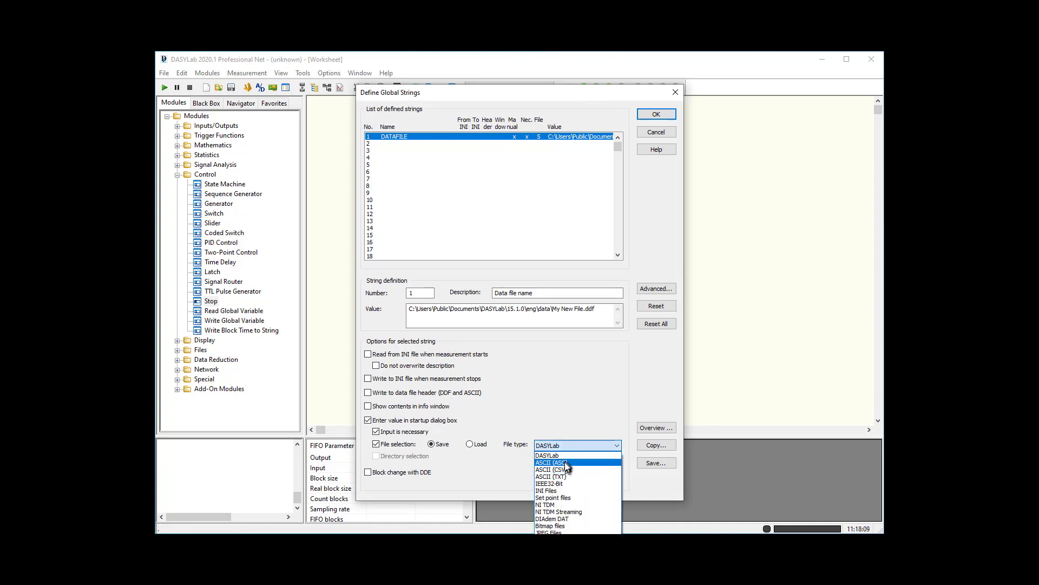
{"action": "left_click", "coordinate": [565, 462]}
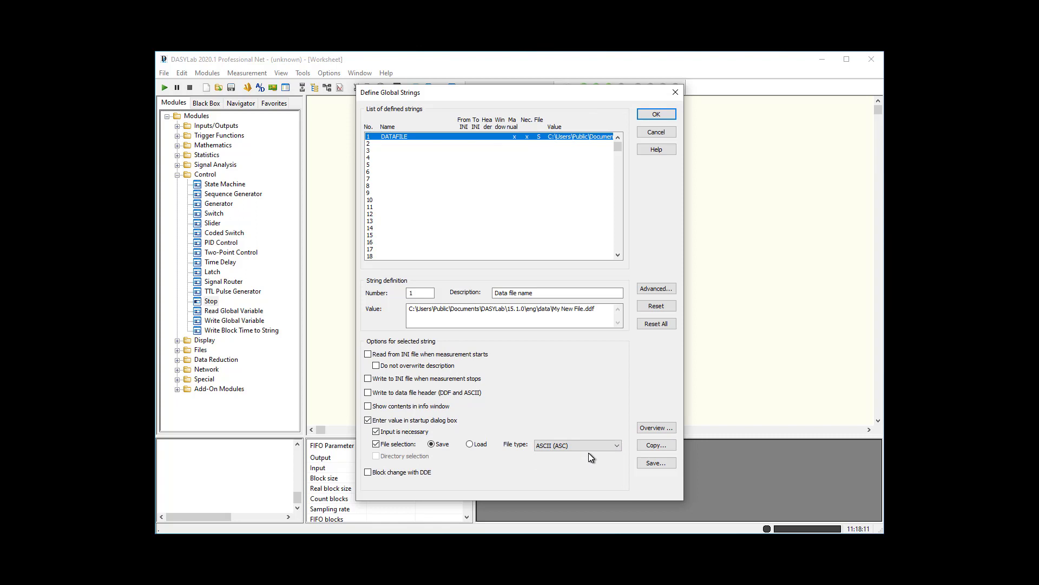
{"action": "left_click", "coordinate": [665, 117]}
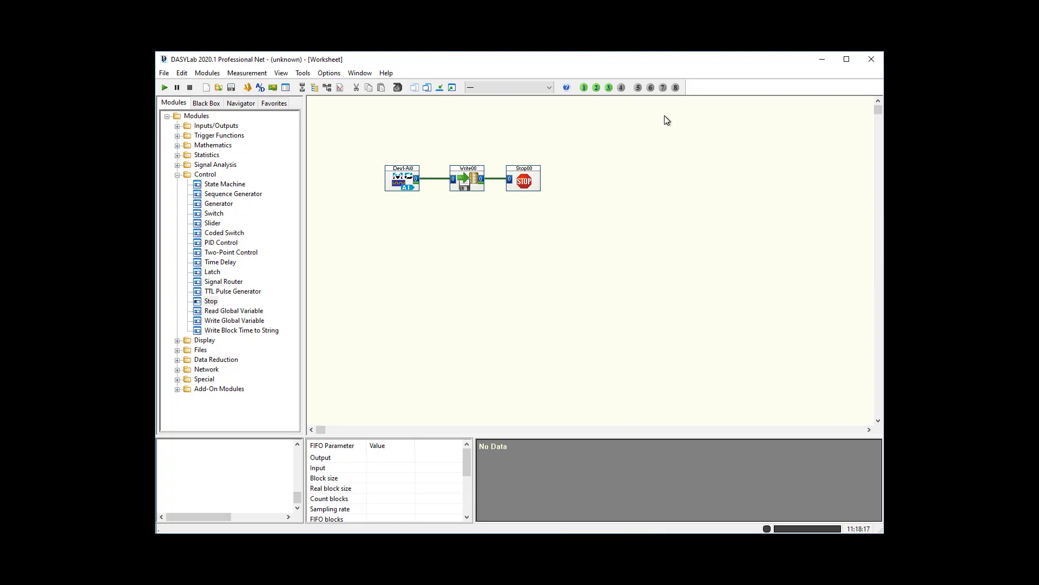
Step: Start the measurement with "My New File.ASC" in the data folder as the data file name
{"action": "left_click", "coordinate": [165, 88]}
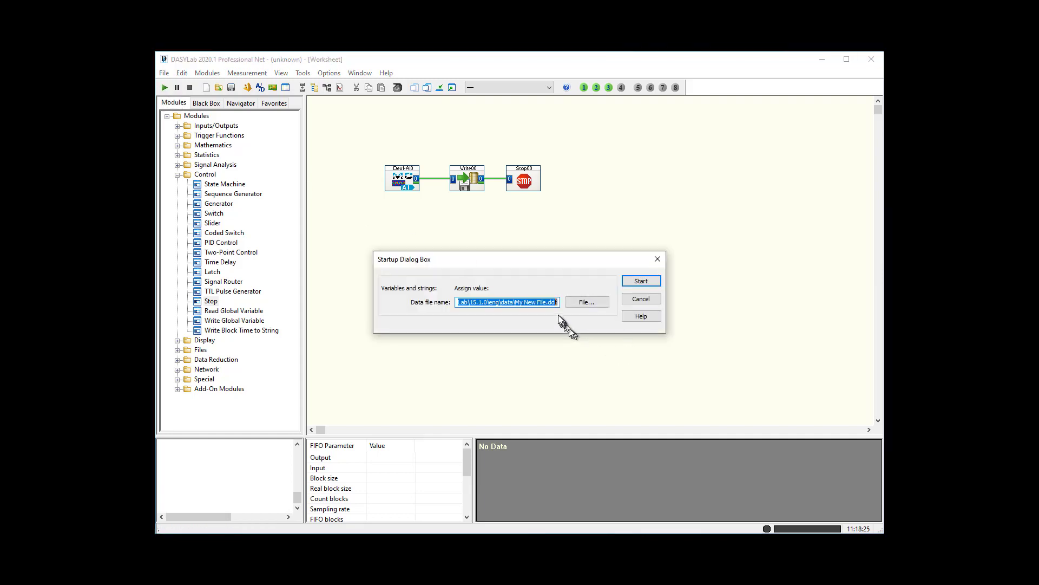
{"action": "left_click", "coordinate": [592, 302]}
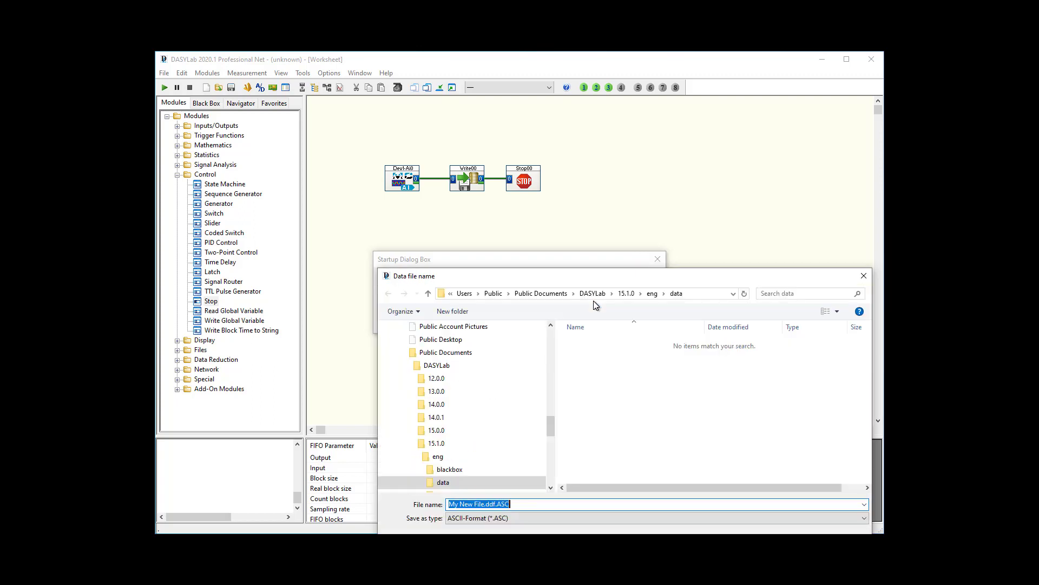
{"action": "left_click", "coordinate": [497, 505]}
{"action": "key", "text": "BackSpace"}
{"action": "key", "text": "BackSpace"}
{"action": "key", "text": "Return"}
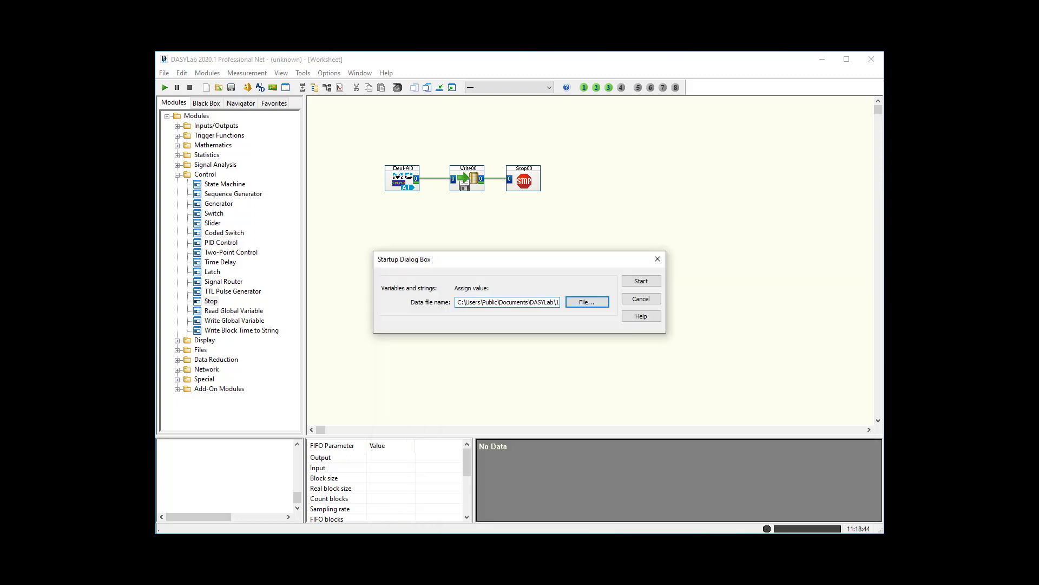
{"action": "left_click", "coordinate": [652, 282]}
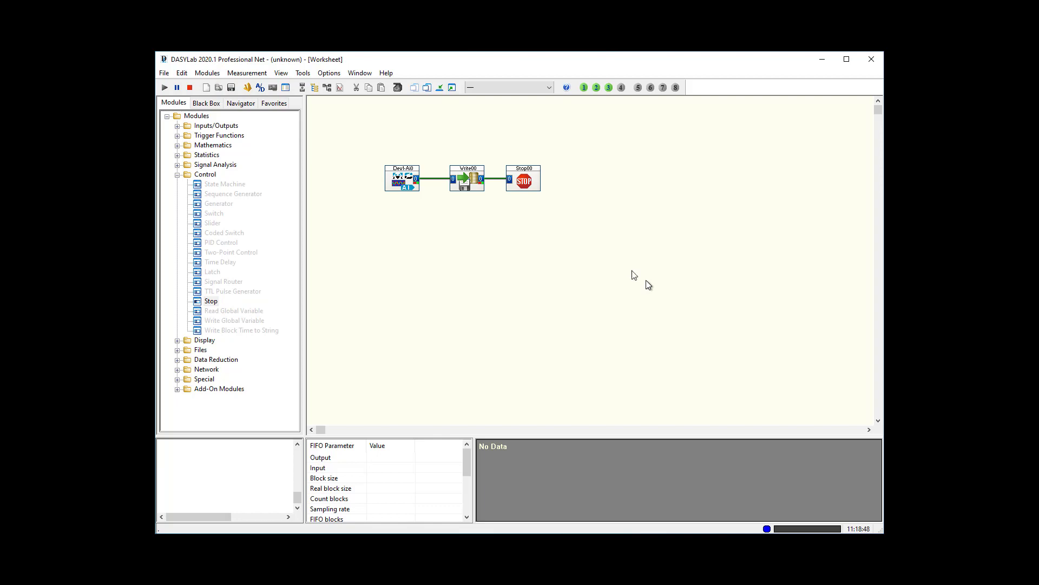
Step: Switch to File Explorer and compare the sizes of My New File_00.ASC and My New File_00.ddf in the data folder
{"action": "key", "text": "alt+Tab"}
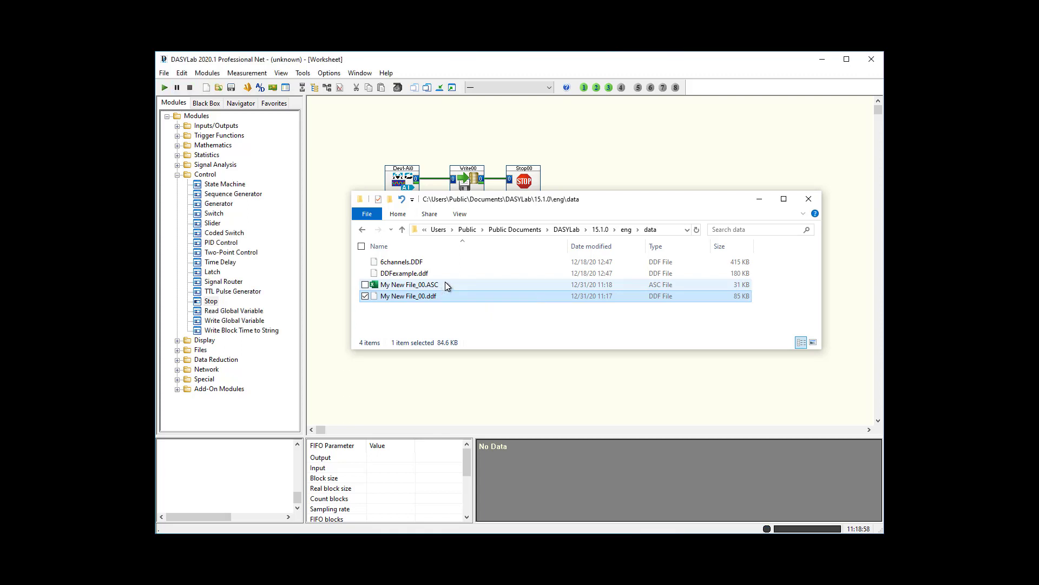
{"action": "left_click", "coordinate": [445, 283]}
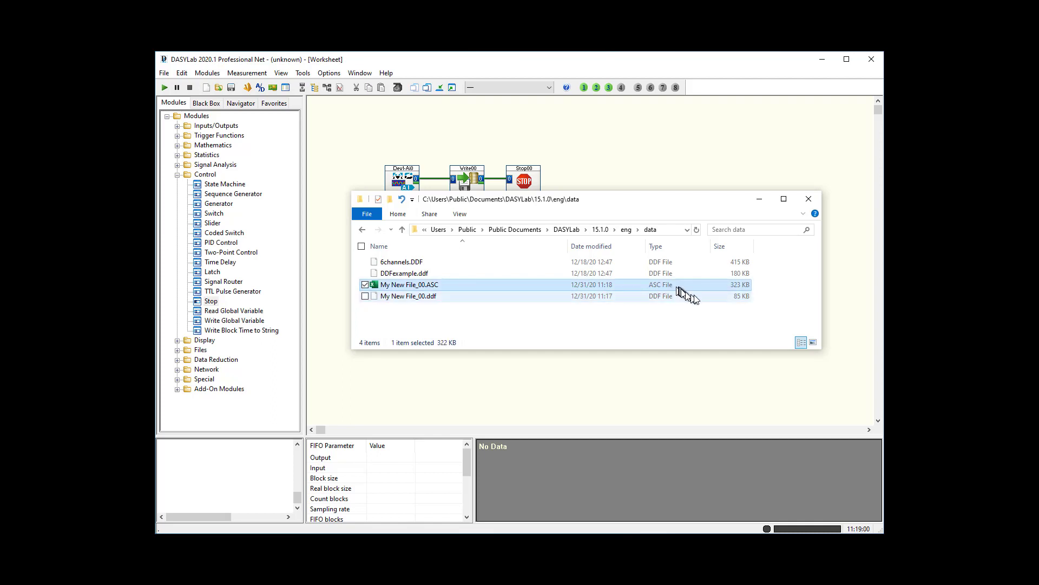
{"action": "left_click", "coordinate": [745, 297]}
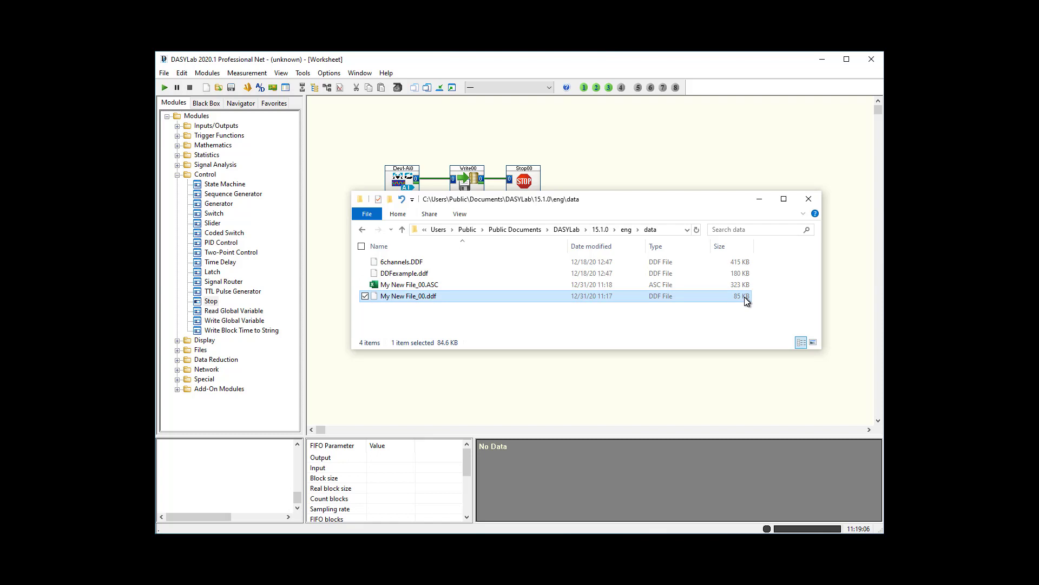
{"action": "left_click", "coordinate": [561, 181]}
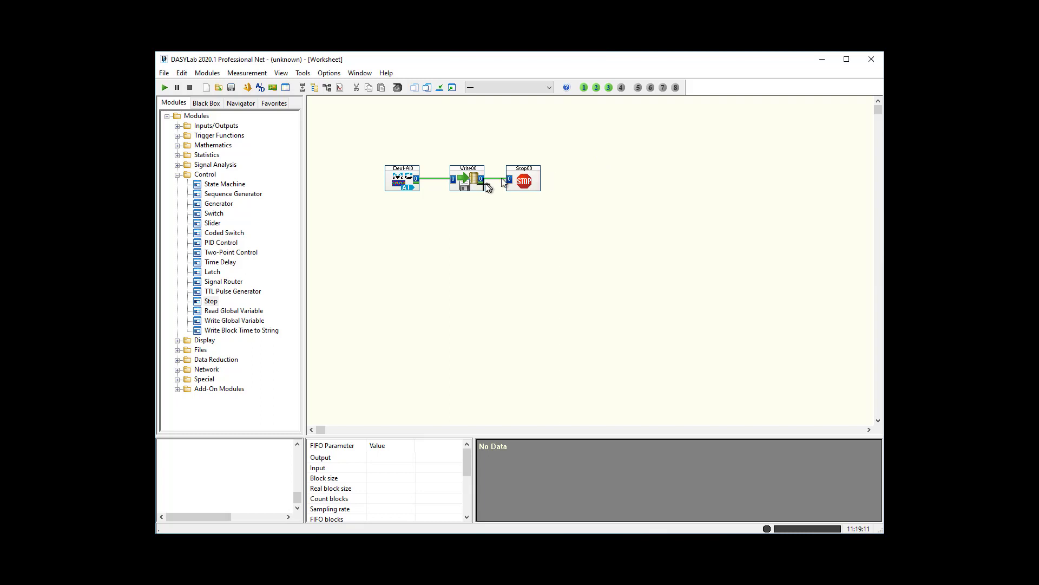
Step: Change the Write Data module's file format to ASCII (CSV), accepting the proposed Excel-ready settings, and review its ASCII options
{"action": "right_click", "coordinate": [466, 173]}
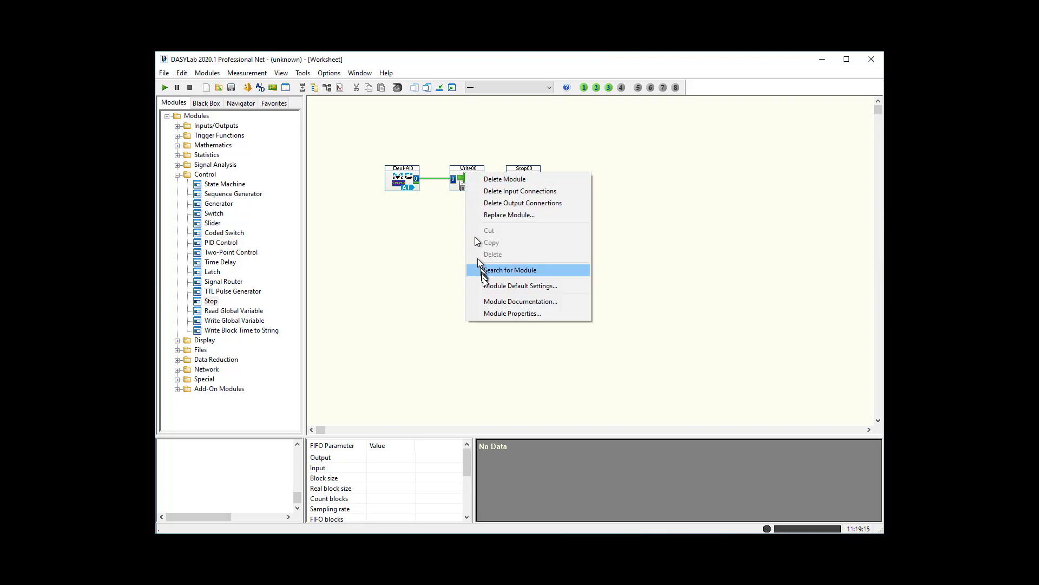
{"action": "left_click", "coordinate": [494, 314]}
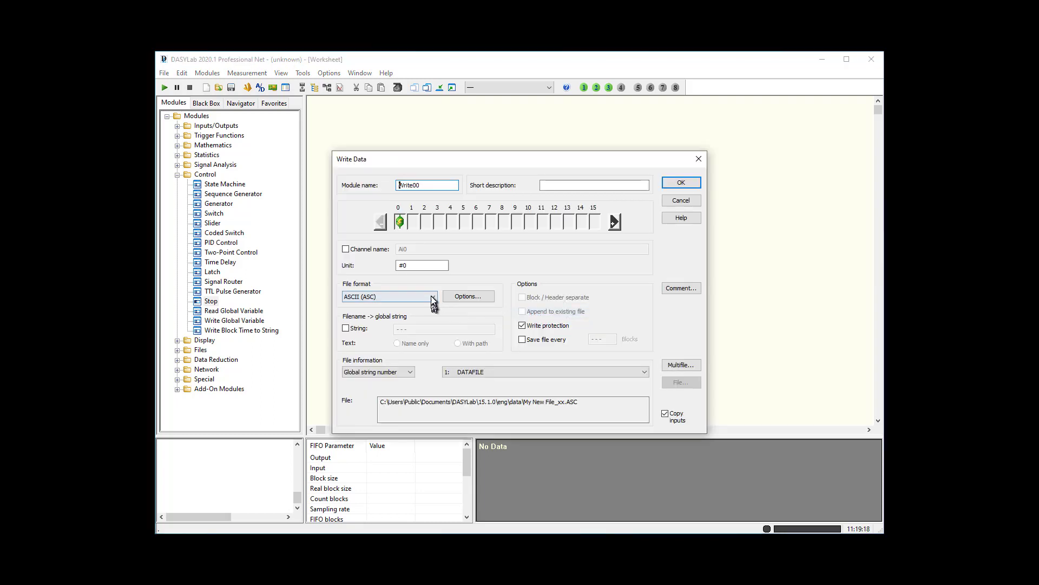
{"action": "left_click", "coordinate": [433, 297]}
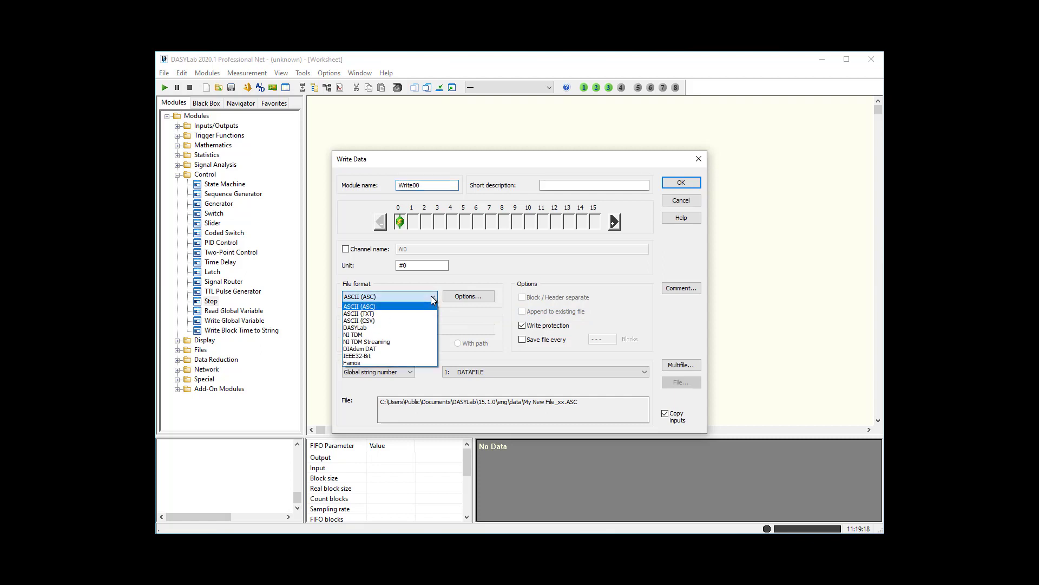
{"action": "left_click", "coordinate": [391, 320]}
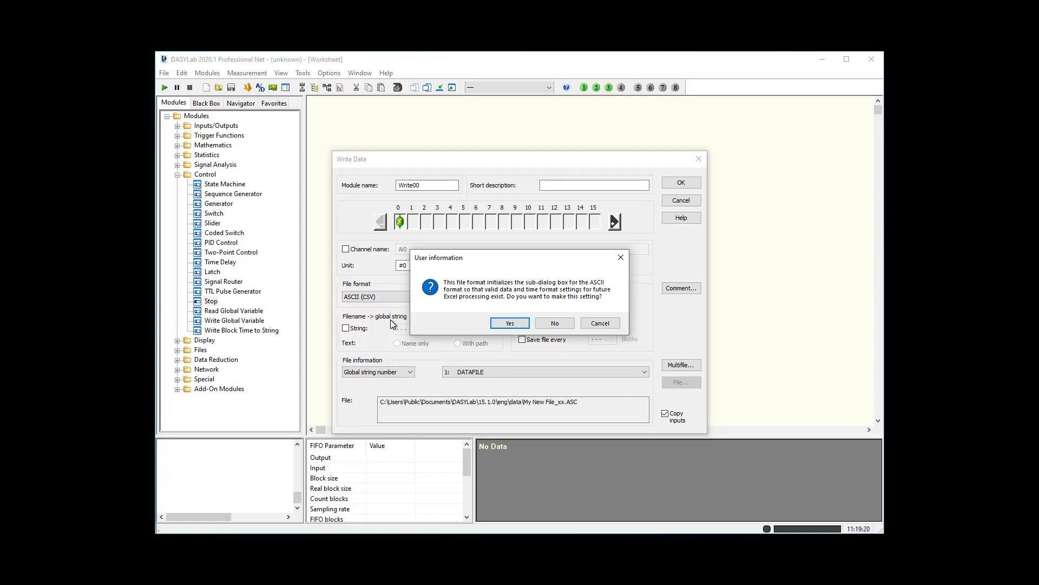
{"action": "left_click", "coordinate": [511, 324]}
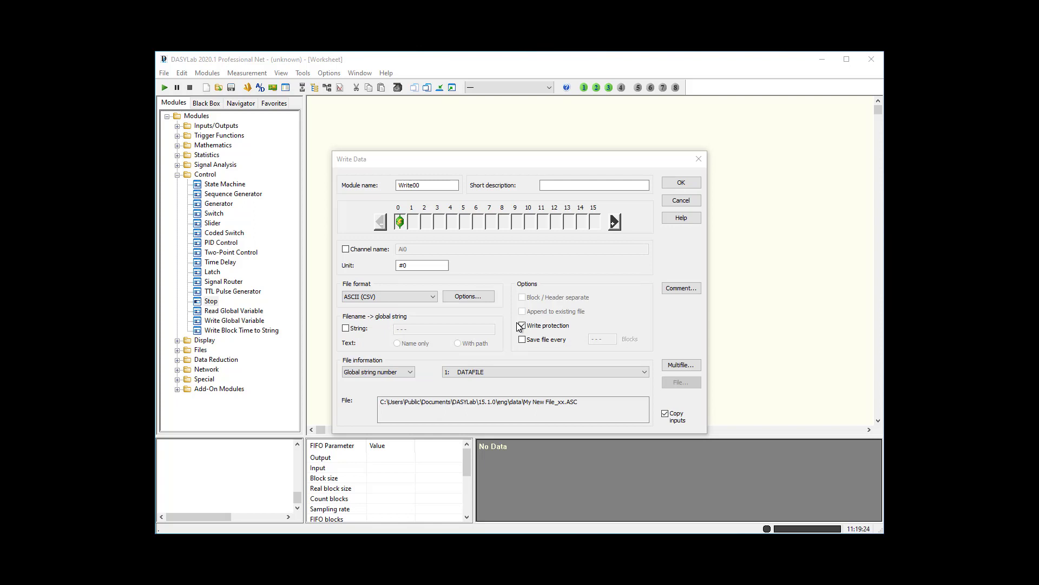
{"action": "left_click", "coordinate": [476, 299]}
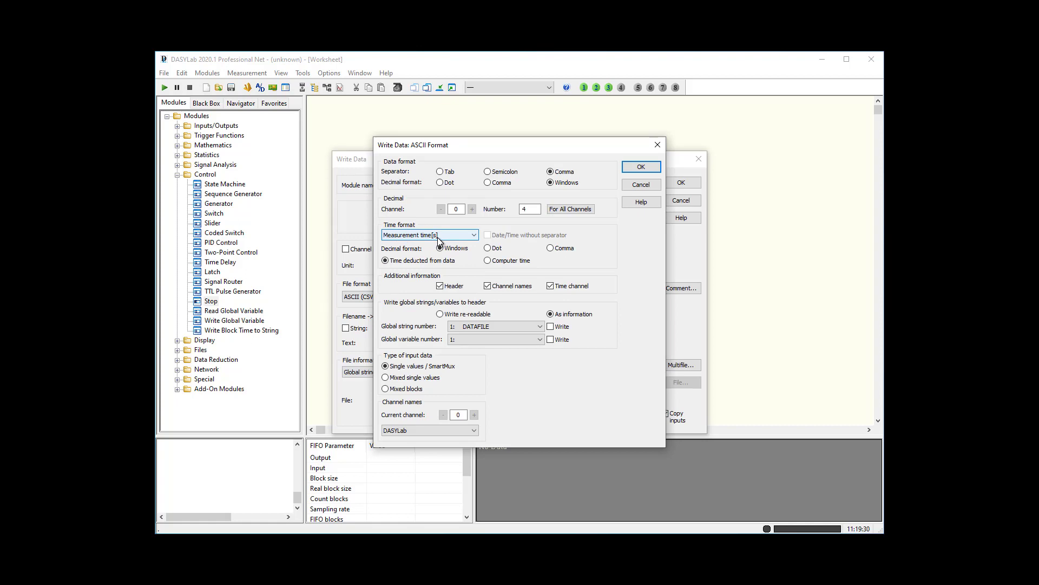
{"action": "left_click", "coordinate": [530, 208]}
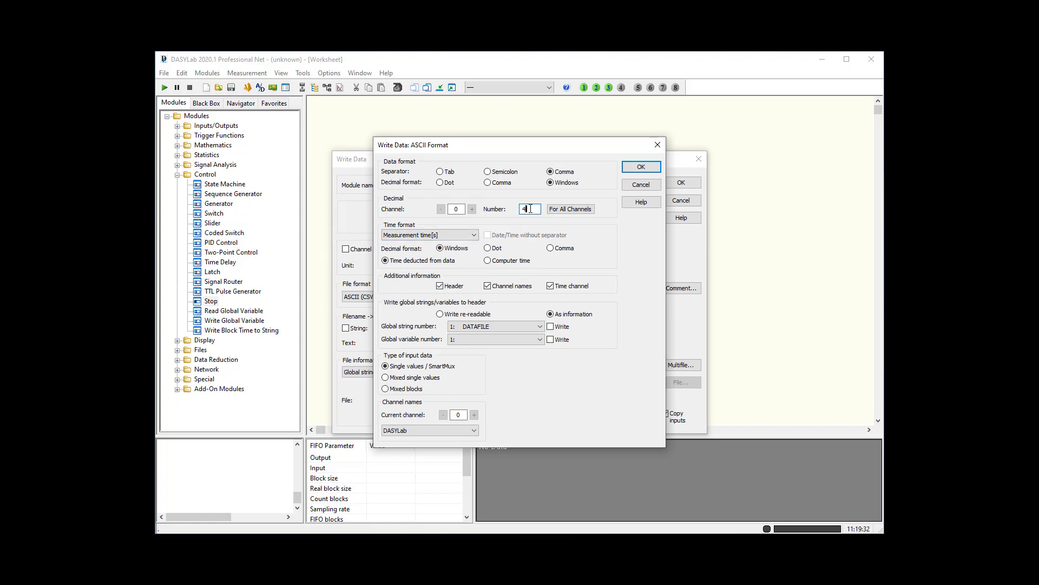
{"action": "left_click", "coordinate": [638, 168]}
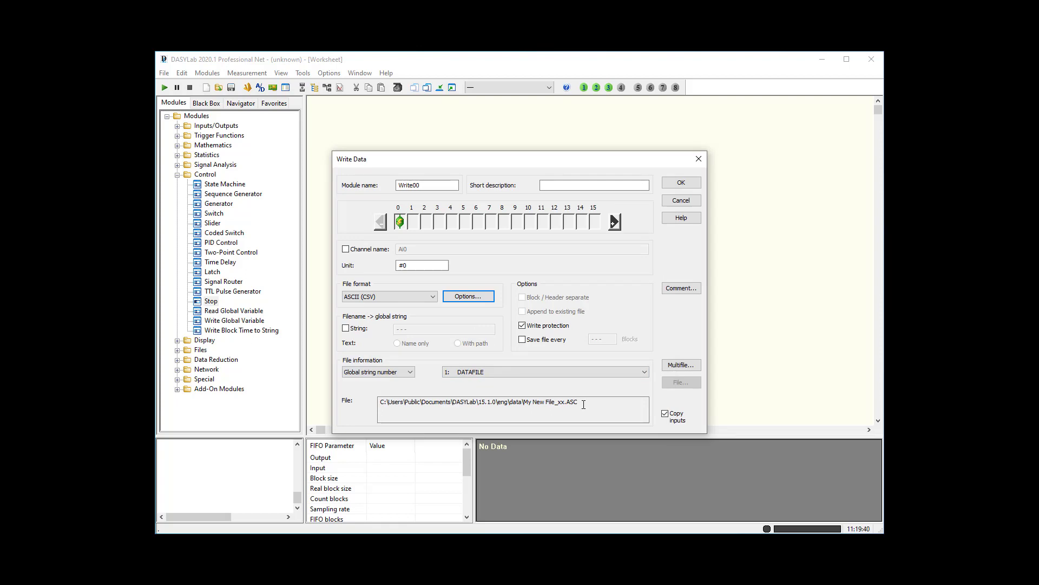
{"action": "left_click", "coordinate": [678, 183]}
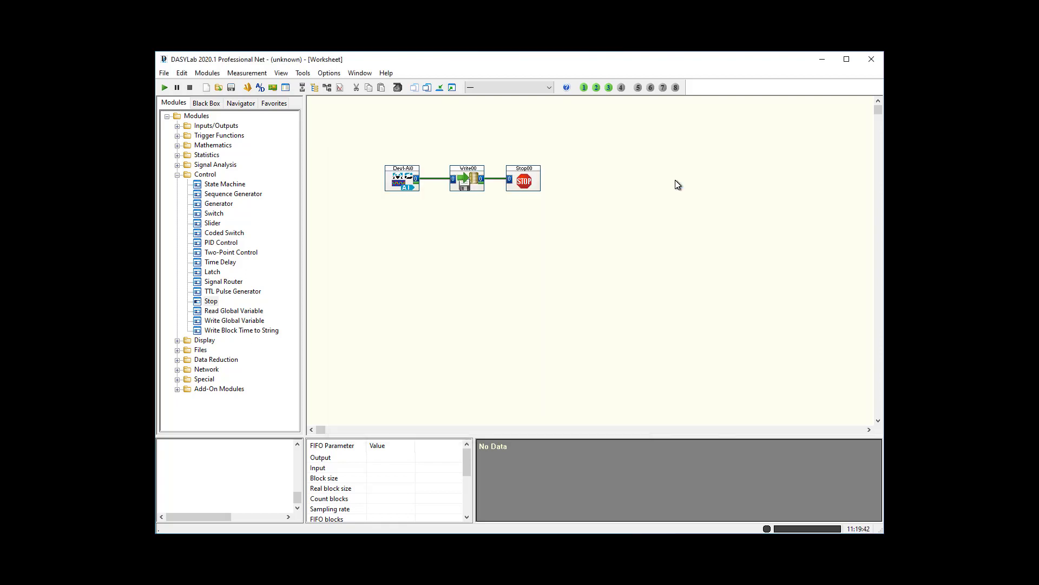
Step: Set the file type of the DATAFILE global string's file selection to ASCII (CSV)
{"action": "left_click", "coordinate": [595, 88]}
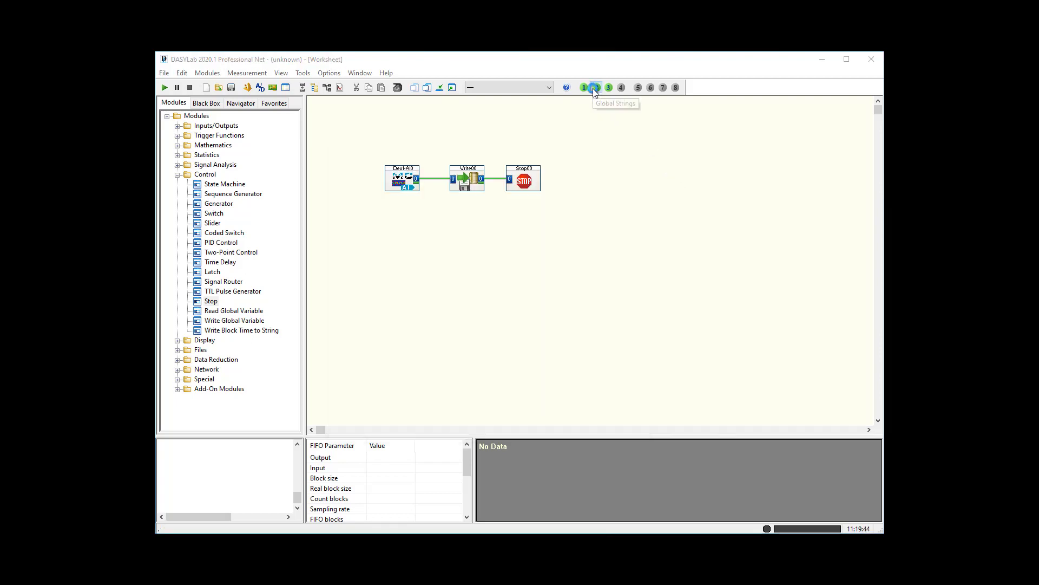
{"action": "left_click", "coordinate": [556, 446]}
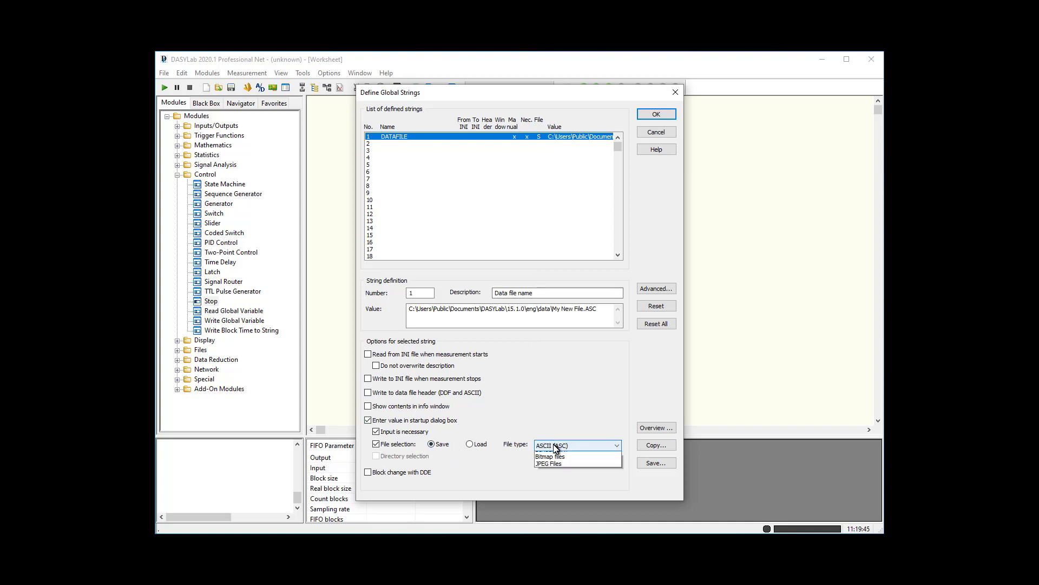
{"action": "left_click", "coordinate": [563, 474]}
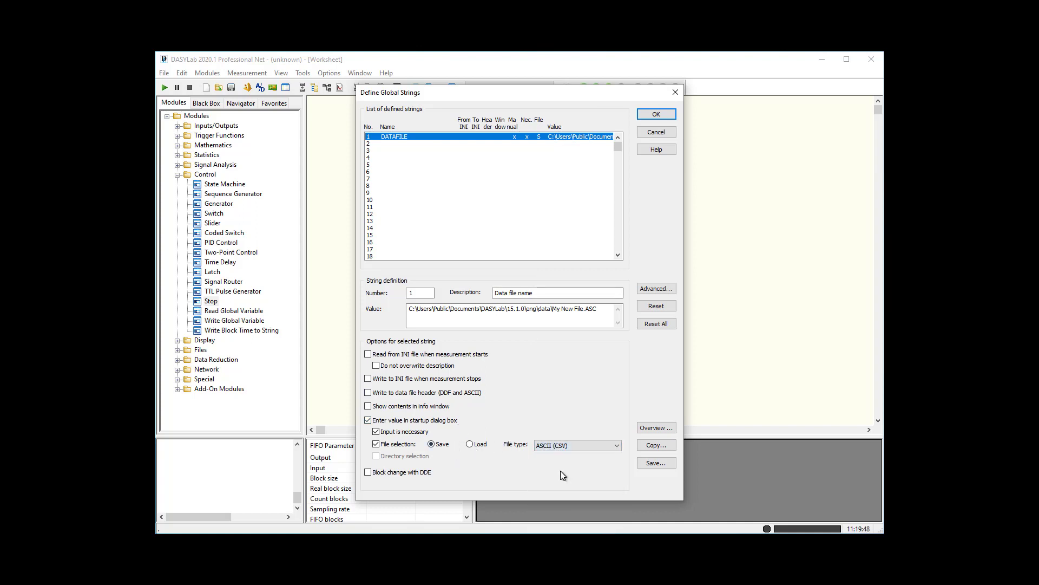
{"action": "left_click", "coordinate": [665, 114]}
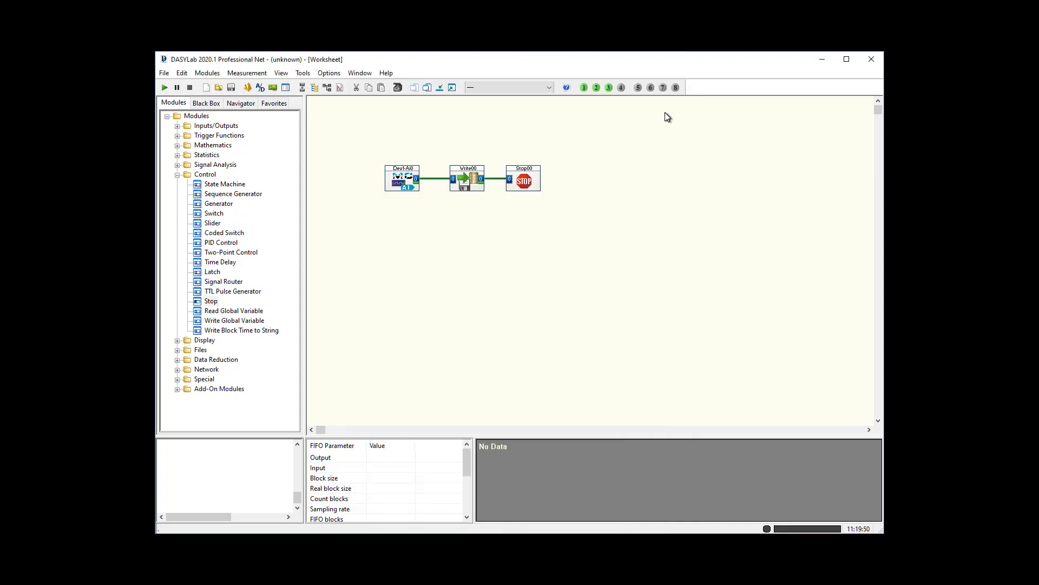
Step: Start the measurement with "My New File.csv" in the data folder as the data file name, checking the full path first
{"action": "left_click", "coordinate": [165, 88]}
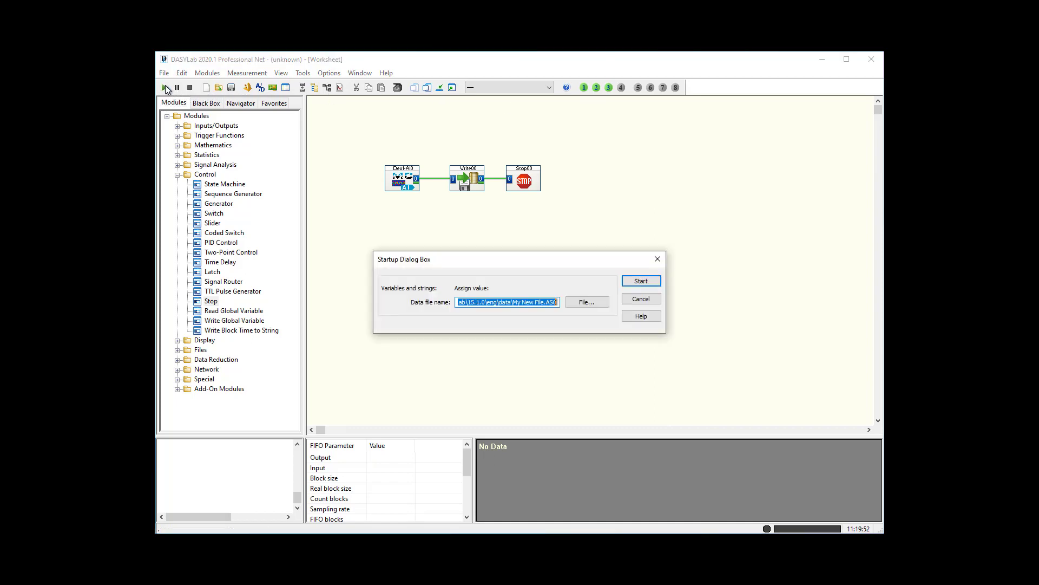
{"action": "left_click", "coordinate": [547, 301]}
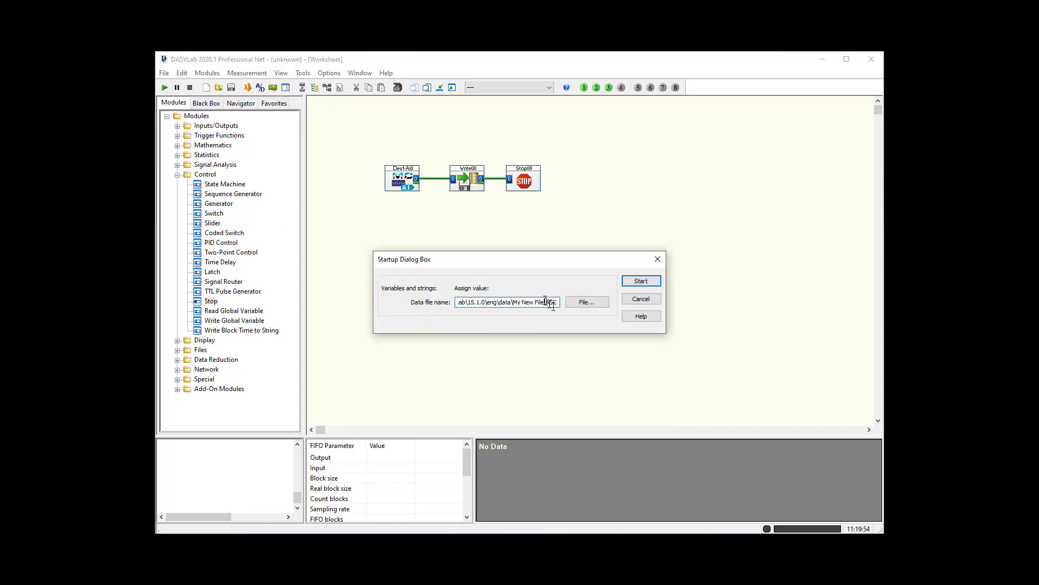
{"action": "left_click", "coordinate": [580, 298]}
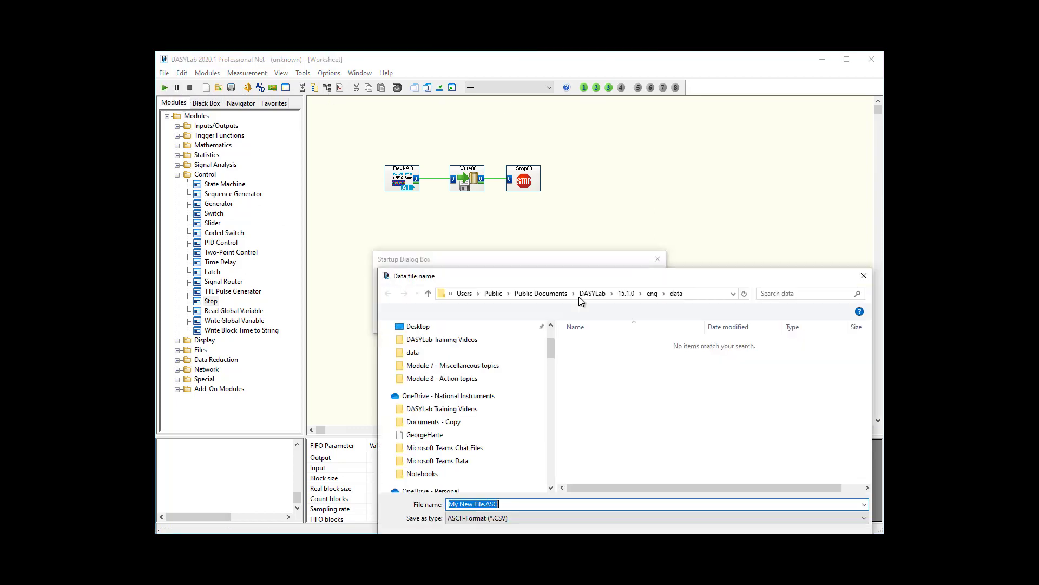
{"action": "left_click", "coordinate": [511, 506]}
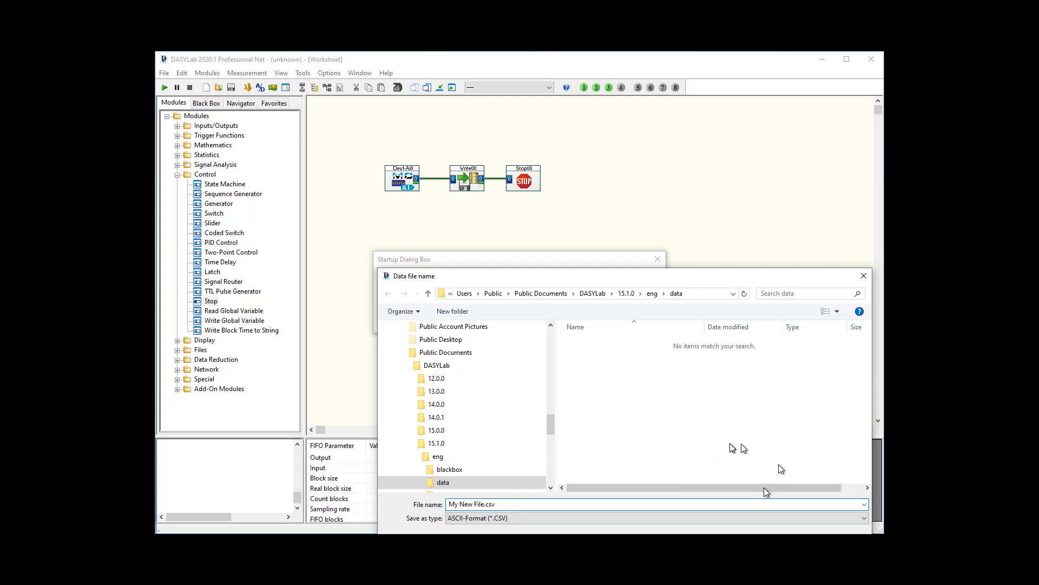
{"action": "key", "text": "Return"}
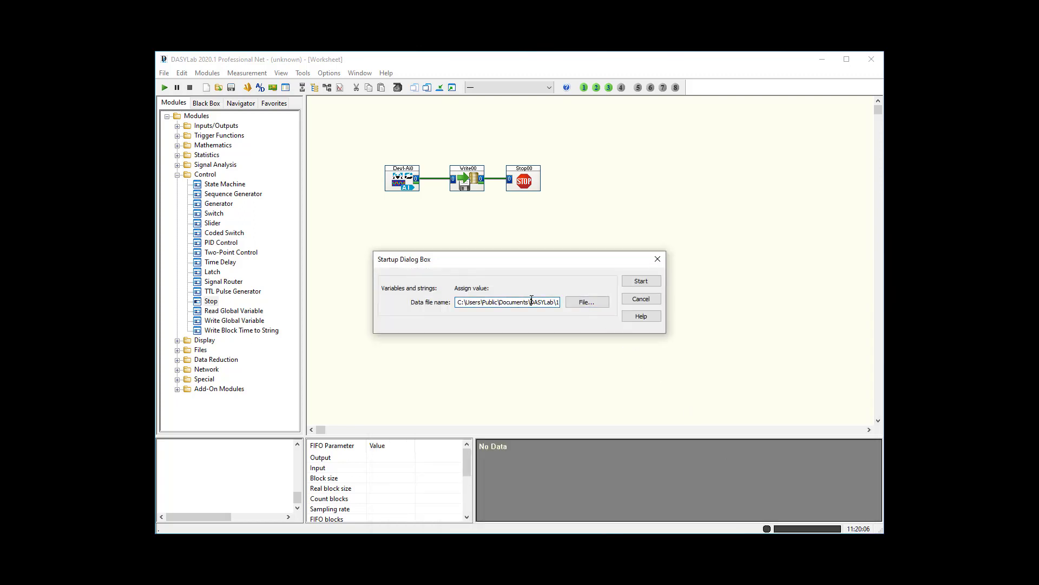
{"action": "key", "text": "Right"}
{"action": "key", "text": "Right"}
{"action": "key", "text": "Right"}
{"action": "key", "text": "Right"}
{"action": "key", "text": "Right"}
{"action": "key", "text": "Right"}
{"action": "key", "text": "Right"}
{"action": "key", "text": "Right"}
{"action": "key", "text": "Right"}
{"action": "key", "text": "Right"}
{"action": "key", "text": "Right"}
{"action": "key", "text": "Right"}
{"action": "key", "text": "Right"}
{"action": "key", "text": "Right"}
{"action": "key", "text": "Right"}
{"action": "key", "text": "Right"}
{"action": "key", "text": "Right"}
{"action": "key", "text": "Right"}
{"action": "key", "text": "Right"}
{"action": "key", "text": "Right"}
{"action": "left_click", "coordinate": [635, 280]}
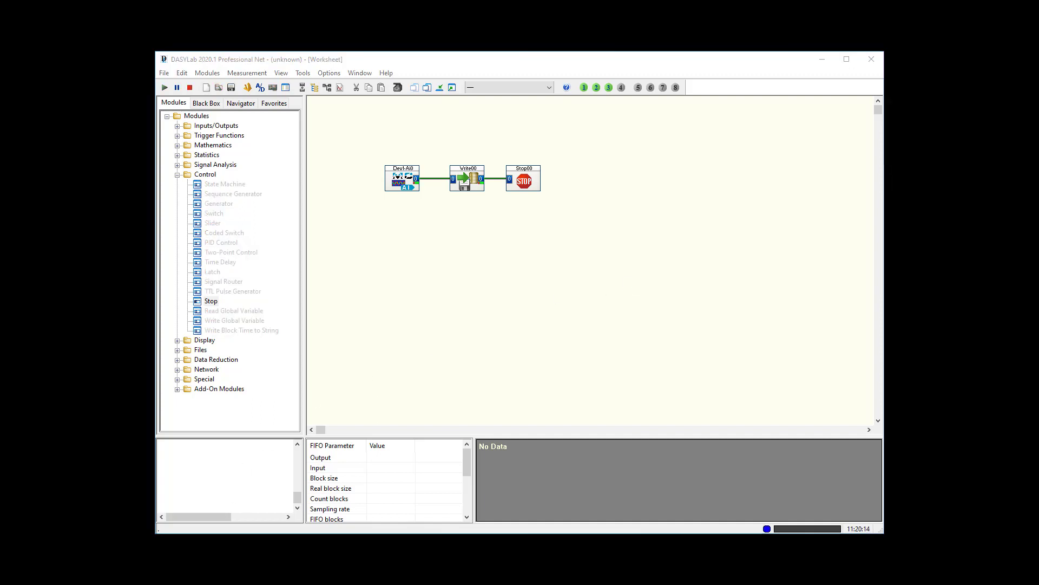
Step: Switch to File Explorer and compare the sizes of My New File_00.csv and My New File_00.ASC in the data folder
{"action": "left_click", "coordinate": [428, 300]}
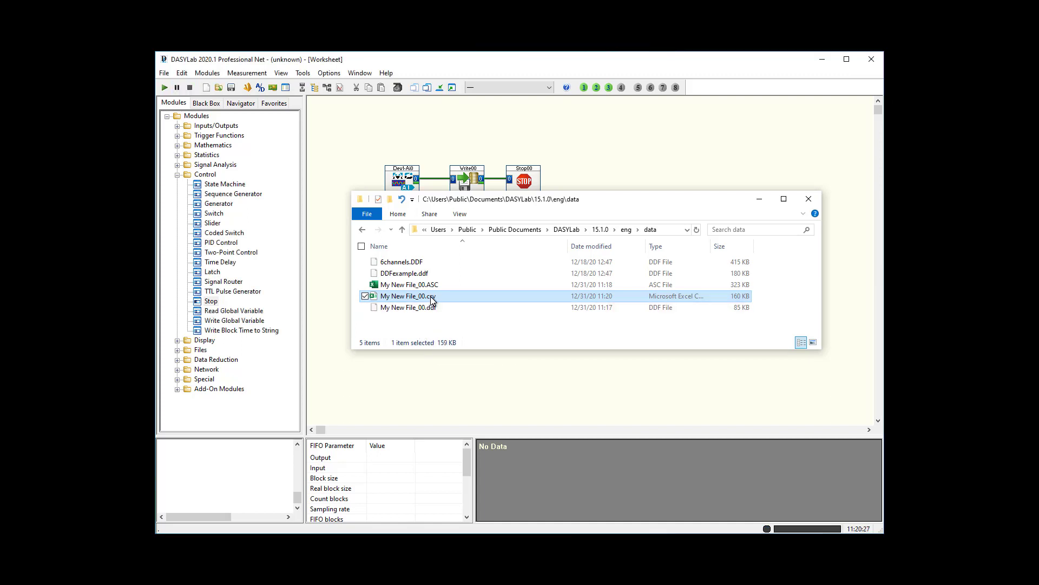
{"action": "left_click", "coordinate": [746, 289]}
{"action": "left_click", "coordinate": [740, 298]}
Step: Open My New File_00.ASC from the data folder in Excel and widen the Date and Time columns
{"action": "right_click", "coordinate": [425, 289]}
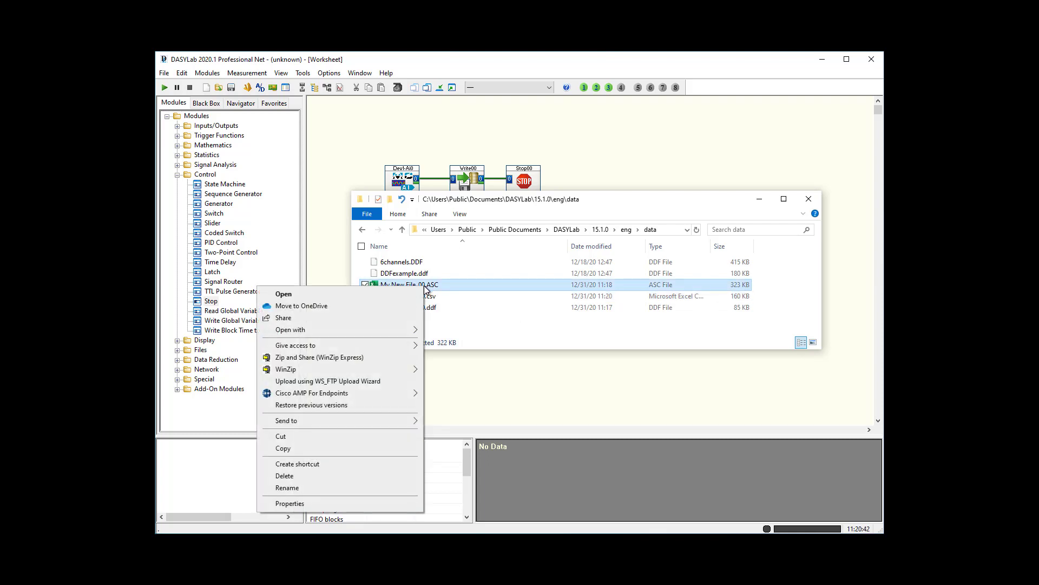
{"action": "left_click", "coordinate": [379, 294]}
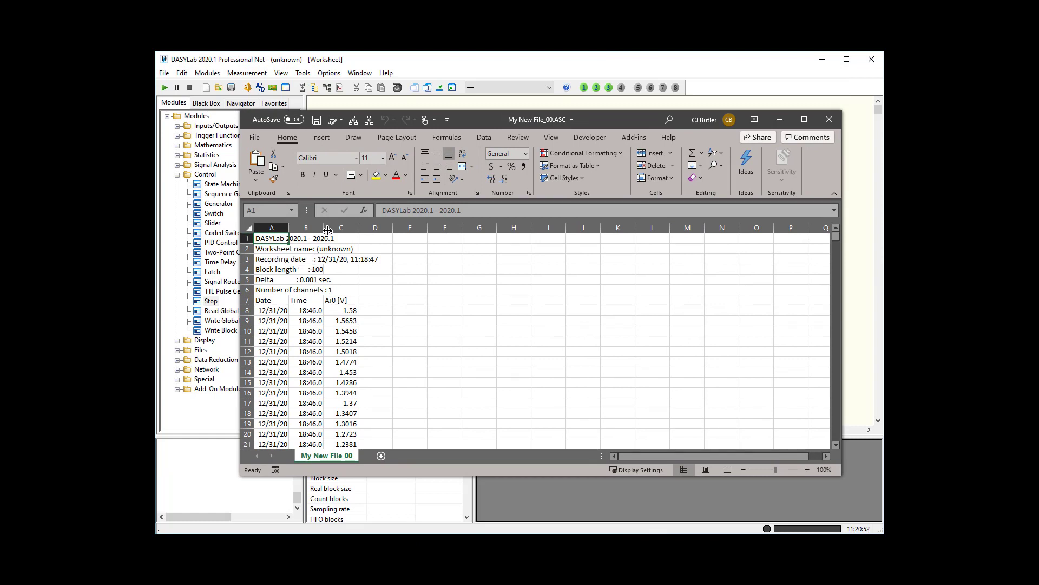
{"action": "left_click_drag", "start_coordinate": [323, 227], "coordinate": [369, 229]}
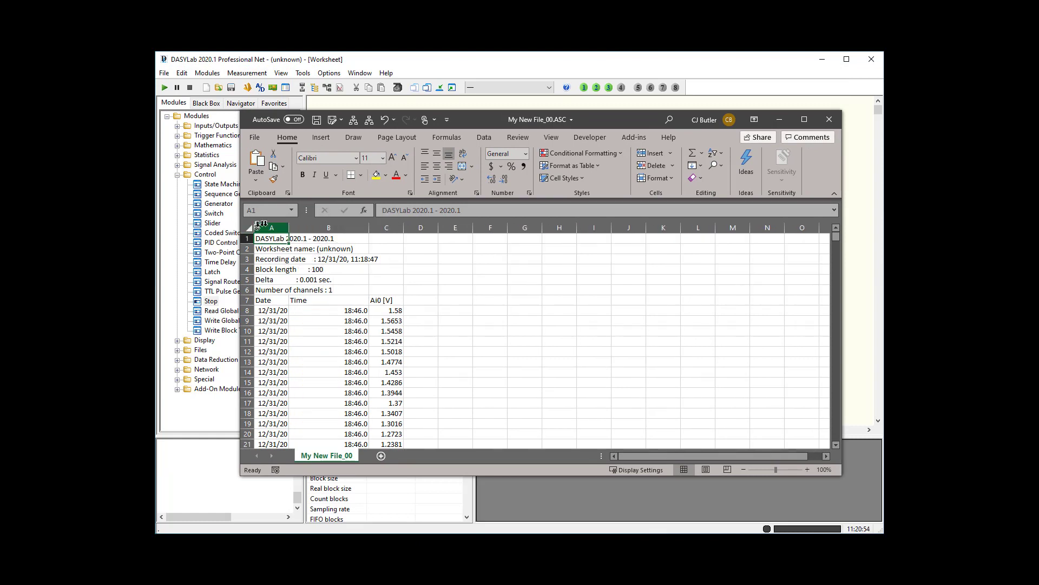
{"action": "left_click_drag", "start_coordinate": [289, 228], "coordinate": [314, 233]}
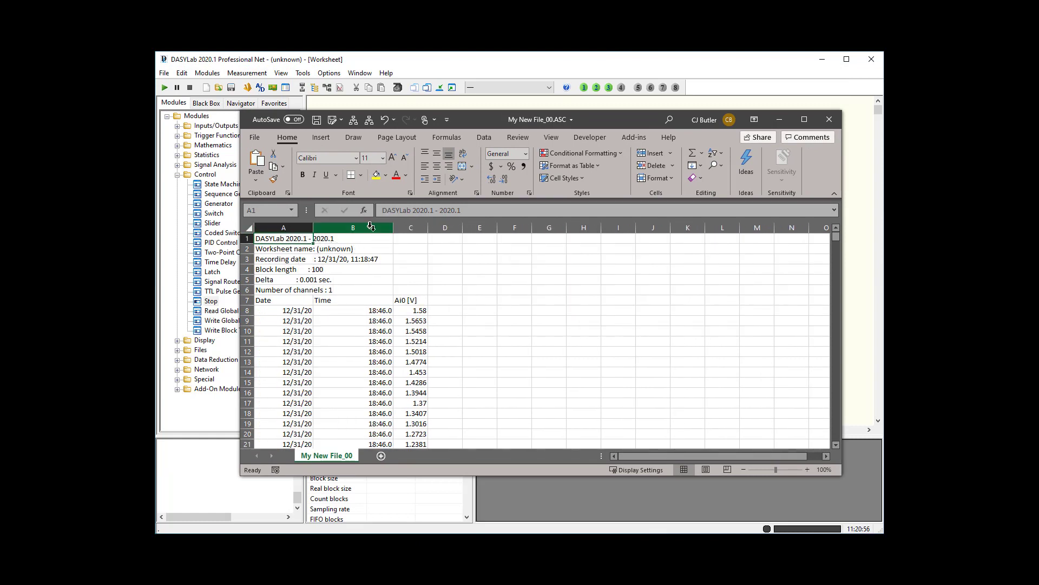
Step: Format the Time column B with the custom number format hh:mm:ss.000
{"action": "left_click", "coordinate": [369, 226]}
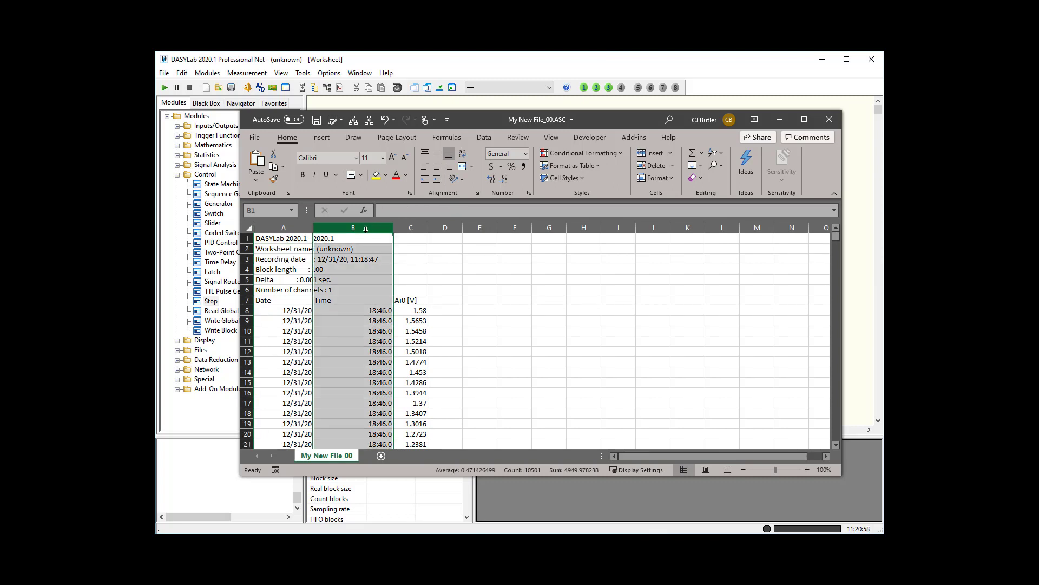
{"action": "right_click", "coordinate": [365, 229]}
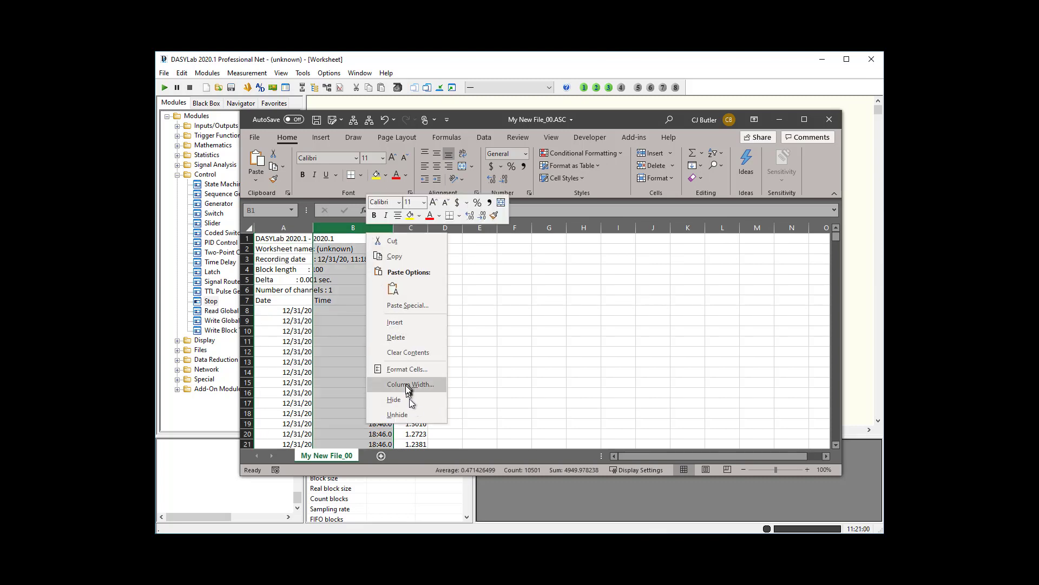
{"action": "left_click", "coordinate": [403, 373]}
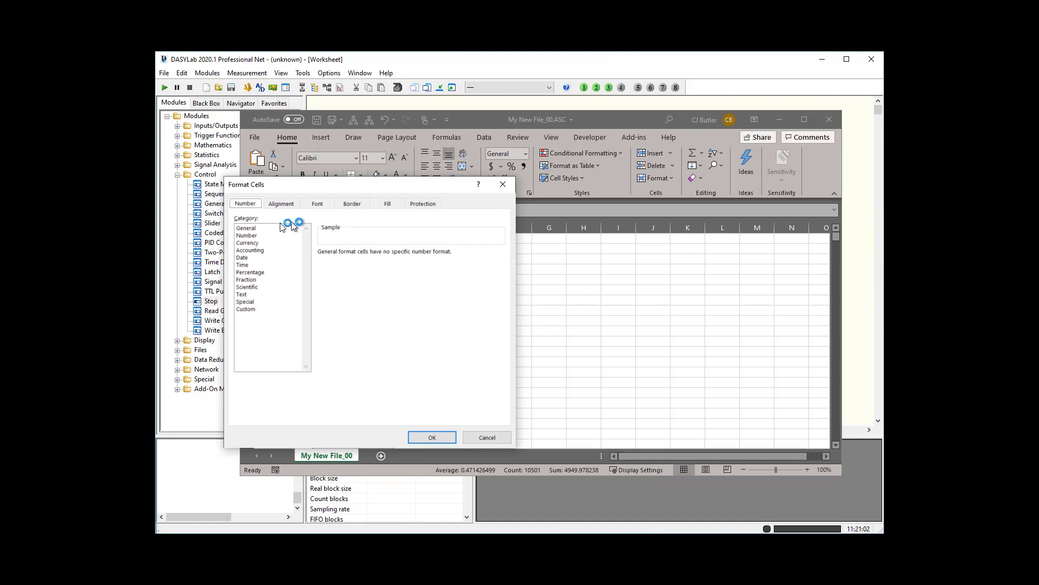
{"action": "left_click", "coordinate": [248, 310]}
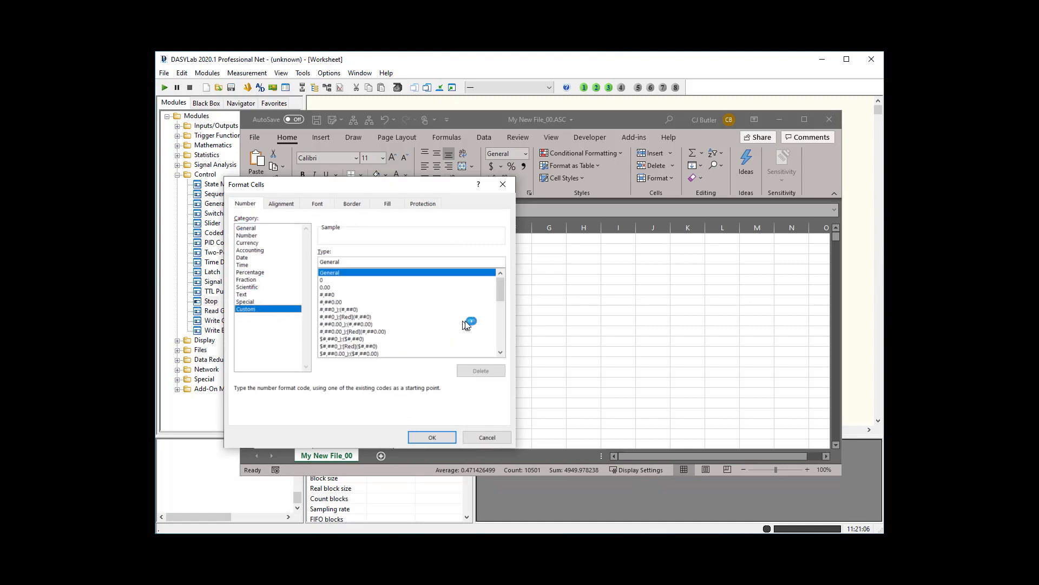
{"action": "left_click_drag", "start_coordinate": [499, 291], "coordinate": [509, 339]}
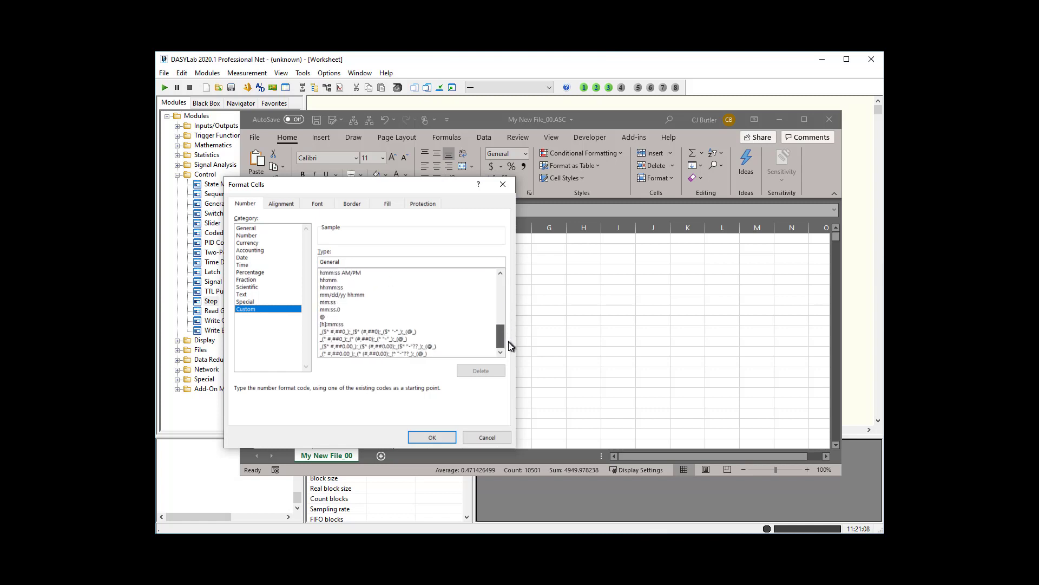
{"action": "left_click", "coordinate": [336, 310]}
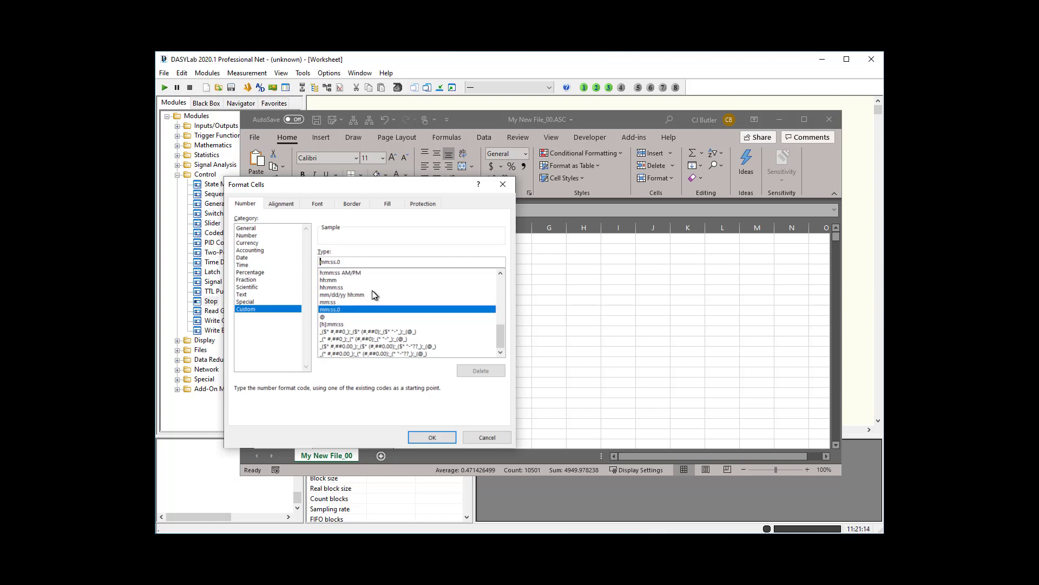
{"action": "type", "text": "hh:"}
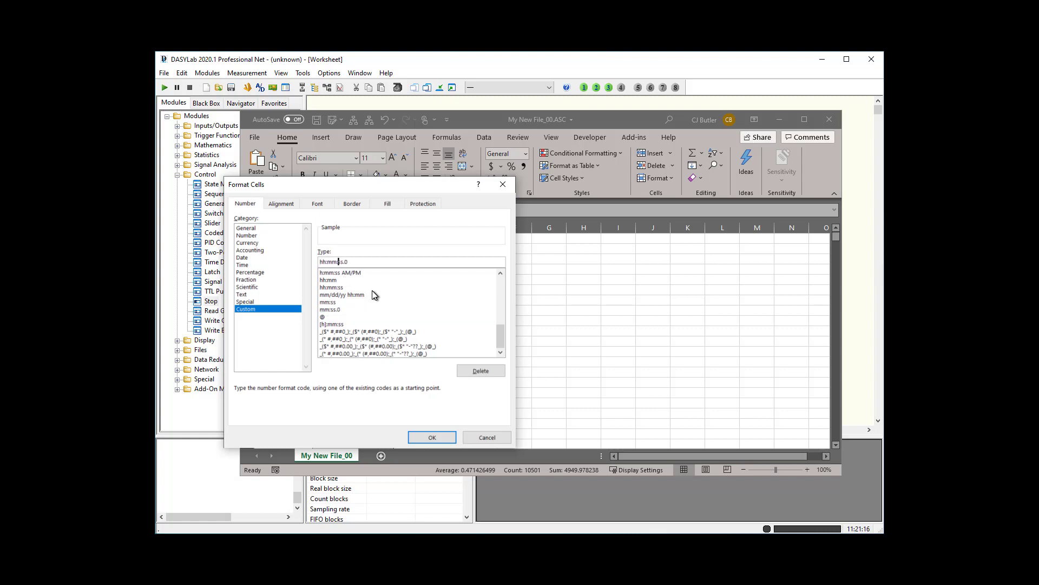
{"action": "key", "text": "Right"}
{"action": "type", "text": "00"}
{"action": "left_click", "coordinate": [432, 436]}
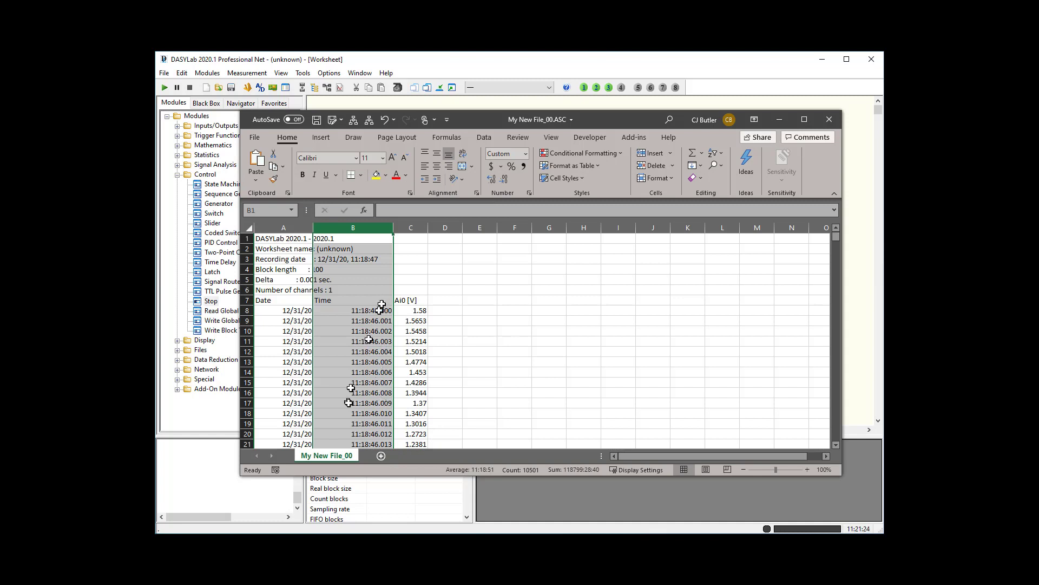
Step: Open My New File_00.csv and compare its time and Ai0 columns side by side with the Date, Time and Ai0 columns of the ASC file
{"action": "left_click", "coordinate": [278, 313]}
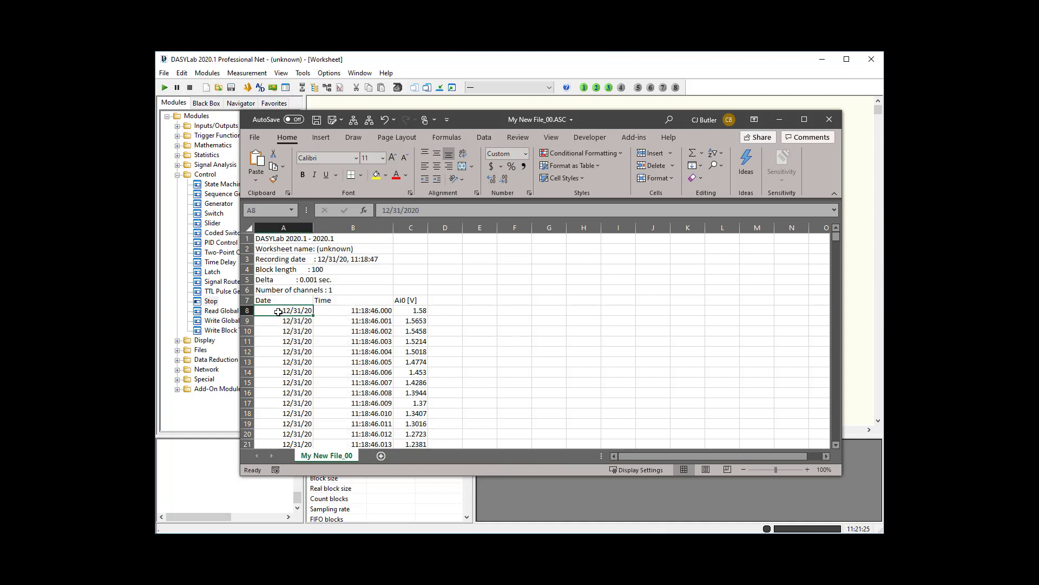
{"action": "left_click", "coordinate": [422, 310]}
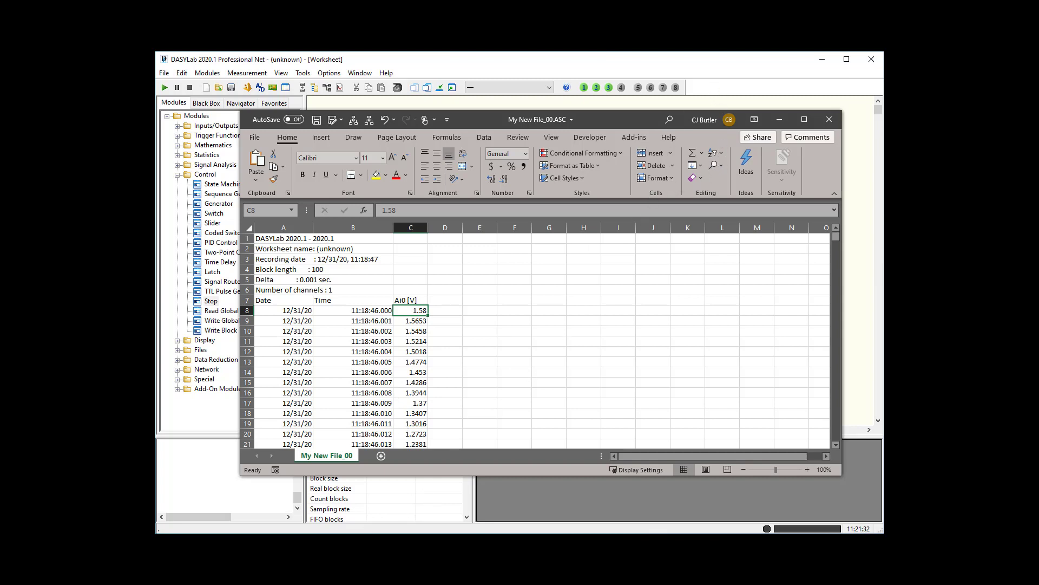
{"action": "key", "text": "alt+Tab"}
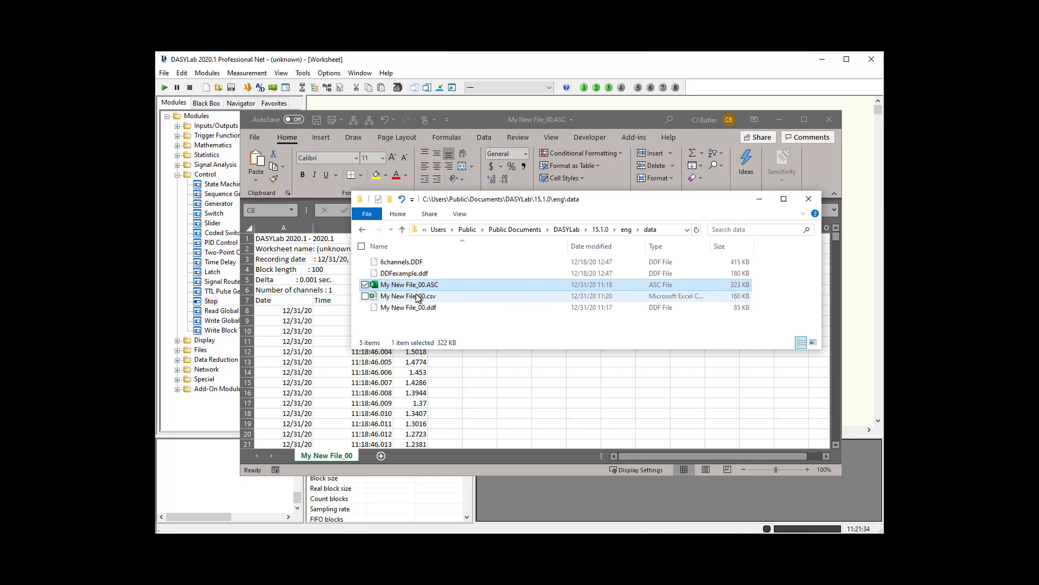
{"action": "key", "text": "alt+Tab"}
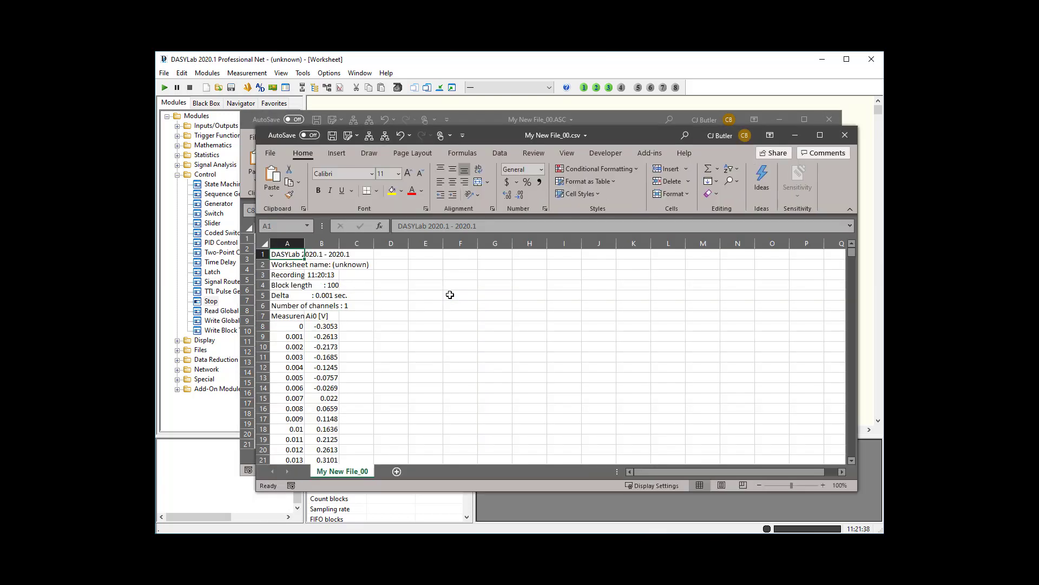
{"action": "left_click", "coordinate": [292, 337]}
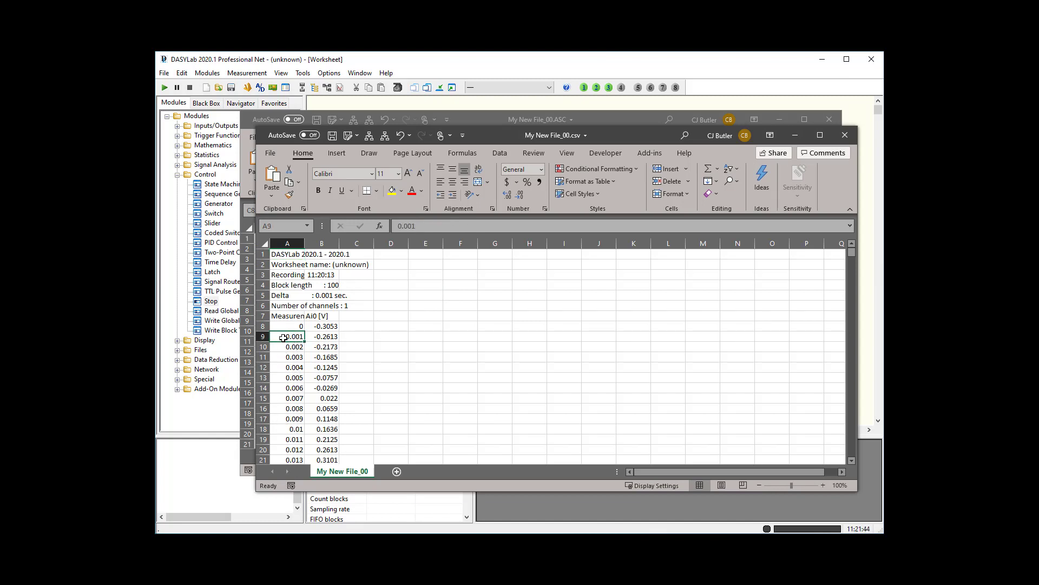
{"action": "left_click", "coordinate": [331, 337]}
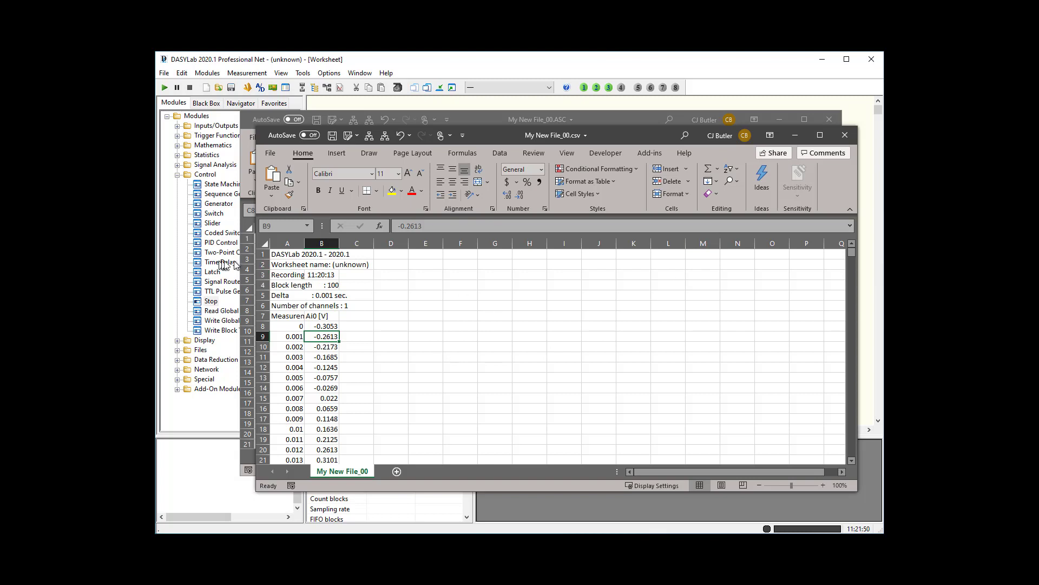
{"action": "left_click_drag", "start_coordinate": [253, 267], "coordinate": [450, 294]}
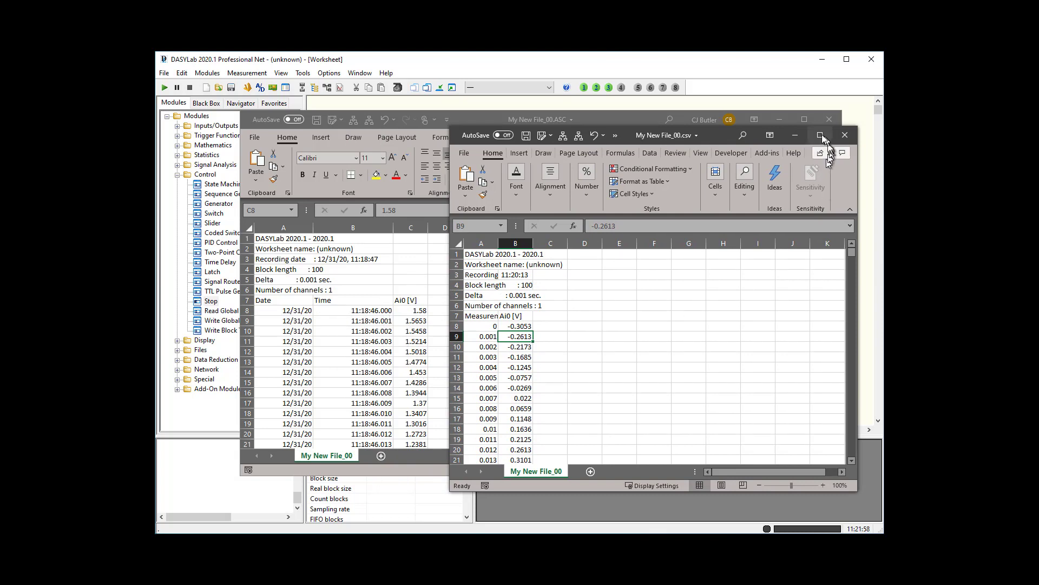
{"action": "left_click", "coordinate": [794, 135]}
{"action": "left_click", "coordinate": [780, 120]}
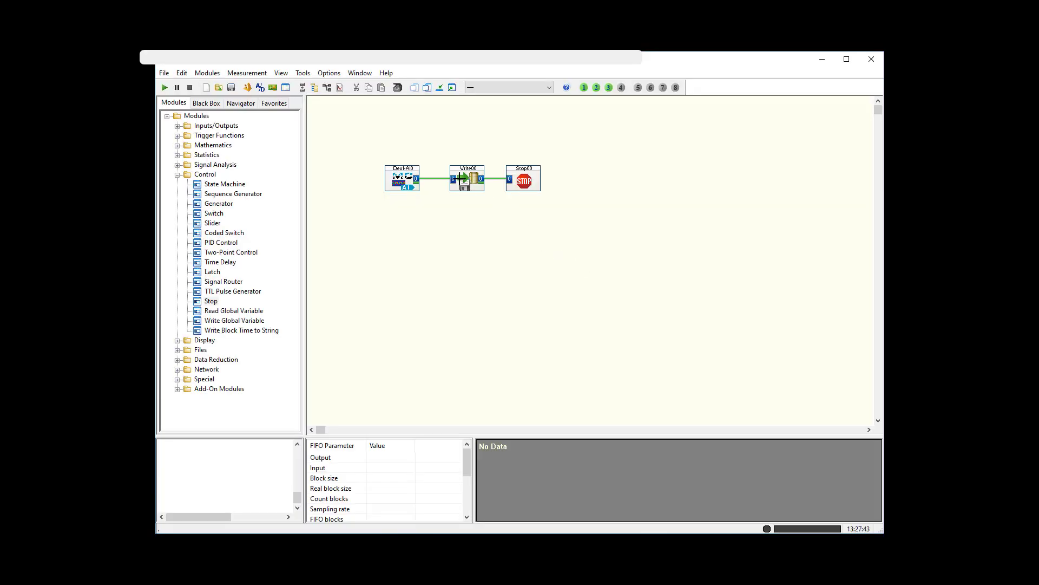
Step: Change the Write Data module's file format to NI TDM Streaming and review its NI TDM format options
{"action": "right_click", "coordinate": [459, 181]}
{"action": "left_click", "coordinate": [492, 320]}
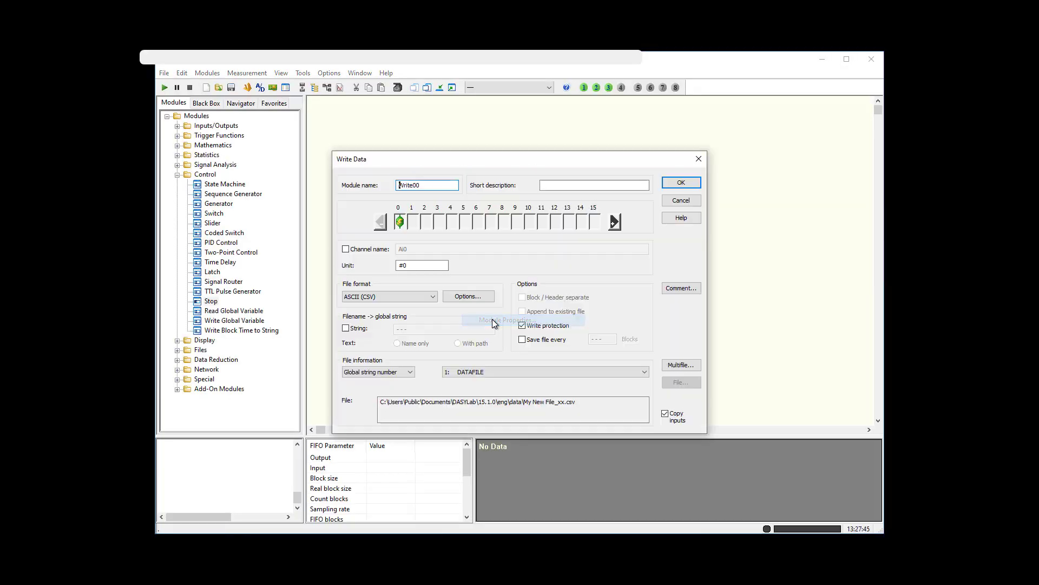
{"action": "left_click", "coordinate": [405, 294]}
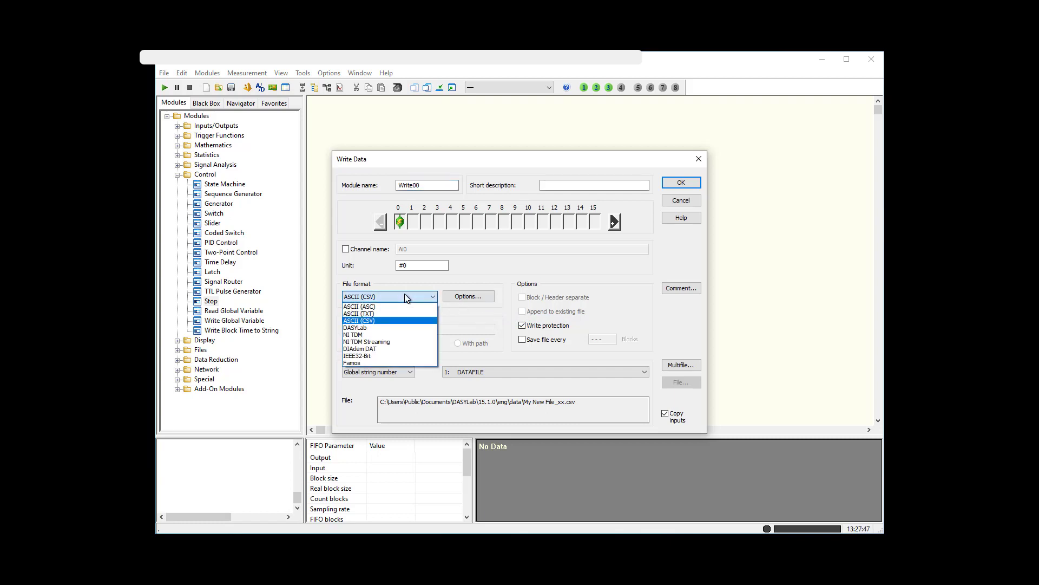
{"action": "left_click", "coordinate": [366, 341]}
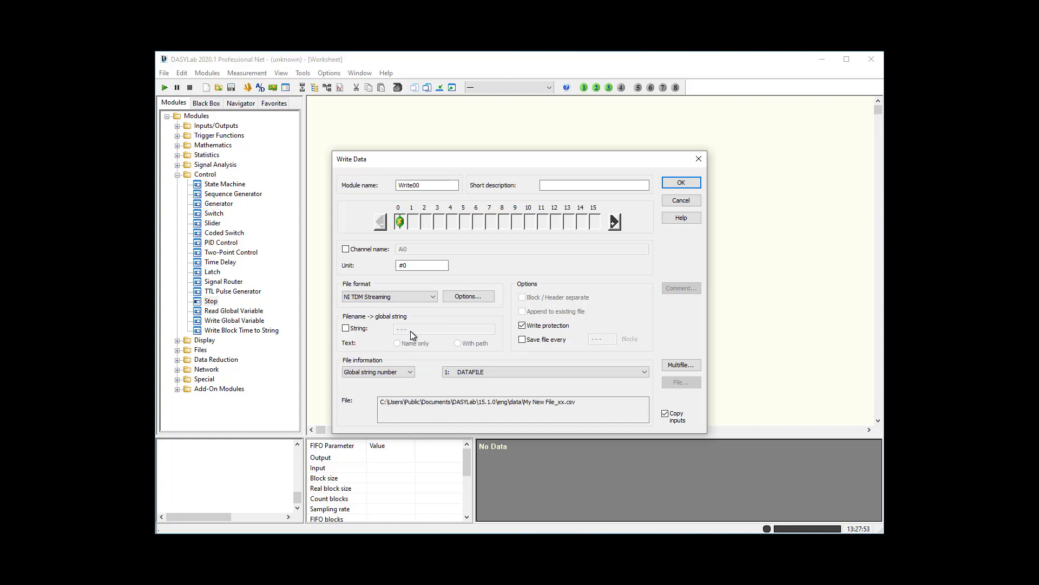
{"action": "left_click", "coordinate": [469, 297]}
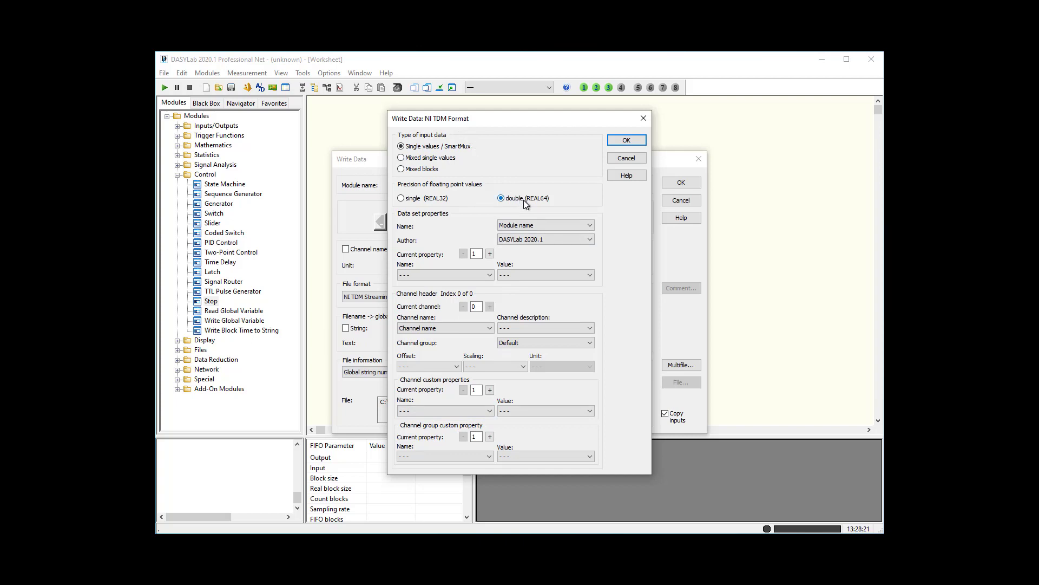
{"action": "left_click", "coordinate": [626, 140]}
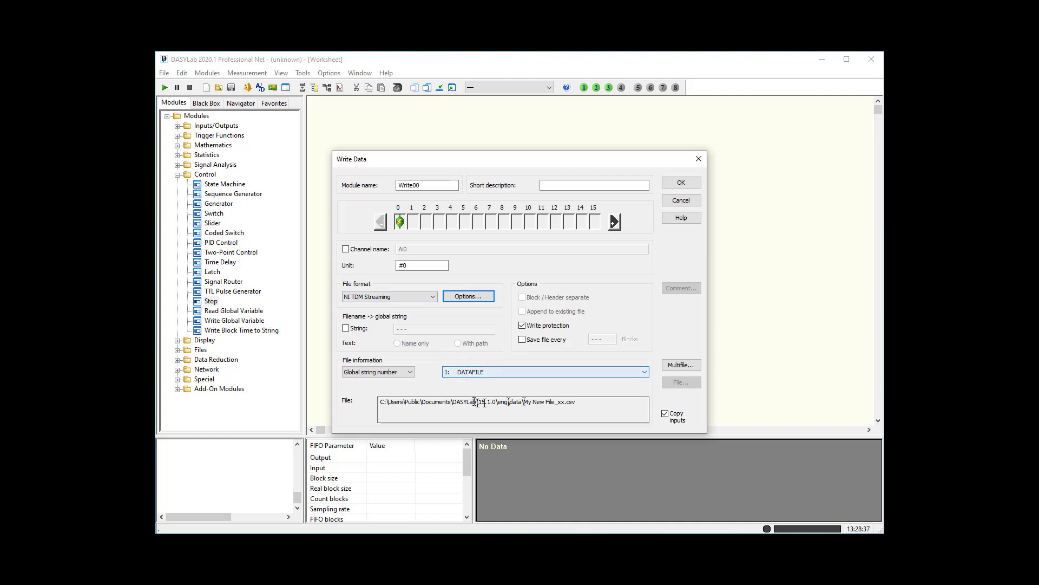
{"action": "left_click", "coordinate": [688, 185]}
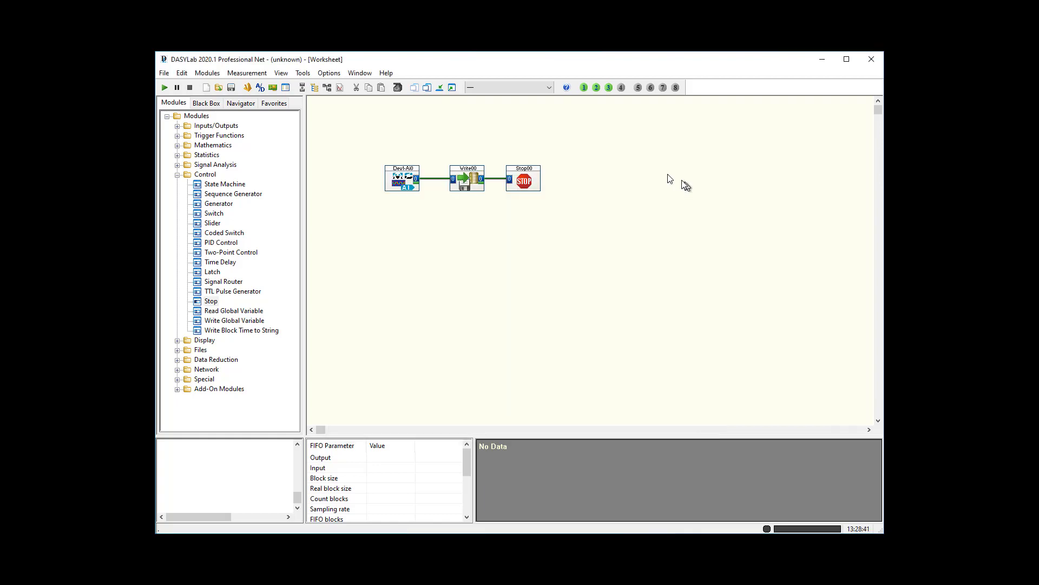
Step: Set the file type of the DATAFILE global string's startup file selection to NI TDM Streaming
{"action": "left_click", "coordinate": [592, 89]}
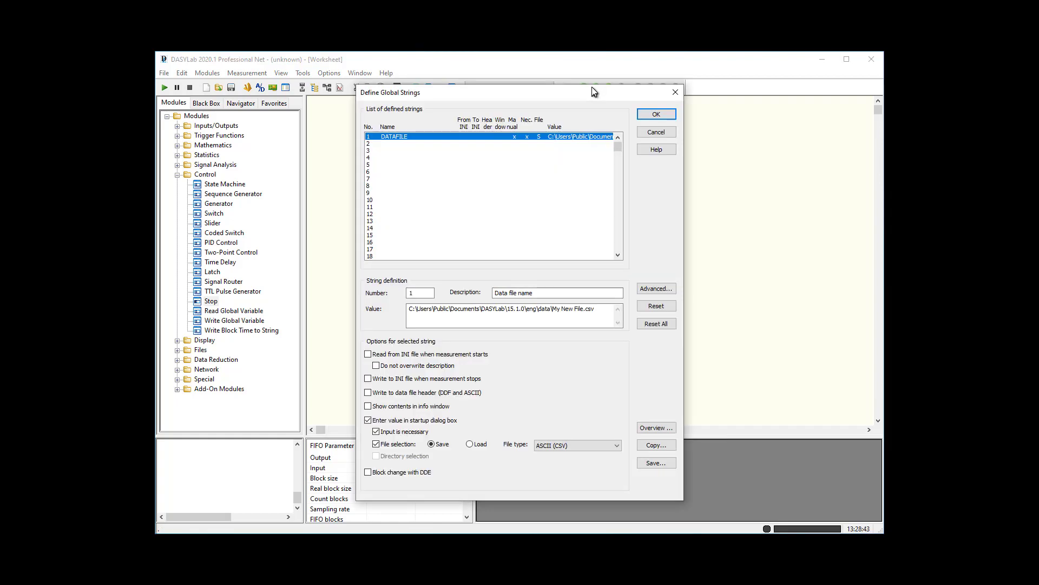
{"action": "left_click", "coordinate": [561, 452]}
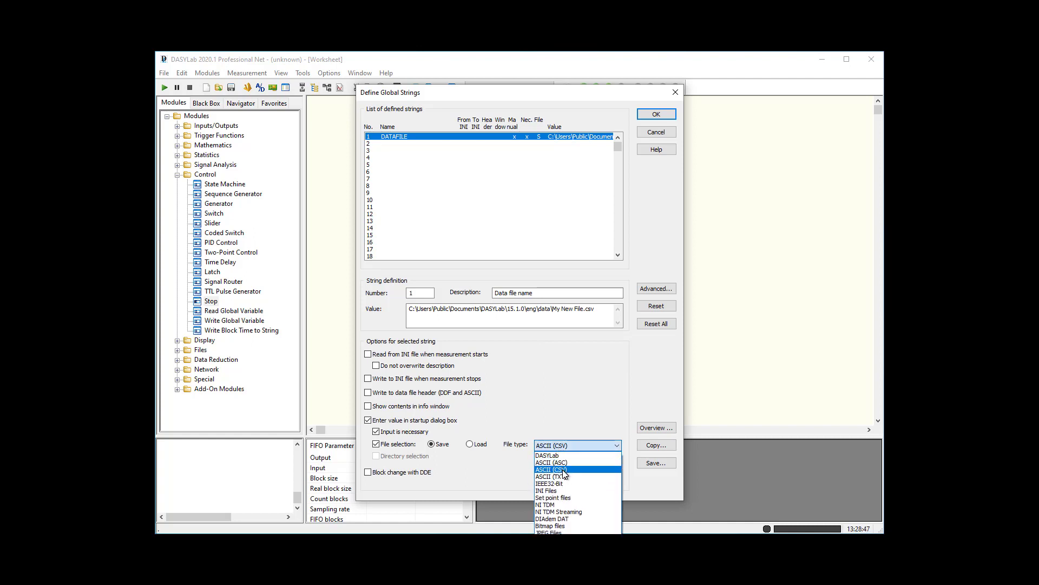
{"action": "left_click", "coordinate": [561, 511]}
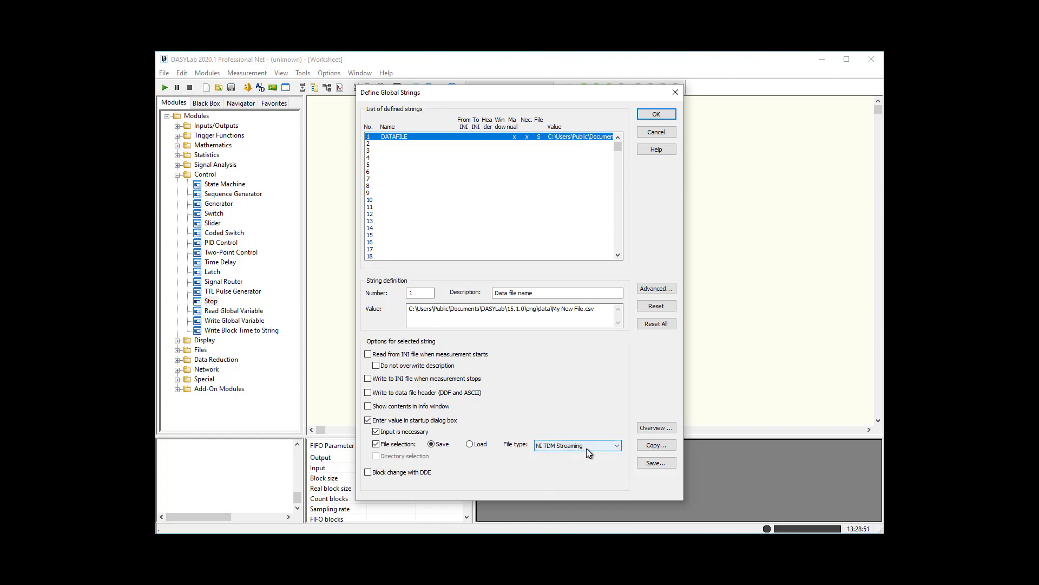
{"action": "left_click", "coordinate": [656, 113]}
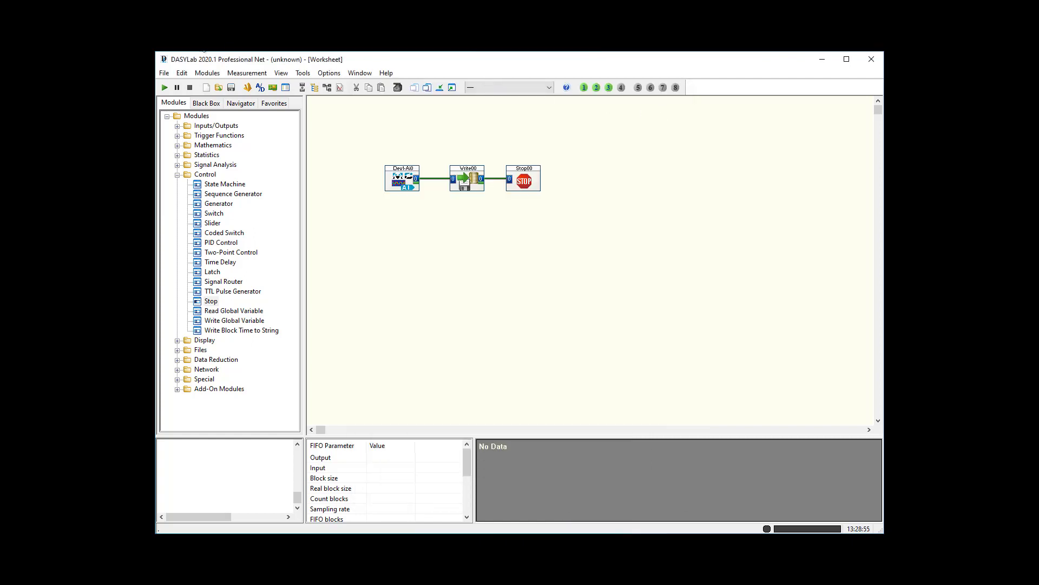
Step: Run the measurement with the startup data file named My New File in TDMS format in the data folder
{"action": "left_click", "coordinate": [164, 87]}
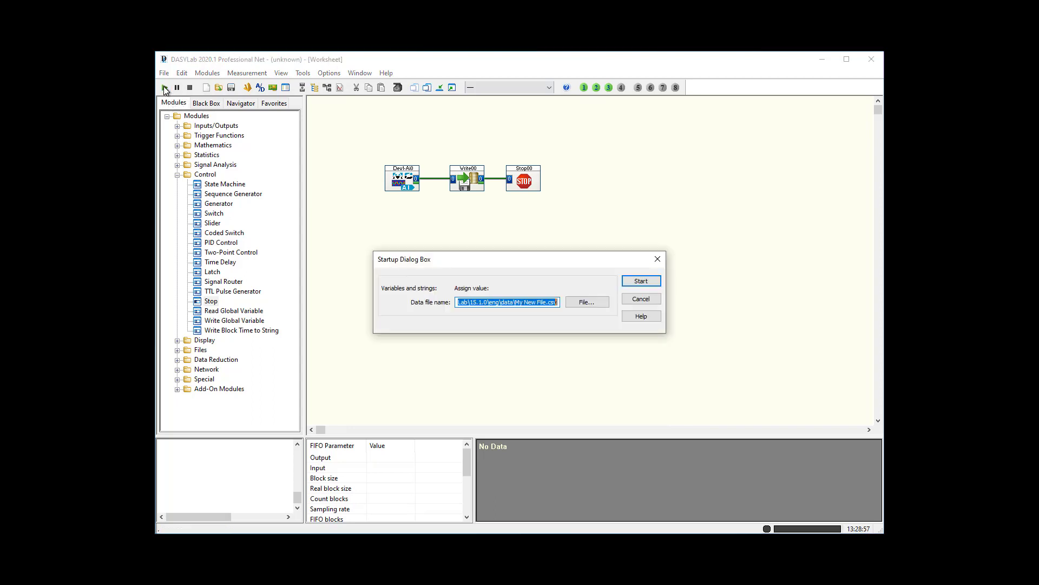
{"action": "left_click", "coordinate": [595, 301]}
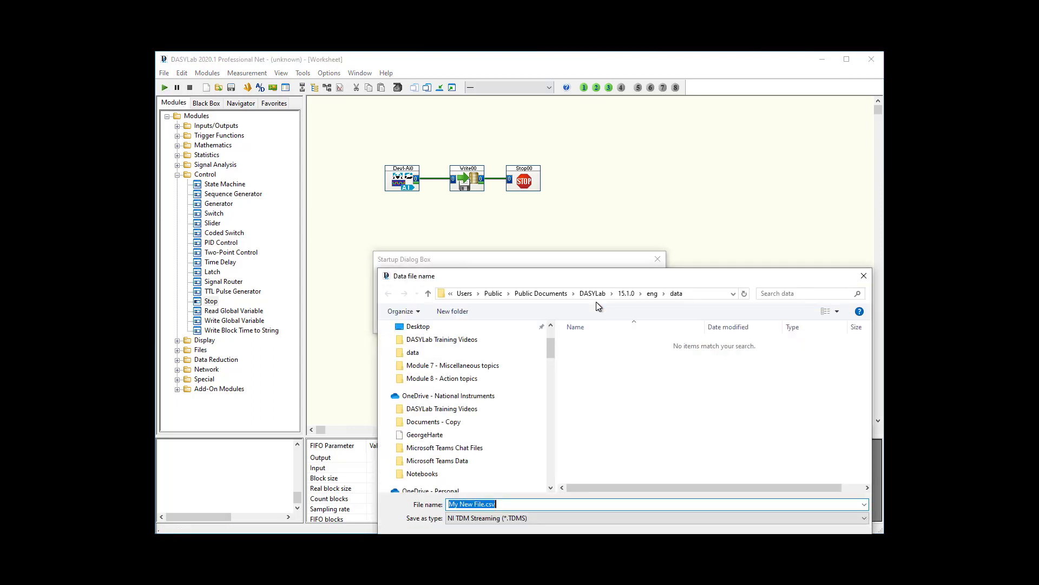
{"action": "left_click", "coordinate": [528, 505]}
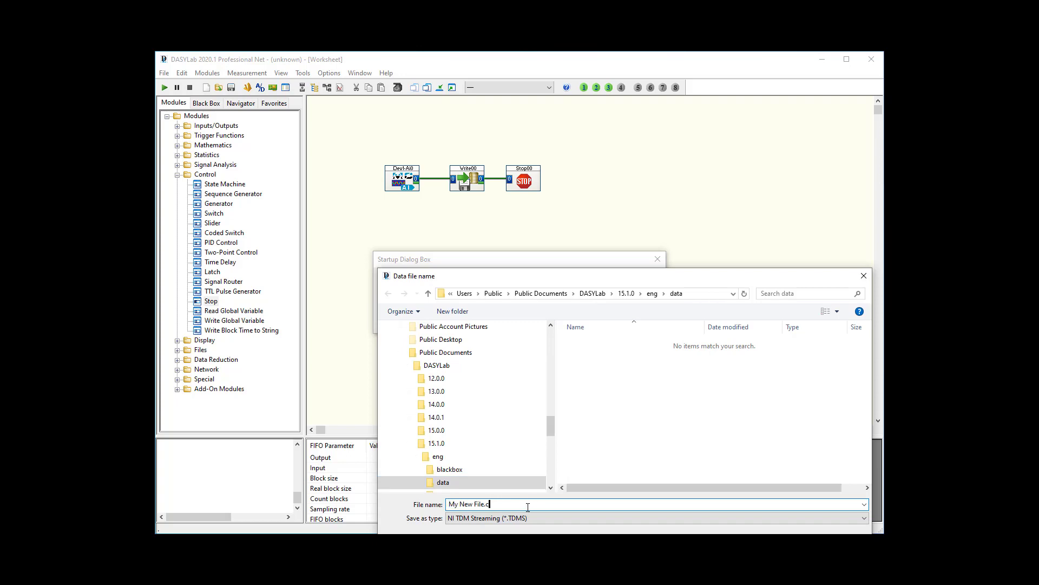
{"action": "key", "text": "BackSpace"}
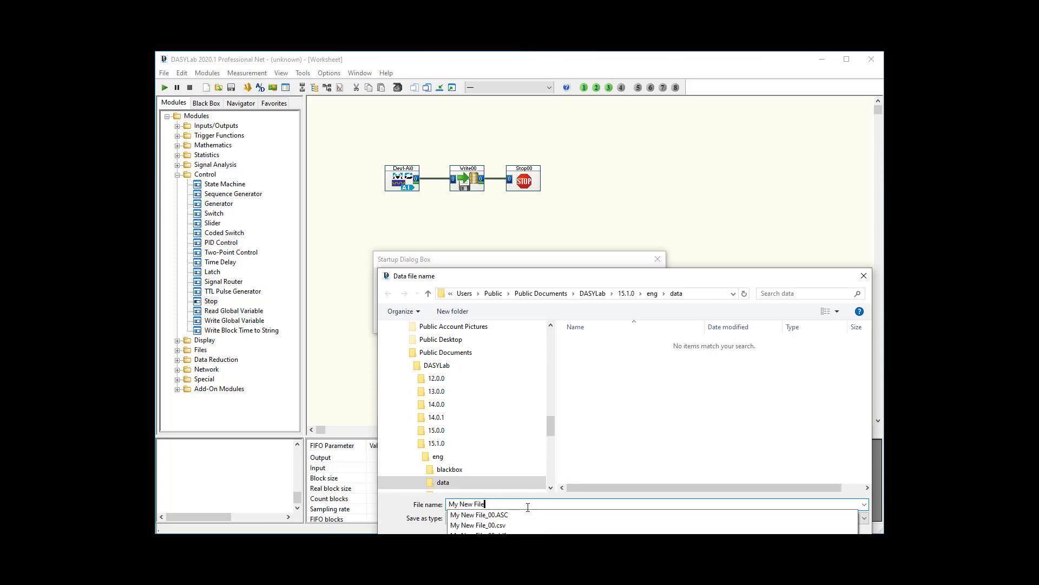
{"action": "key", "text": "Return"}
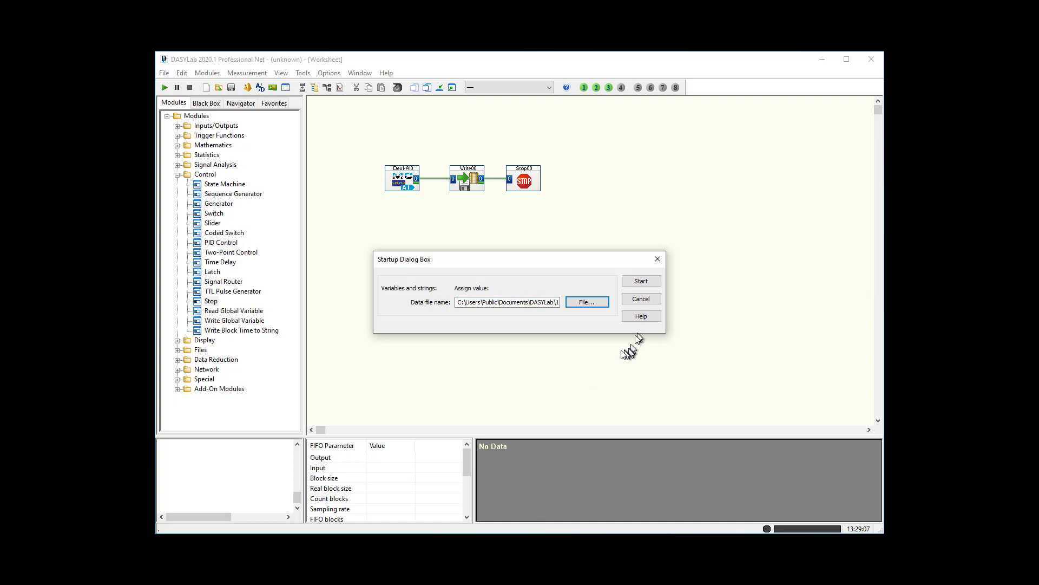
{"action": "left_click", "coordinate": [537, 301]}
{"action": "key", "text": "End"}
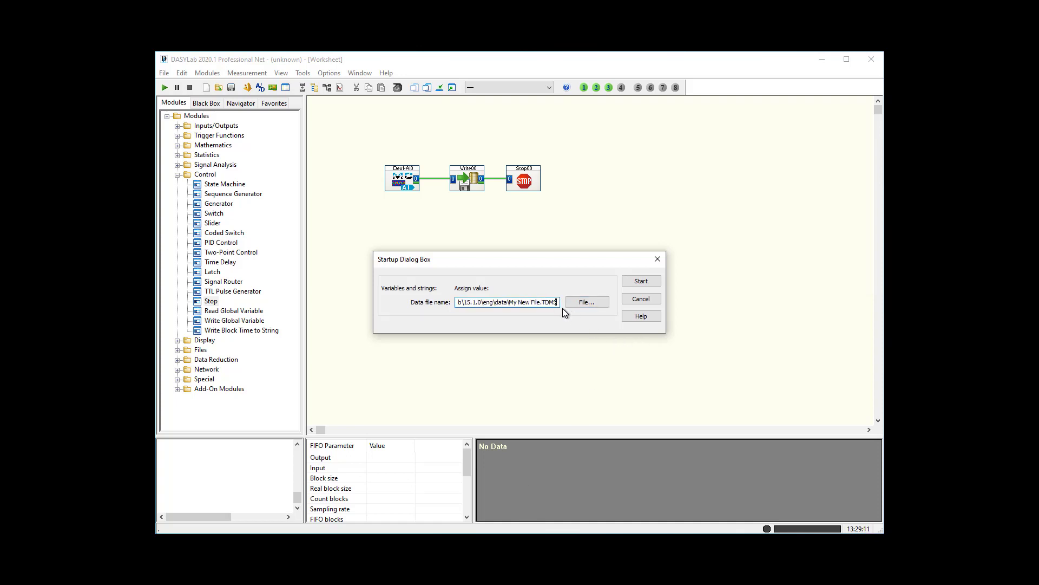
{"action": "left_click", "coordinate": [647, 282]}
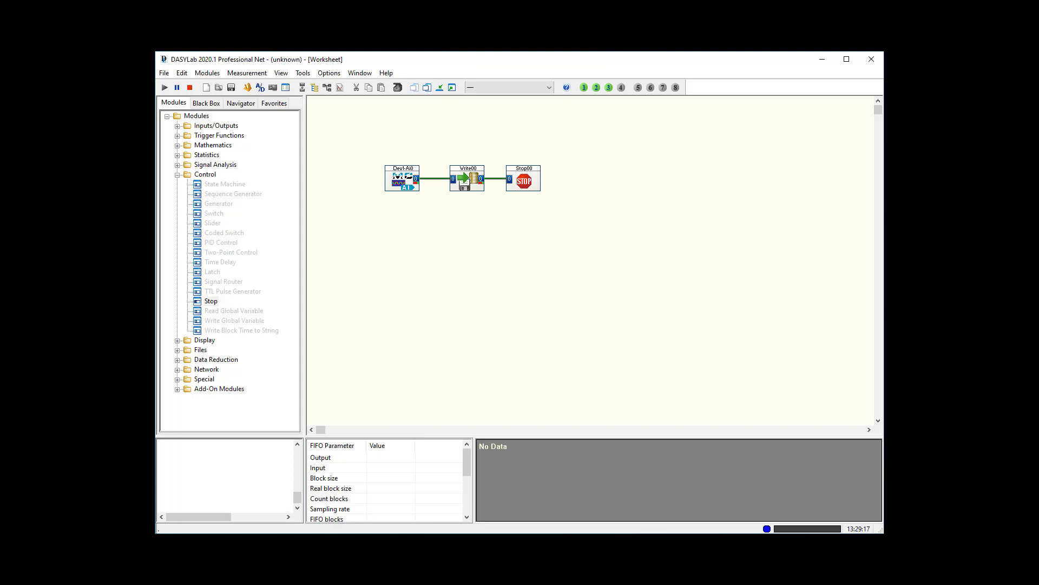
Step: Switch to the data folder, enlarge its window to show all files, and open My New File_00.tdms in Excel
{"action": "key", "text": "alt+Tab"}
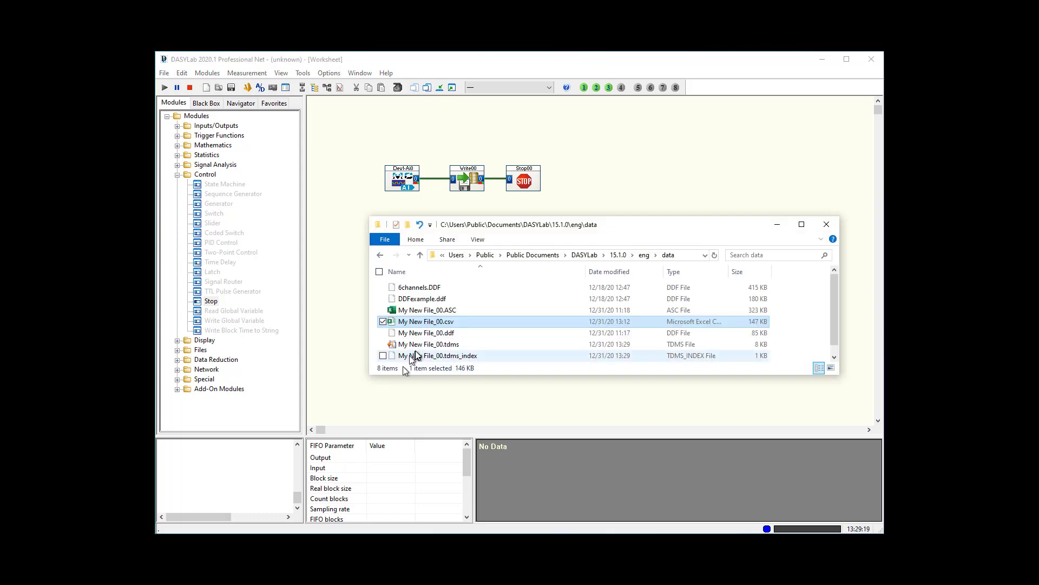
{"action": "left_click", "coordinate": [462, 345]}
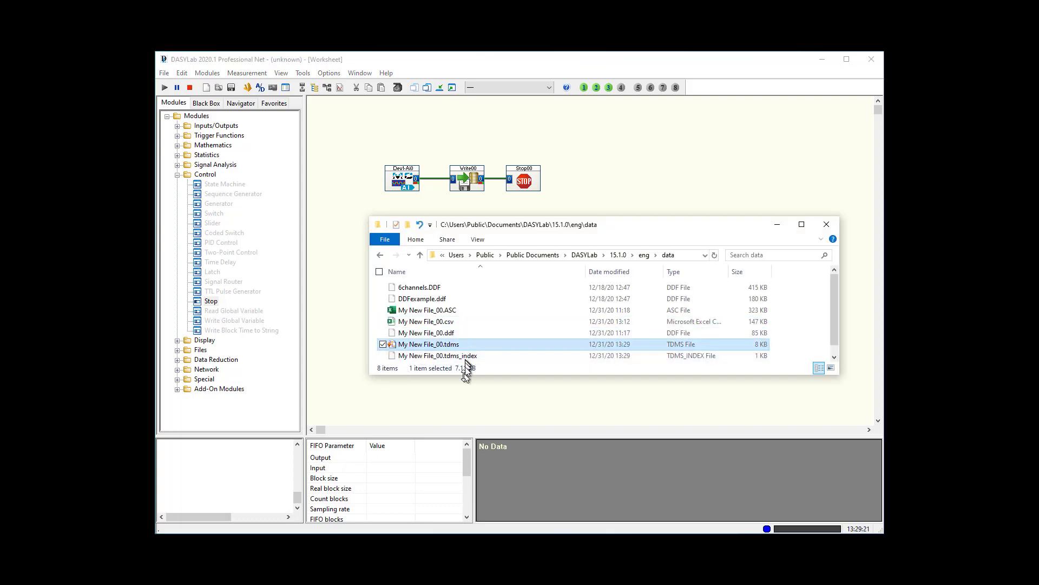
{"action": "left_click_drag", "start_coordinate": [464, 378], "coordinate": [450, 415]}
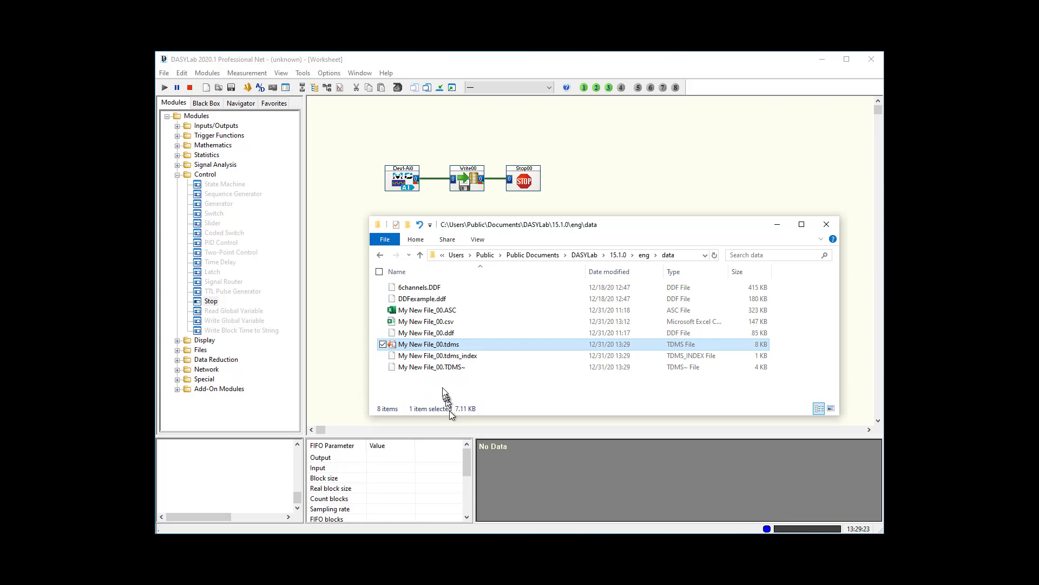
{"action": "left_click", "coordinate": [454, 357]}
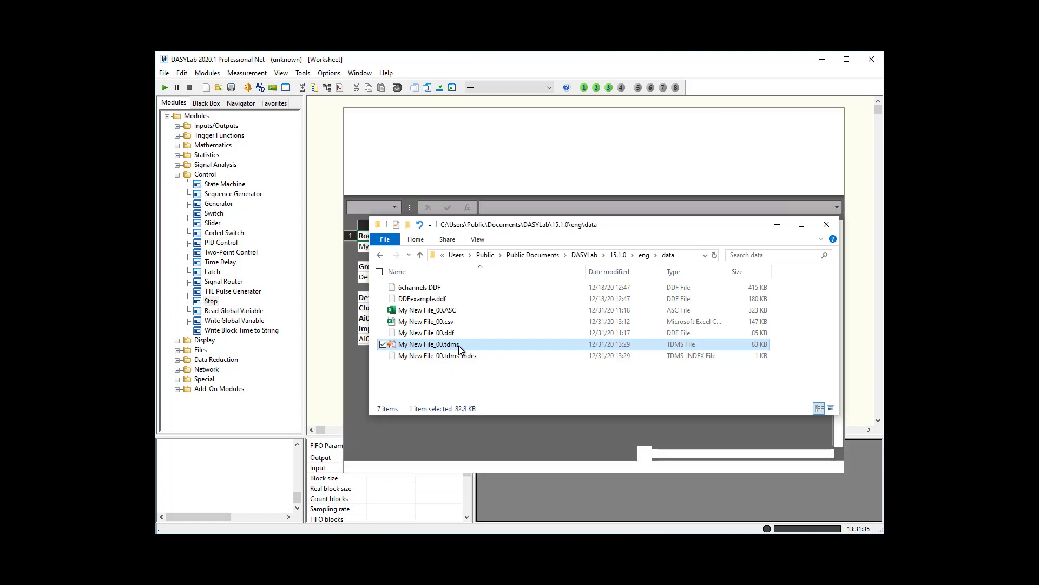
{"action": "left_click", "coordinate": [781, 224]}
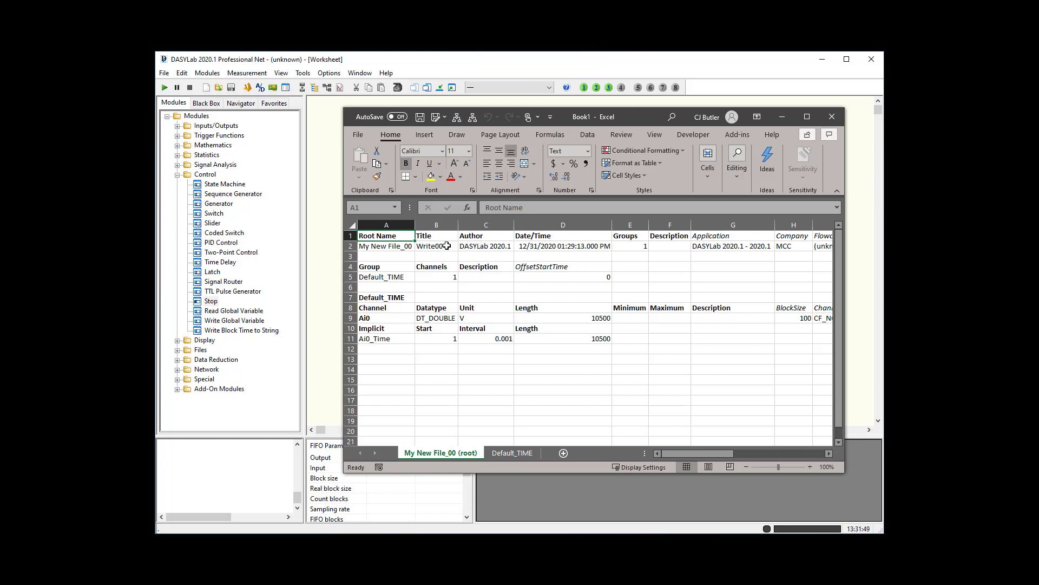
Step: Examine the file, group and channel properties on the My New File_00 (root) sheet, including author, start time and flowchart
{"action": "left_click", "coordinate": [486, 246]}
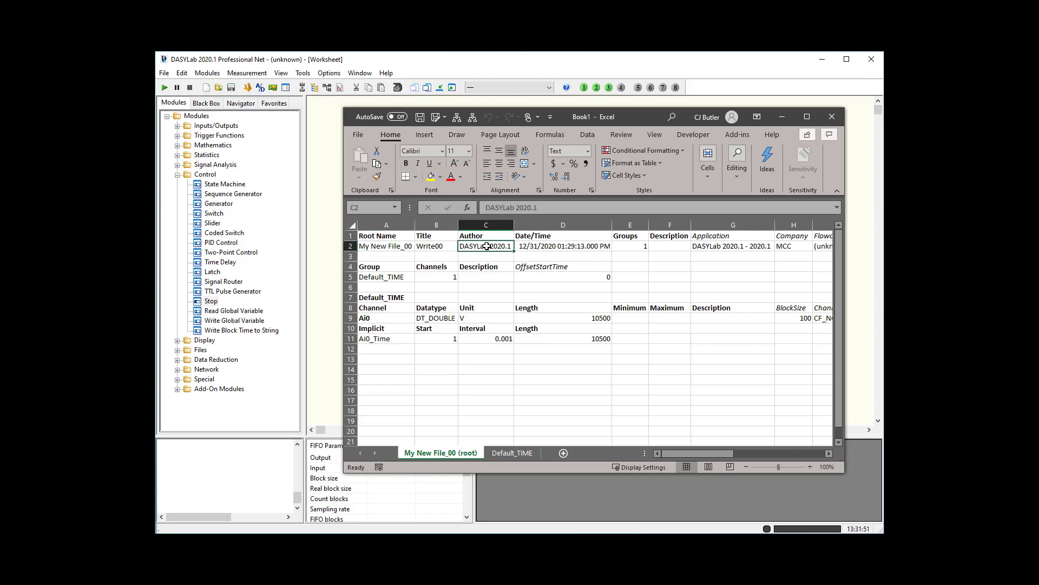
{"action": "left_click", "coordinate": [544, 250]}
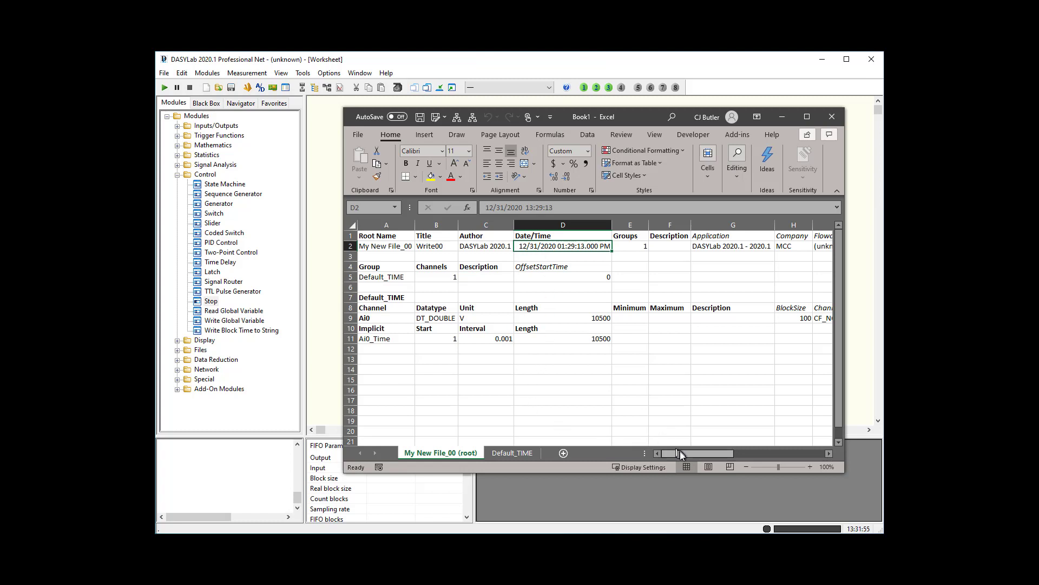
{"action": "left_click_drag", "start_coordinate": [685, 452], "coordinate": [708, 451]}
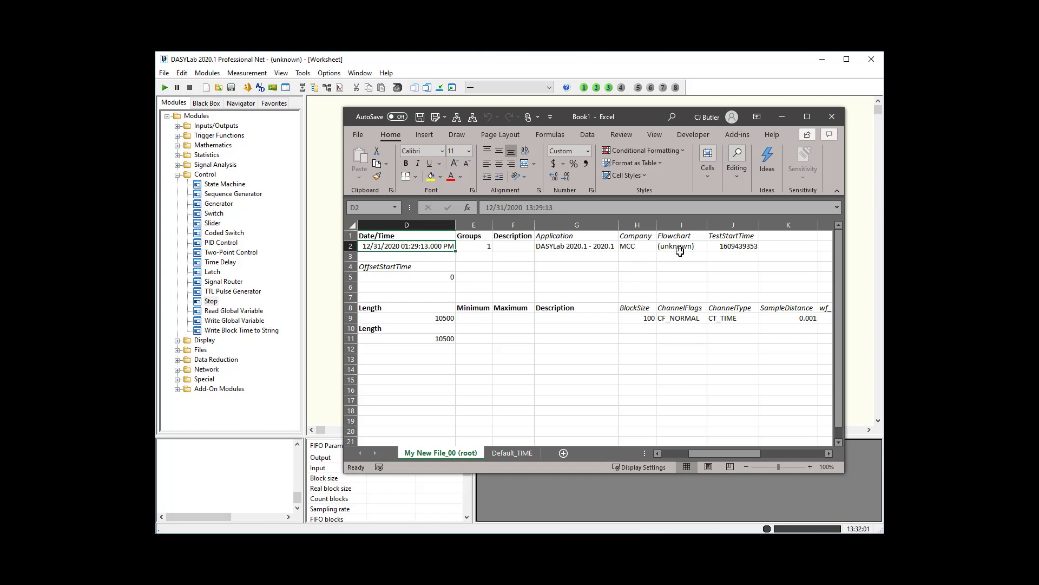
{"action": "left_click_drag", "start_coordinate": [700, 452], "coordinate": [677, 453]}
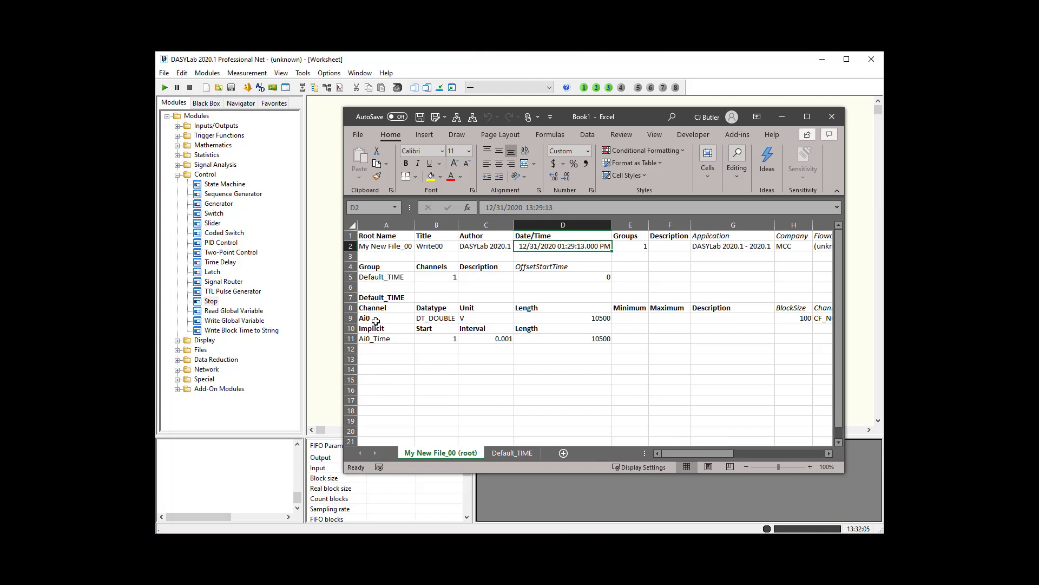
{"action": "left_click", "coordinate": [376, 276]}
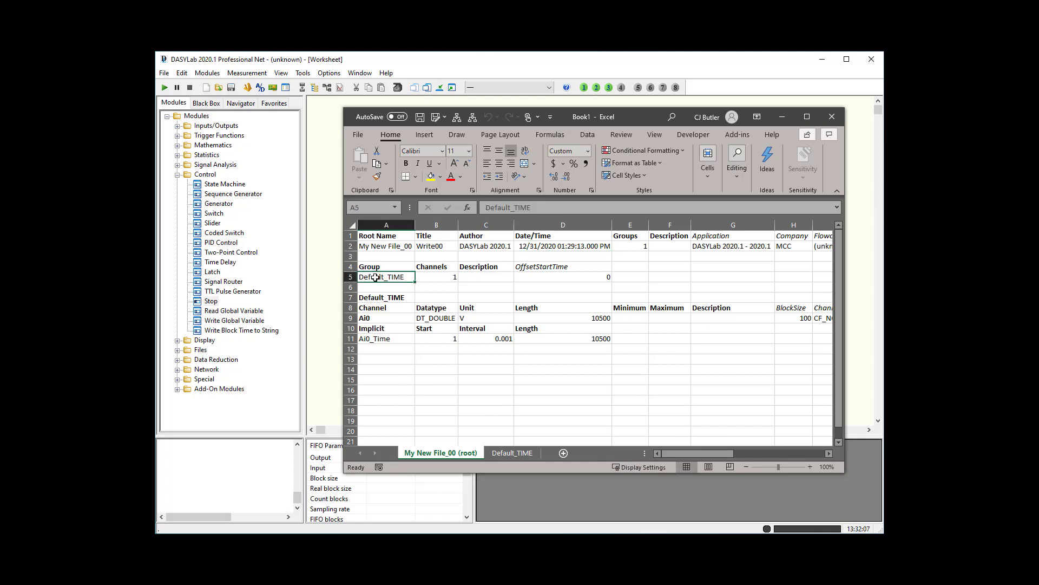
Step: Examine the Ai0_Time and Ai0 columns on the Default_TIME sheet from the first sample to the last
{"action": "left_click", "coordinate": [511, 453]}
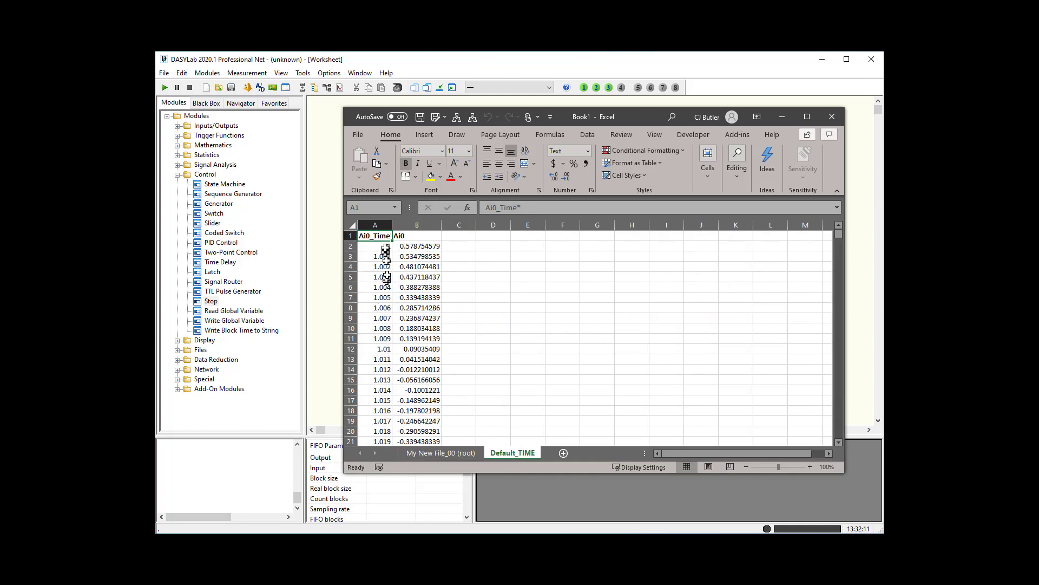
{"action": "left_click", "coordinate": [377, 226]}
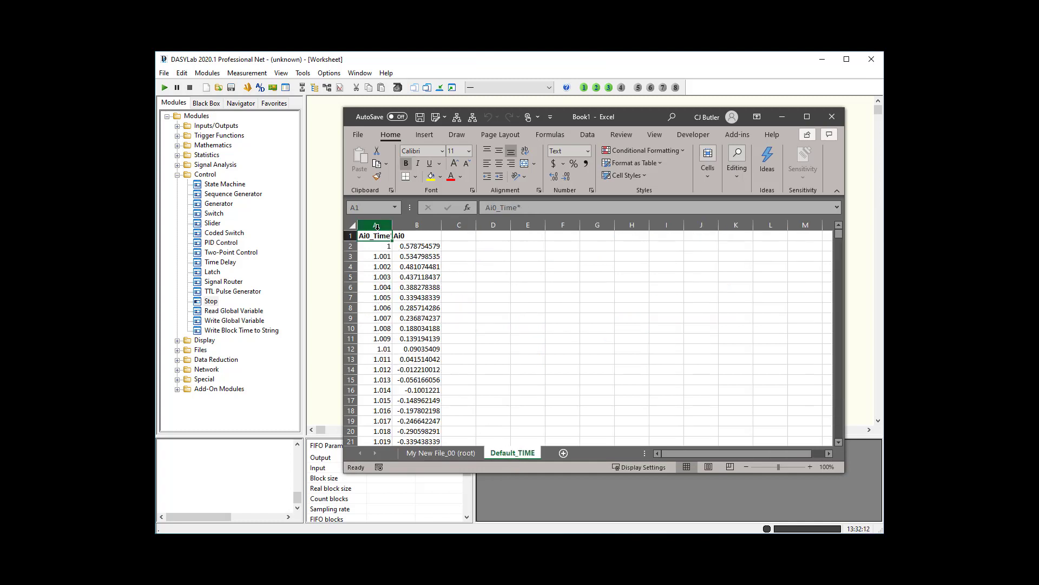
{"action": "left_click", "coordinate": [420, 246]}
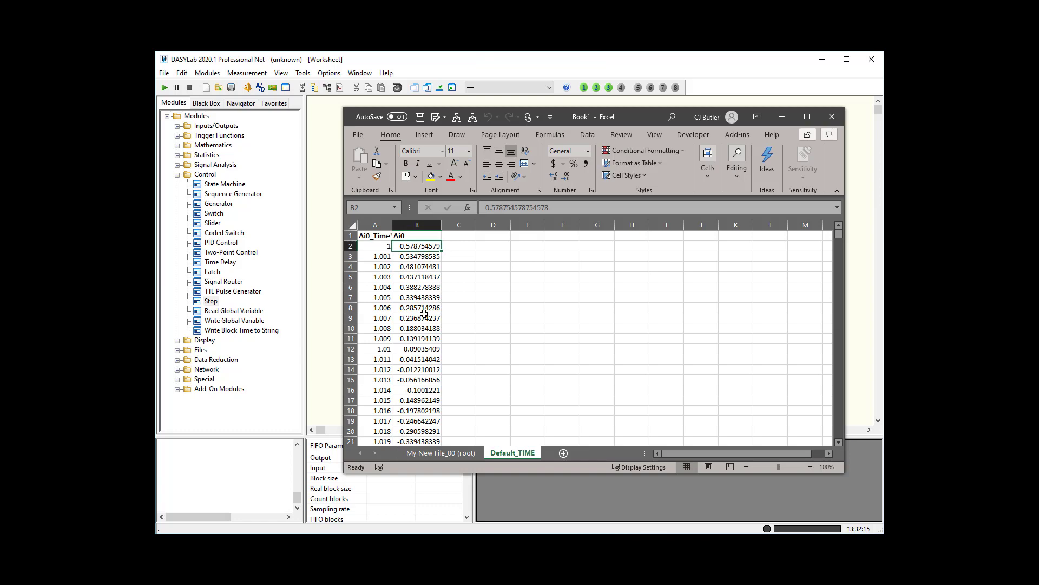
{"action": "scroll", "coordinate": [424, 313], "scroll_direction": "down", "scroll_amount": 20}
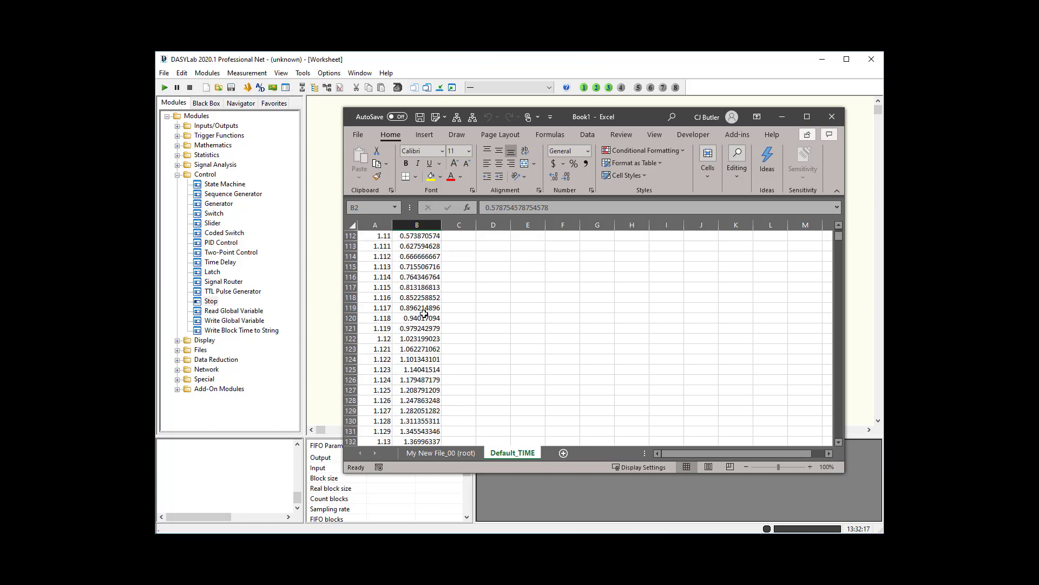
{"action": "scroll", "coordinate": [424, 314], "scroll_direction": "down", "scroll_amount": 20}
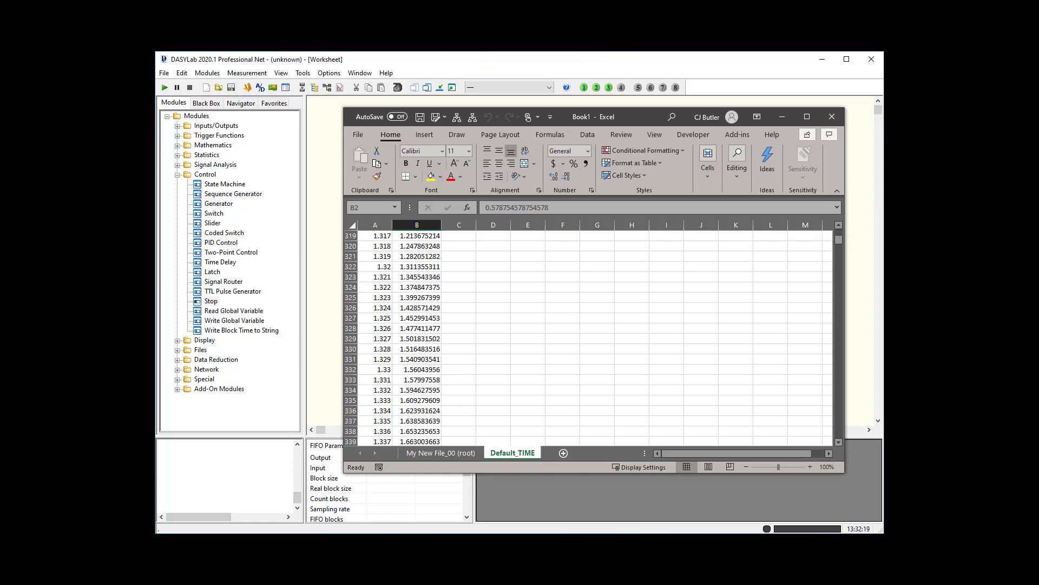
{"action": "left_click_drag", "start_coordinate": [840, 239], "coordinate": [840, 440]}
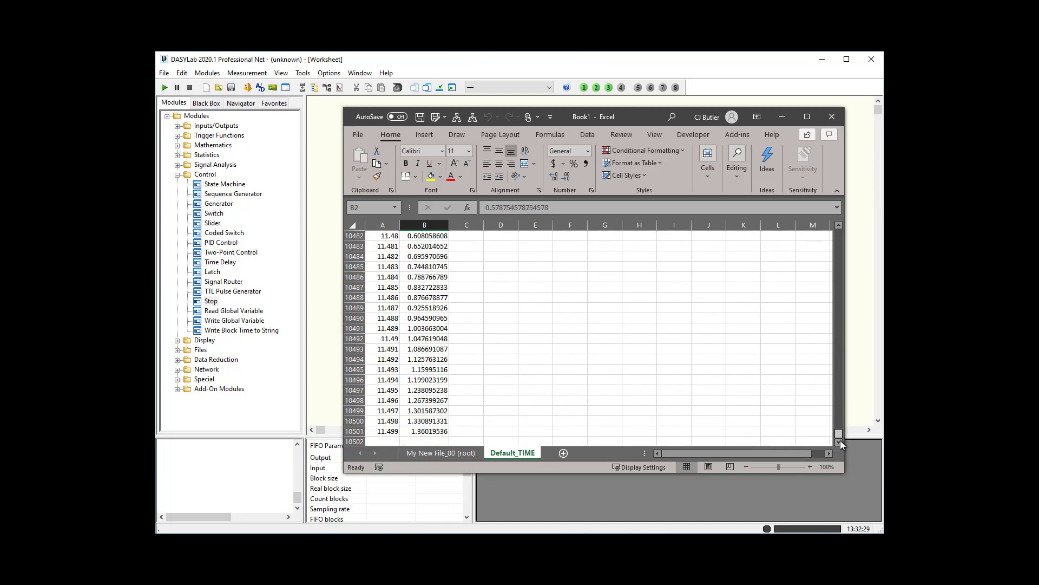
{"action": "left_click", "coordinate": [394, 432]}
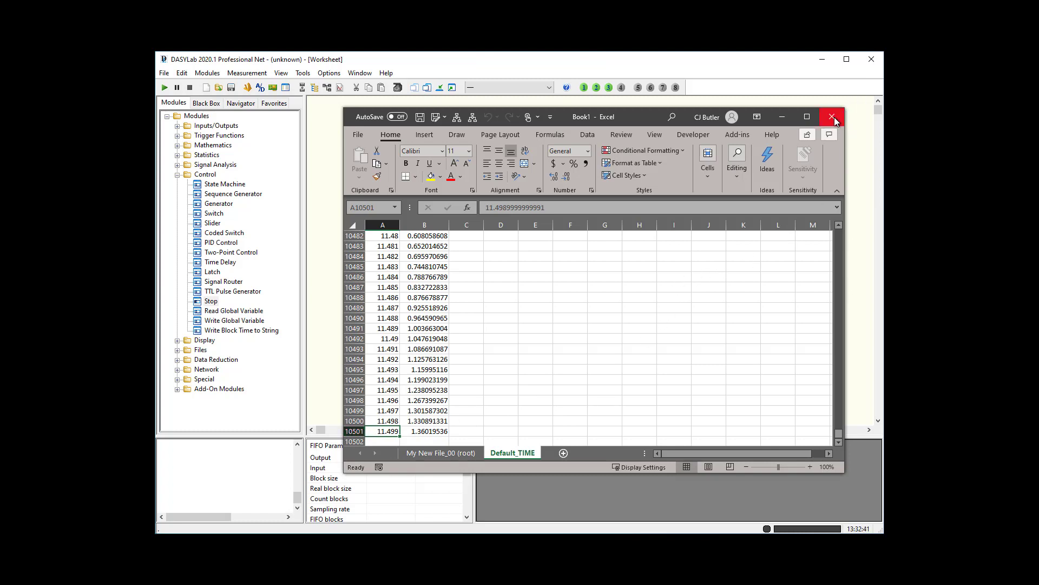
Step: Close the imported TDMS workbook without saving it and exit Excel
{"action": "left_click", "coordinate": [357, 134]}
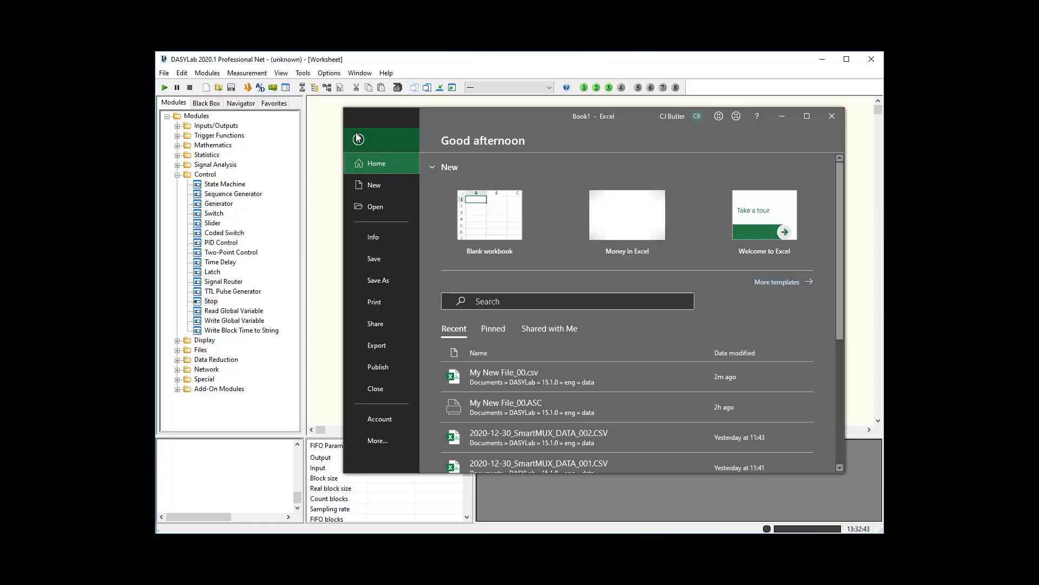
{"action": "left_click", "coordinate": [380, 388]}
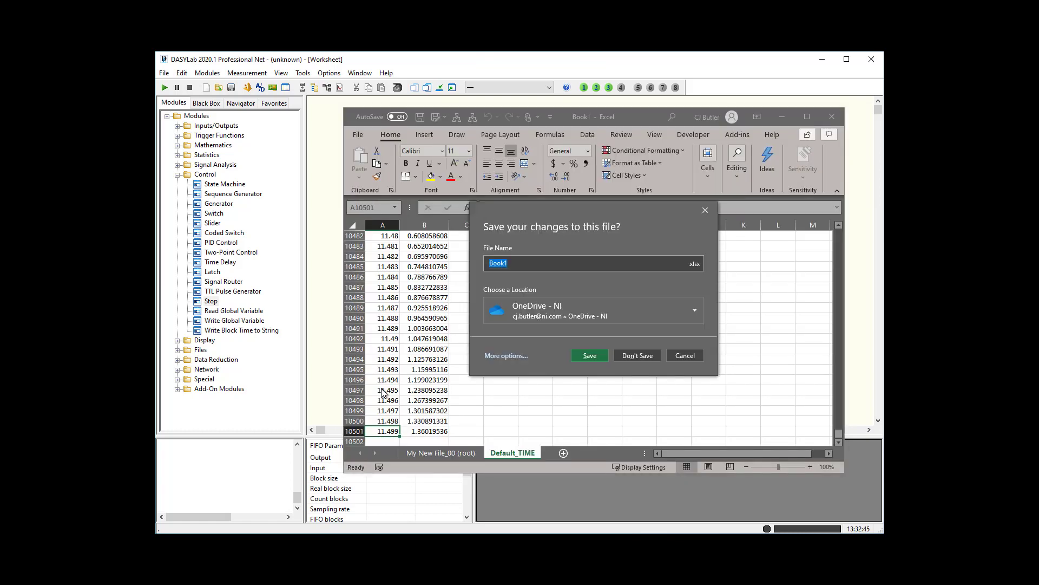
{"action": "left_click", "coordinate": [640, 357]}
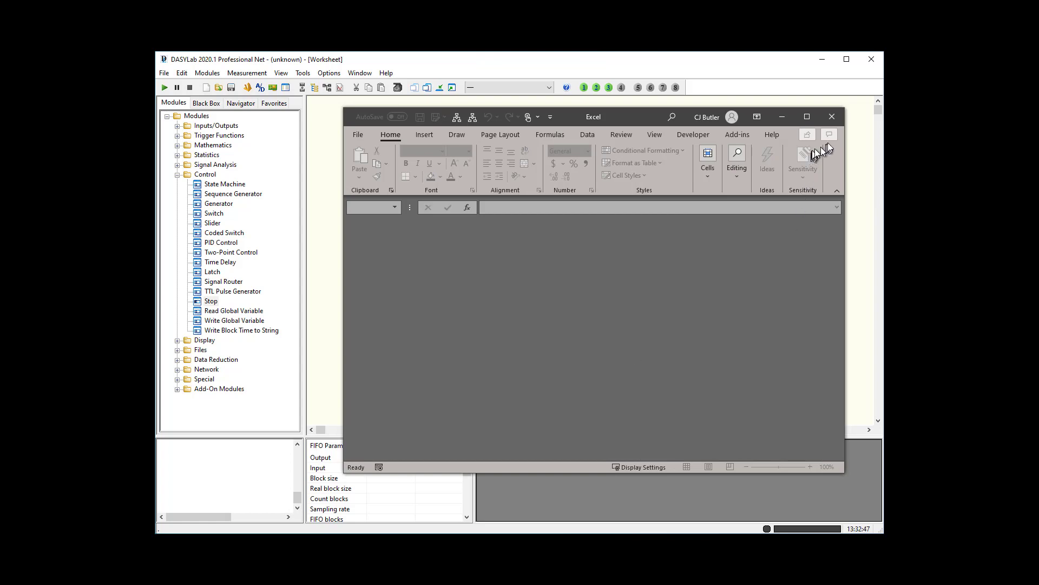
{"action": "left_click", "coordinate": [831, 117]}
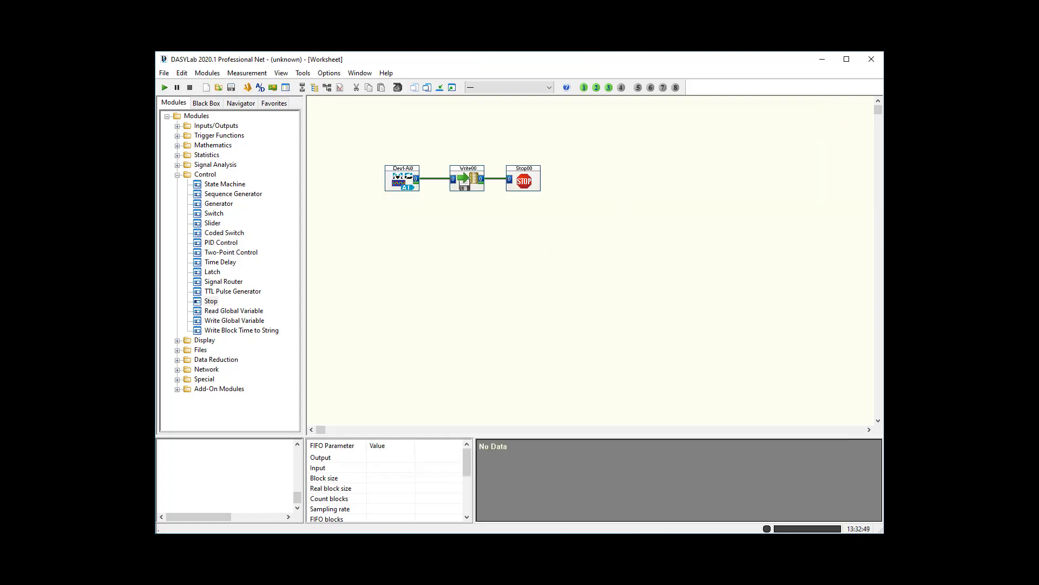
Step: Check the data folder's files, then set the Write00 module's file format to NI TDM
{"action": "key", "text": "alt+Tab"}
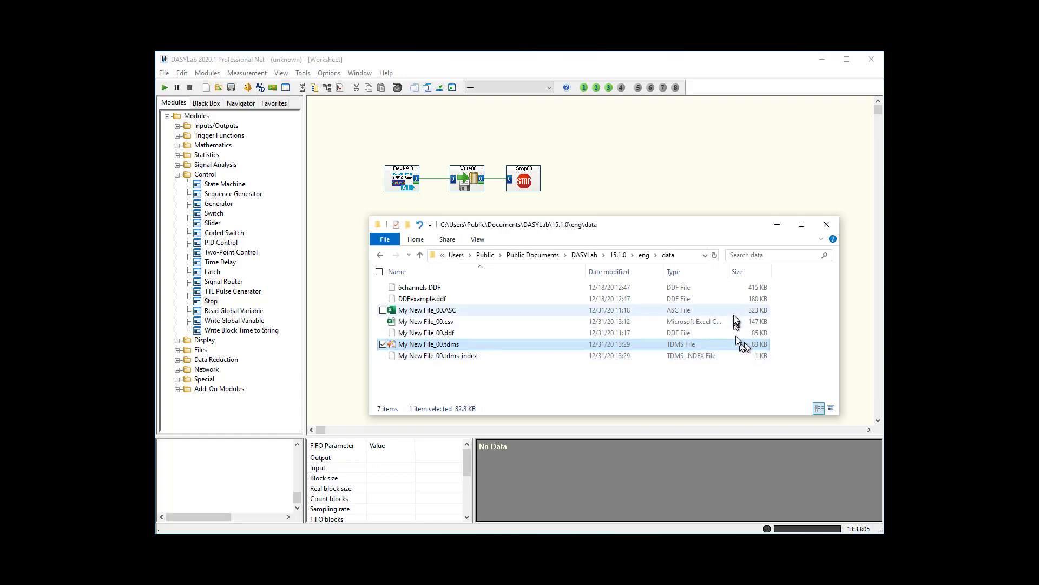
{"action": "double_click", "coordinate": [465, 178]}
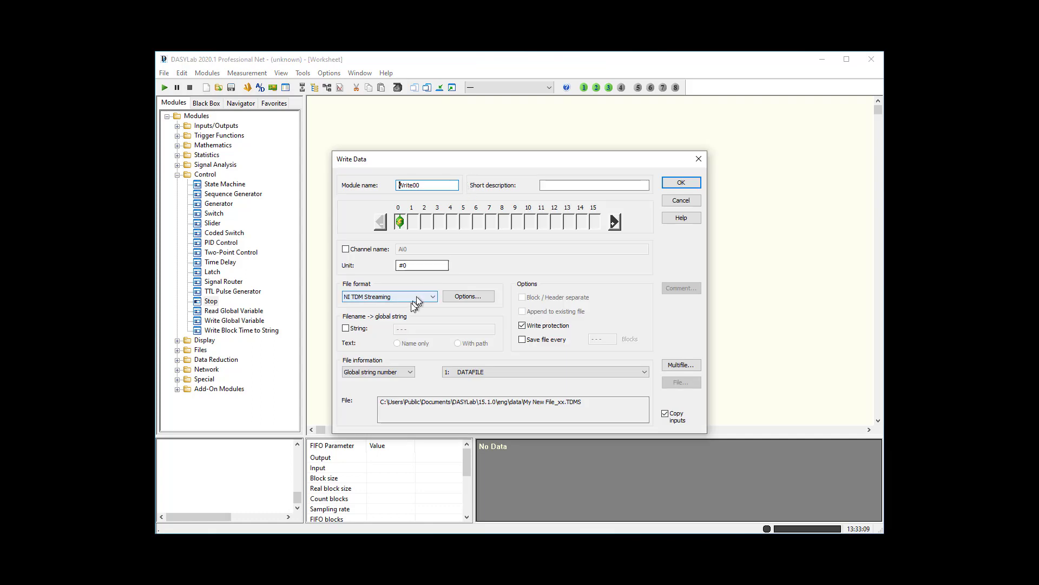
{"action": "left_click", "coordinate": [410, 296]}
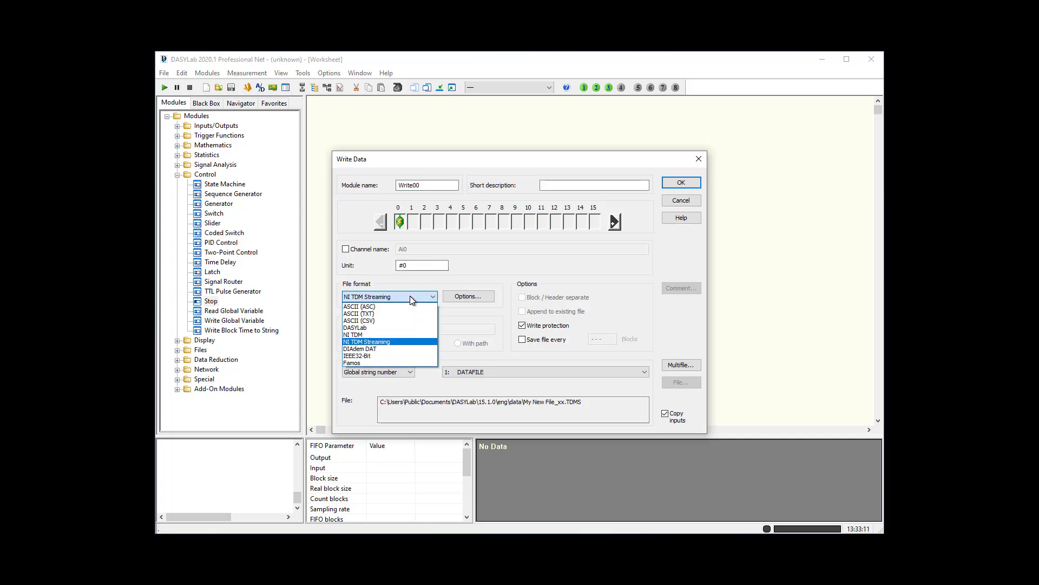
{"action": "left_click", "coordinate": [377, 334]}
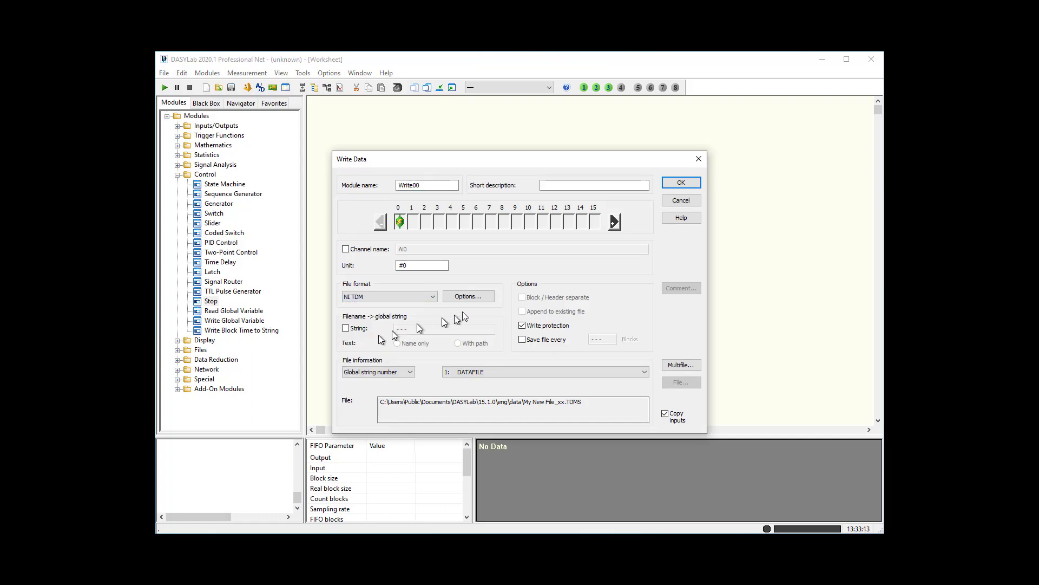
Step: Examine the NI TDM format options for the data set name and custom property, and accept the Write module settings
{"action": "left_click", "coordinate": [490, 296]}
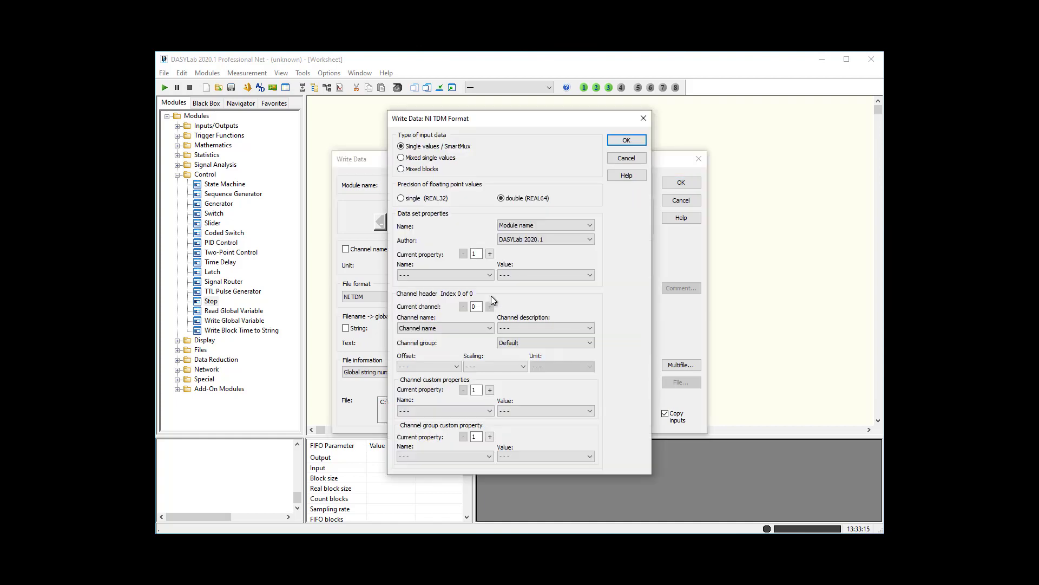
{"action": "left_click", "coordinate": [538, 227]}
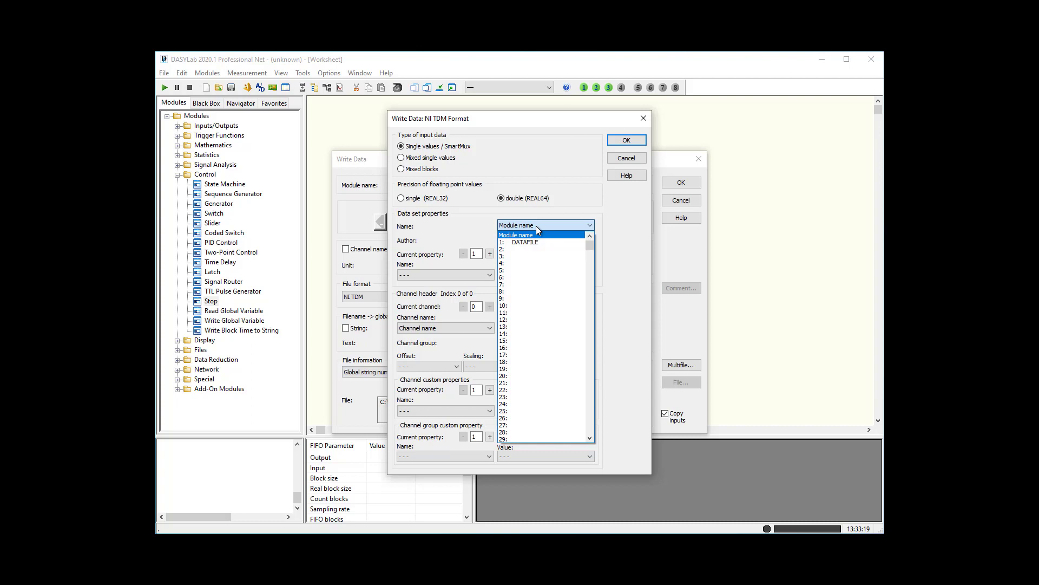
{"action": "left_click", "coordinate": [563, 202]}
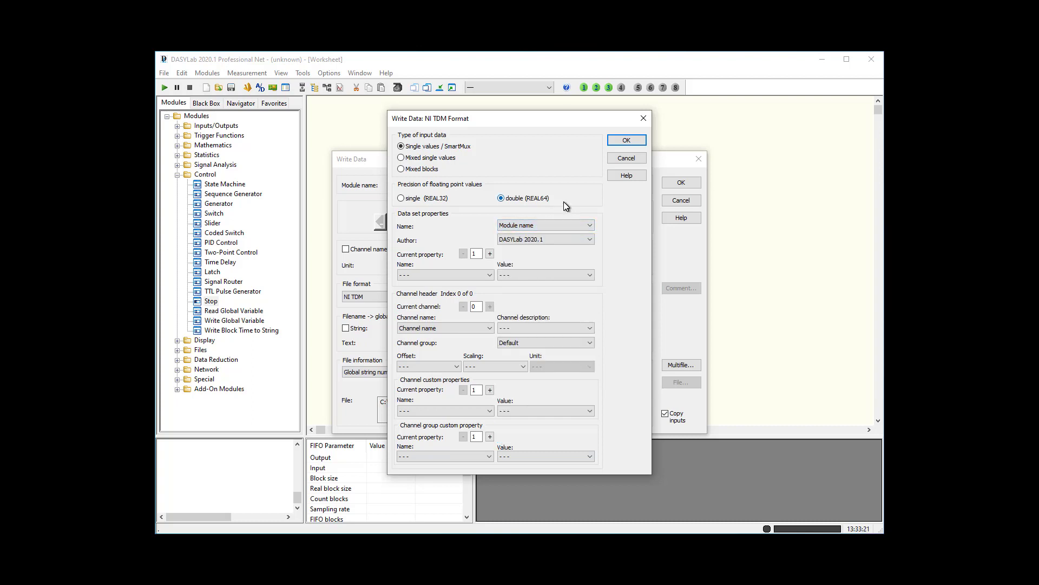
{"action": "left_click", "coordinate": [485, 274]}
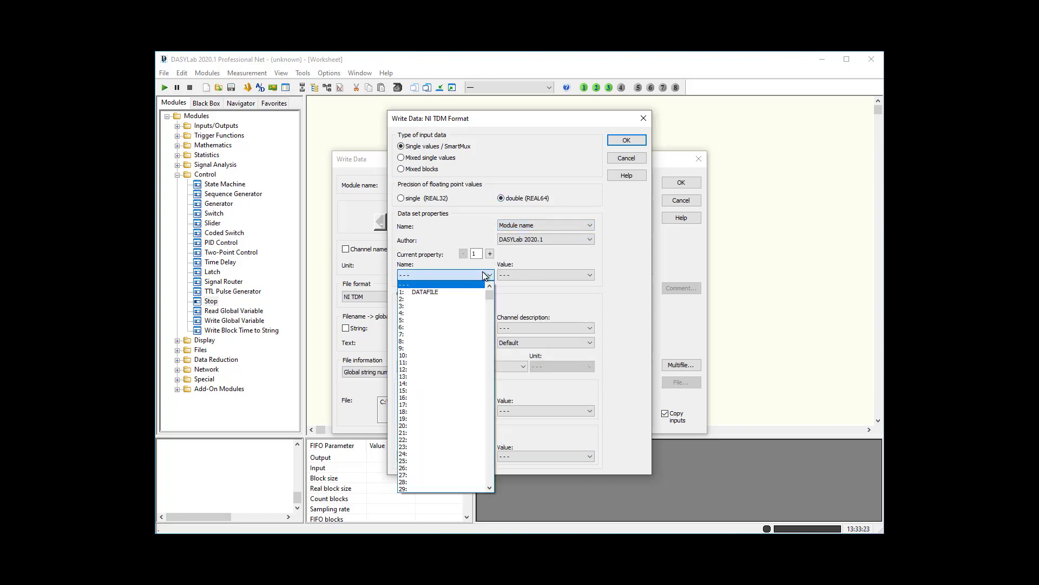
{"action": "left_click", "coordinate": [485, 275]}
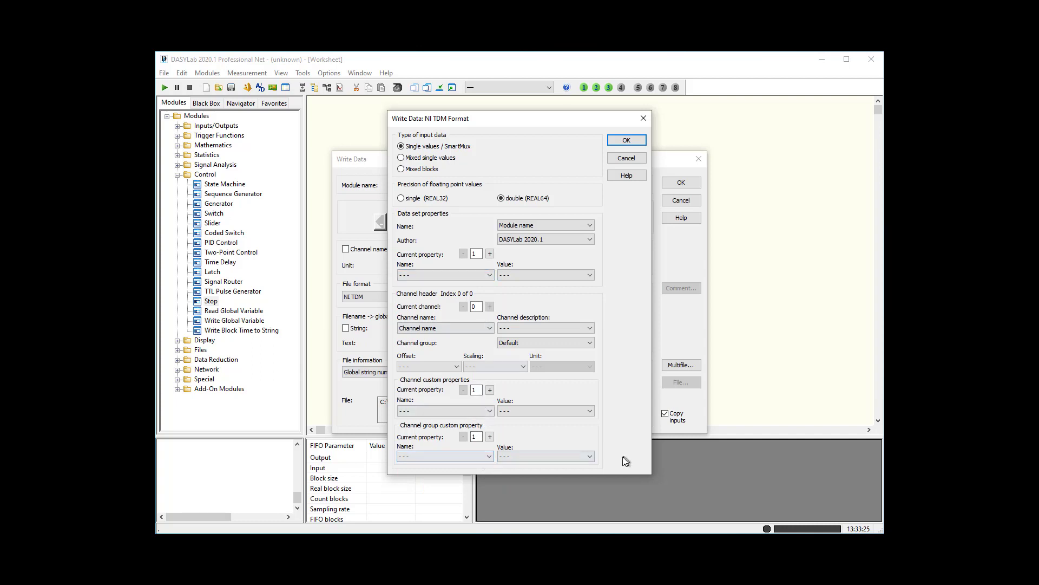
{"action": "left_click", "coordinate": [622, 141]}
{"action": "left_click", "coordinate": [681, 182]}
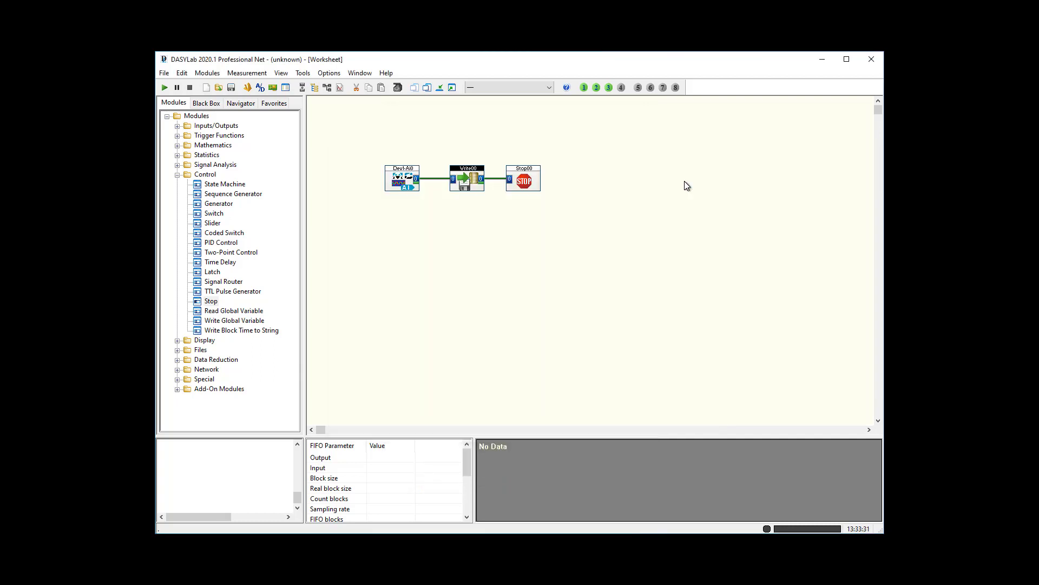
Step: Run the measurement with the proposed data file name and open My New File_01.TDM from the data folder in Excel
{"action": "left_click", "coordinate": [164, 87]}
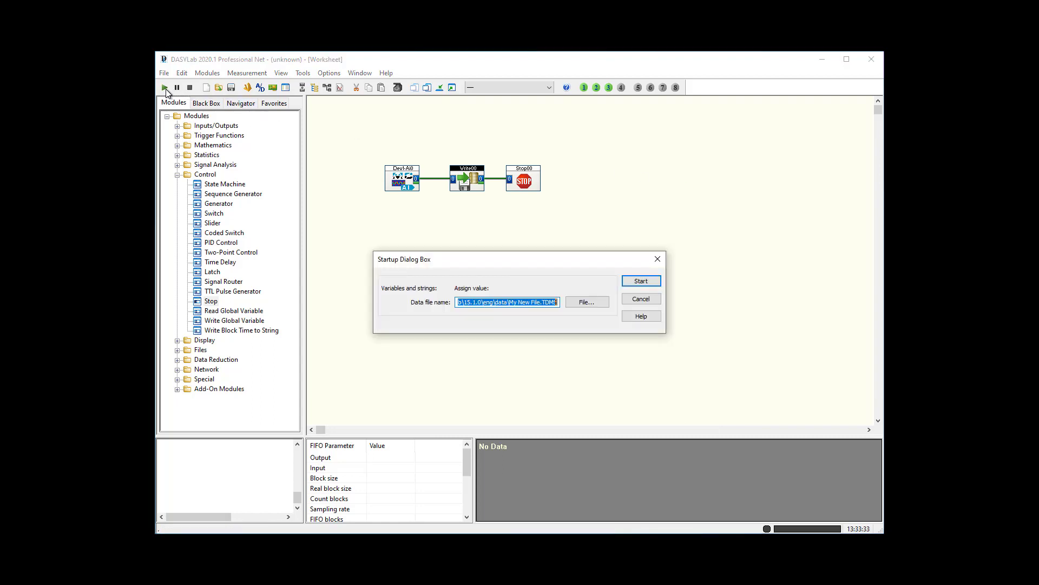
{"action": "left_click", "coordinate": [641, 281]}
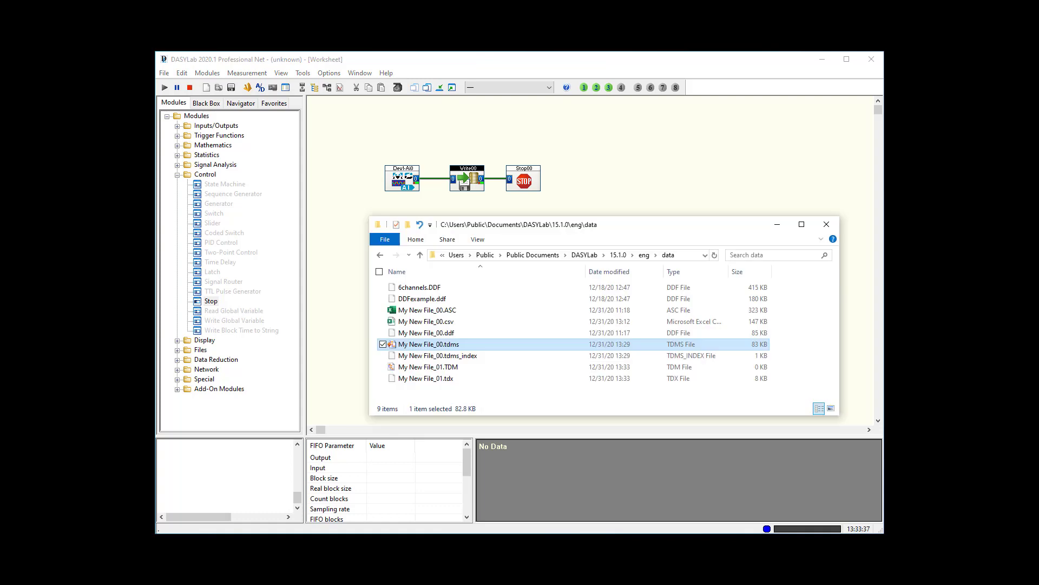
{"action": "left_click", "coordinate": [449, 367]}
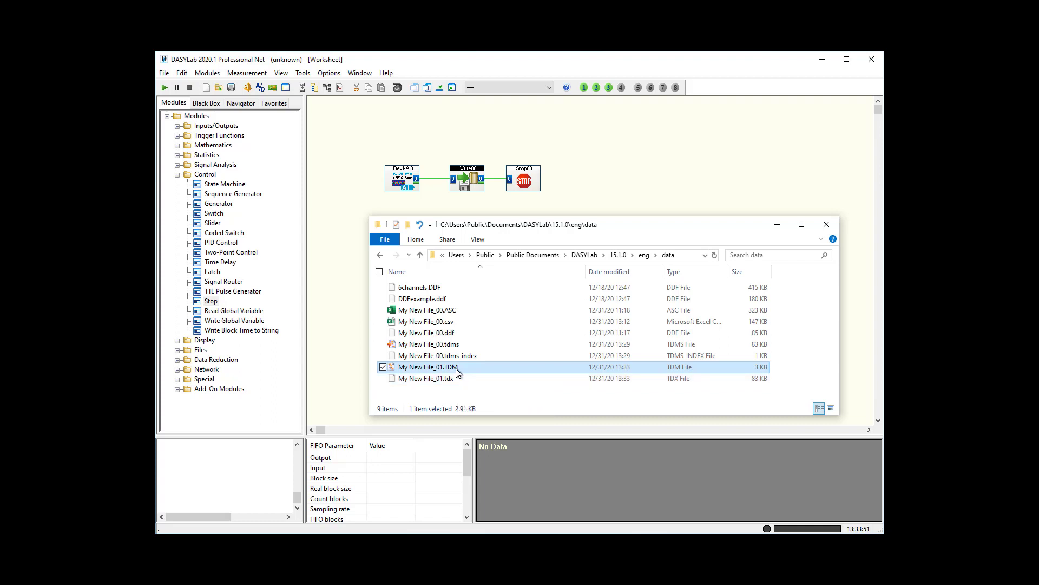
{"action": "double_click", "coordinate": [456, 369]}
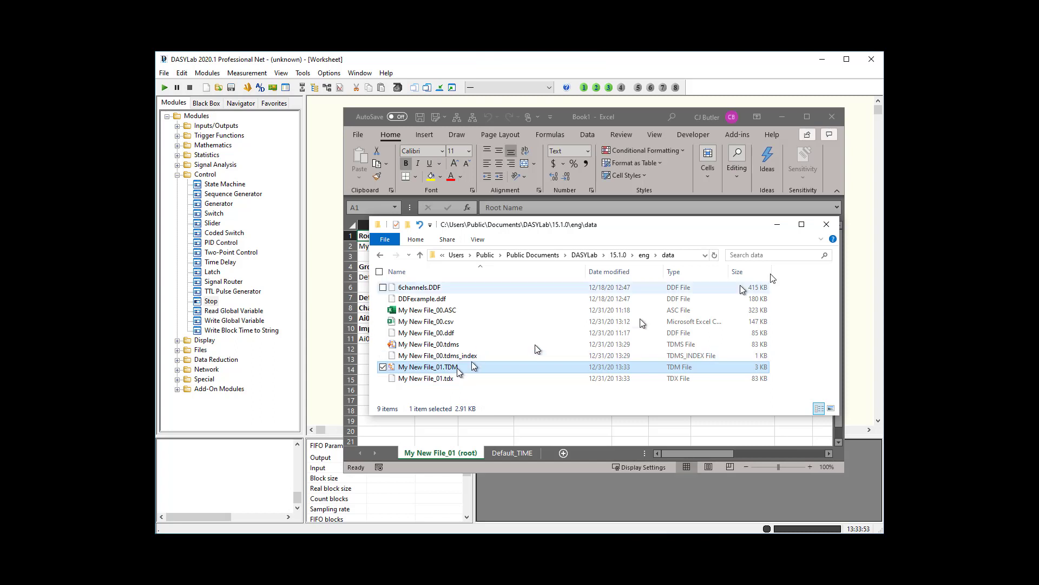
Step: Examine the My New File_01 (root) and Default_TIME sheets, and put the Excel window away
{"action": "left_click", "coordinate": [778, 225]}
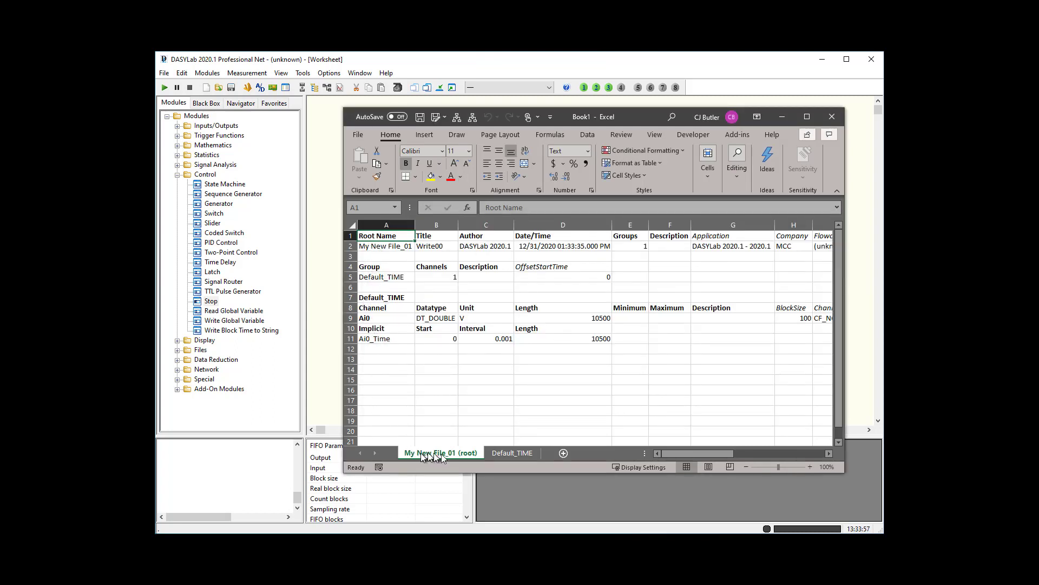
{"action": "left_click", "coordinate": [523, 453]}
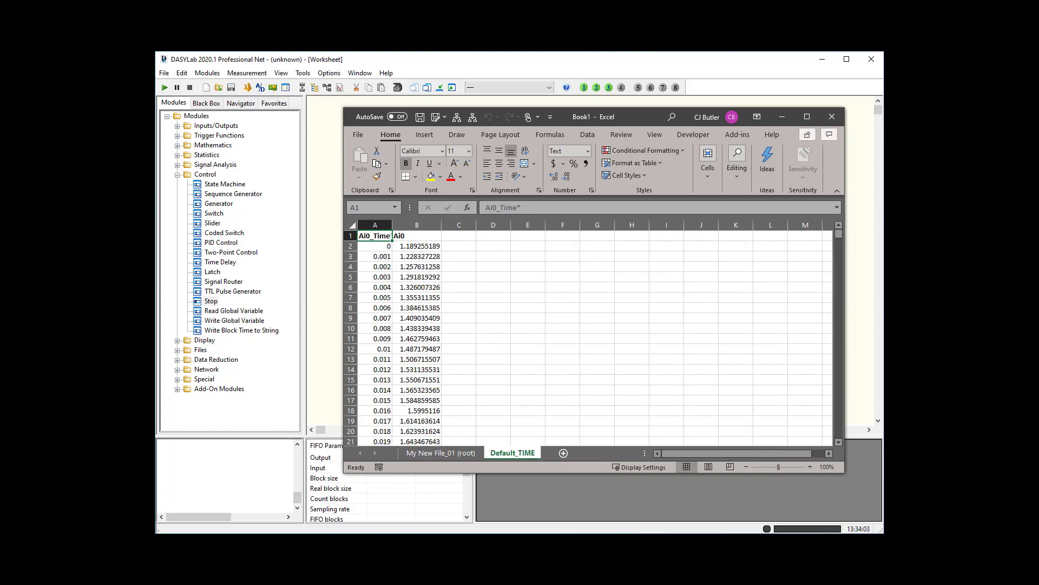
{"action": "key", "text": "alt+Tab"}
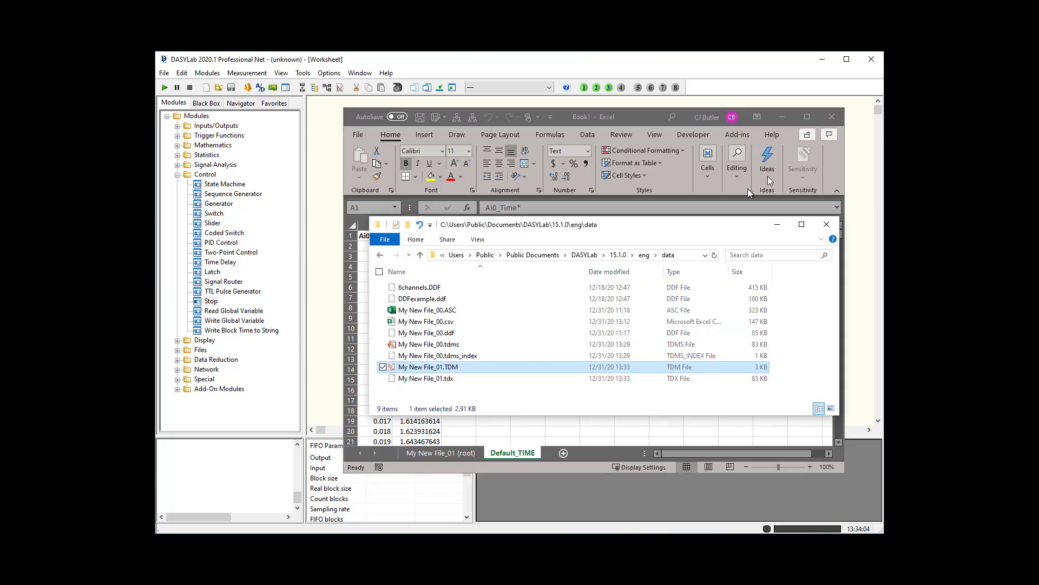
{"action": "left_click", "coordinate": [781, 117]}
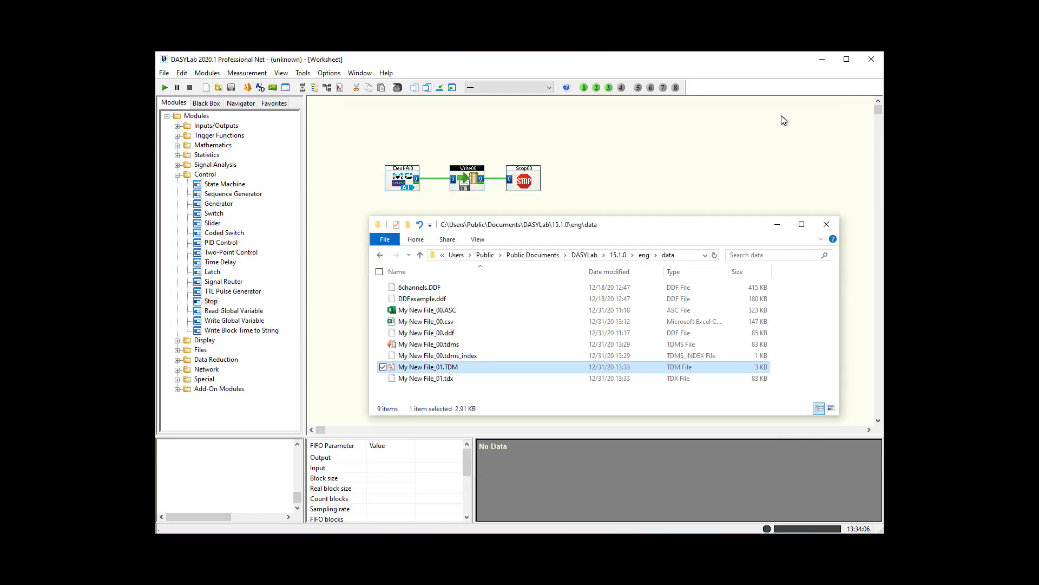
Step: Compare the entries for My New File_01.TDM and My New File_01.tdx in the data folder
{"action": "left_click", "coordinate": [720, 379]}
{"action": "left_click", "coordinate": [716, 368]}
{"action": "left_click", "coordinate": [437, 382]}
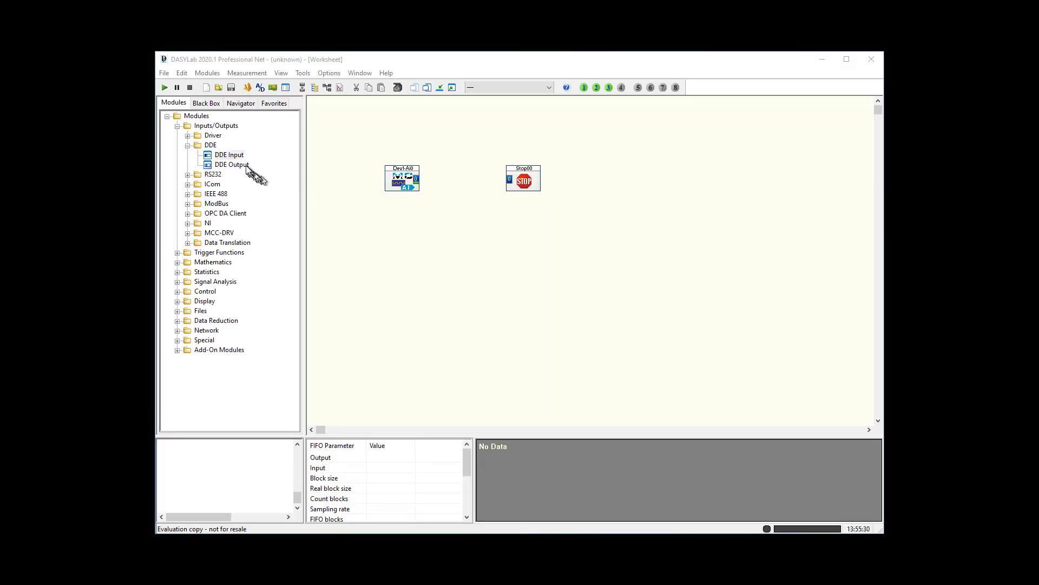
Step: Add a DDE Output module between the analog input and Stop modules, linked to Excel topic [Book2]Sheet1 with a generated item definition
{"action": "left_click", "coordinate": [232, 165]}
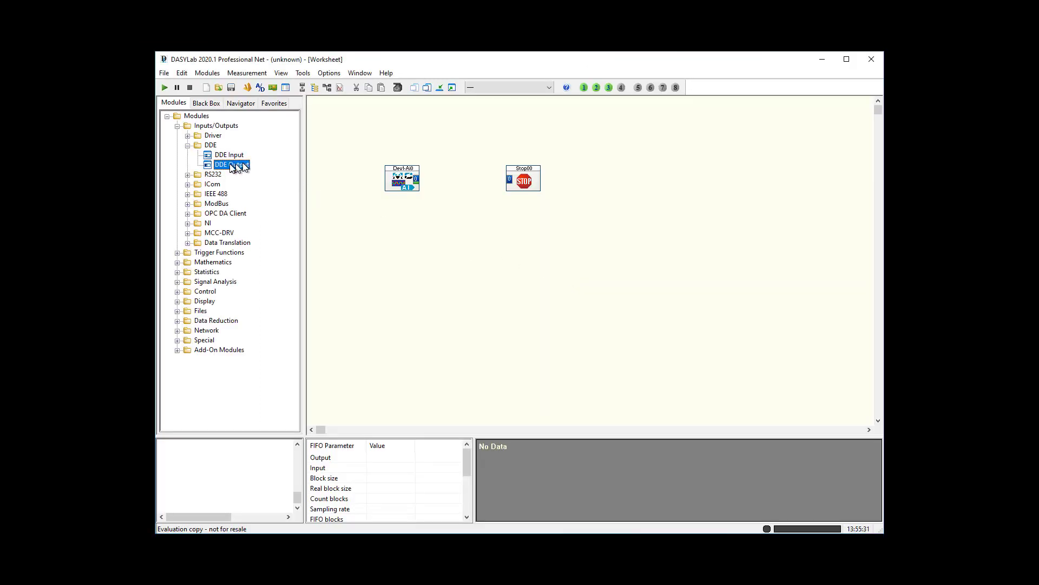
{"action": "left_click_drag", "start_coordinate": [232, 164], "coordinate": [449, 166]}
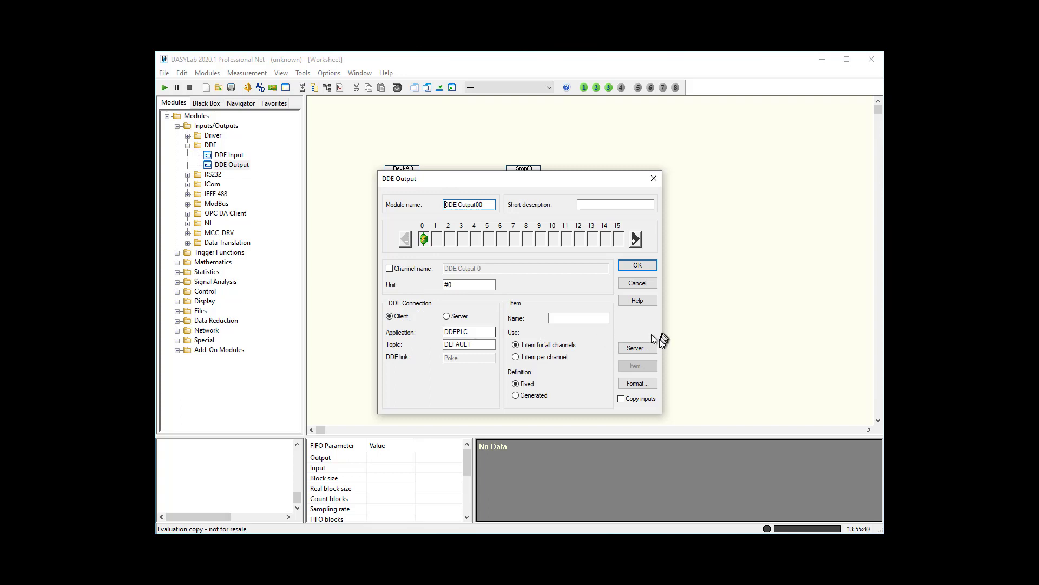
{"action": "left_click", "coordinate": [643, 349]}
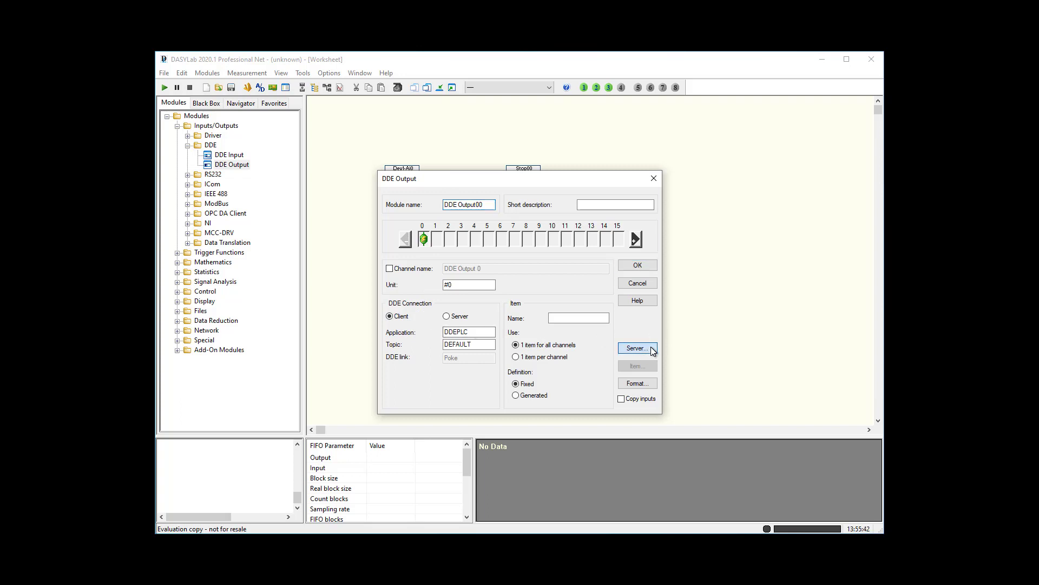
{"action": "left_click", "coordinate": [372, 272]}
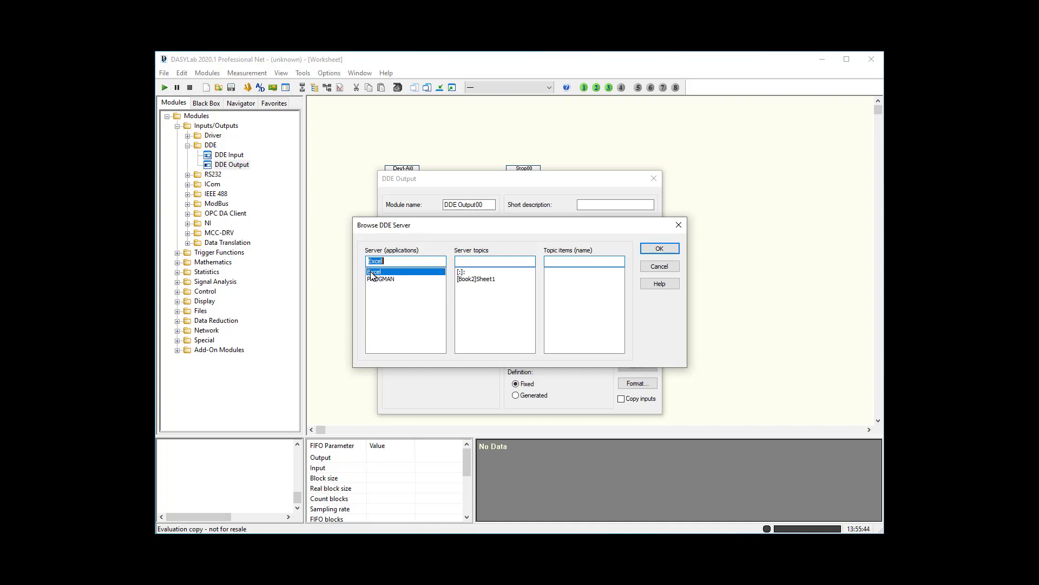
{"action": "left_click", "coordinate": [483, 279]}
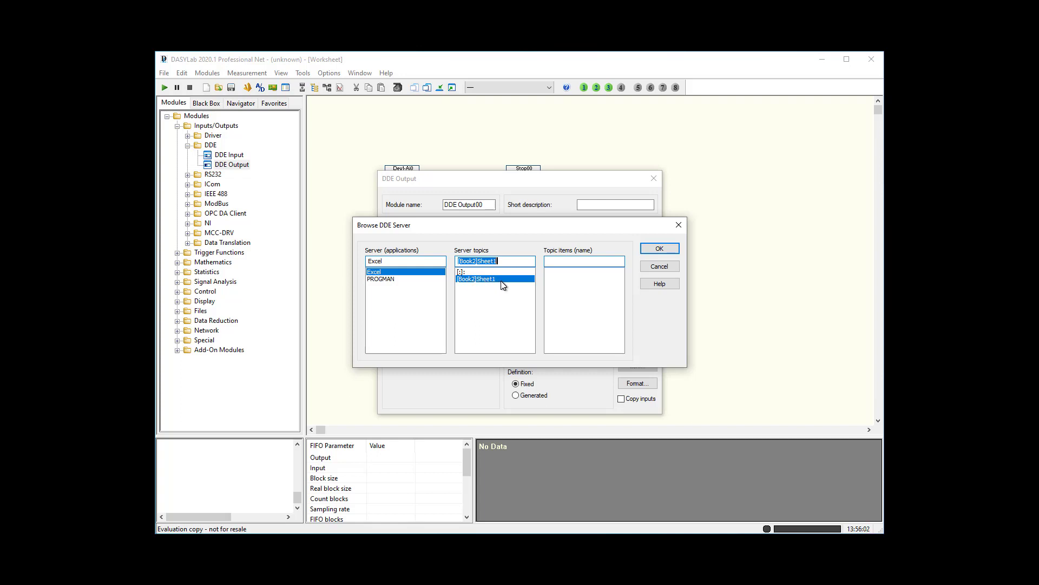
{"action": "left_click", "coordinate": [658, 249]}
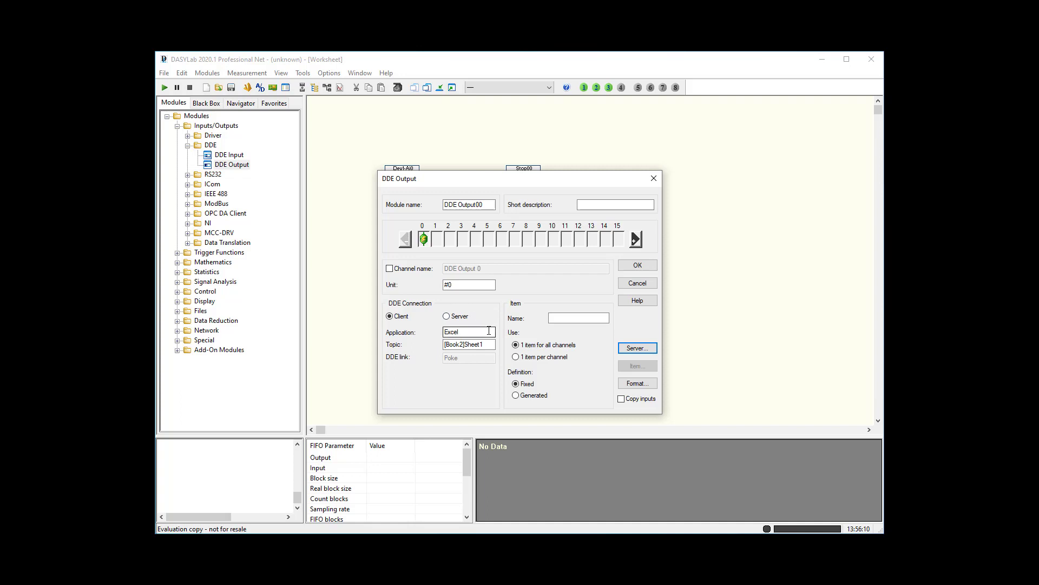
{"action": "left_click", "coordinate": [543, 398]}
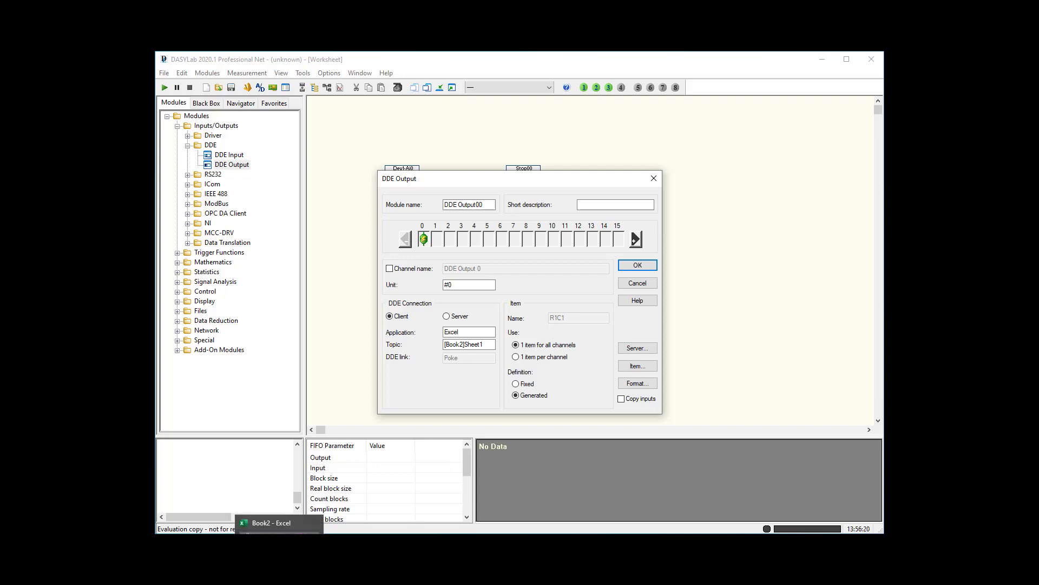
Step: Switch to Book2 in Excel, review target cells A1, A2 and B2, and return to the DDE Output settings in DASYLab
{"action": "left_click", "coordinate": [279, 573]}
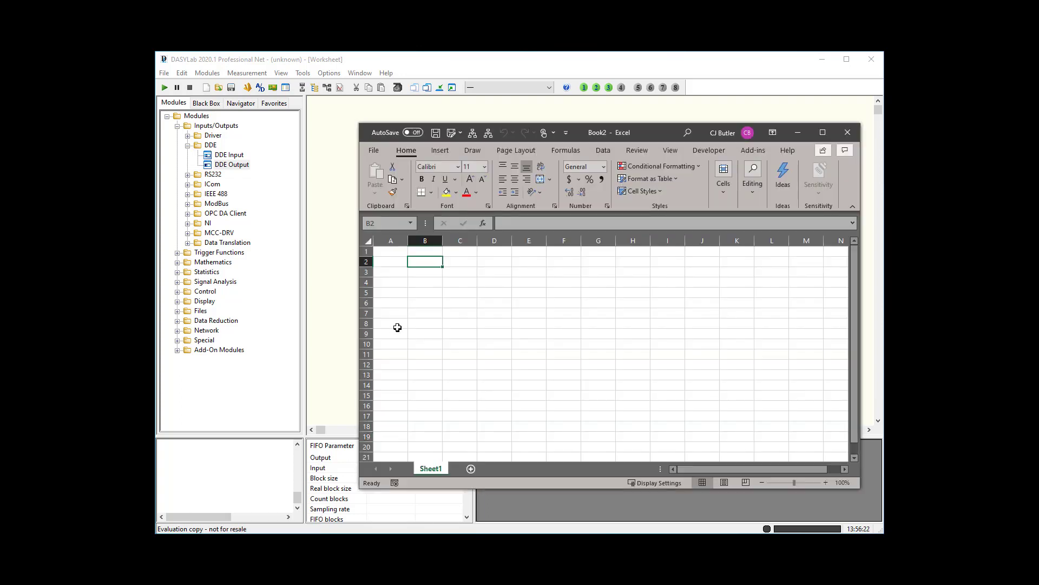
{"action": "left_click", "coordinate": [393, 250]}
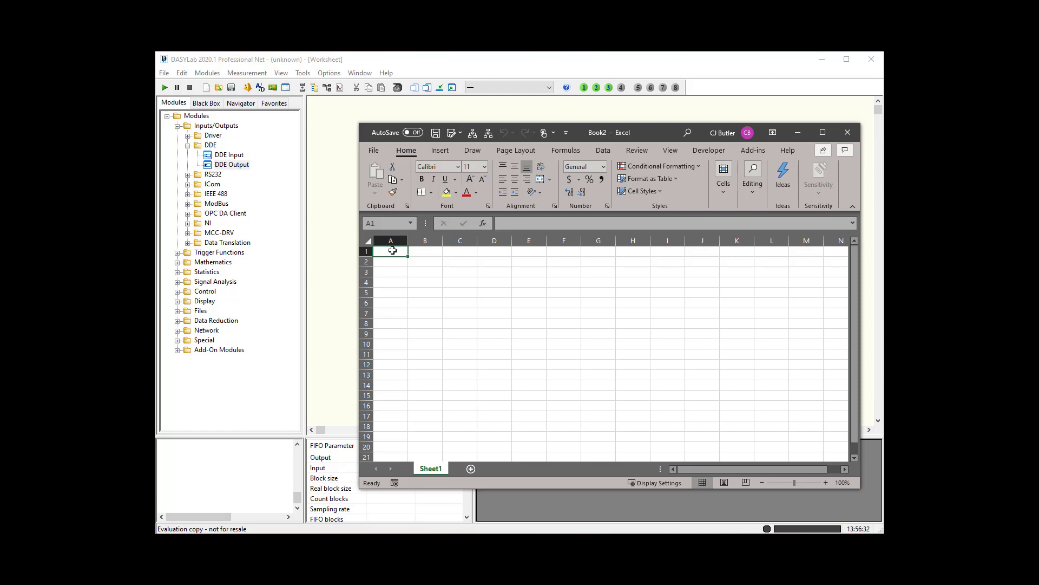
{"action": "key", "text": "Return"}
{"action": "key", "text": "Right"}
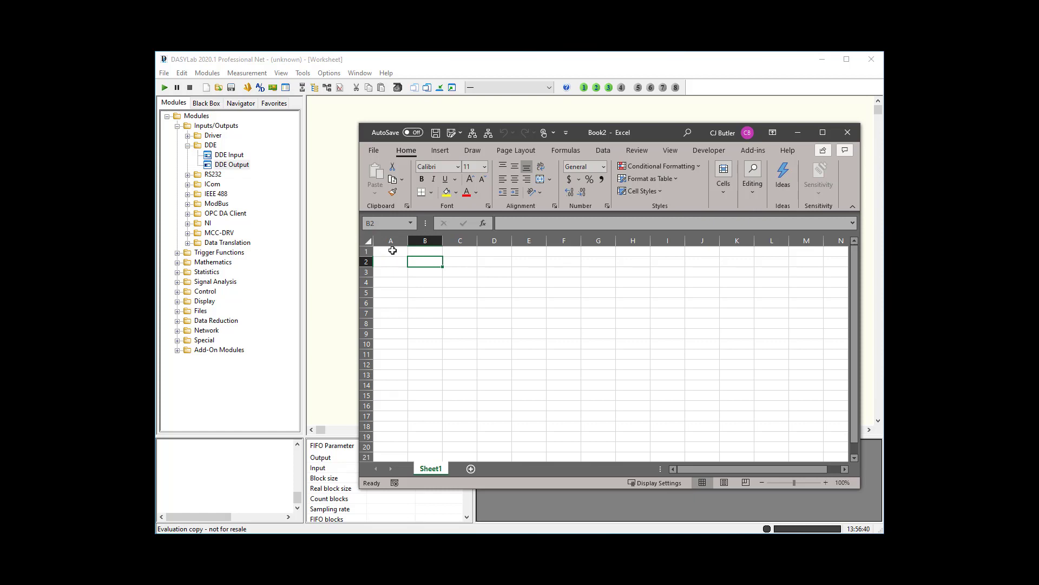
{"action": "key", "text": "Left"}
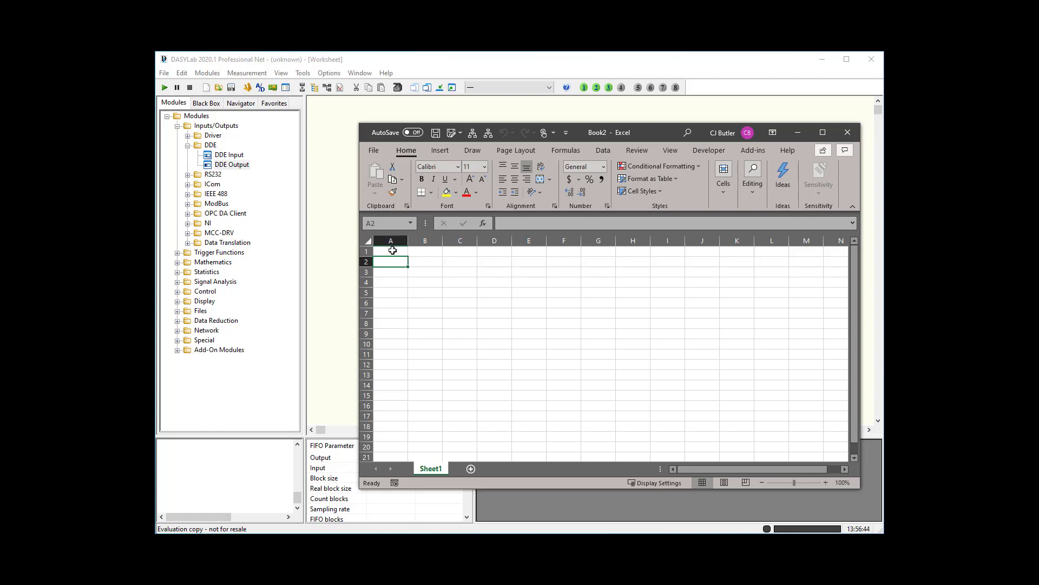
{"action": "key", "text": "Right"}
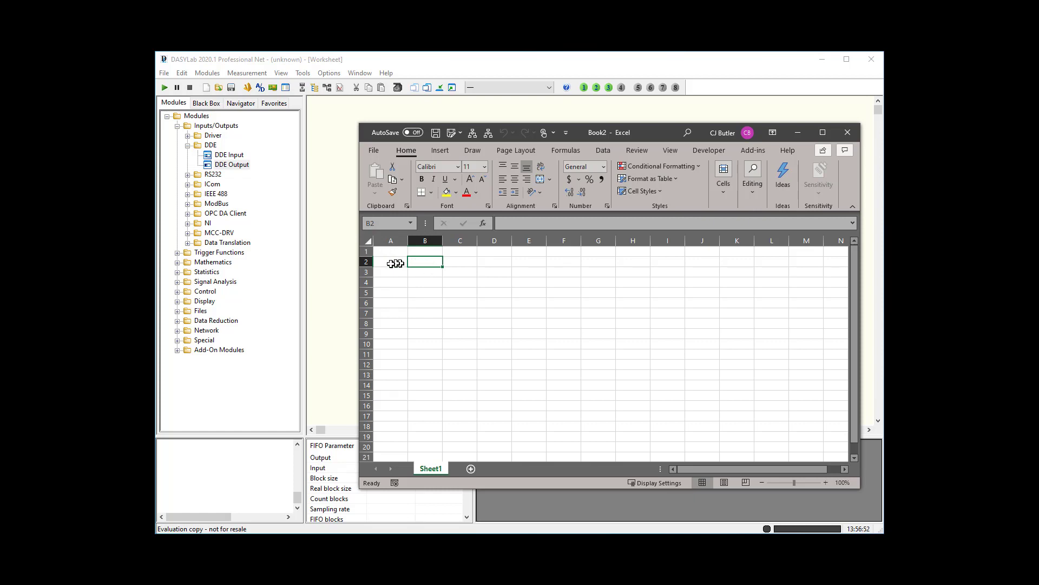
{"action": "left_click", "coordinate": [328, 270]}
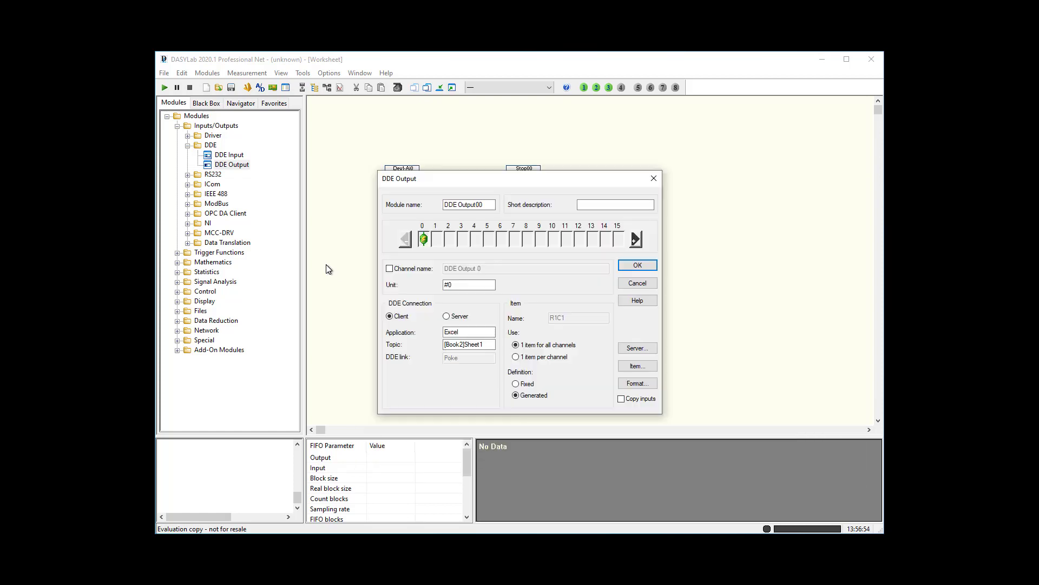
Step: Build the generated DDE item from text parts R, C1:R and C2, with both counters starting at 2
{"action": "left_click", "coordinate": [638, 367]}
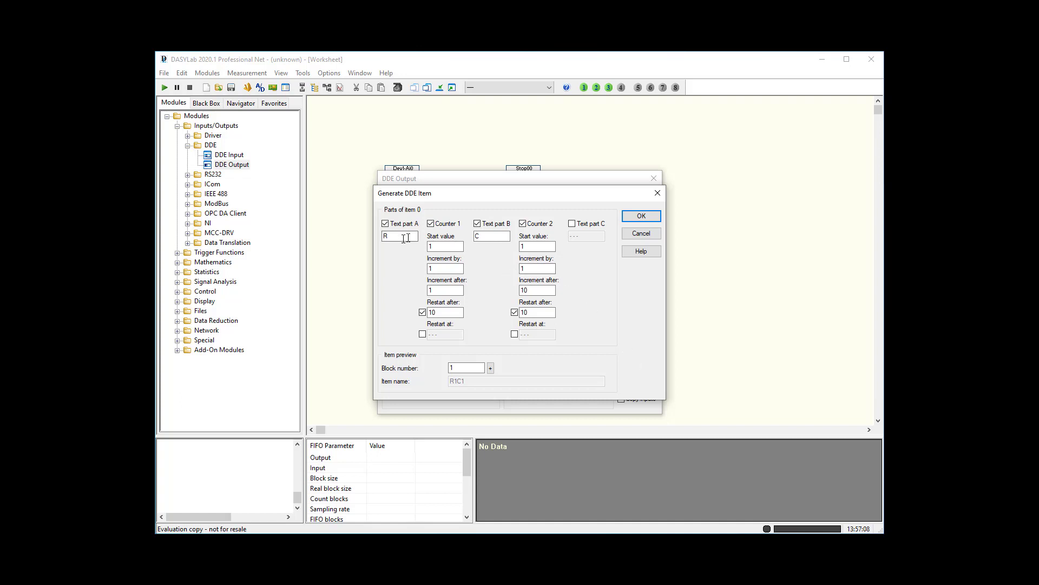
{"action": "key", "text": "Tab"}
{"action": "type", "text": "1"}
{"action": "left_click", "coordinate": [496, 237]}
{"action": "type", "text": "1:R"}
{"action": "key", "text": "Tab"}
{"action": "type", "text": "2"}
{"action": "left_click", "coordinate": [572, 224]}
{"action": "left_click", "coordinate": [583, 236]}
{"action": "type", "text": "C2"}
{"action": "left_click", "coordinate": [541, 246]}
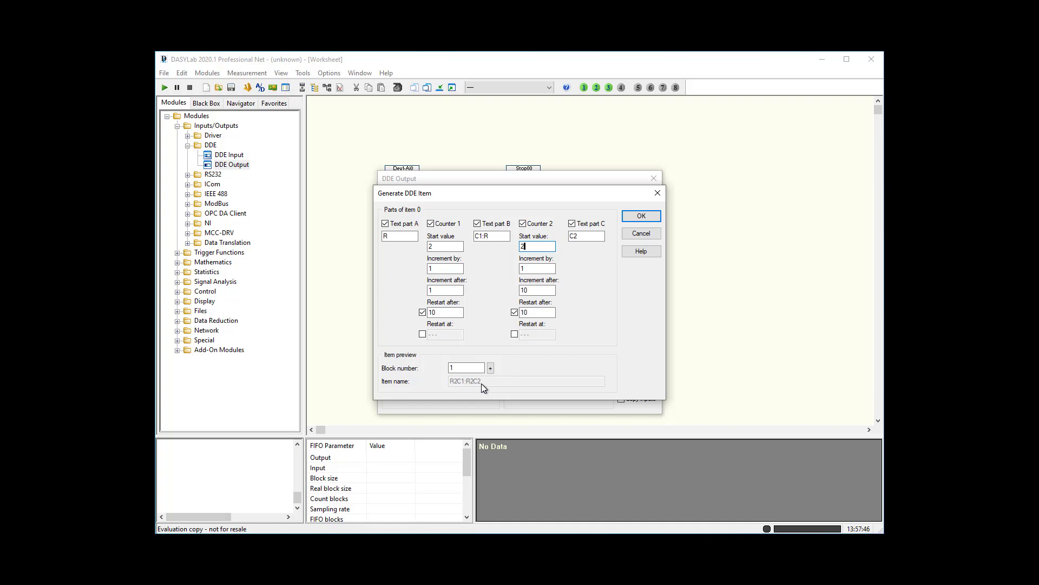
Step: Make counter 2 increment after 1, disable the restart limits of both counters, preview successive block numbers and accept the generated item
{"action": "double_click", "coordinate": [532, 290]}
{"action": "left_click", "coordinate": [526, 311]}
{"action": "left_click", "coordinate": [515, 311]}
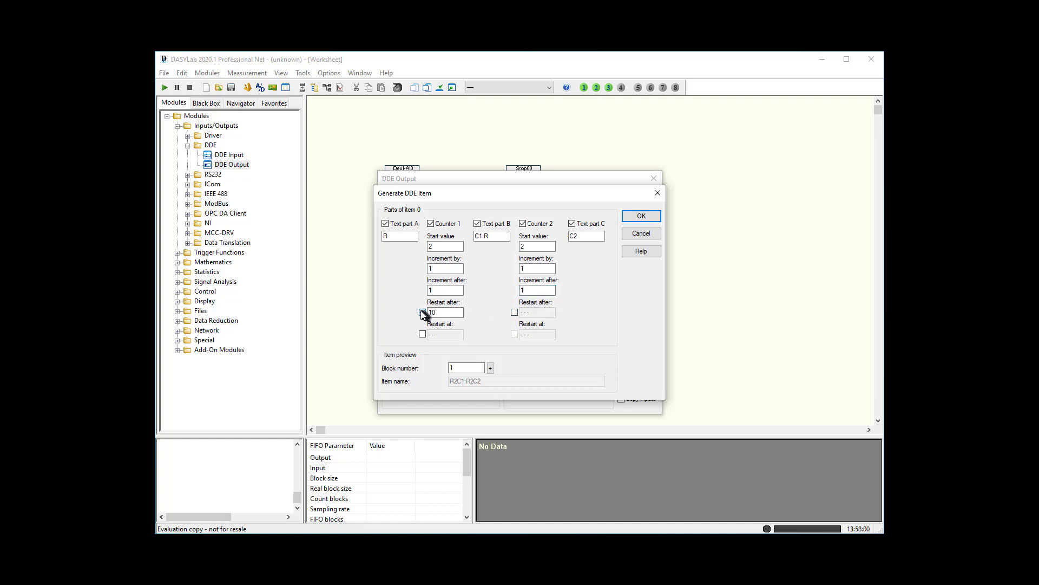
{"action": "left_click", "coordinate": [423, 313]}
{"action": "left_click", "coordinate": [490, 366]}
{"action": "left_click", "coordinate": [491, 370]}
{"action": "left_click", "coordinate": [491, 369]}
{"action": "left_click", "coordinate": [491, 368]}
{"action": "left_click", "coordinate": [641, 216]}
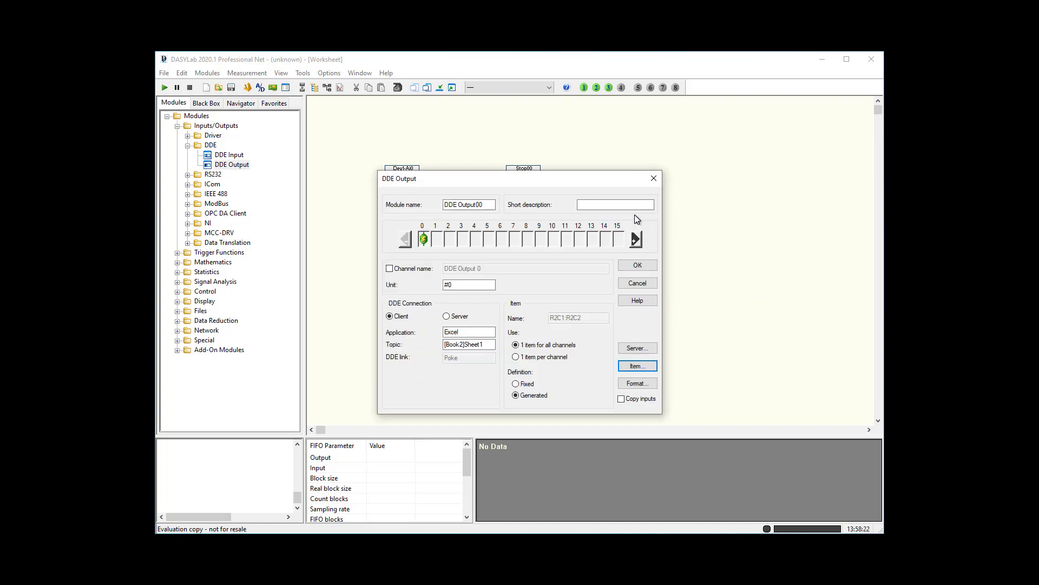
Step: Enable a time channel in the DDE output format and accept the DDE Output module settings
{"action": "left_click", "coordinate": [642, 382]}
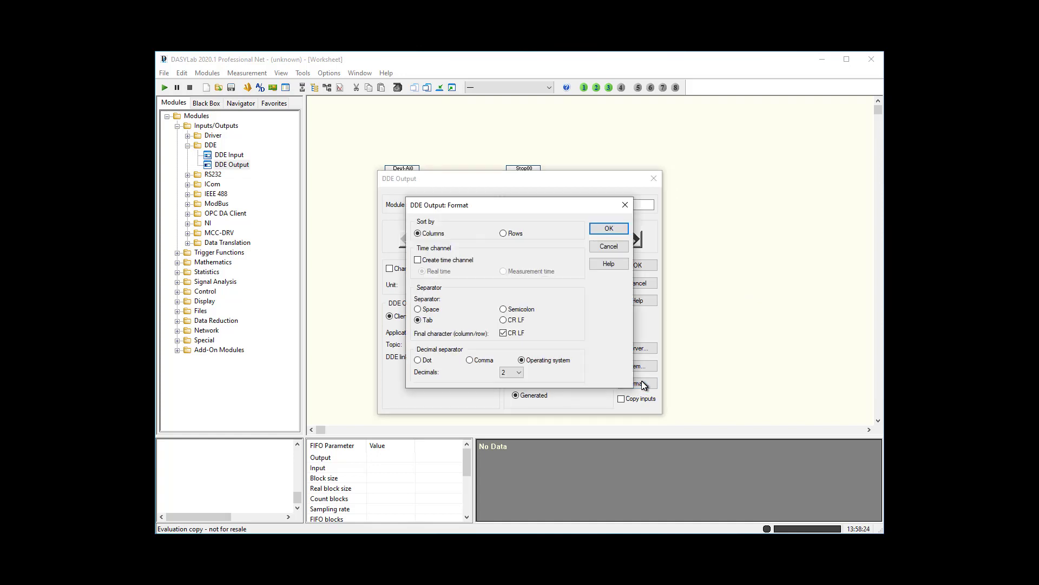
{"action": "left_click", "coordinate": [459, 260]}
{"action": "left_click", "coordinate": [608, 229]}
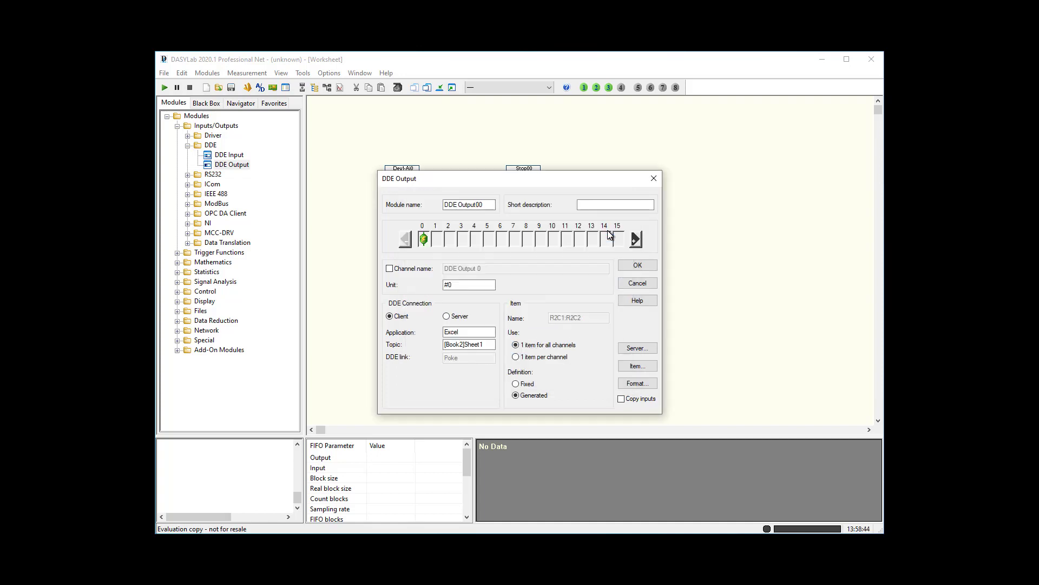
{"action": "left_click", "coordinate": [638, 264]}
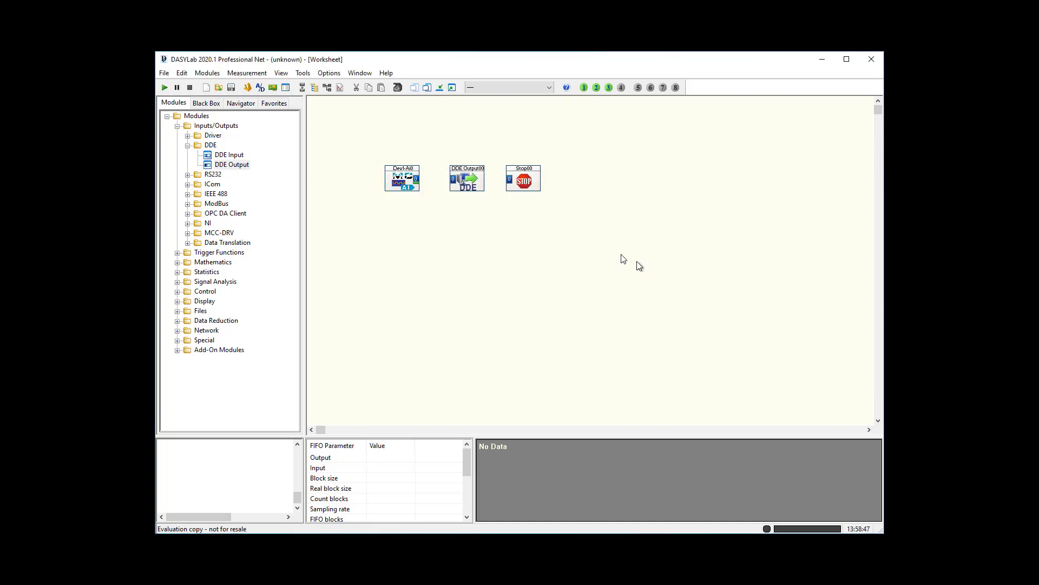
Step: Connect the DDE Output module to the analog input, enable copying of its inputs, and connect the Stop module to its output
{"action": "left_click_drag", "start_coordinate": [462, 172], "coordinate": [446, 187]}
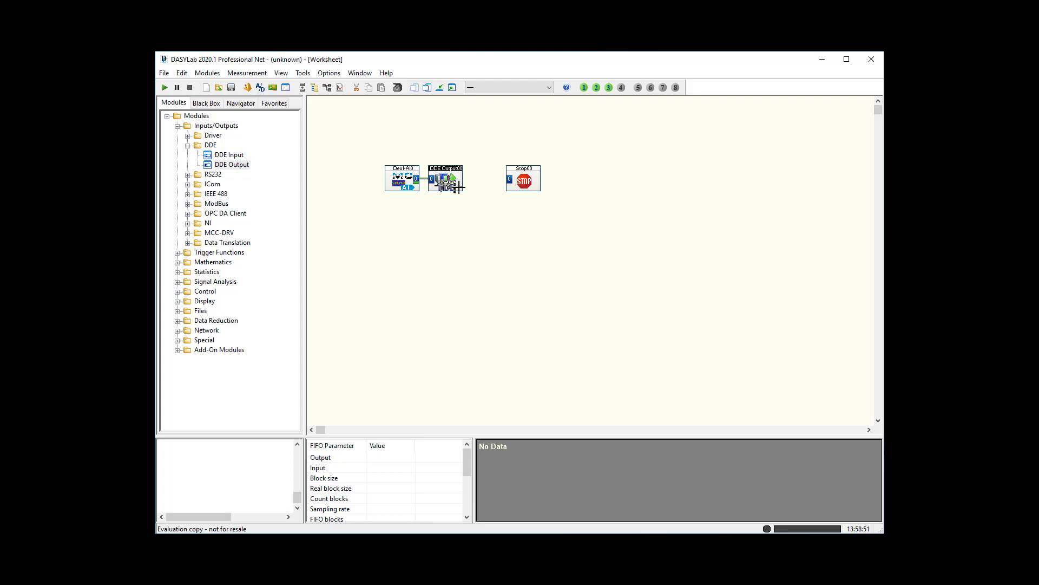
{"action": "double_click", "coordinate": [454, 186]}
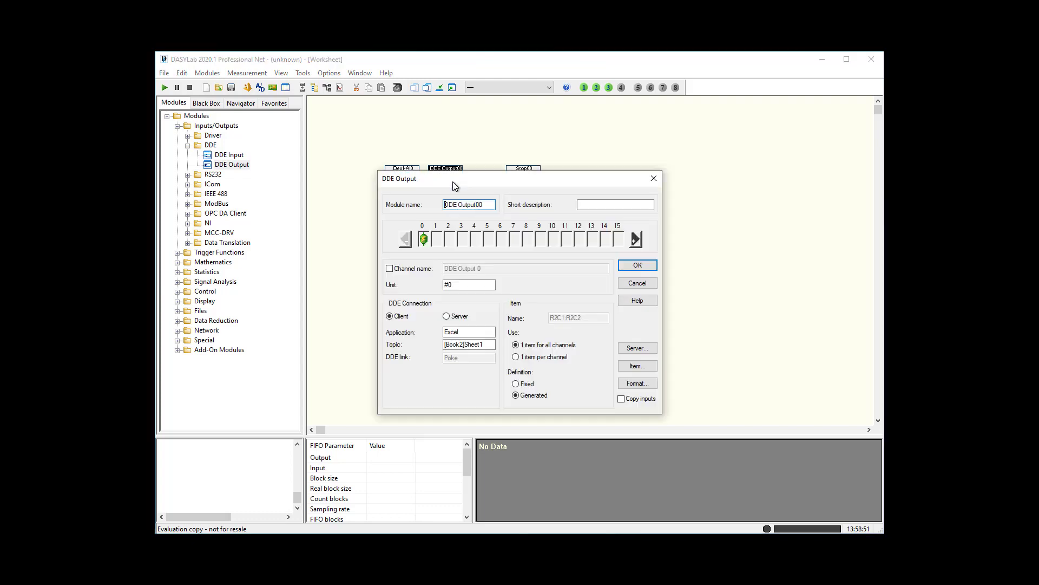
{"action": "left_click", "coordinate": [635, 400]}
{"action": "left_click", "coordinate": [637, 266]}
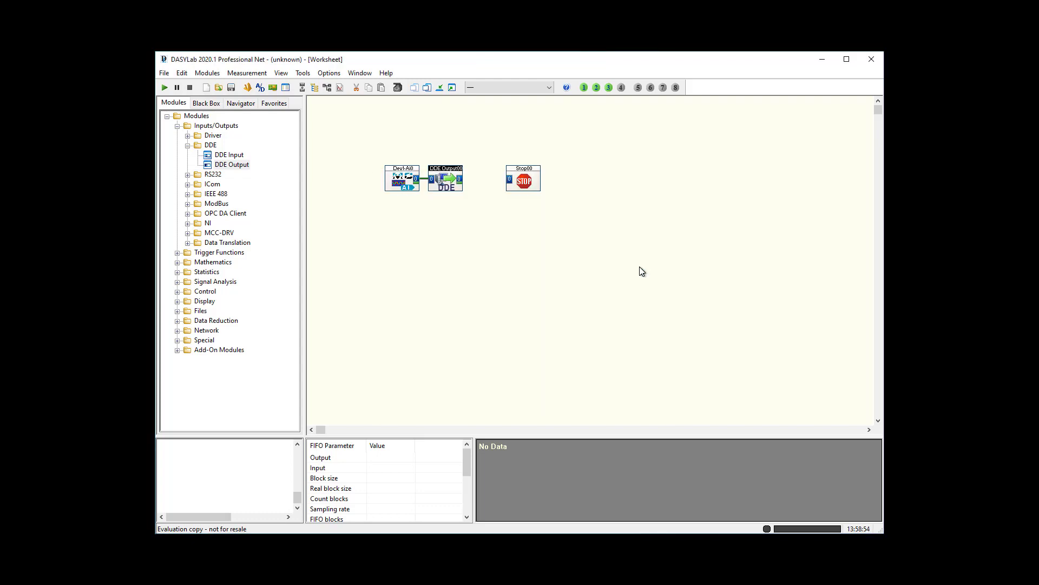
{"action": "mouse_move", "coordinate": [528, 173]}
{"action": "left_mouse_down"}
{"action": "mouse_move", "coordinate": [485, 177]}
{"action": "mouse_move", "coordinate": [507, 173]}
{"action": "left_mouse_up"}
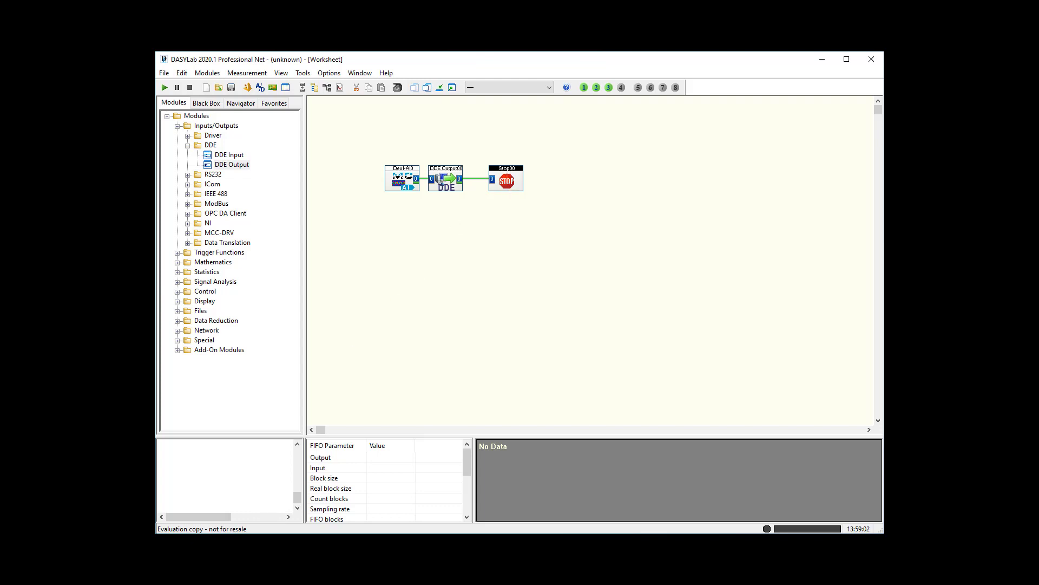
Step: Shrink the Book2 window in Excel so it sits below the module chain, and start the measurement in DASYLab
{"action": "key", "text": "alt+Tab"}
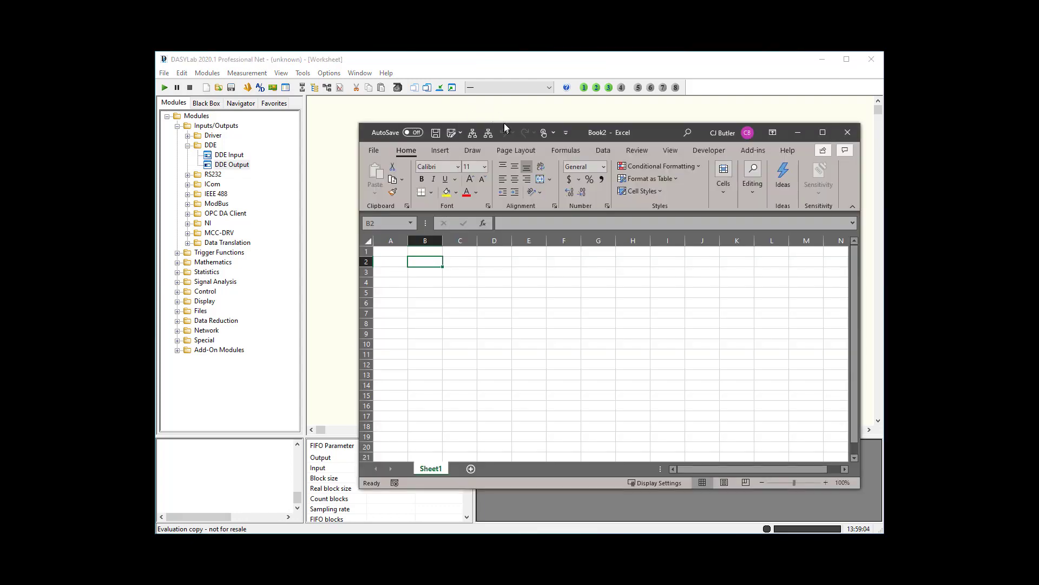
{"action": "left_click_drag", "start_coordinate": [505, 121], "coordinate": [490, 192]}
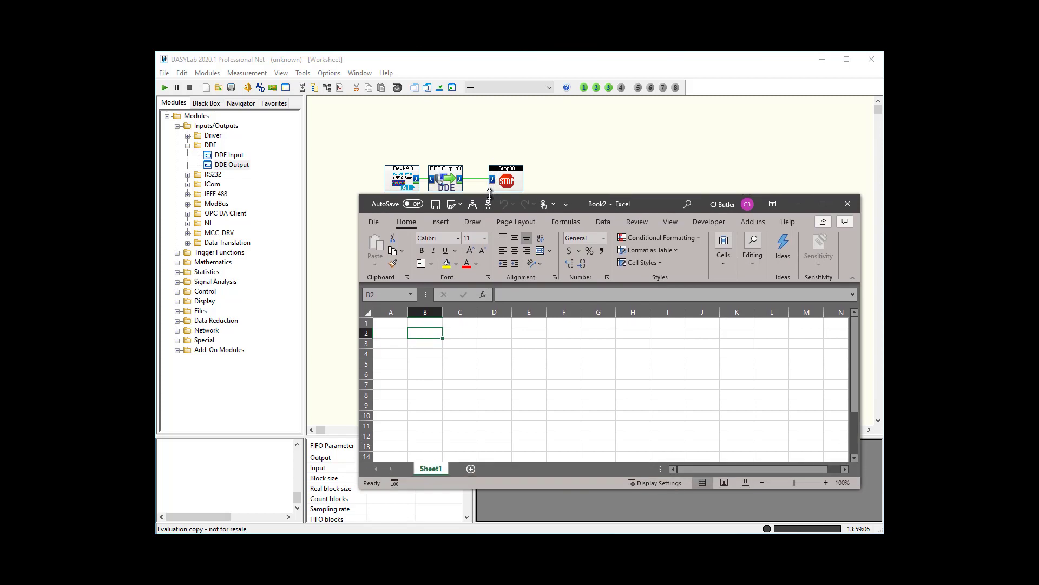
{"action": "left_click", "coordinate": [164, 88]}
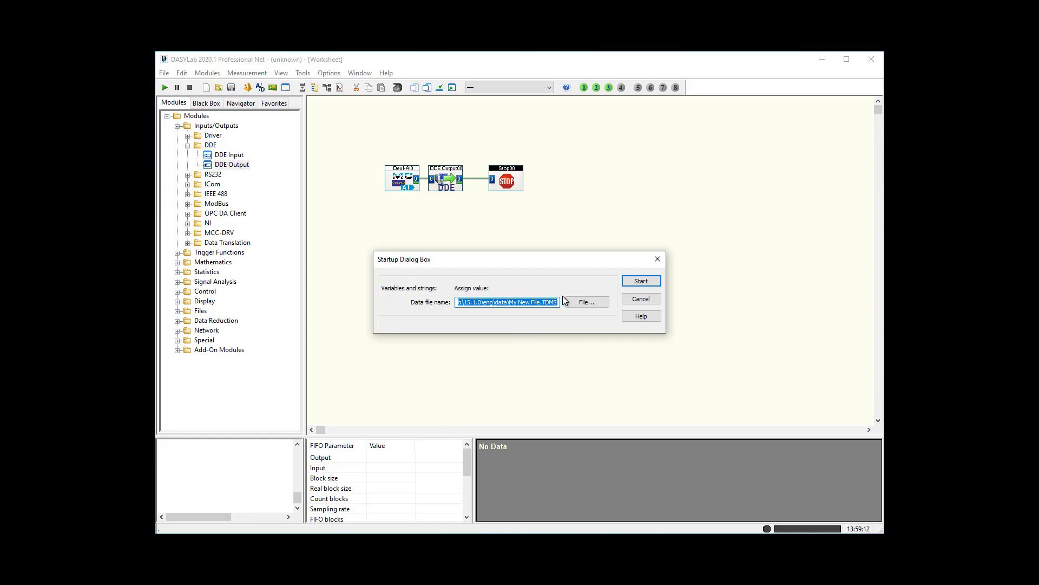
{"action": "left_click", "coordinate": [641, 282]}
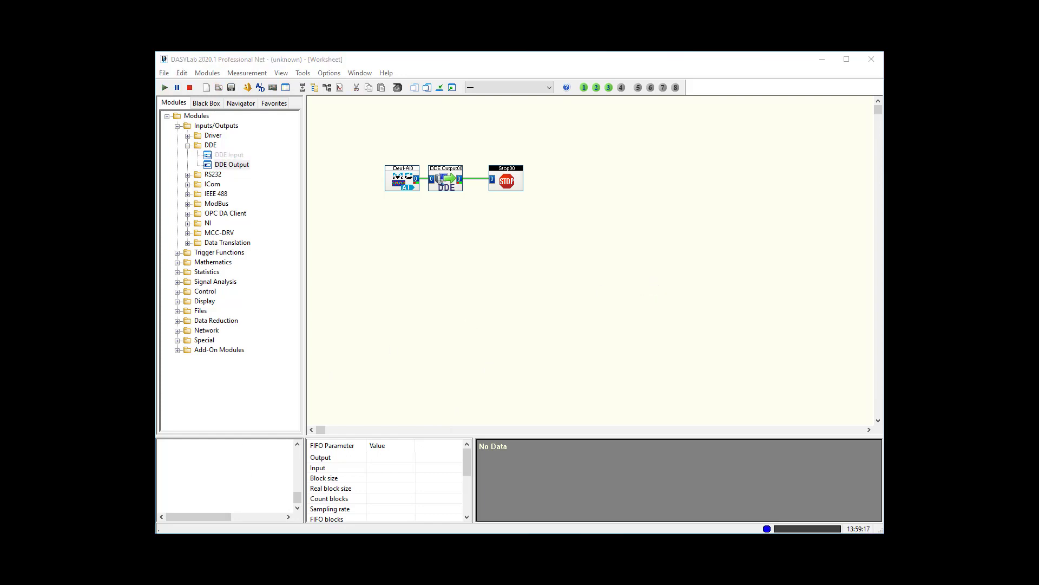
Step: Switch to Book2 in Excel and examine the first and last rows of the transferred time and voltage data
{"action": "key", "text": "alt+Tab"}
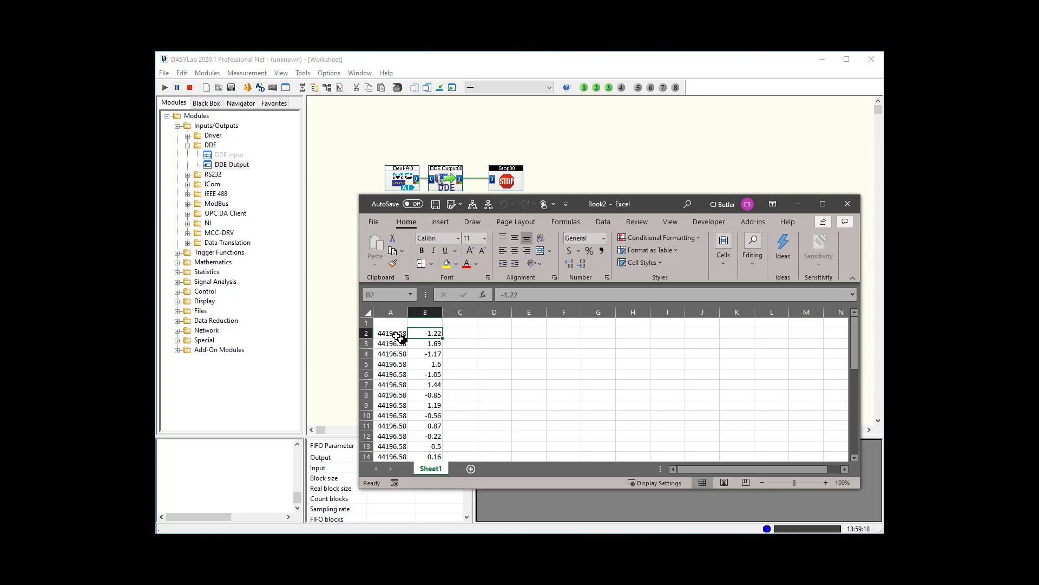
{"action": "left_click", "coordinate": [392, 334]}
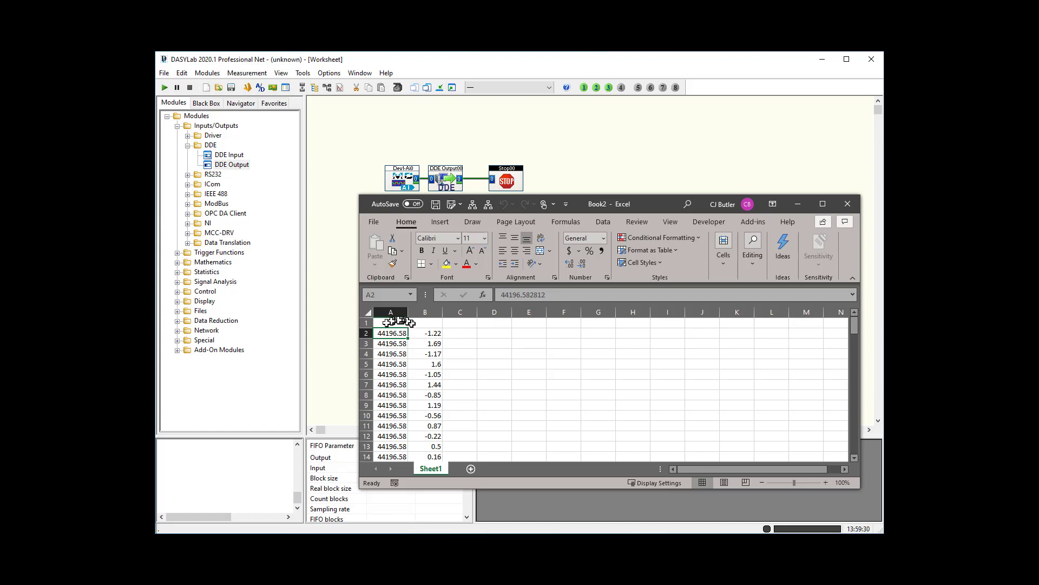
{"action": "left_click", "coordinate": [433, 334]}
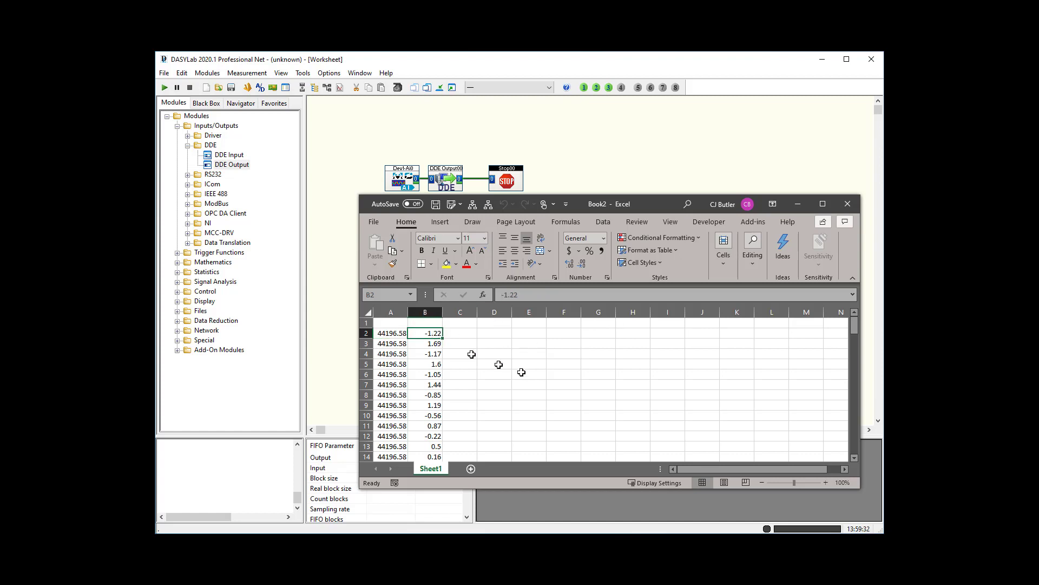
{"action": "left_click_drag", "start_coordinate": [854, 324], "coordinate": [856, 462]}
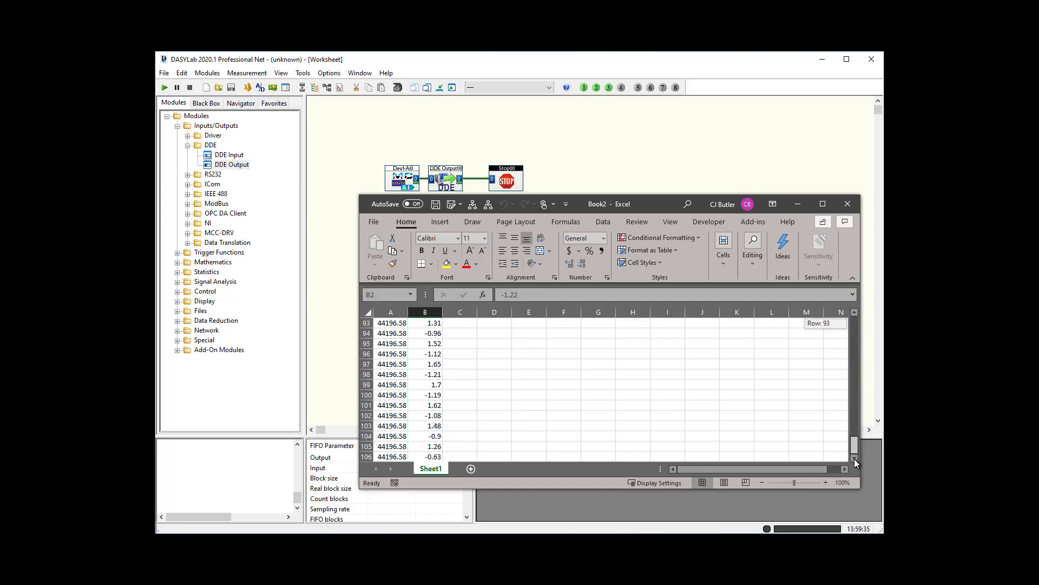
{"action": "left_click", "coordinate": [385, 456]}
{"action": "scroll", "coordinate": [438, 449], "scroll_direction": "down", "scroll_amount": 1}
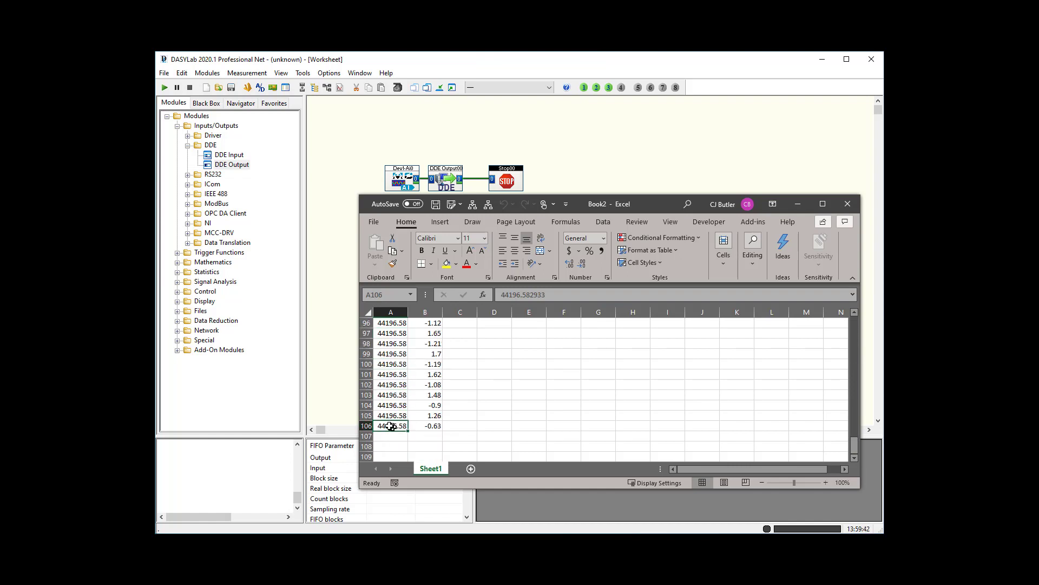
{"action": "left_click", "coordinate": [432, 423]}
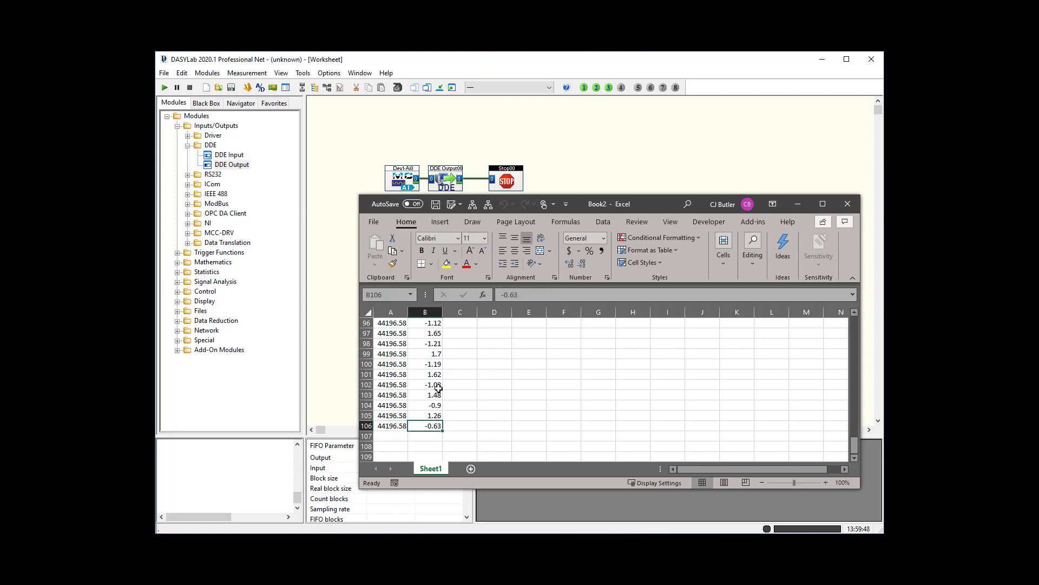
{"action": "left_click", "coordinate": [366, 426]}
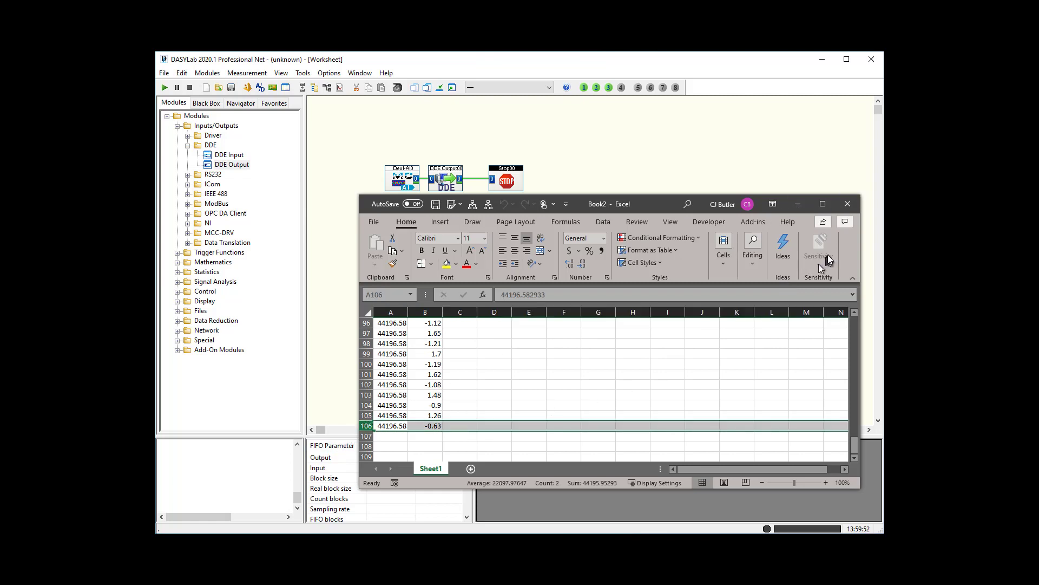
{"action": "left_click", "coordinate": [798, 206]}
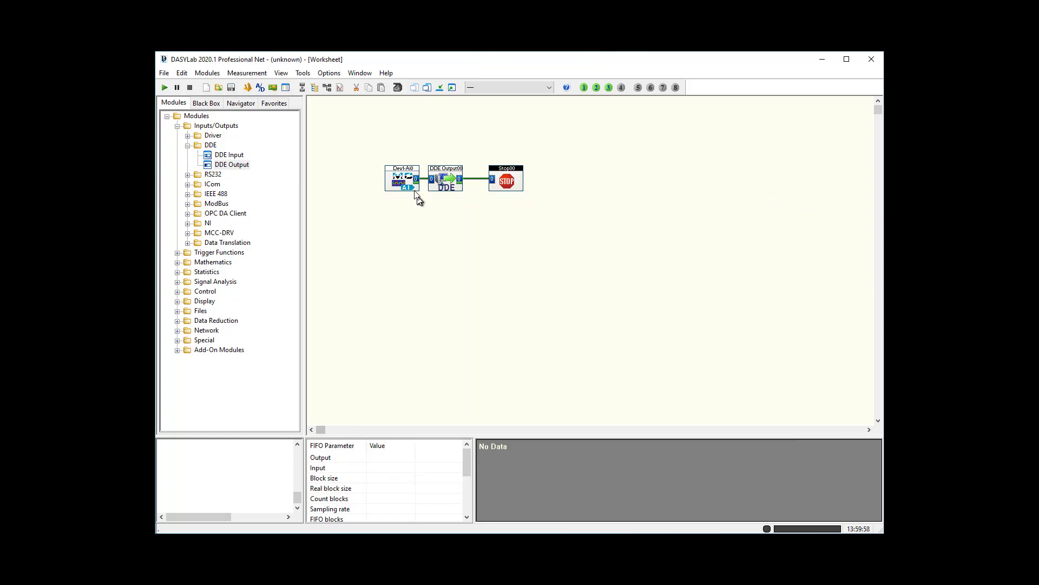
Step: Set the scan rate of the Dev1-Ai0 analog input's measurement timebase to 10 Hz
{"action": "right_click", "coordinate": [404, 180]}
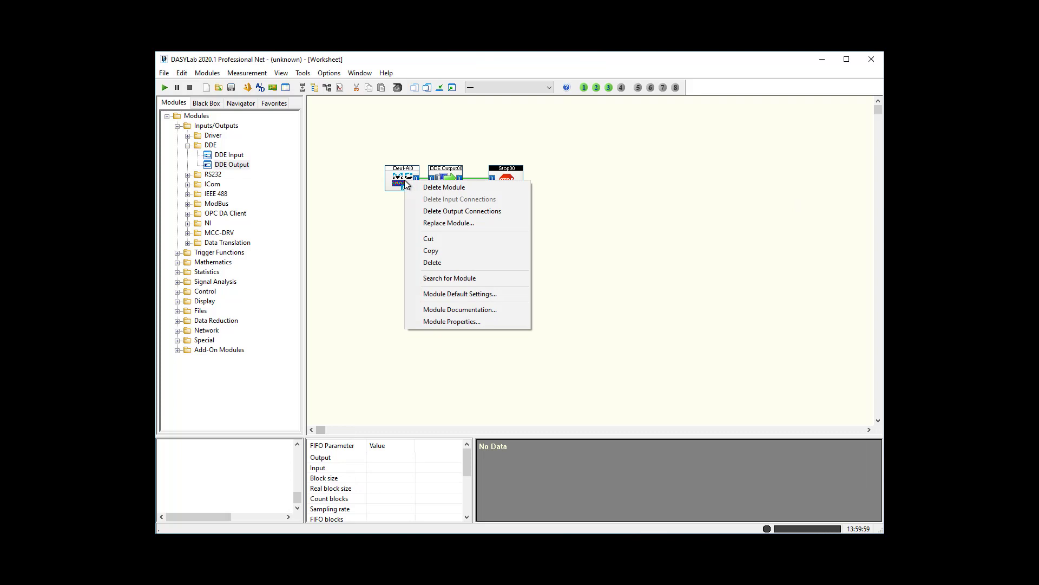
{"action": "left_click", "coordinate": [446, 321]}
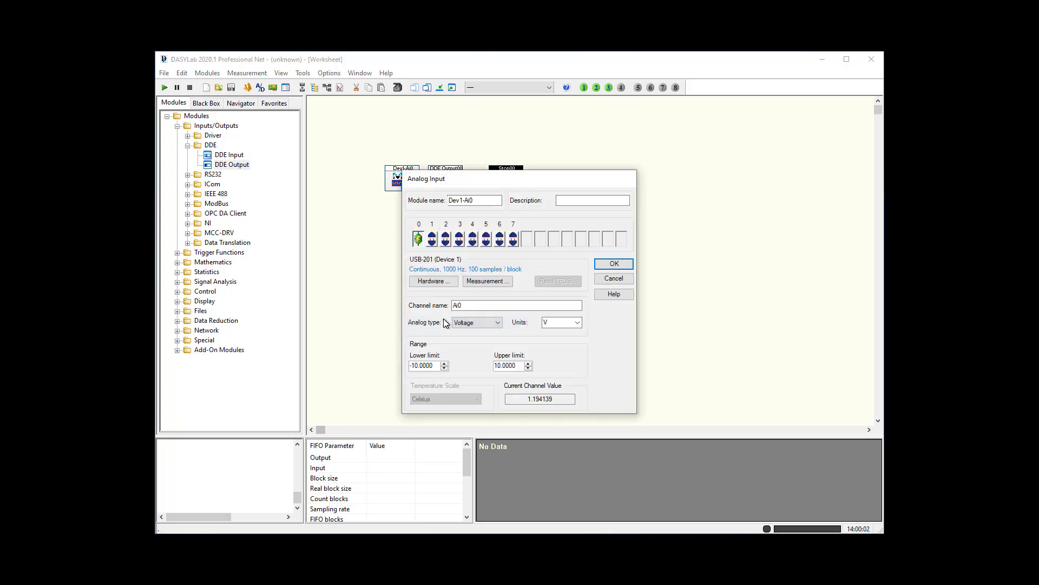
{"action": "left_click", "coordinate": [491, 281]}
{"action": "left_click", "coordinate": [470, 342]}
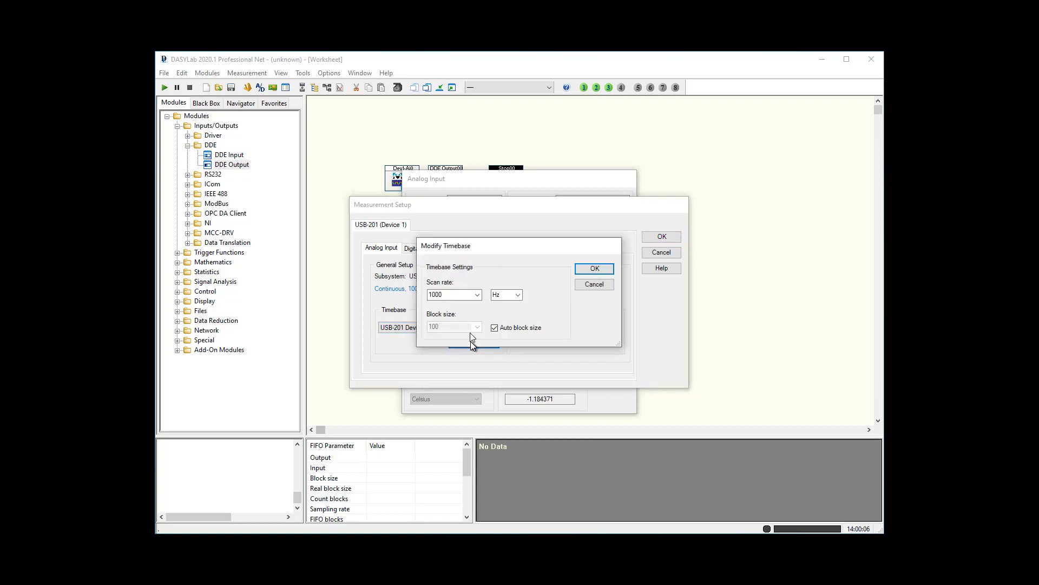
{"action": "double_click", "coordinate": [462, 293]}
{"action": "type", "text": "10"}
{"action": "left_click", "coordinate": [595, 269]}
{"action": "left_click", "coordinate": [662, 237]}
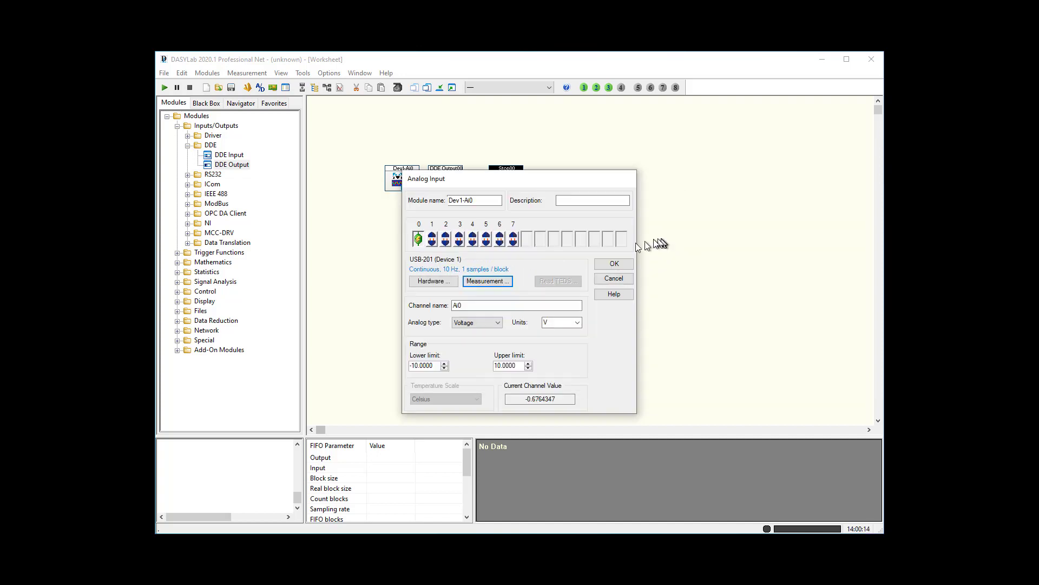
{"action": "left_click", "coordinate": [607, 265]}
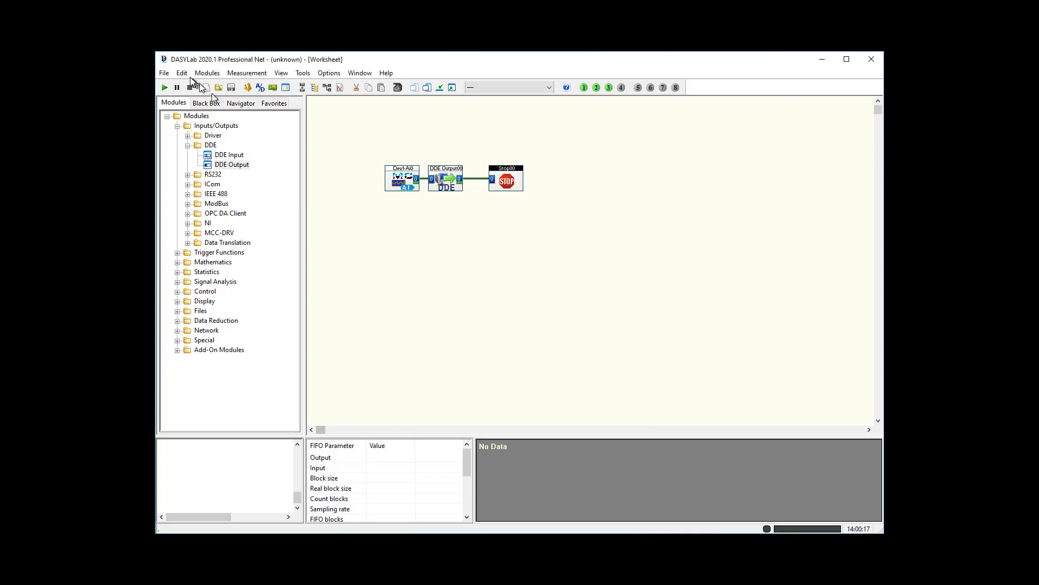
Step: Run the measurement again with the existing data file name and switch to Excel to watch Book2 fill
{"action": "left_click", "coordinate": [165, 88]}
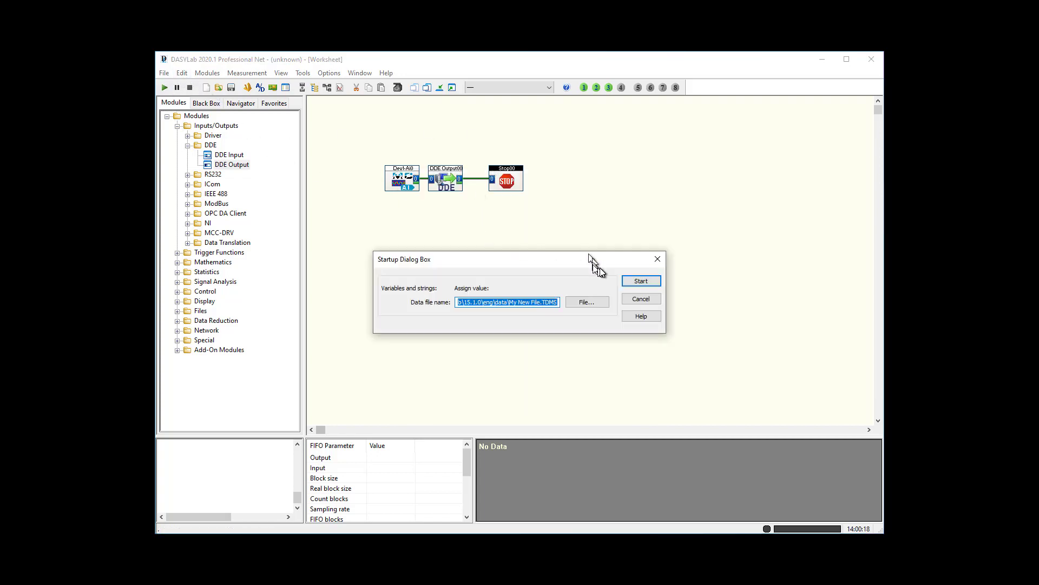
{"action": "left_click", "coordinate": [641, 281]}
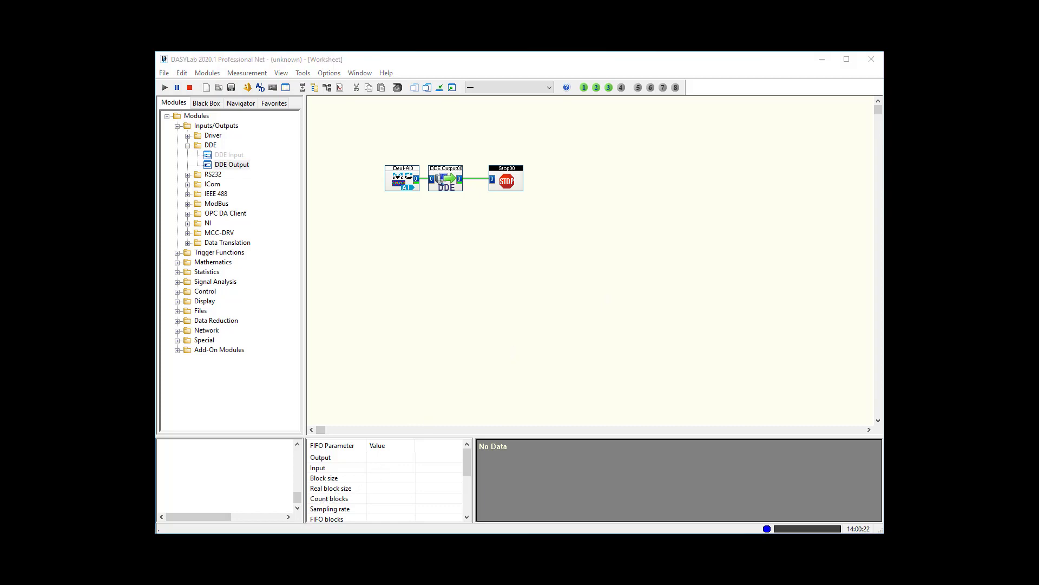
{"action": "key", "text": "alt+Tab"}
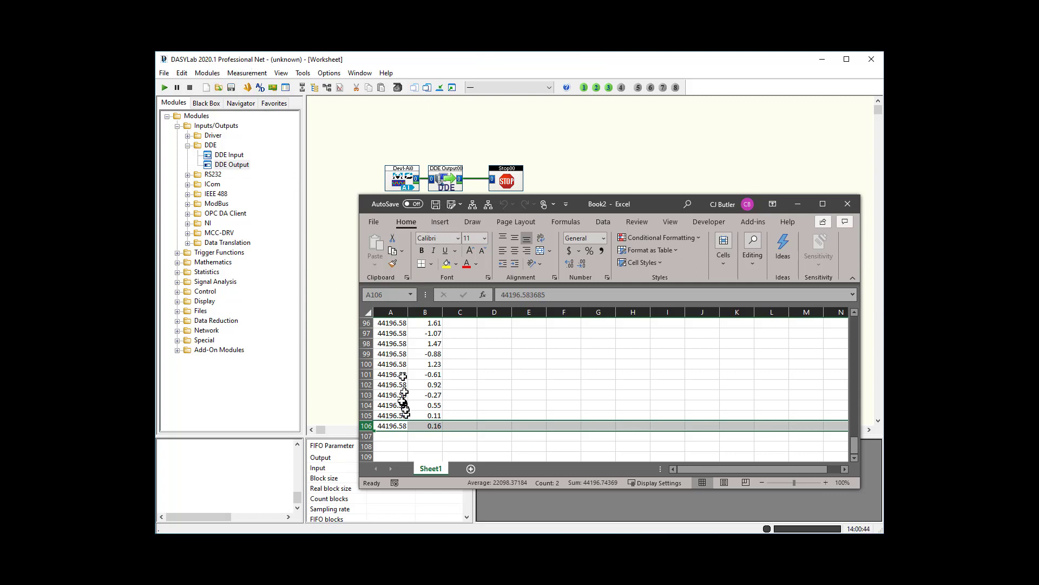
Step: Format column A of Book2 with the Short Date number format
{"action": "left_click", "coordinate": [393, 312]}
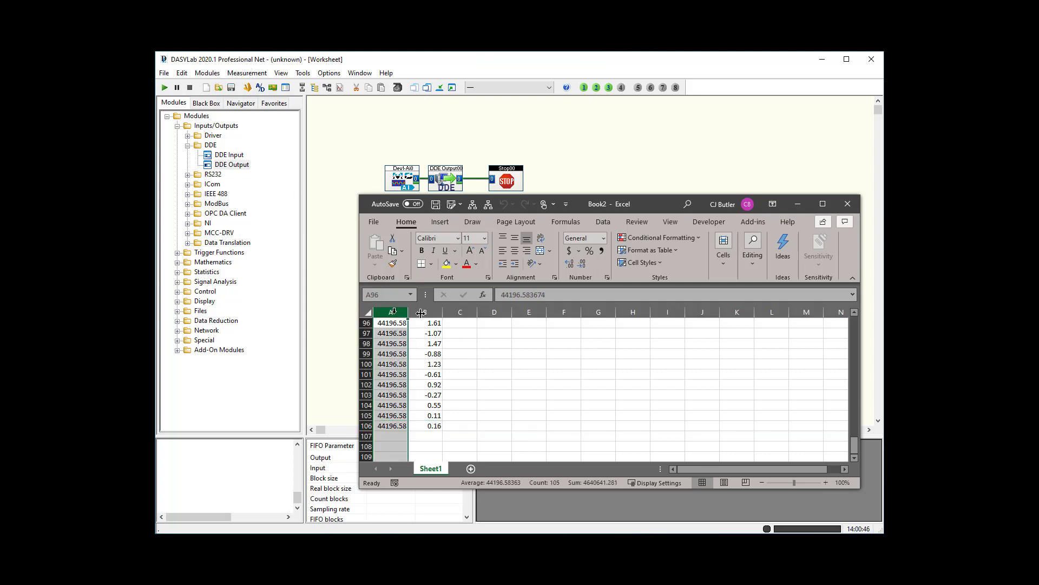
{"action": "left_click", "coordinate": [605, 238]}
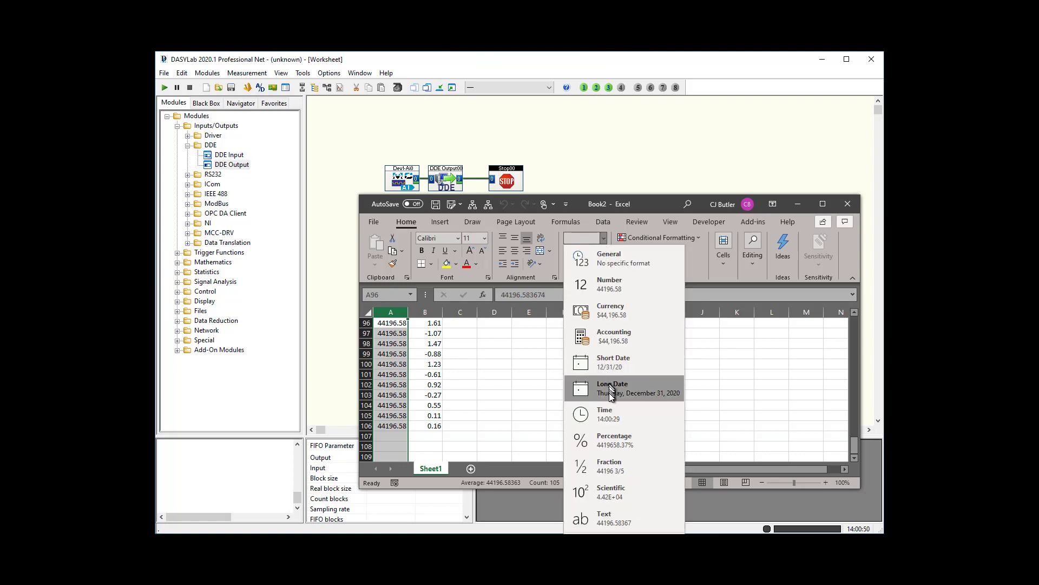
{"action": "left_click", "coordinate": [615, 366]}
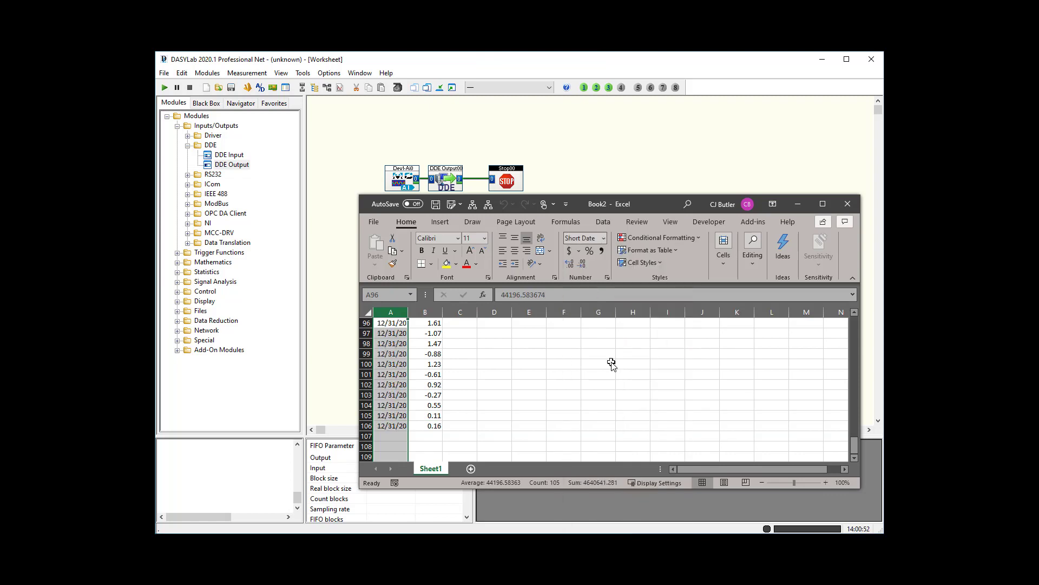
Step: Format column A with the date type 3/14/12 13:30 and widen the column
{"action": "right_click", "coordinate": [388, 313]}
{"action": "left_click", "coordinate": [427, 450]}
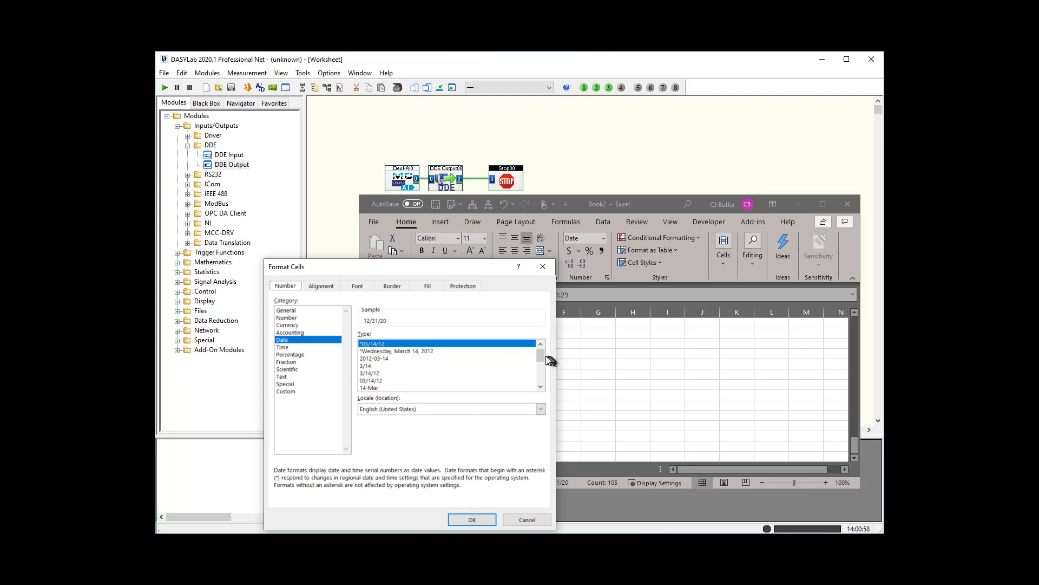
{"action": "left_click_drag", "start_coordinate": [541, 358], "coordinate": [540, 386]}
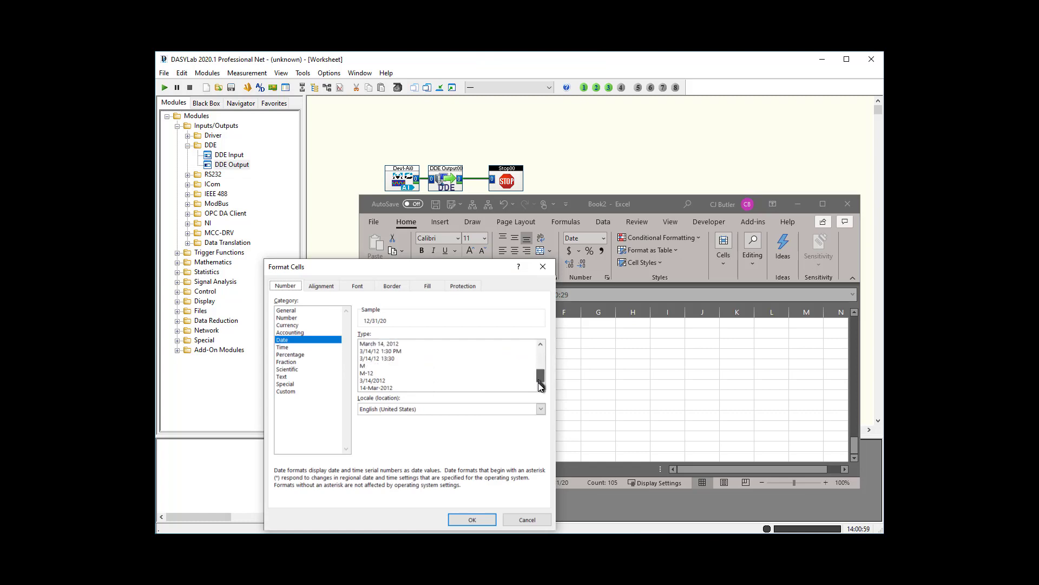
{"action": "left_click", "coordinate": [386, 359]}
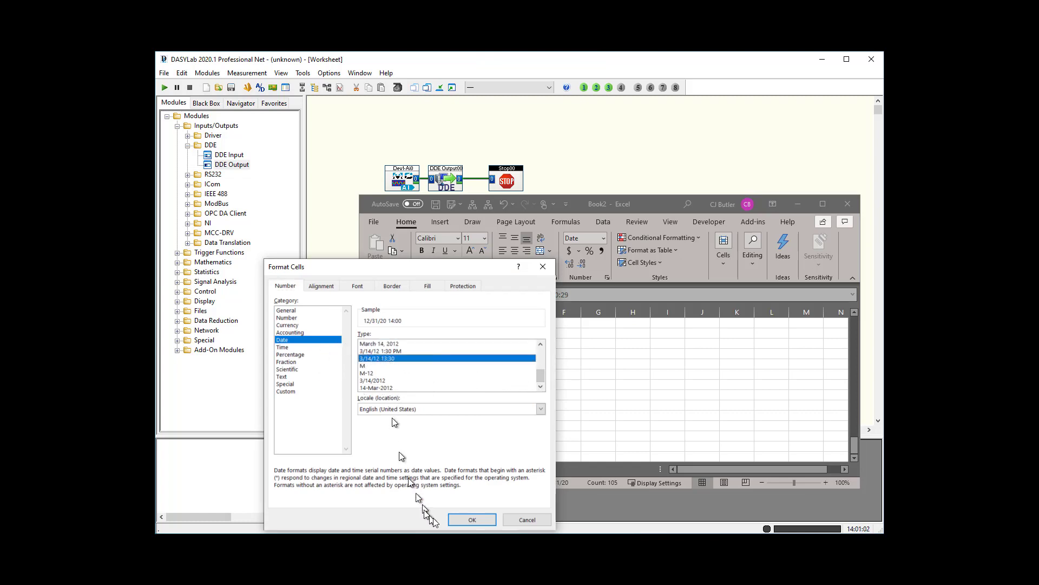
{"action": "left_click", "coordinate": [472, 520]}
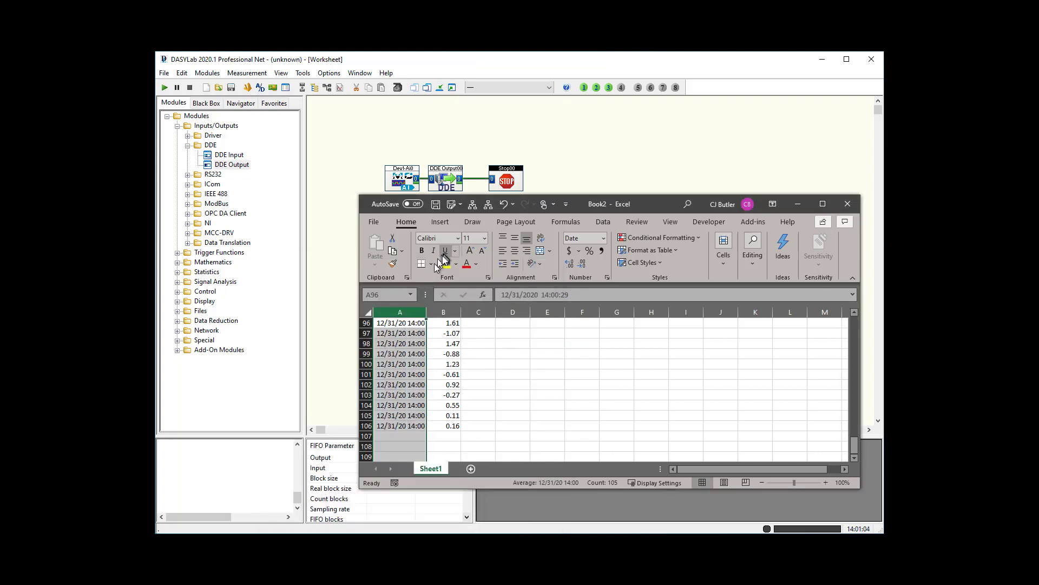
{"action": "left_click_drag", "start_coordinate": [426, 312], "coordinate": [450, 315]}
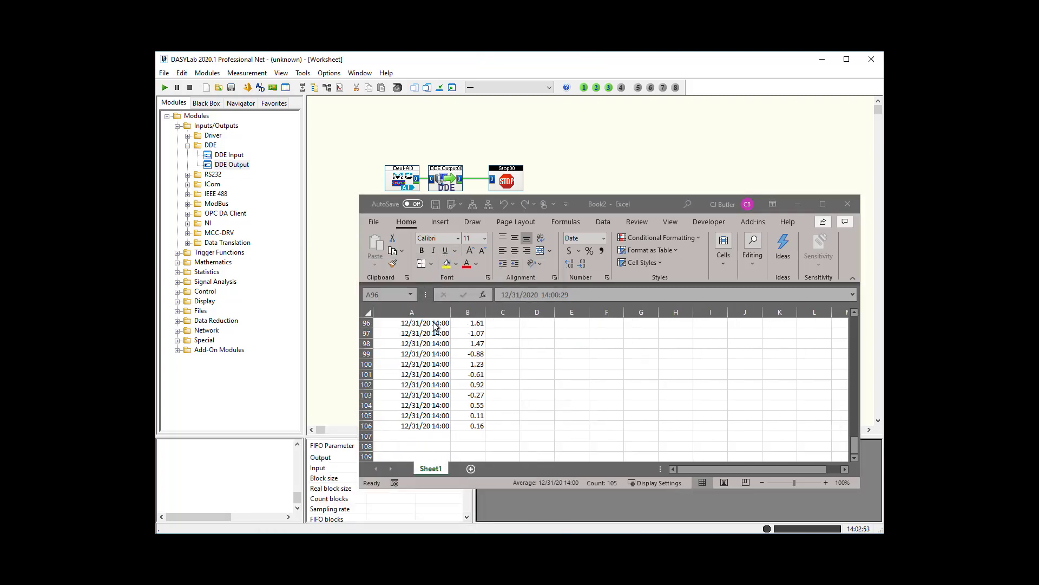
Step: Give column A the custom number format m/d/yy h:mm:ss.0 and check the timestamps in its last rows
{"action": "left_click", "coordinate": [434, 322]}
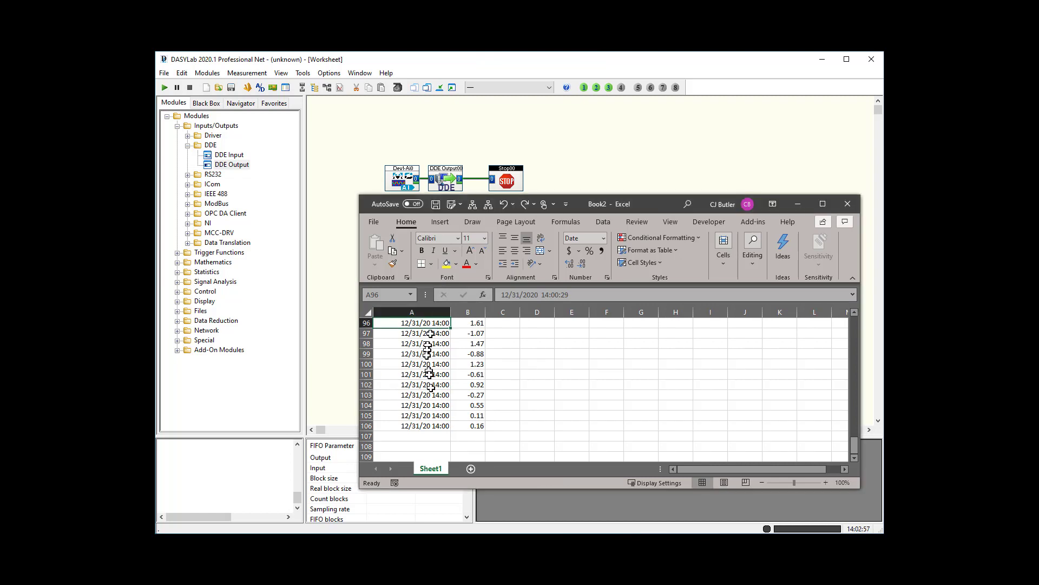
{"action": "left_click", "coordinate": [410, 313]}
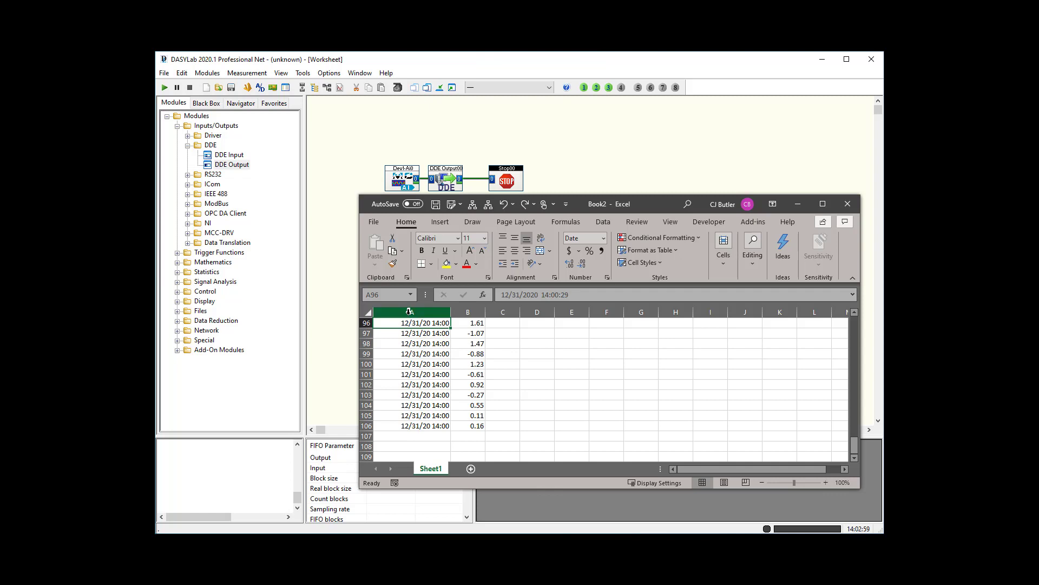
{"action": "right_click", "coordinate": [410, 314]}
{"action": "left_click", "coordinate": [458, 450]}
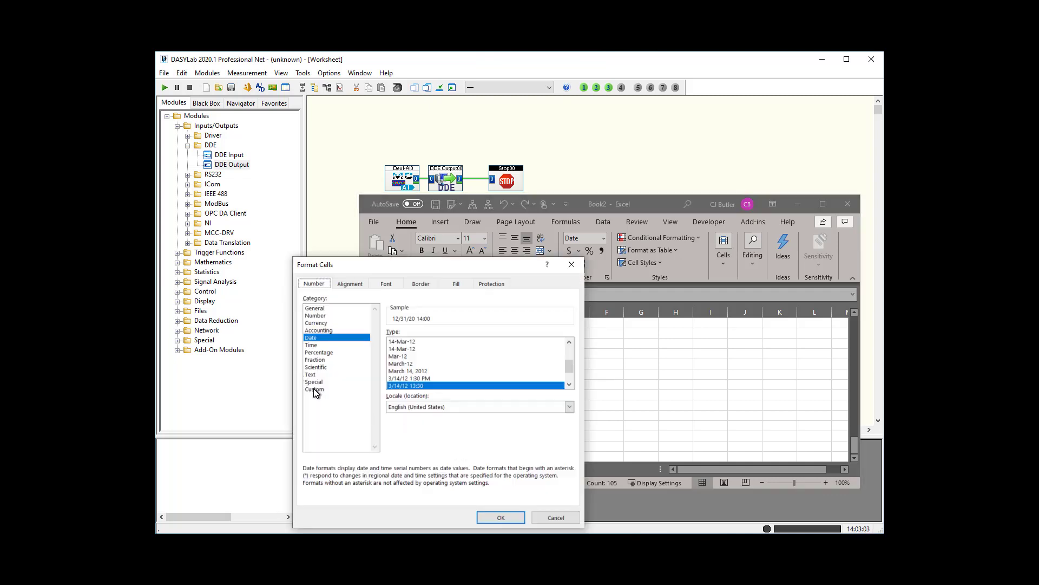
{"action": "left_click", "coordinate": [313, 389]}
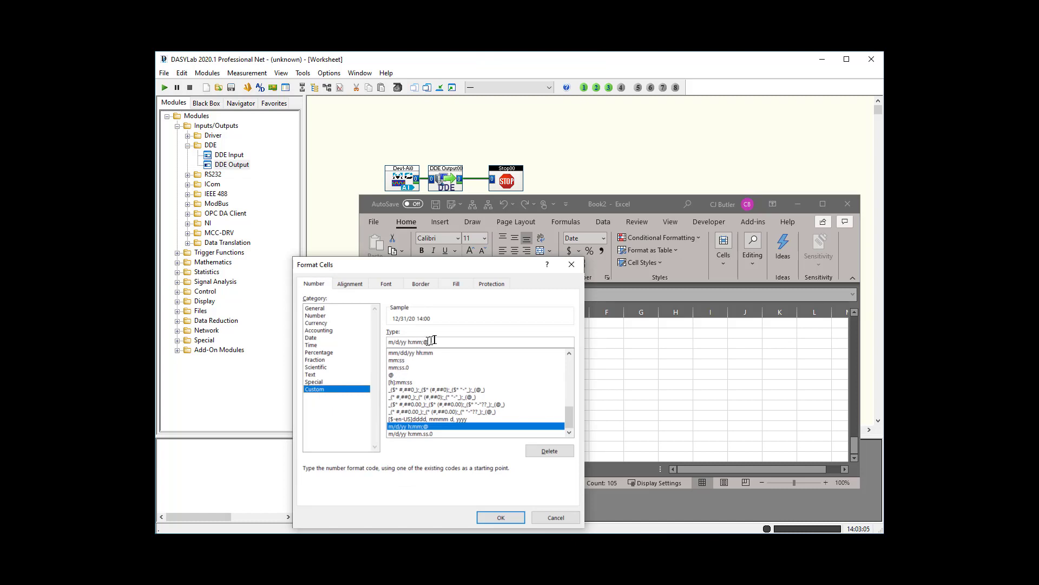
{"action": "key", "text": "BackSpace"}
{"action": "key", "text": "BackSpace"}
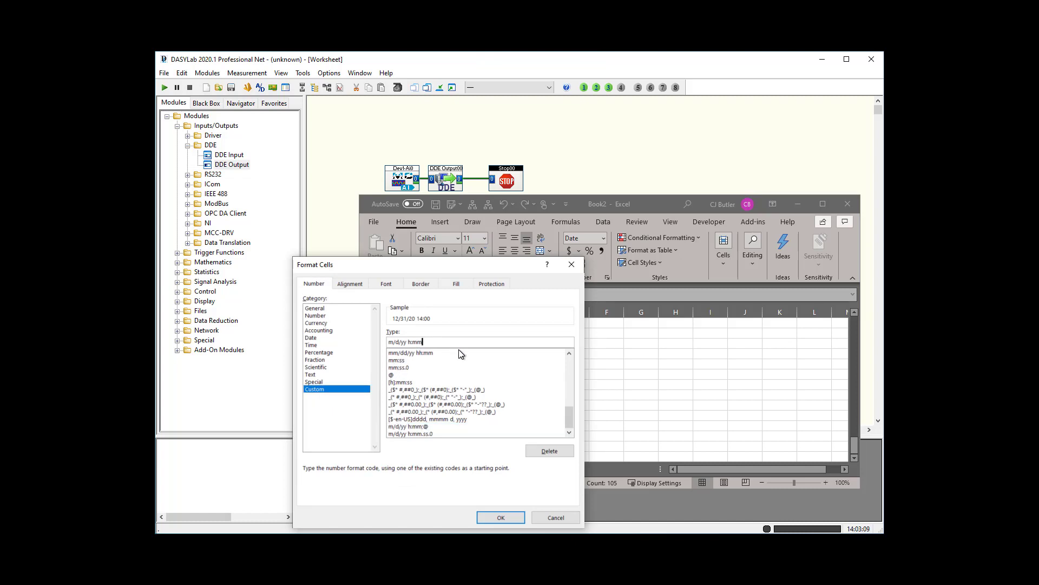
{"action": "type", "text": ":ss.0"}
{"action": "scroll", "coordinate": [459, 353], "scroll_direction": "up", "scroll_amount": 5}
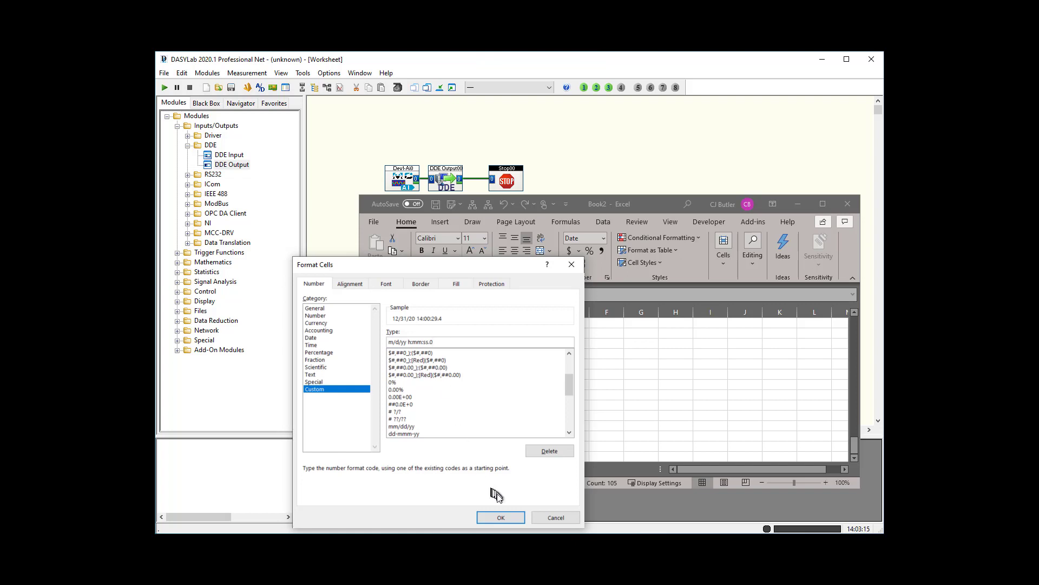
{"action": "left_click", "coordinate": [498, 517]}
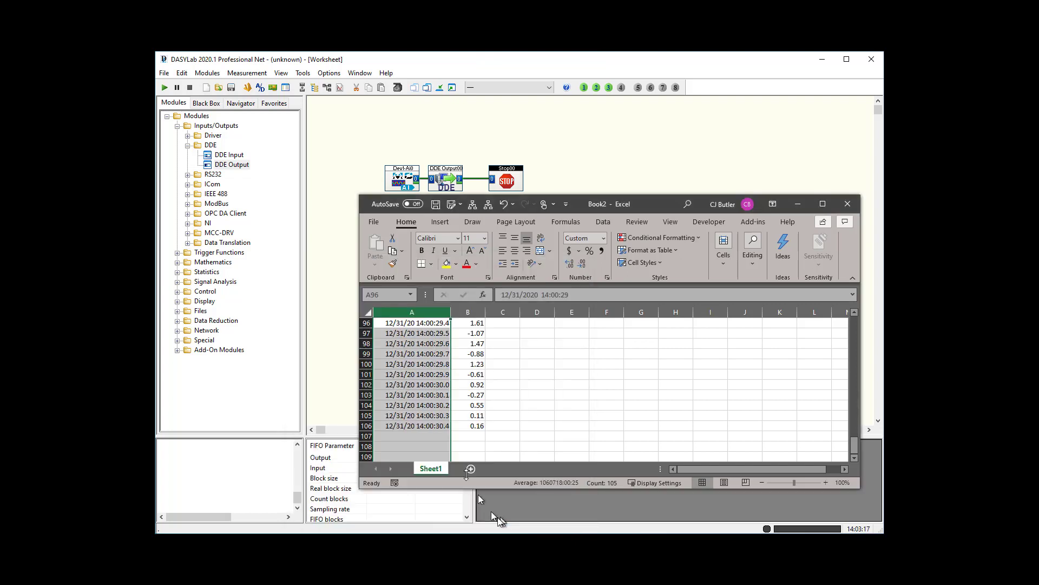
{"action": "left_click", "coordinate": [437, 424]}
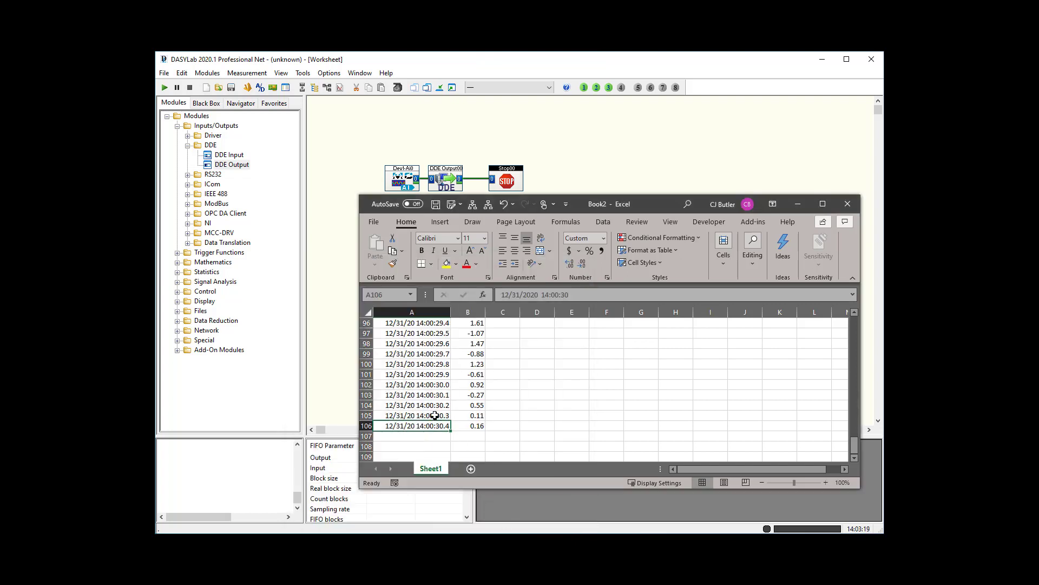
{"action": "left_click", "coordinate": [436, 415]}
{"action": "left_click", "coordinate": [435, 405]}
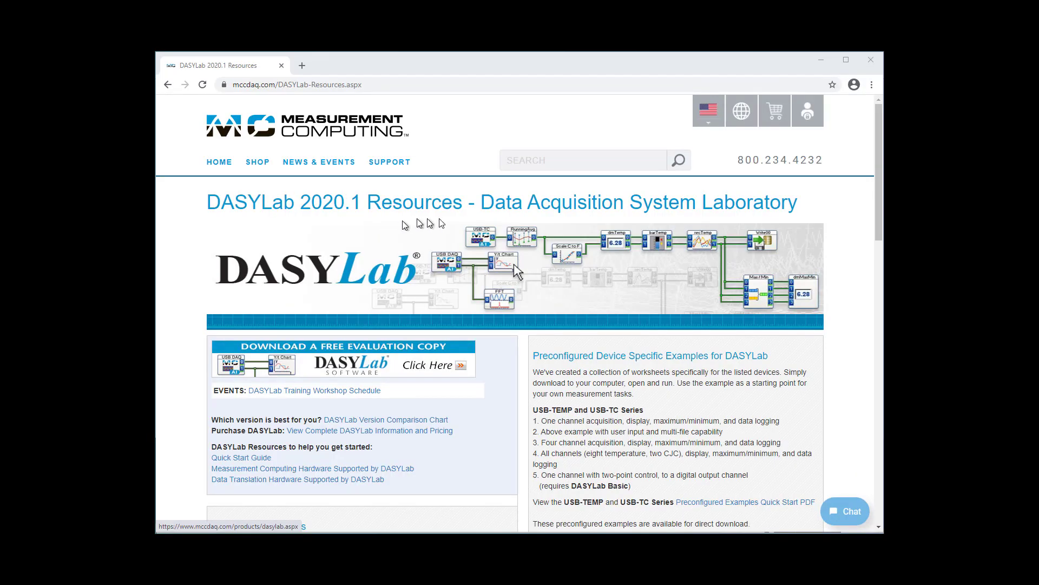
Step: Switch to the DASYLab 2020.1 Resources page in the browser and open the DASYLab DDE Examples technical note PDF
{"action": "scroll", "coordinate": [440, 219], "scroll_direction": "down", "scroll_amount": 3}
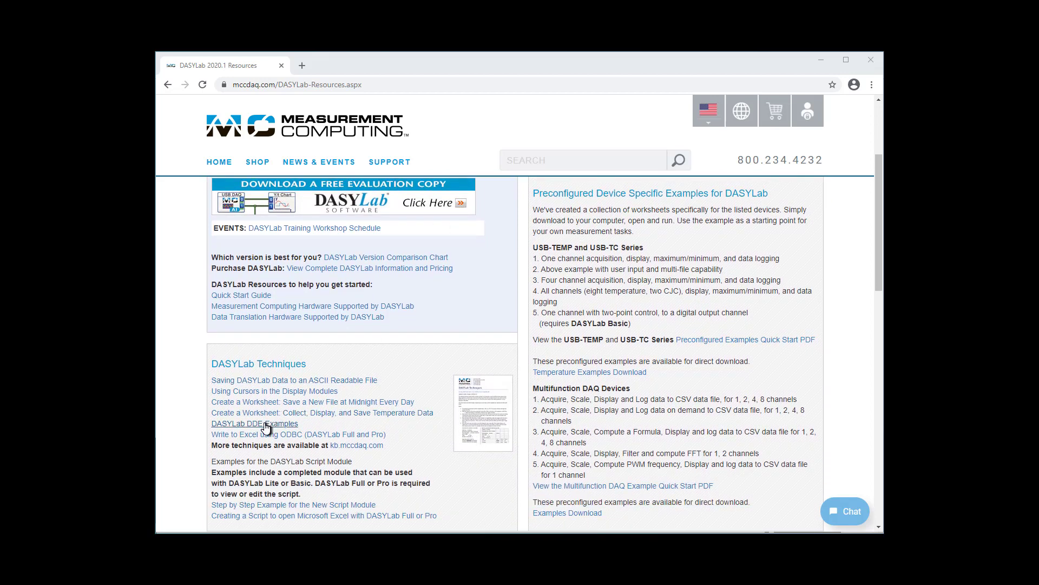
{"action": "left_click", "coordinate": [237, 425]}
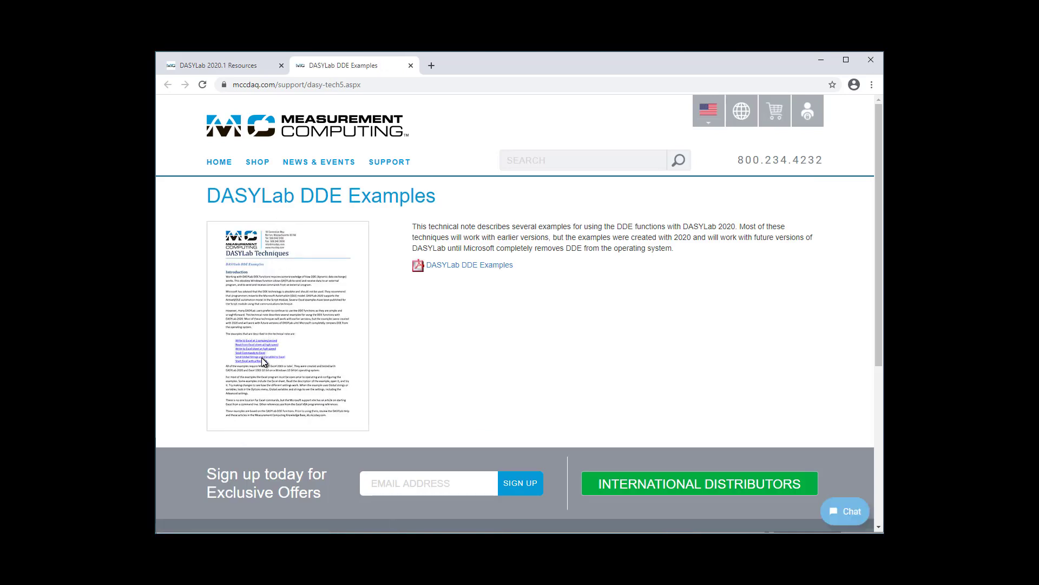
{"action": "left_click", "coordinate": [481, 265]}
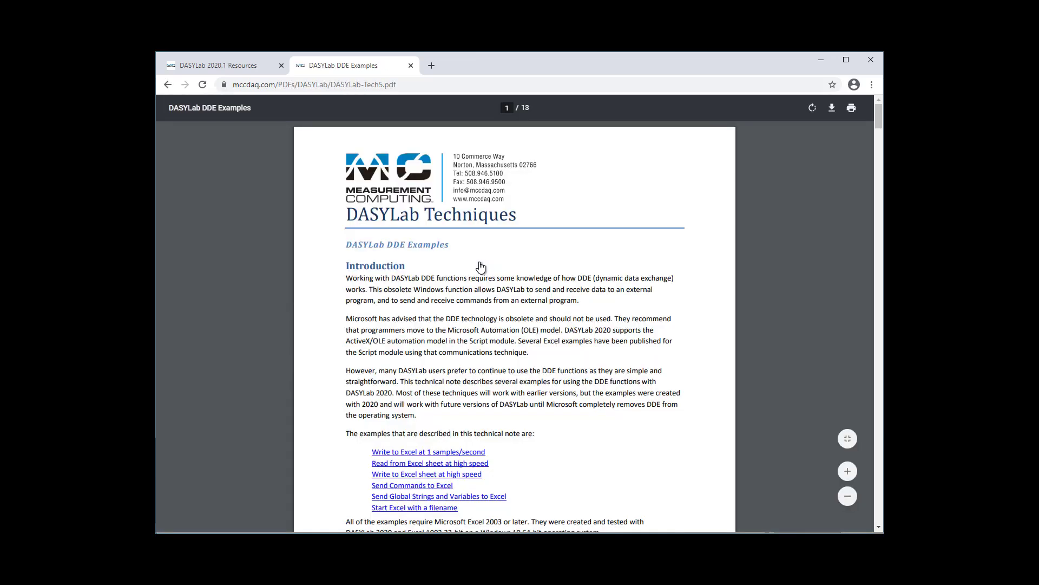
Step: Follow the download link in the PDF's Examples section on page 4 and open the DASYLab_2020_DDE_Examples_and_technical_note folder
{"action": "scroll", "coordinate": [490, 293], "scroll_direction": "down", "scroll_amount": 4}
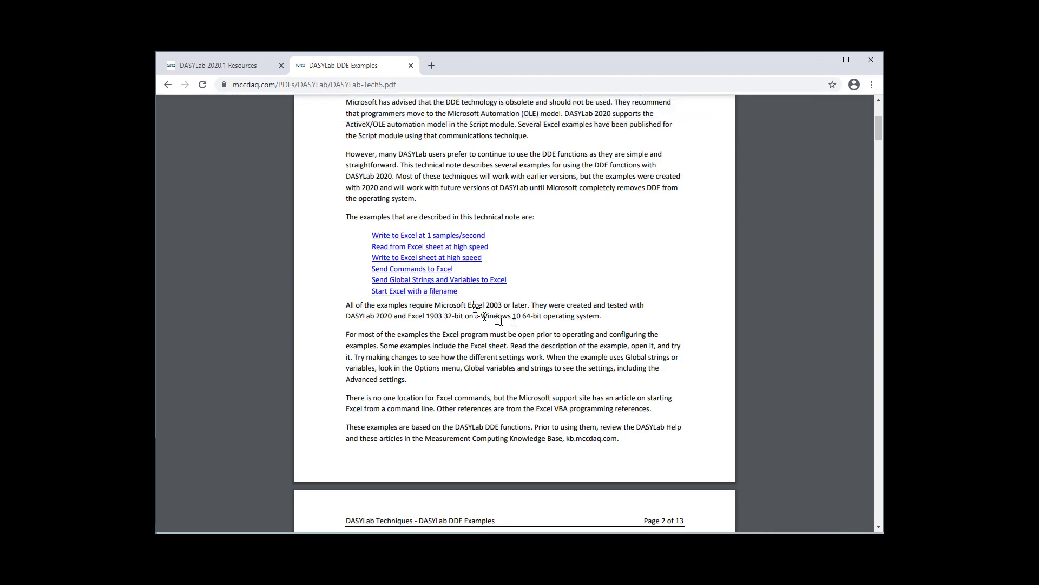
{"action": "scroll", "coordinate": [533, 321], "scroll_direction": "down", "scroll_amount": 5}
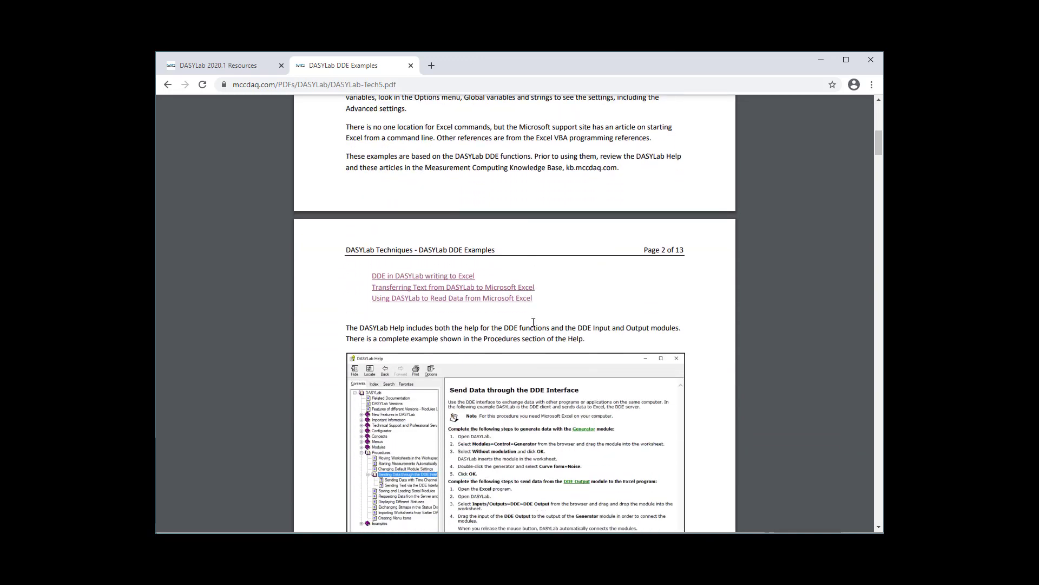
{"action": "scroll", "coordinate": [534, 322], "scroll_direction": "down", "scroll_amount": 20}
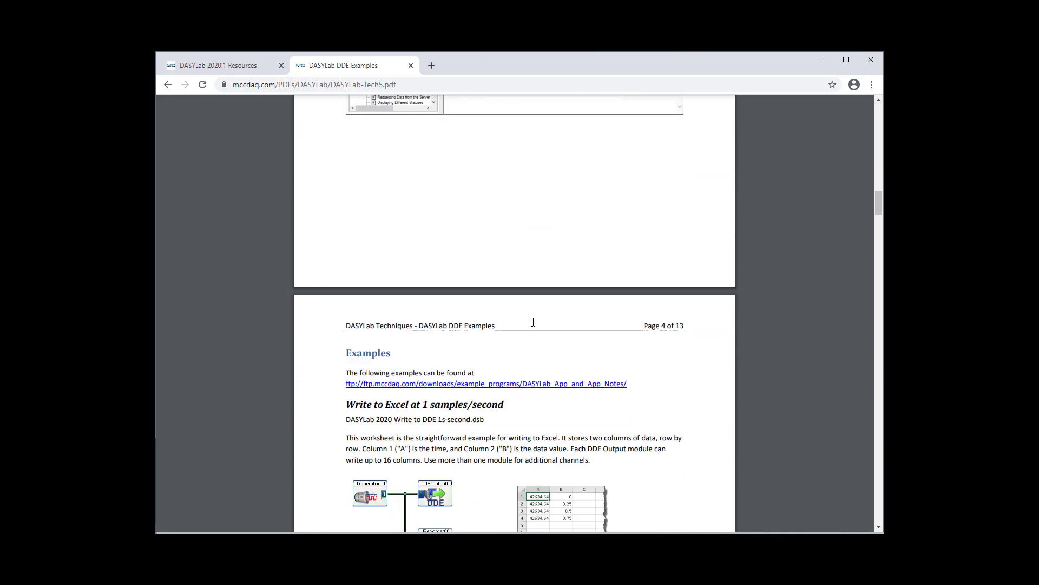
{"action": "scroll", "coordinate": [533, 322], "scroll_direction": "down", "scroll_amount": 4}
{"action": "scroll", "coordinate": [533, 323], "scroll_direction": "up", "scroll_amount": 6}
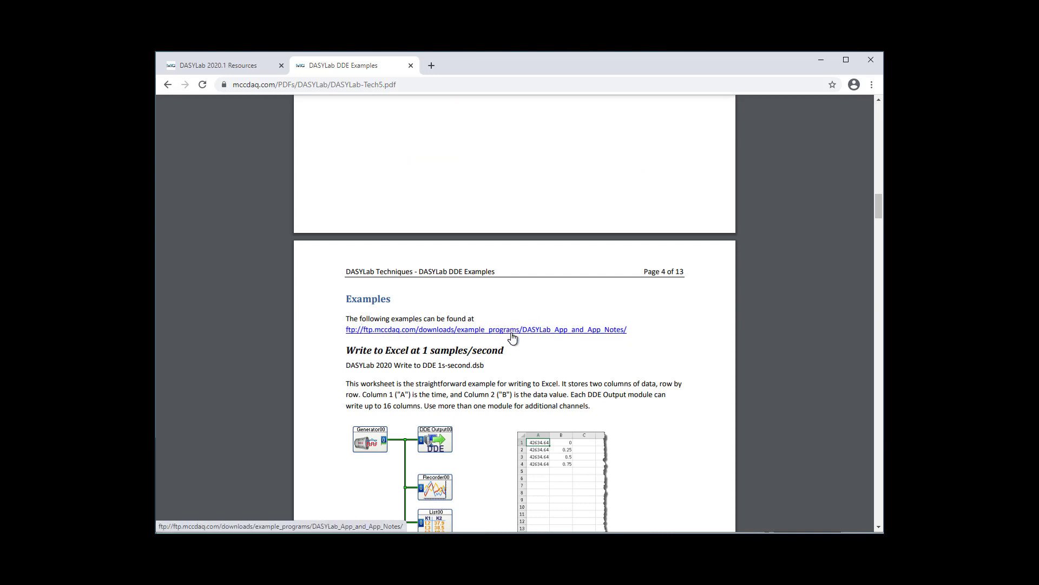
{"action": "left_click", "coordinate": [482, 330]}
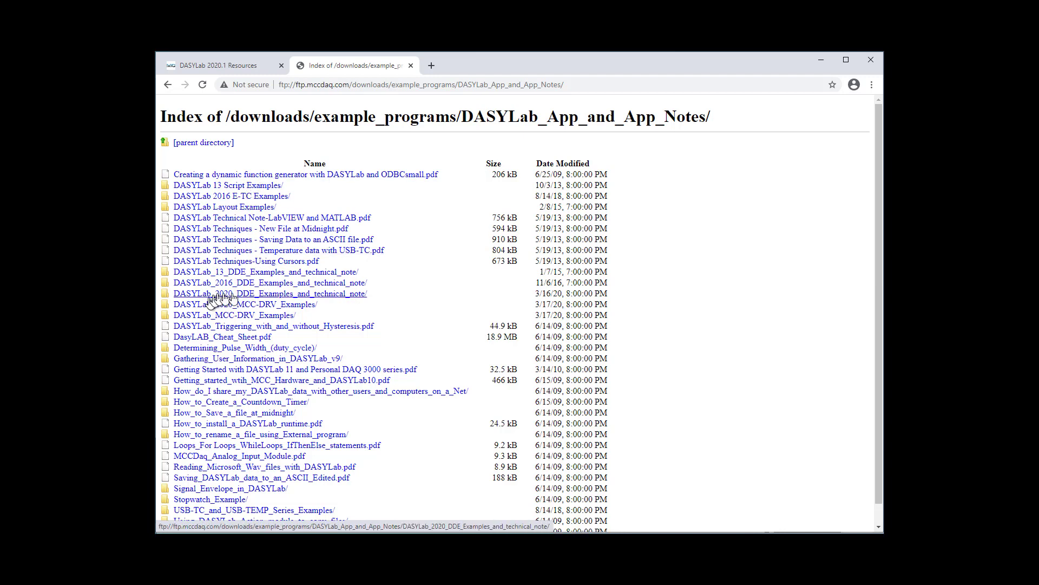
{"action": "left_click", "coordinate": [260, 295]}
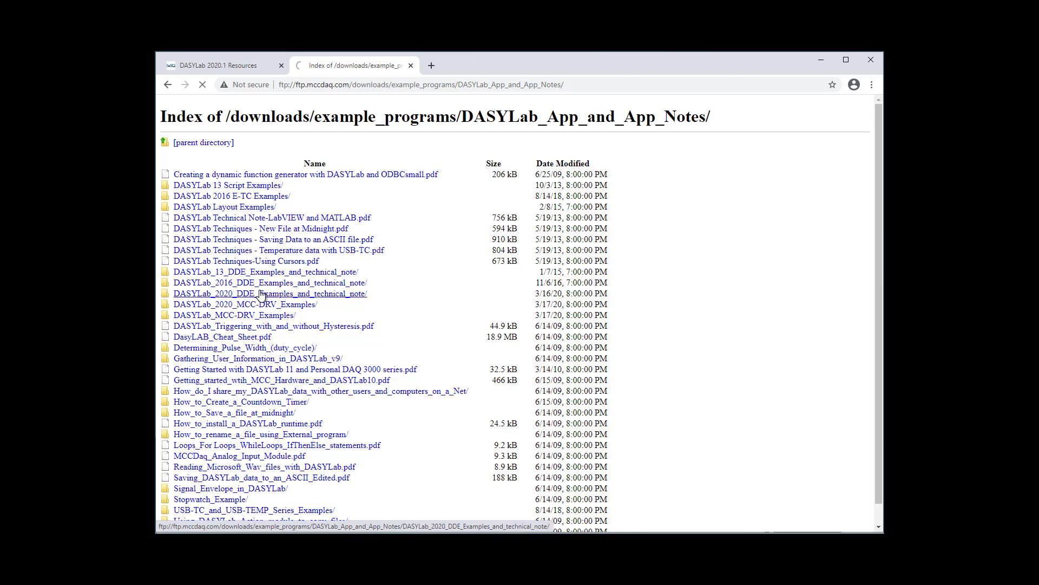
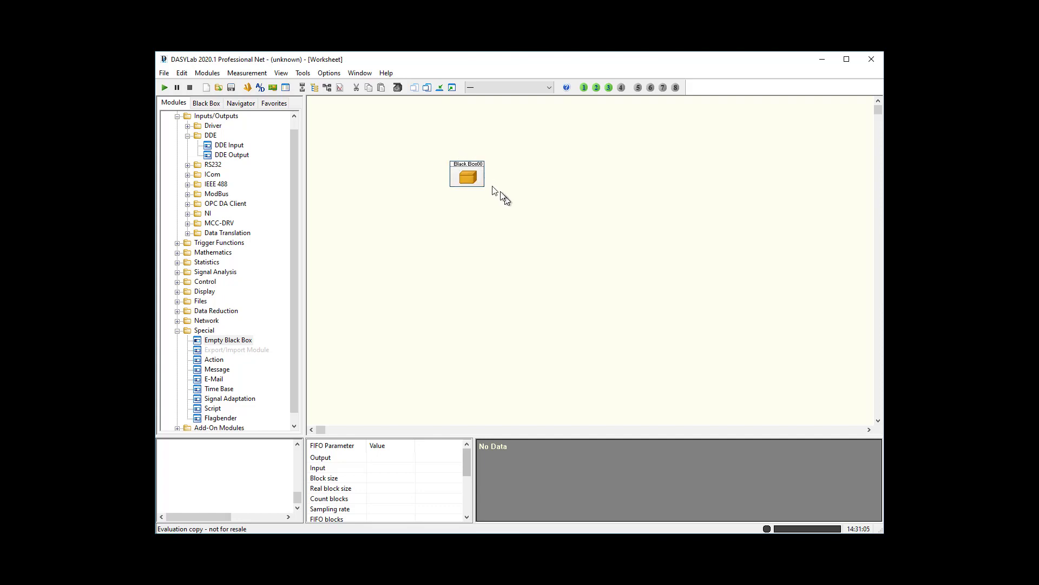
Step: Open the Black Box00 module in DASYLab and place an Export/Import module inside it, set to import data on one channel
{"action": "right_click", "coordinate": [468, 168]}
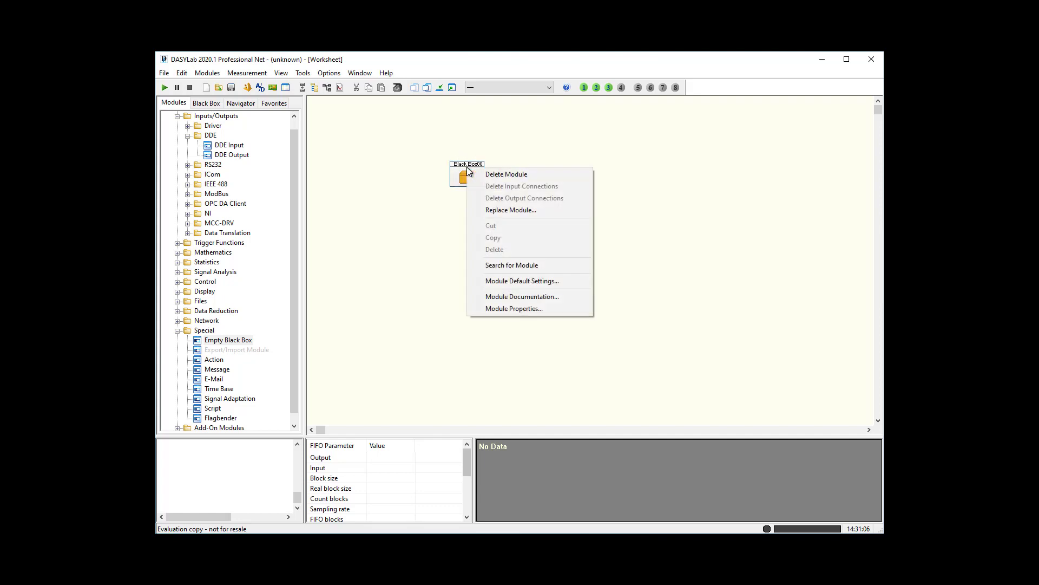
{"action": "left_click", "coordinate": [515, 309]}
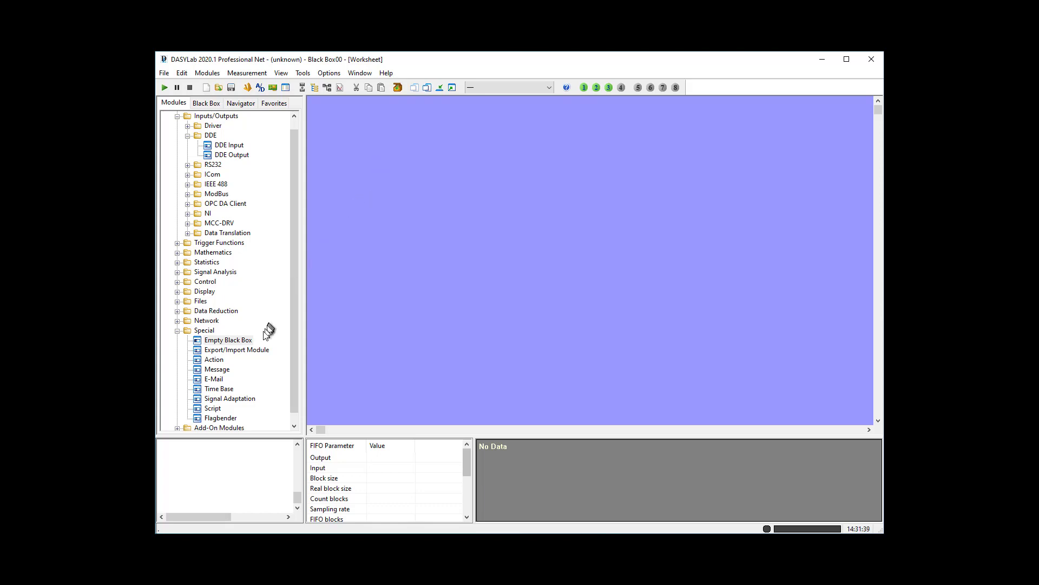
{"action": "left_click", "coordinate": [231, 351]}
{"action": "left_click_drag", "start_coordinate": [230, 351], "coordinate": [368, 162]}
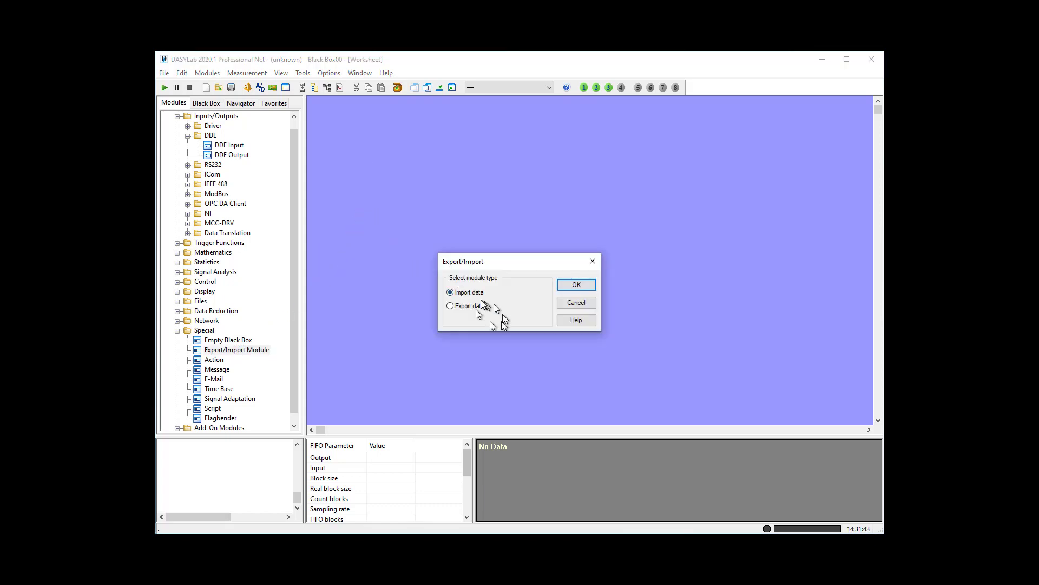
{"action": "left_click", "coordinate": [582, 286]}
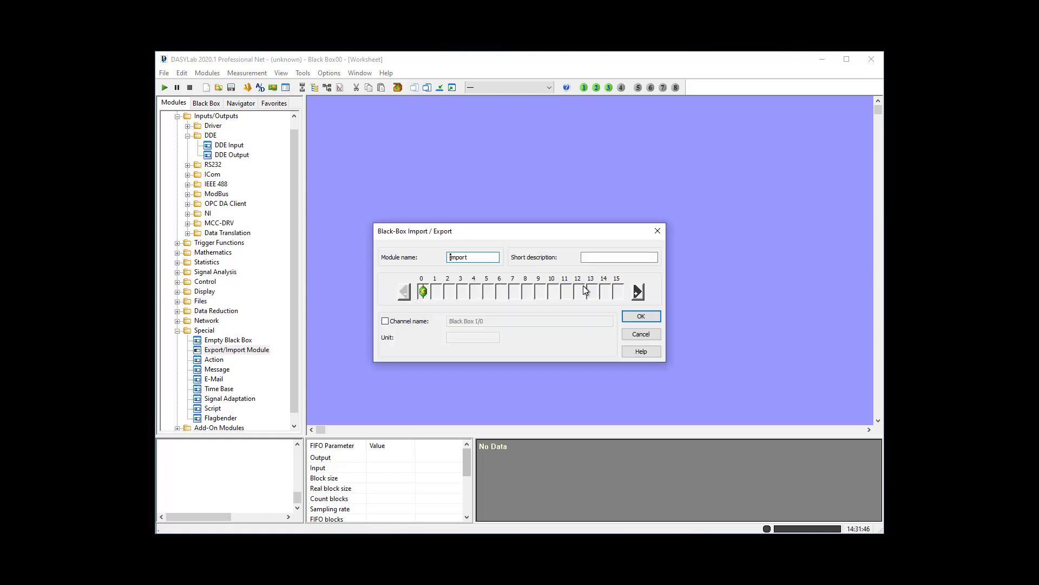
{"action": "left_click", "coordinate": [642, 318]}
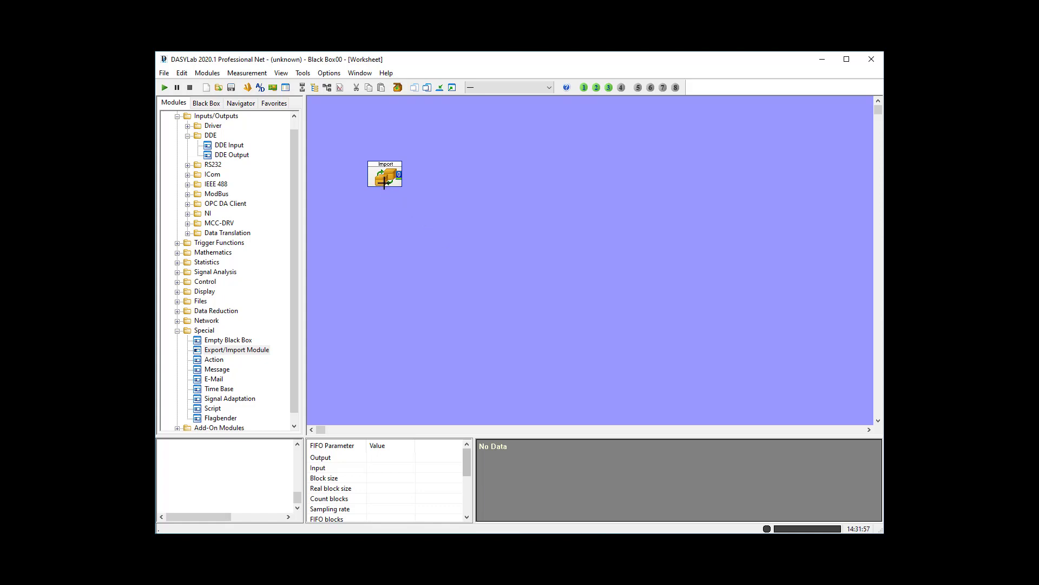
Step: Add a Statistical Values module to the right of the Import module and give it five channels, 0 to 4
{"action": "left_click", "coordinate": [179, 265]}
{"action": "left_click", "coordinate": [228, 272]}
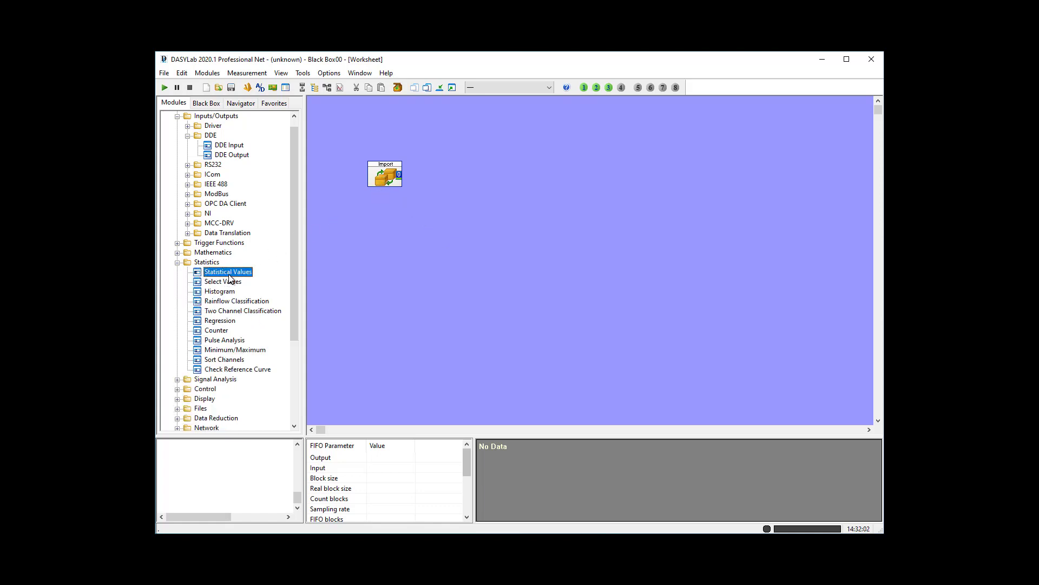
{"action": "left_click", "coordinate": [449, 160]}
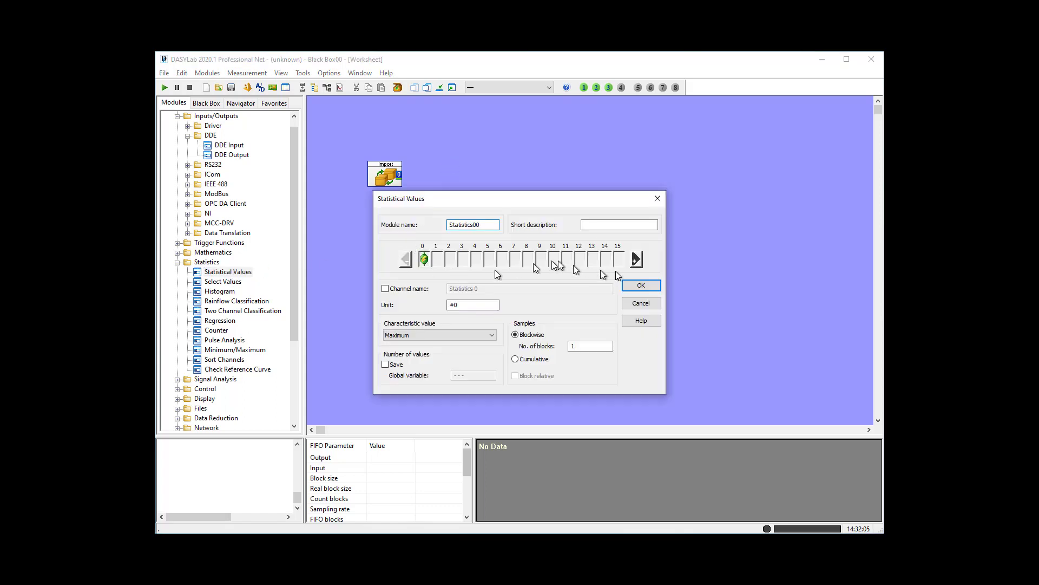
{"action": "left_click", "coordinate": [637, 261]}
{"action": "left_click", "coordinate": [637, 261]}
{"action": "left_click", "coordinate": [637, 261]}
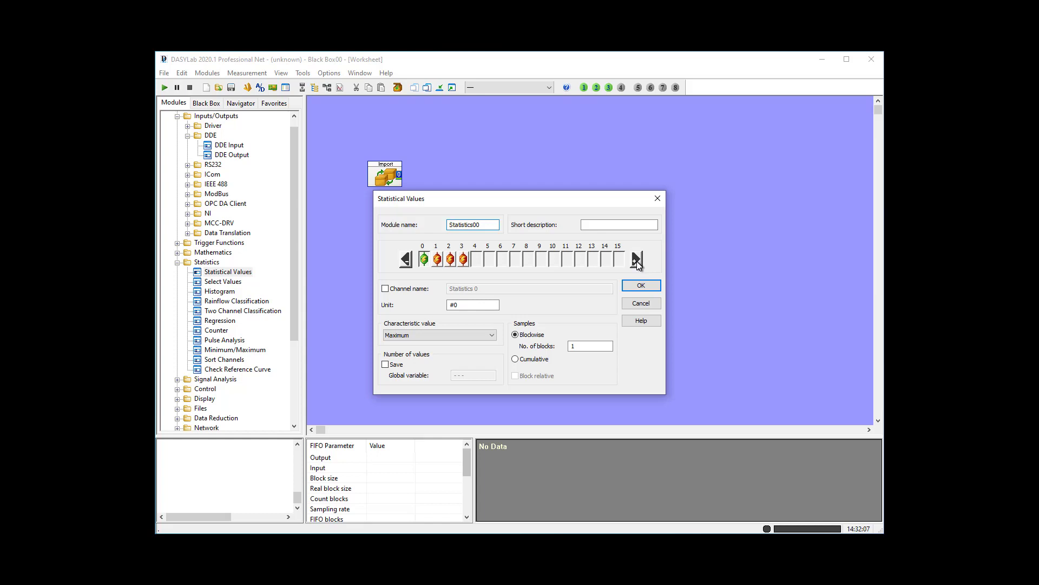
{"action": "left_click", "coordinate": [637, 261]}
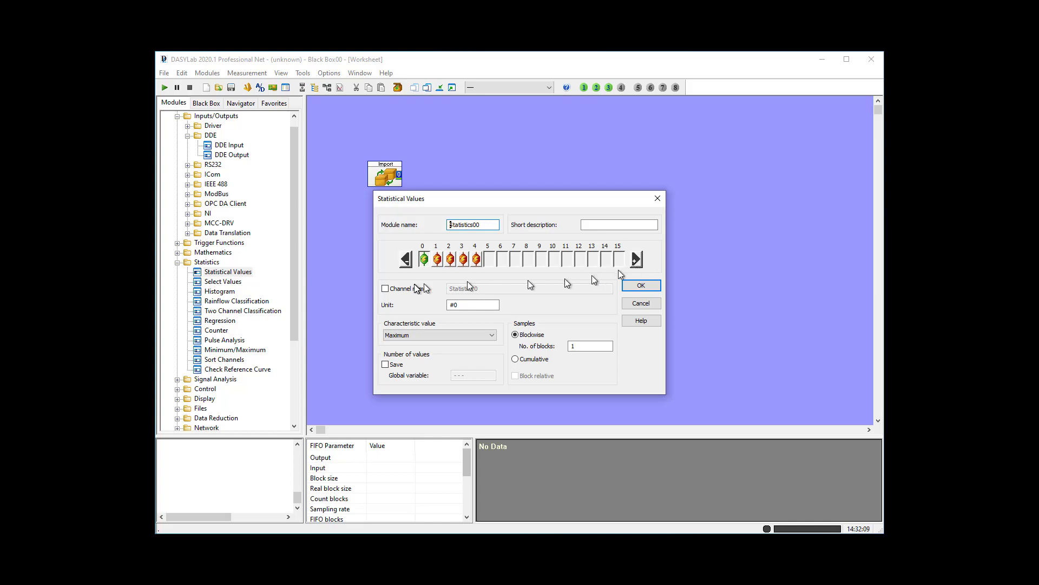
Step: Enable custom channel names and set the characteristic value to Minimum for channel 0 and RMS for channel 2
{"action": "left_click", "coordinate": [385, 289]}
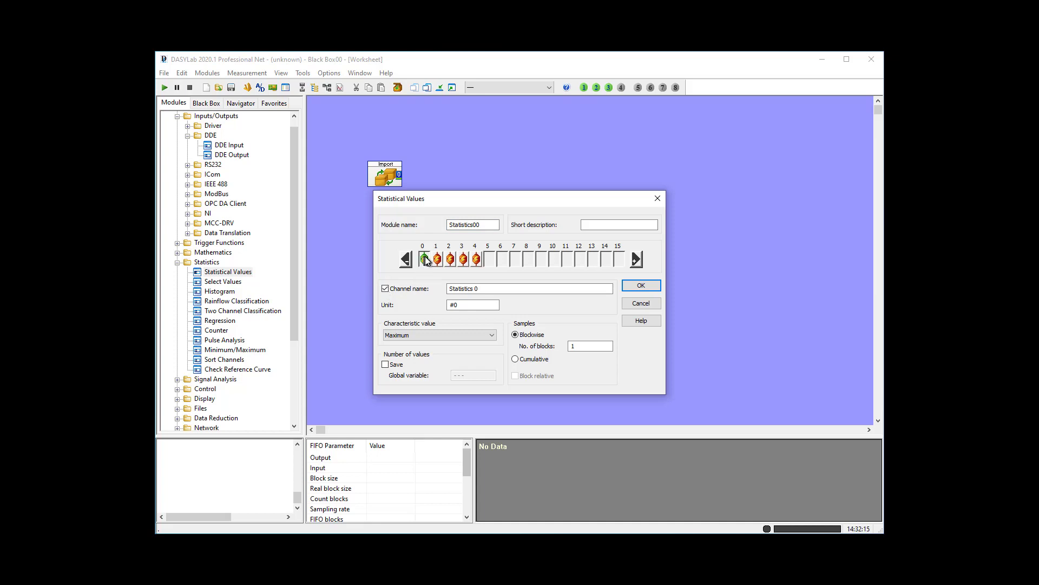
{"action": "left_click", "coordinate": [411, 335]}
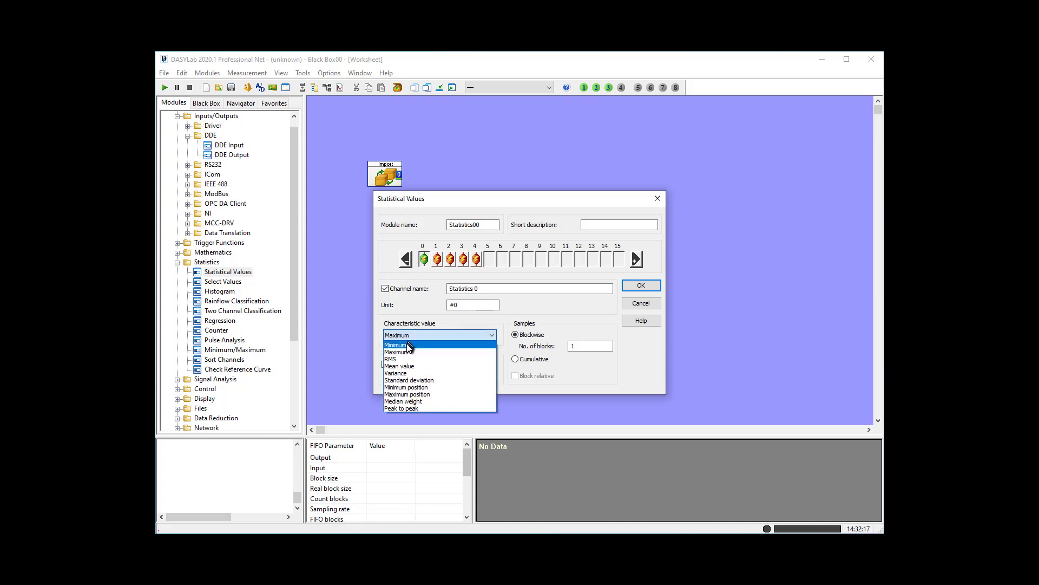
{"action": "left_click", "coordinate": [408, 346]}
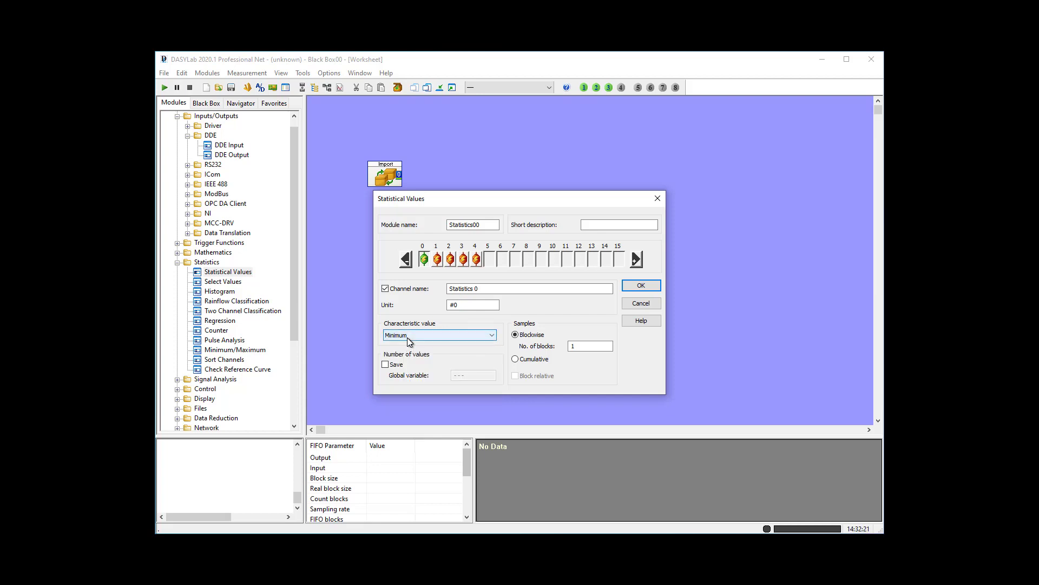
{"action": "key", "text": "Page_Down"}
{"action": "left_click", "coordinate": [451, 260]}
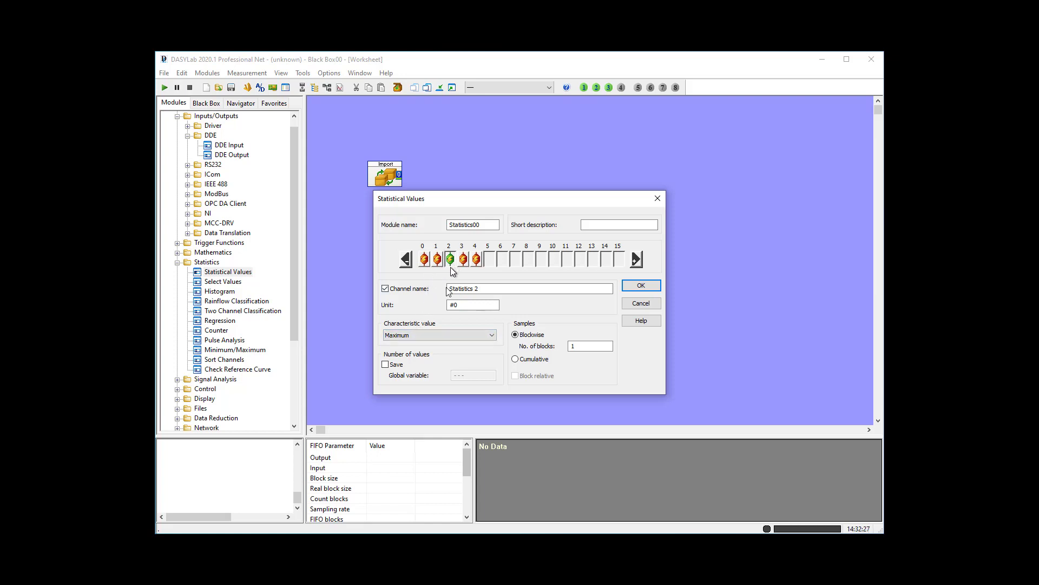
{"action": "left_click", "coordinate": [428, 335]}
{"action": "left_click", "coordinate": [420, 359]}
{"action": "key", "text": "Page_Down"}
Step: Set the characteristic value to Mean value for channel 3 and Peak to peak for channel 4
{"action": "left_click", "coordinate": [414, 339]}
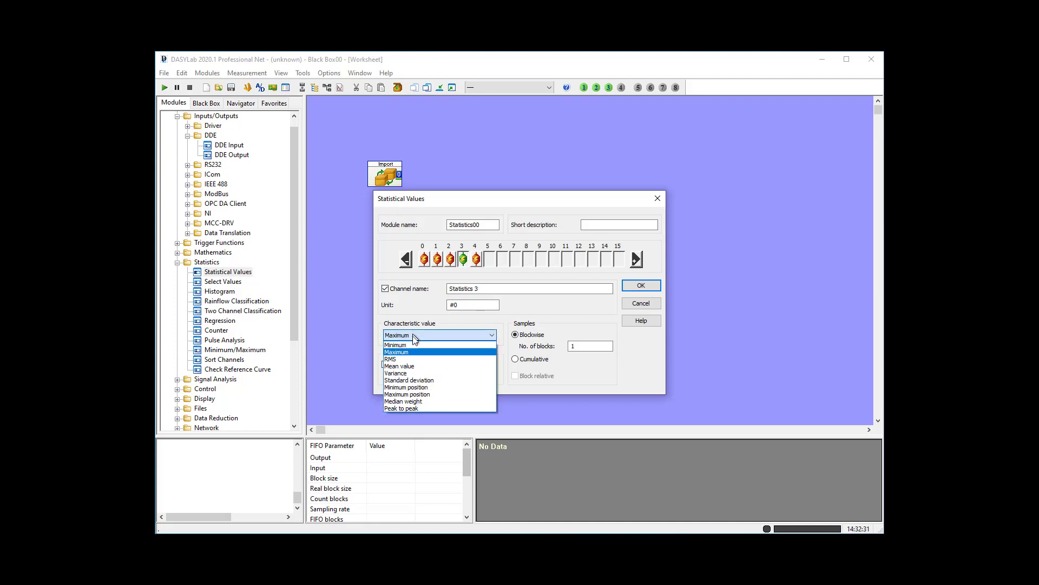
{"action": "left_click", "coordinate": [404, 367]}
{"action": "key", "text": "Page_Down"}
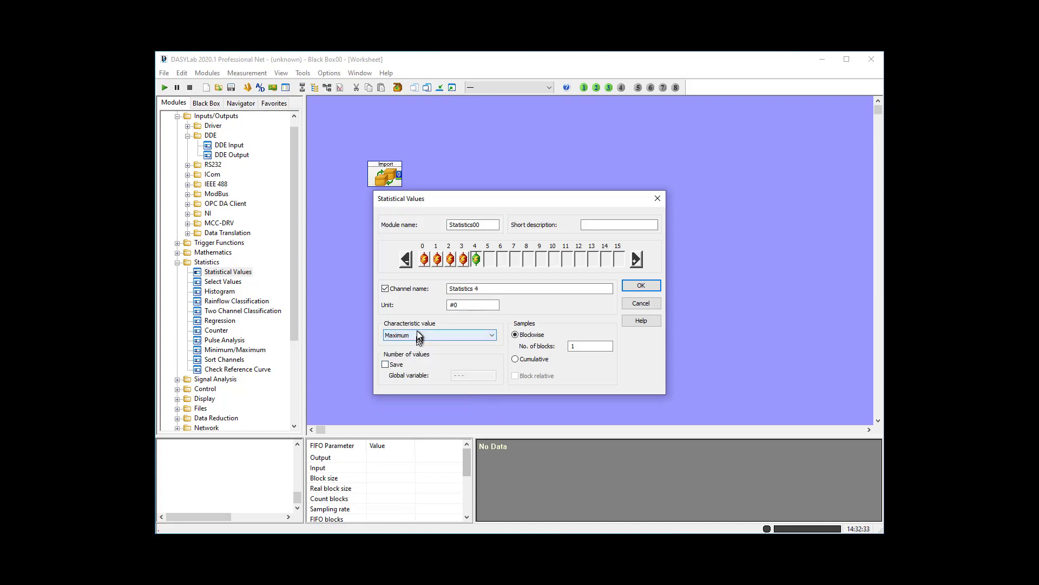
{"action": "left_click", "coordinate": [417, 335]}
{"action": "left_click", "coordinate": [425, 408]}
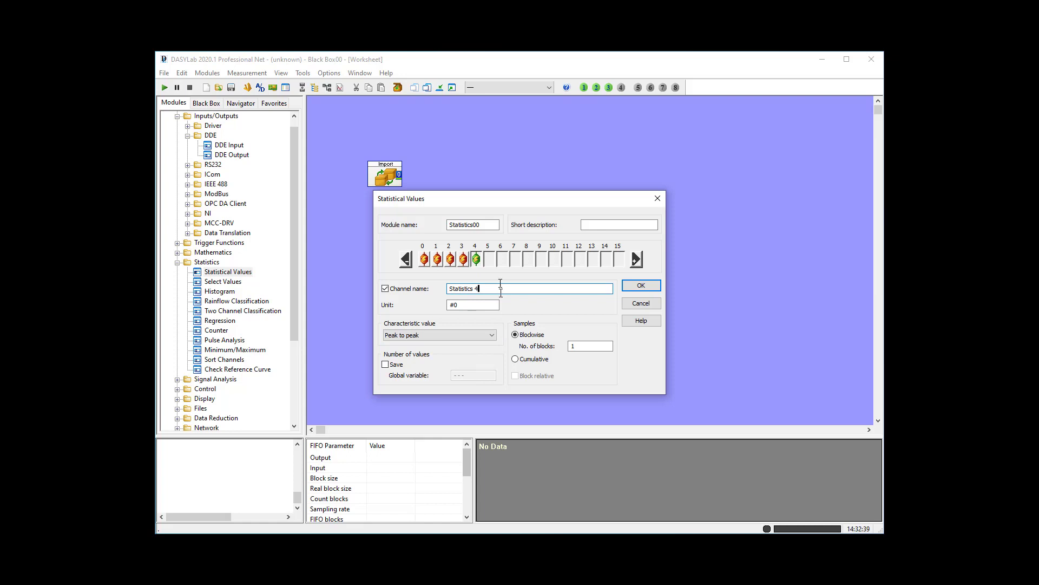
Step: Name statistics channel 4 P2P and channel 3 Mean
{"action": "left_click_drag", "start_coordinate": [494, 289], "coordinate": [420, 291]}
{"action": "type", "text": "P2P"}
{"action": "key", "text": "Page_Up"}
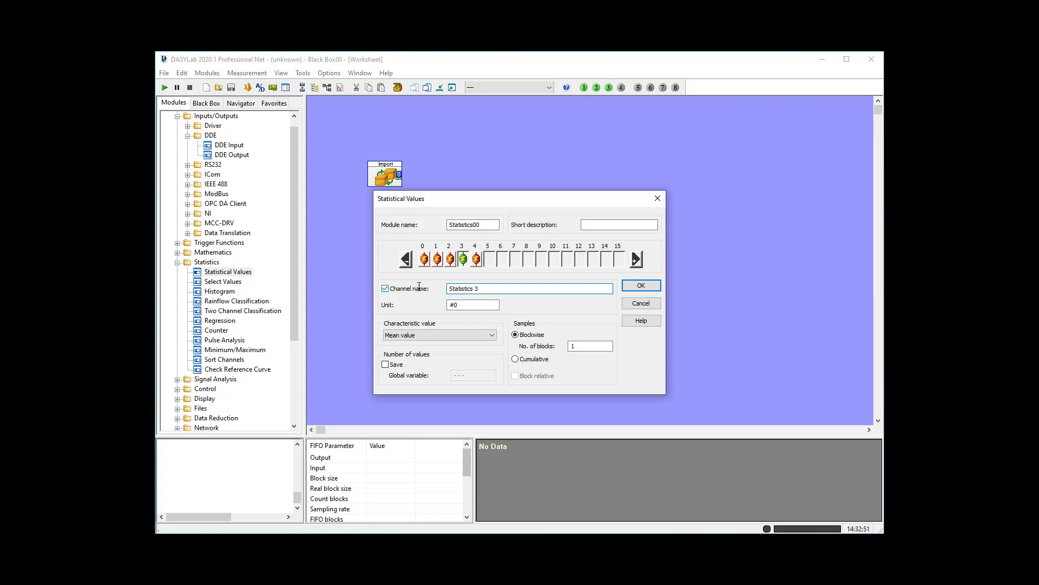
{"action": "key", "text": "Delete"}
{"action": "key", "text": "Delete"}
{"action": "key", "text": "Delete"}
{"action": "key", "text": "Delete"}
{"action": "key", "text": "Delete"}
{"action": "key", "text": "Delete"}
{"action": "key", "text": "Delete"}
{"action": "key", "text": "Delete"}
{"action": "key", "text": "Delete"}
{"action": "key", "text": "Delete"}
{"action": "key", "text": "Delete"}
{"action": "type", "text": "Mean"}
Step: Name statistics channel 2 RMS and channel 1 Maximum
{"action": "key", "text": "Page_Up"}
{"action": "key", "text": "Delete"}
{"action": "key", "text": "Delete"}
{"action": "key", "text": "Delete"}
{"action": "key", "text": "Delete"}
{"action": "key", "text": "Delete"}
{"action": "key", "text": "Delete"}
{"action": "key", "text": "Delete"}
{"action": "key", "text": "Delete"}
{"action": "key", "text": "Delete"}
{"action": "key", "text": "Delete"}
{"action": "key", "text": "Delete"}
{"action": "type", "text": "RMS"}
{"action": "key", "text": "Page_Up"}
{"action": "key", "text": "Delete"}
{"action": "key", "text": "Delete"}
{"action": "key", "text": "Delete"}
{"action": "key", "text": "Delete"}
{"action": "key", "text": "Delete"}
{"action": "key", "text": "Delete"}
{"action": "key", "text": "Delete"}
{"action": "key", "text": "Delete"}
{"action": "key", "text": "Delete"}
{"action": "type", "text": "Maximum"}
Step: Name statistics channel 0 Minimum, review the other channels' names and apply the module settings
{"action": "key", "text": "Page_Up"}
{"action": "key", "text": "Delete"}
{"action": "key", "text": "Delete"}
{"action": "key", "text": "Delete"}
{"action": "key", "text": "Delete"}
{"action": "key", "text": "Delete"}
{"action": "key", "text": "Delete"}
{"action": "key", "text": "Delete"}
{"action": "key", "text": "Delete"}
{"action": "key", "text": "Delete"}
{"action": "key", "text": "Delete"}
{"action": "key", "text": "Delete"}
{"action": "key", "text": "Delete"}
{"action": "type", "text": "Miniumum"}
{"action": "left_click", "coordinate": [437, 259]}
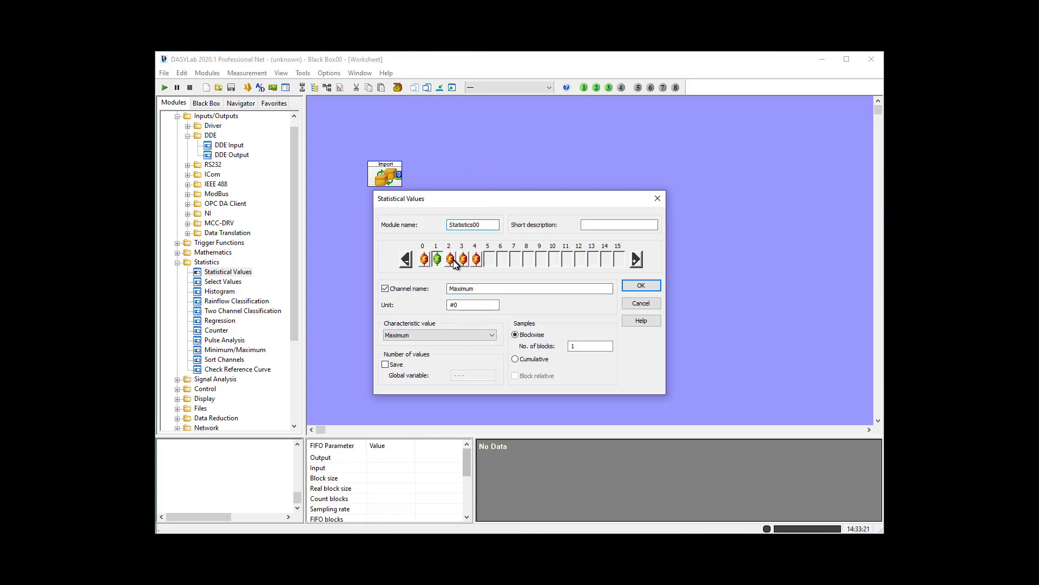
{"action": "left_click", "coordinate": [453, 260]}
{"action": "left_click", "coordinate": [465, 261]}
{"action": "left_click", "coordinate": [475, 260]}
{"action": "left_click", "coordinate": [643, 286]}
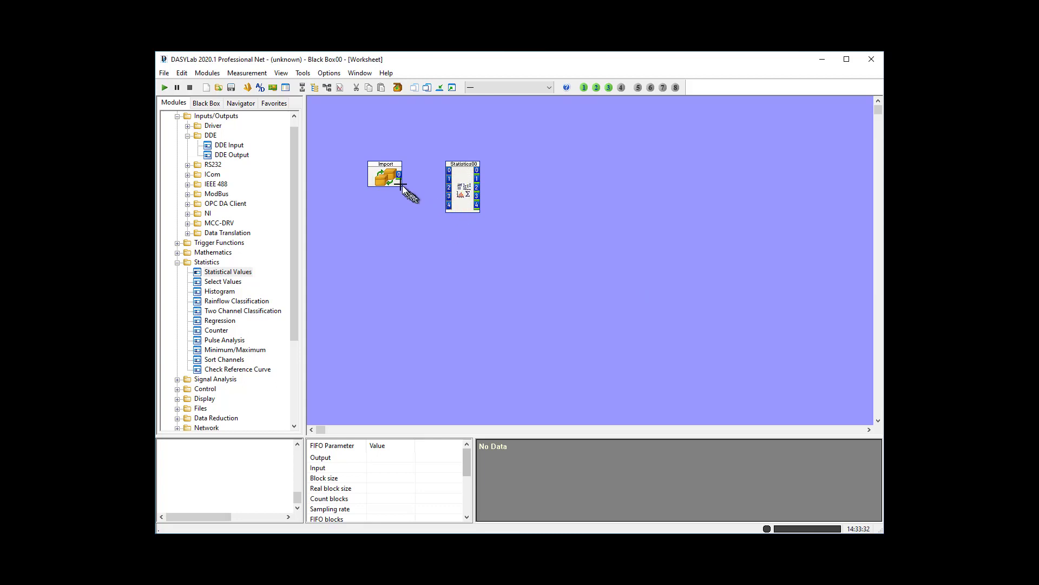
Step: Wire the Import module's output to all five inputs of the Statistics00 module
{"action": "left_click_drag", "start_coordinate": [399, 174], "coordinate": [449, 173]}
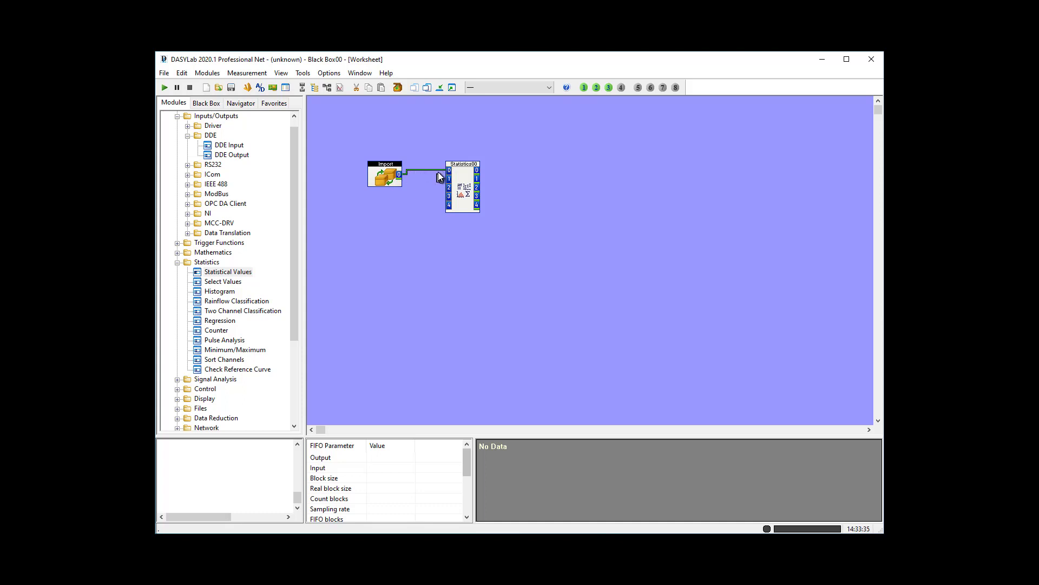
{"action": "left_click_drag", "start_coordinate": [438, 171], "coordinate": [440, 184]}
{"action": "left_click", "coordinate": [437, 178]}
{"action": "left_click", "coordinate": [448, 187]}
{"action": "left_click", "coordinate": [438, 188]}
{"action": "left_click", "coordinate": [449, 196]}
{"action": "left_click", "coordinate": [437, 197]}
{"action": "left_click", "coordinate": [449, 204]}
Step: Add an Export module with five channels and attach its inputs directly to the Statistics00 outputs
{"action": "scroll", "coordinate": [221, 368], "scroll_direction": "down", "scroll_amount": 4}
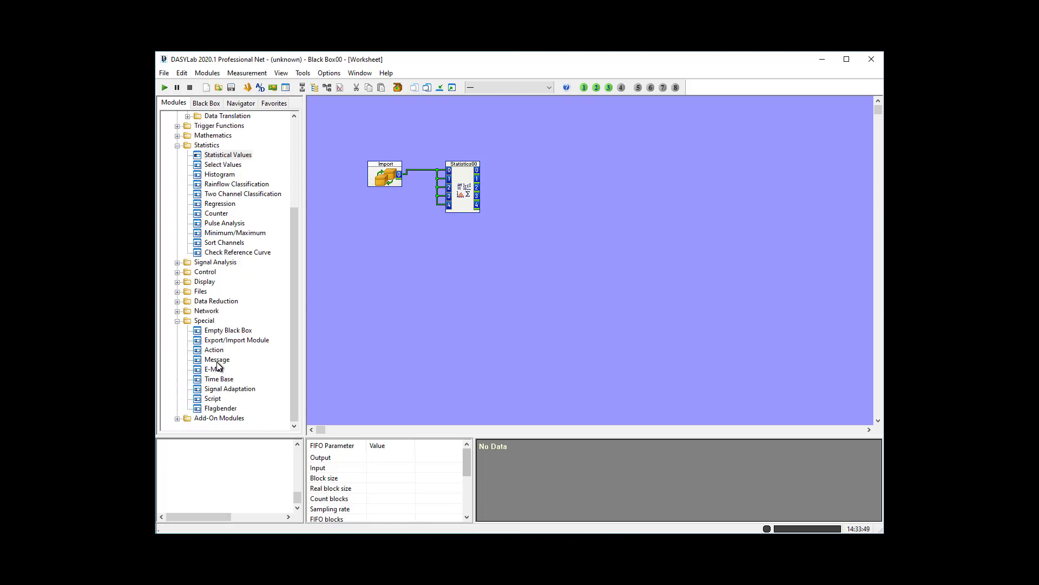
{"action": "left_click", "coordinate": [220, 341]}
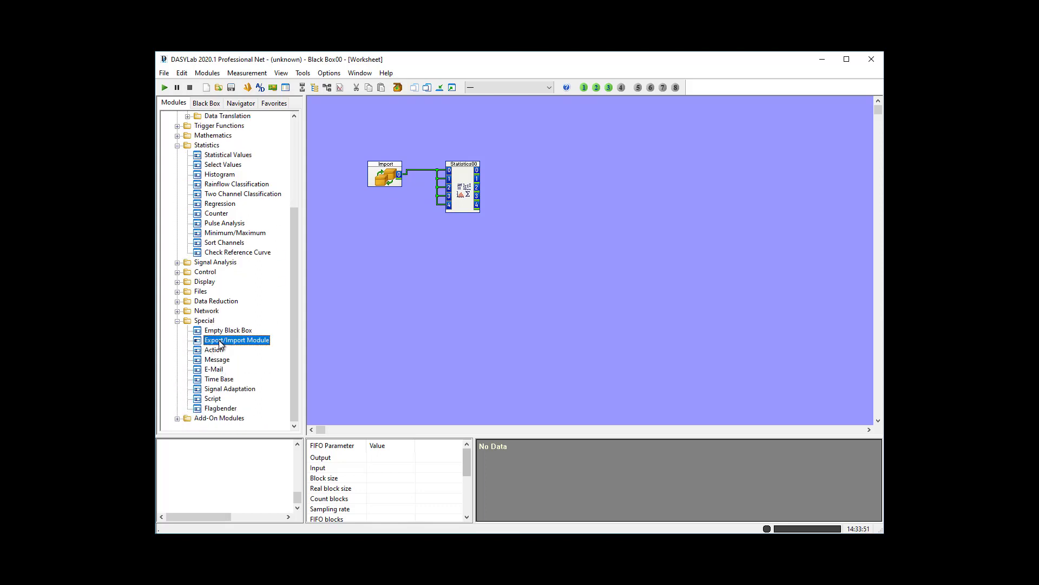
{"action": "left_click", "coordinate": [525, 161]}
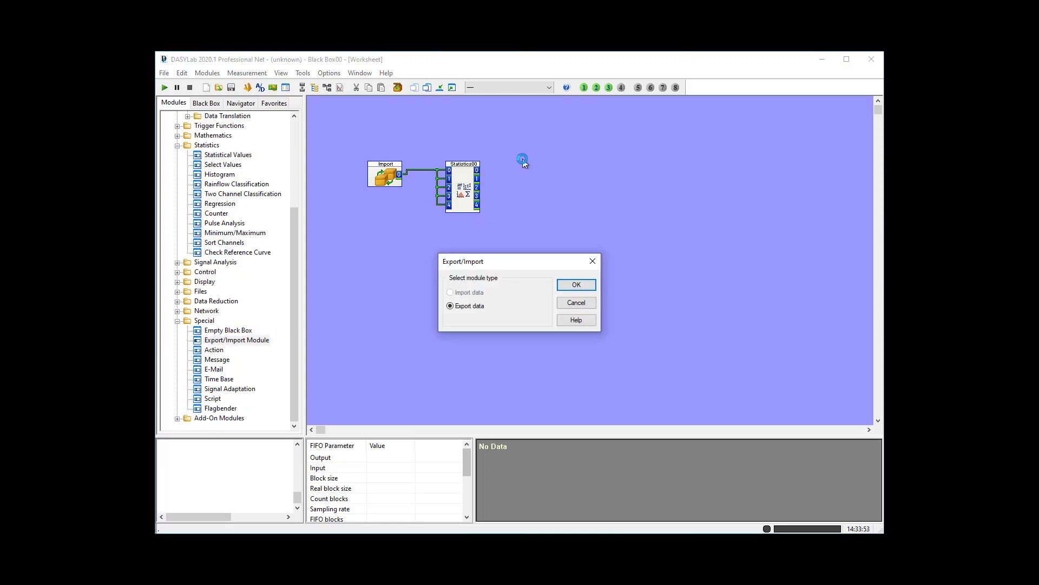
{"action": "left_click", "coordinate": [577, 285]}
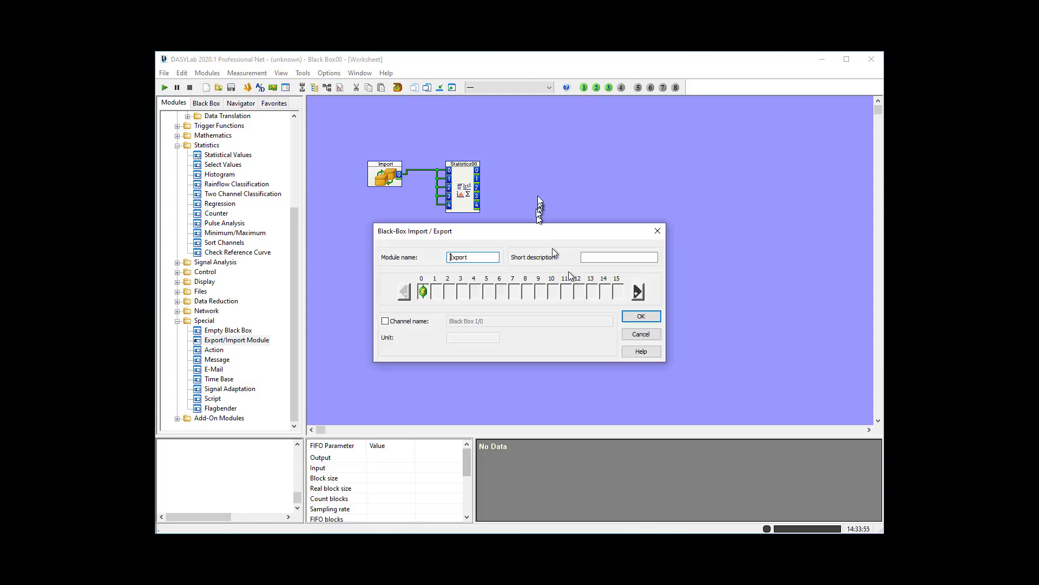
{"action": "left_click", "coordinate": [640, 293]}
{"action": "left_click", "coordinate": [640, 293]}
{"action": "left_click", "coordinate": [640, 293]}
{"action": "left_click", "coordinate": [639, 293]}
{"action": "left_click", "coordinate": [640, 315]}
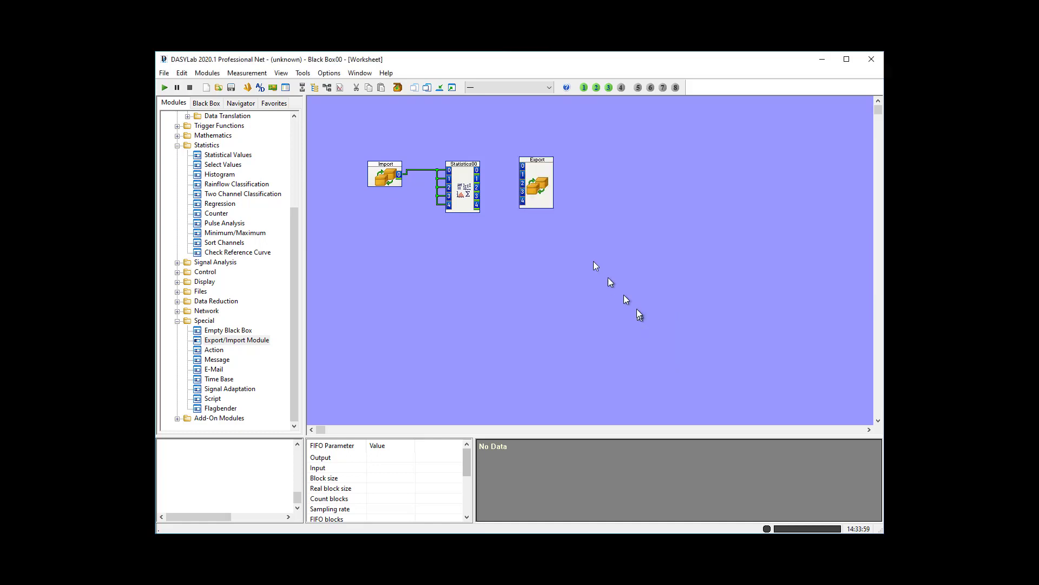
{"action": "left_click_drag", "start_coordinate": [541, 189], "coordinate": [506, 190]}
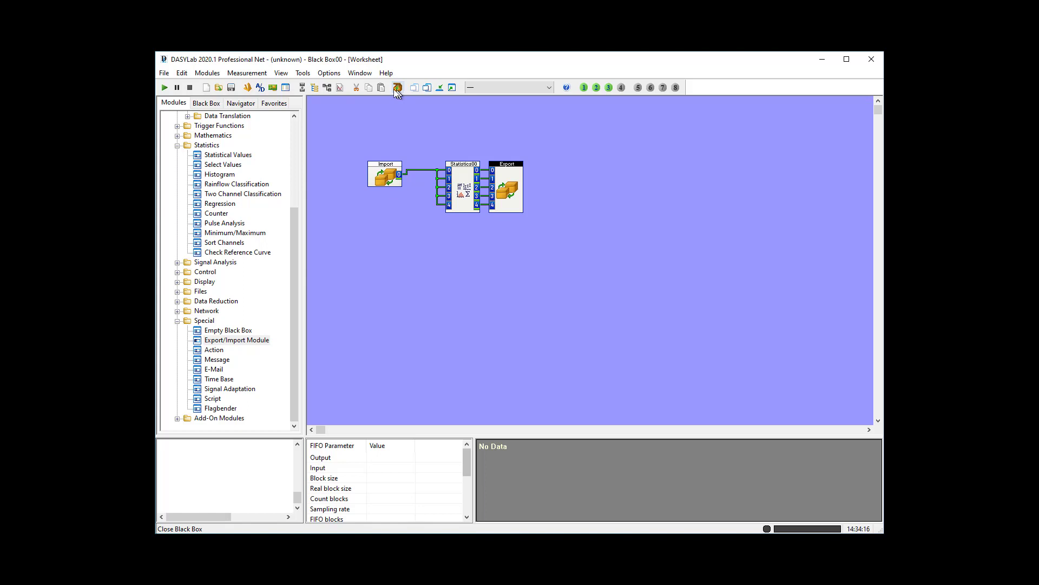
Step: Close the Black Box and move its module slightly to the right on the main worksheet
{"action": "left_click", "coordinate": [182, 75]}
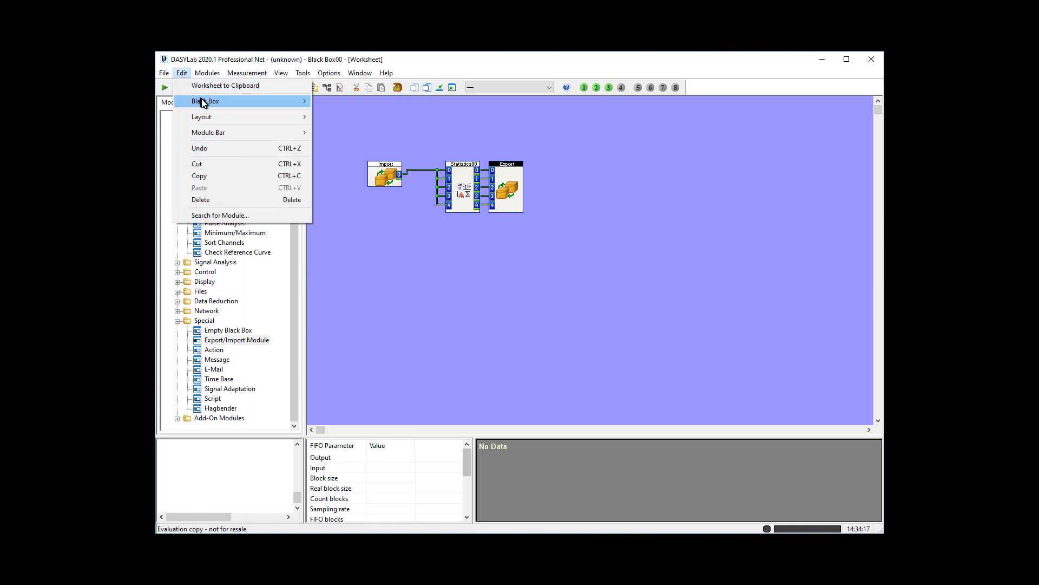
{"action": "mouse_move", "coordinate": [202, 101]}
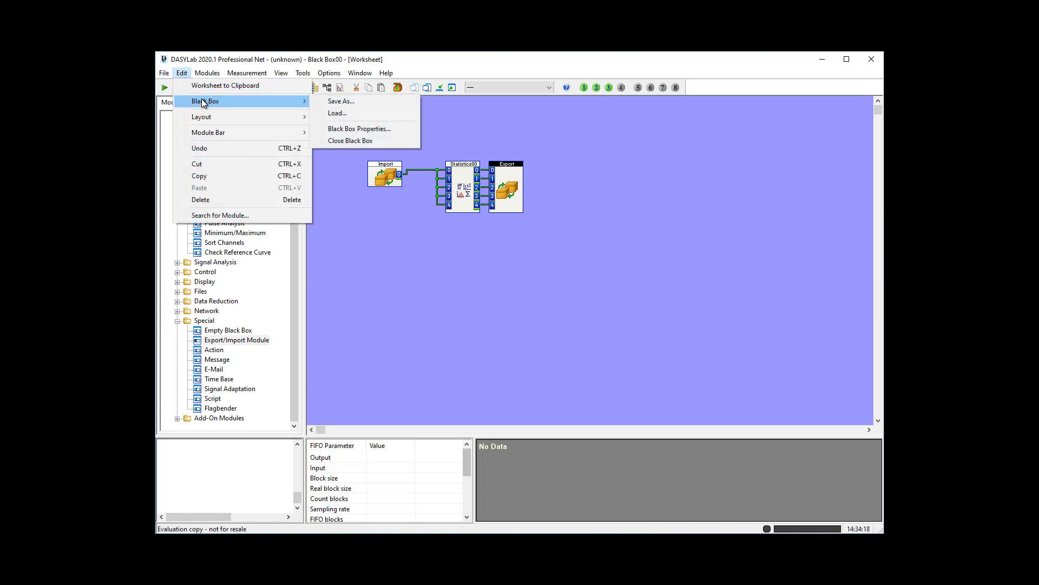
{"action": "left_click", "coordinate": [368, 140]}
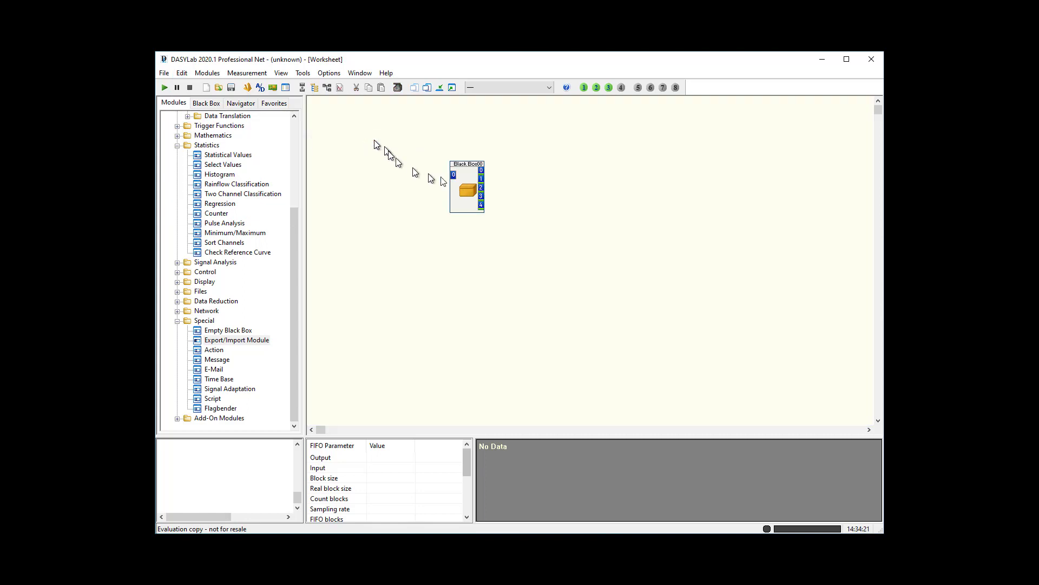
{"action": "left_click_drag", "start_coordinate": [460, 186], "coordinate": [490, 187]}
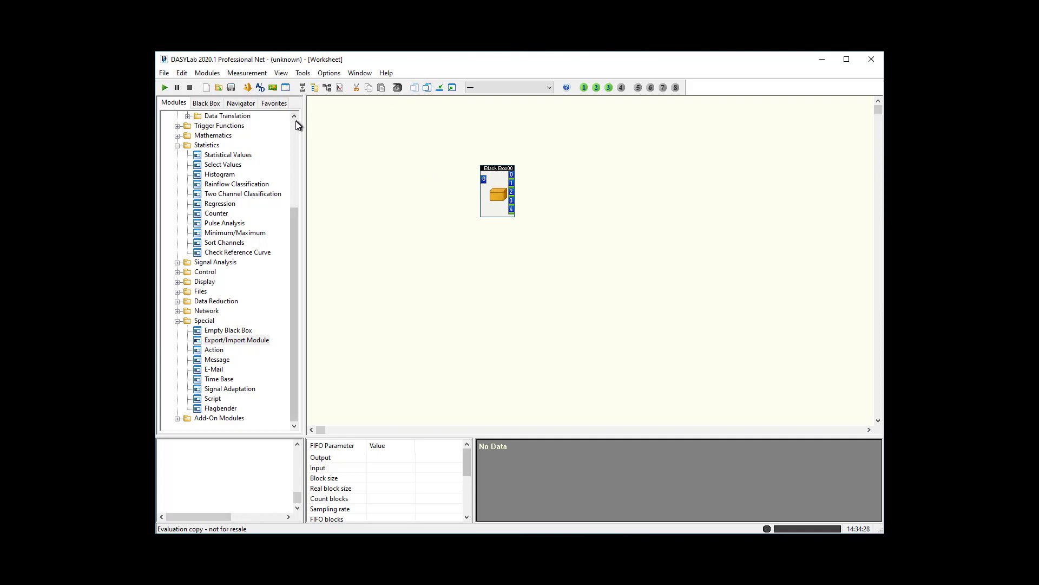
Step: Add an MCC-DRV Analog Input for the USB-201's AI Channel 0..7 with channel 0 active and wire it to the Black Box input
{"action": "scroll", "coordinate": [297, 125], "scroll_direction": "up", "scroll_amount": 4}
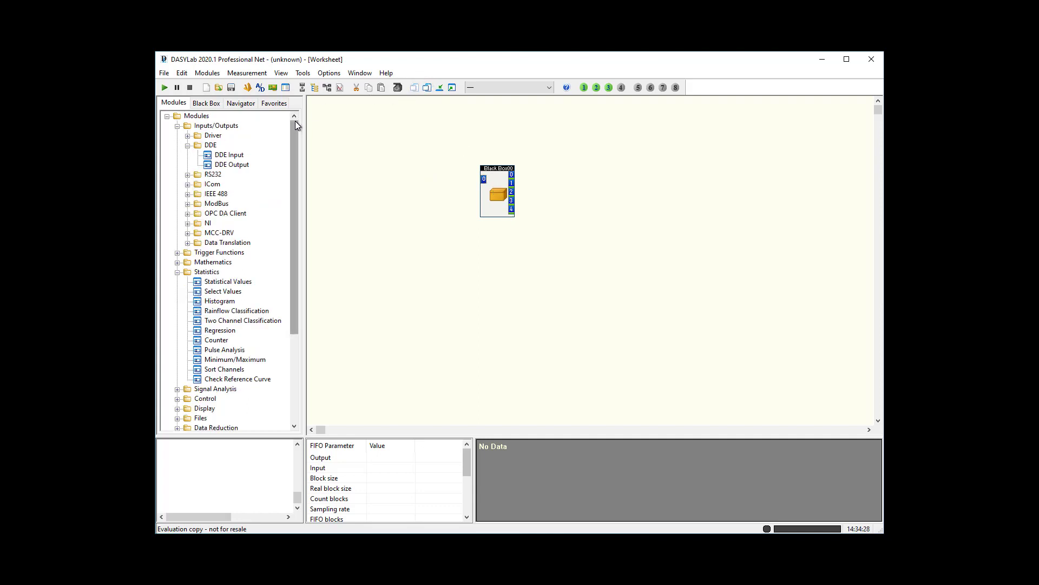
{"action": "left_click", "coordinate": [187, 145]}
{"action": "left_click", "coordinate": [187, 213]}
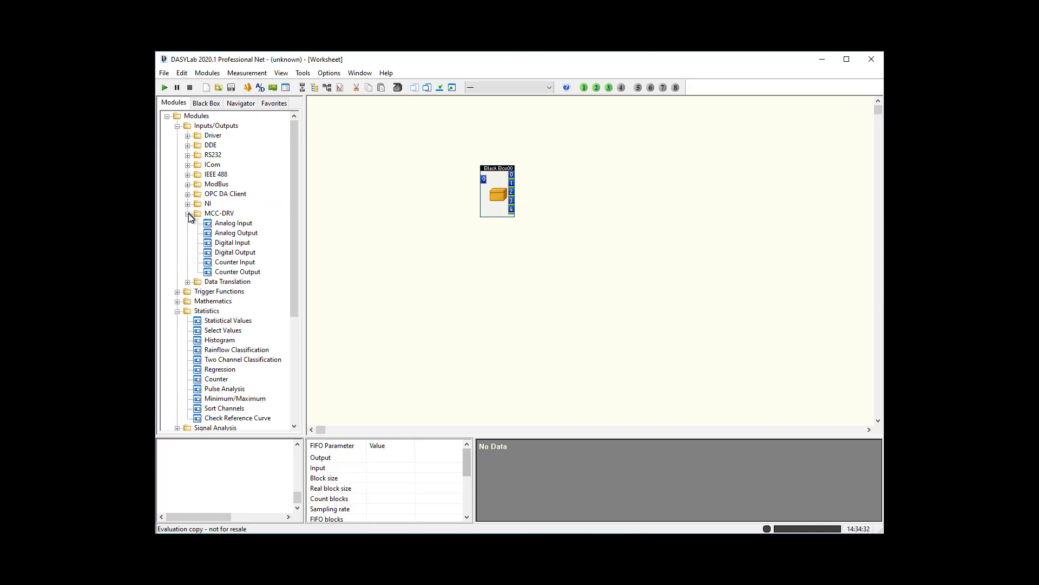
{"action": "left_click_drag", "start_coordinate": [230, 224], "coordinate": [421, 171]}
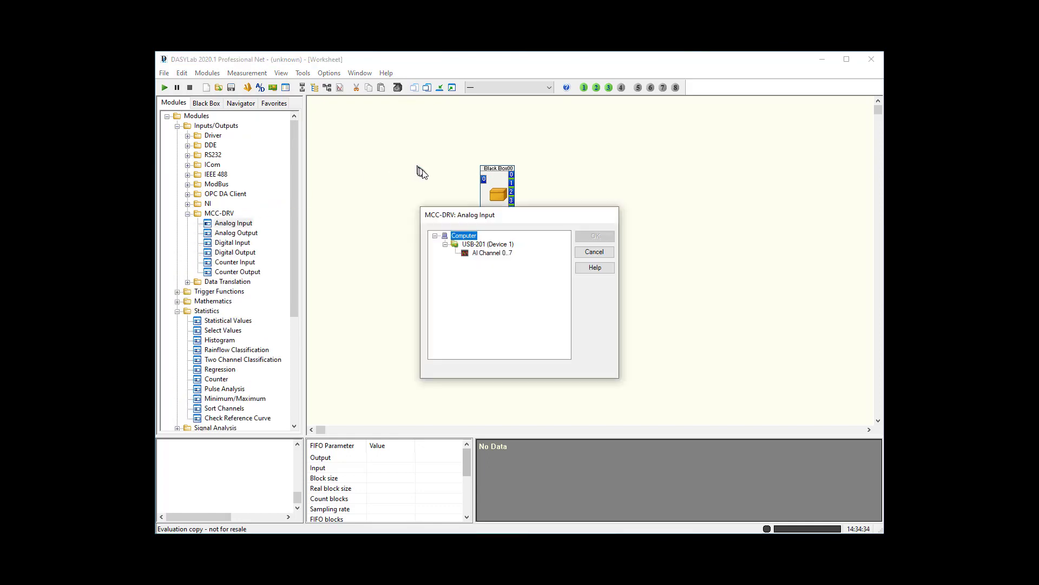
{"action": "left_click", "coordinate": [490, 253]}
{"action": "left_click", "coordinate": [580, 238]}
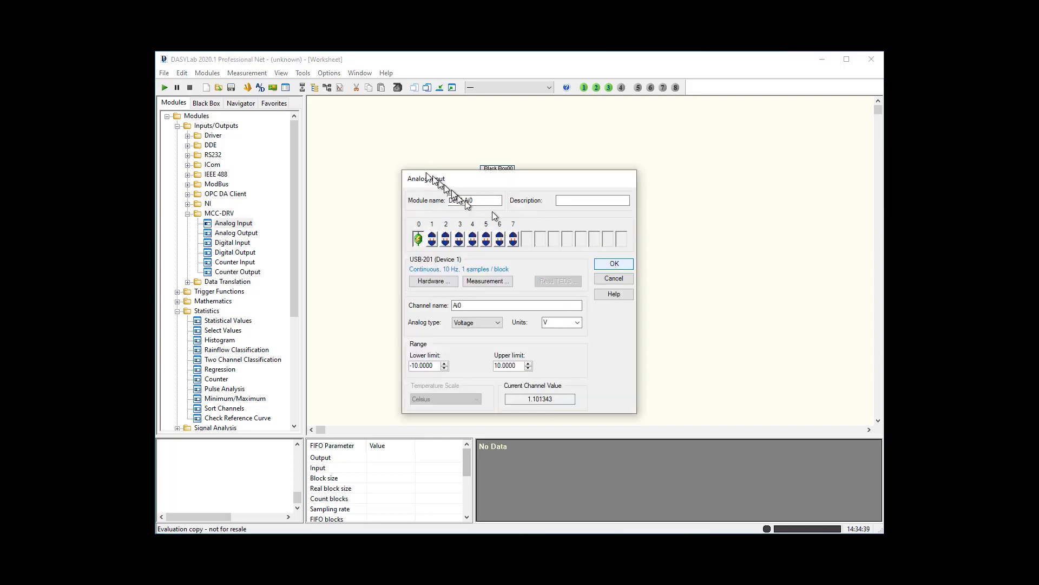
{"action": "key", "text": "Return"}
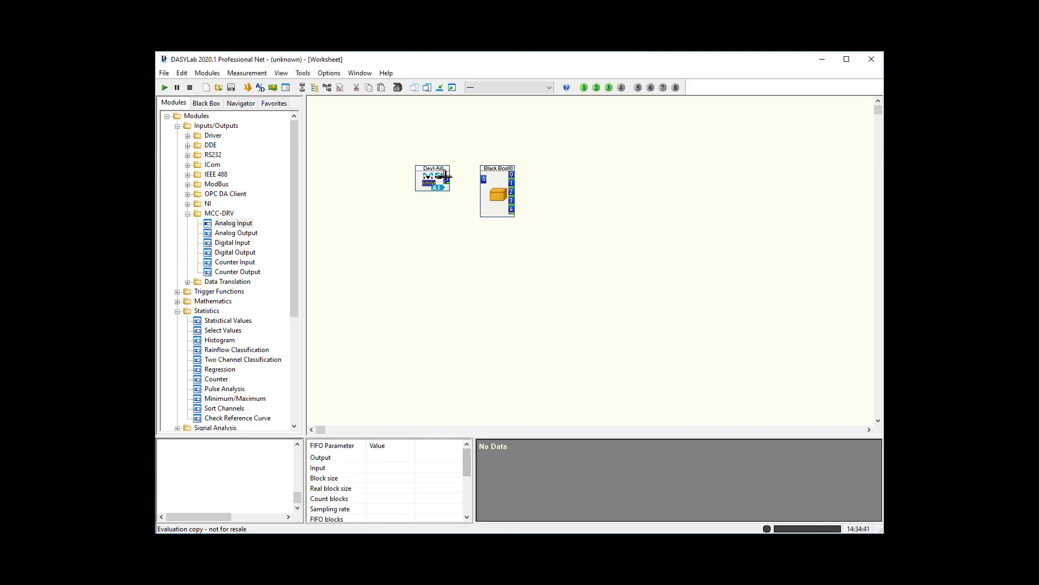
{"action": "left_click_drag", "start_coordinate": [445, 177], "coordinate": [478, 180]}
Step: Add a Digital Meter with five channels and attach its inputs to the Black Box outputs
{"action": "left_click", "coordinate": [178, 311]}
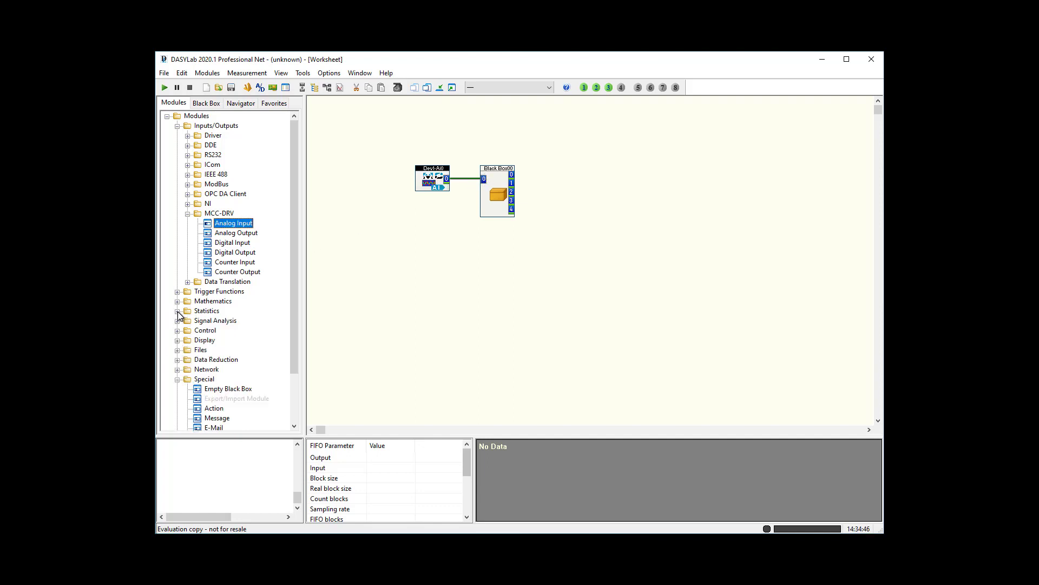
{"action": "left_click", "coordinate": [178, 340]}
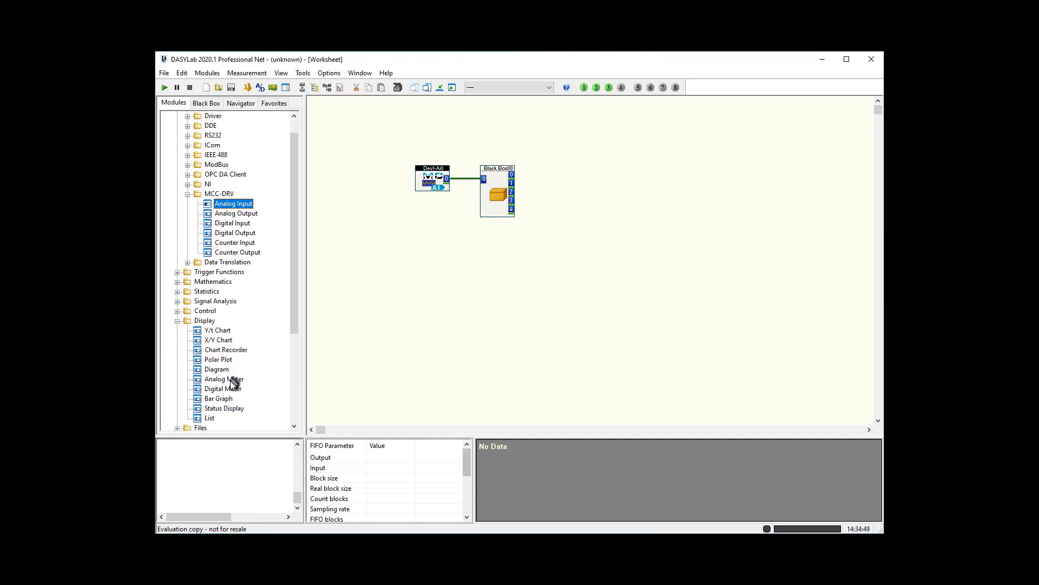
{"action": "left_click", "coordinate": [219, 390]}
{"action": "left_click_drag", "start_coordinate": [215, 390], "coordinate": [541, 172]}
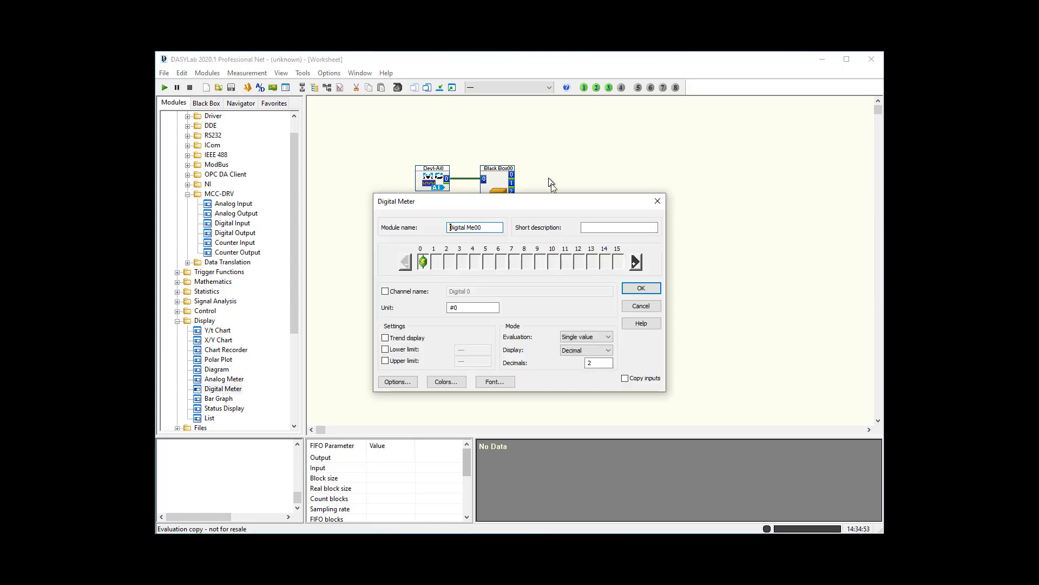
{"action": "double_click", "coordinate": [637, 263]}
{"action": "left_click", "coordinate": [637, 263]}
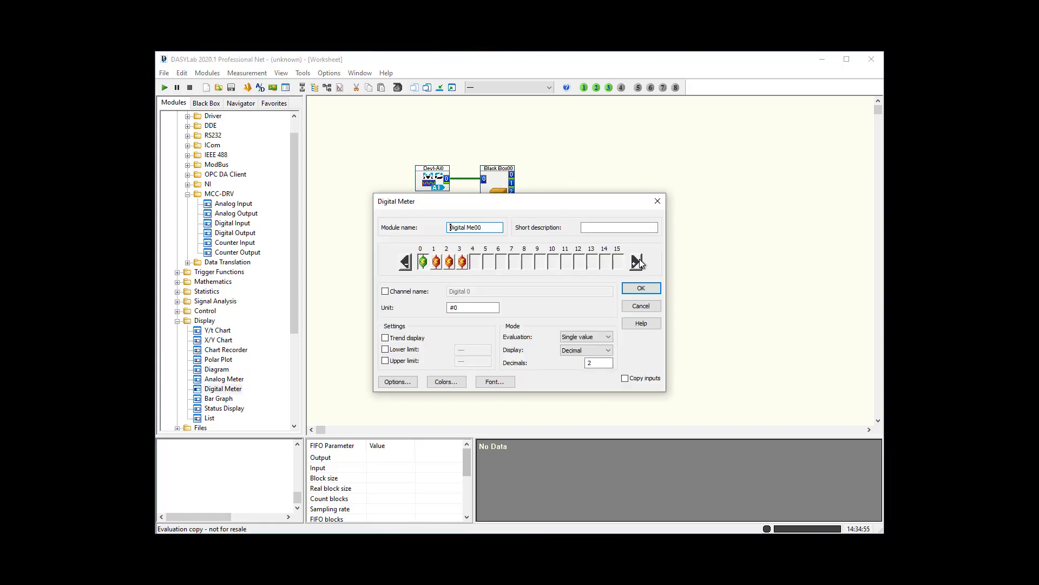
{"action": "left_click", "coordinate": [637, 263]}
{"action": "left_click", "coordinate": [641, 288]}
{"action": "left_click_drag", "start_coordinate": [551, 204], "coordinate": [538, 203]}
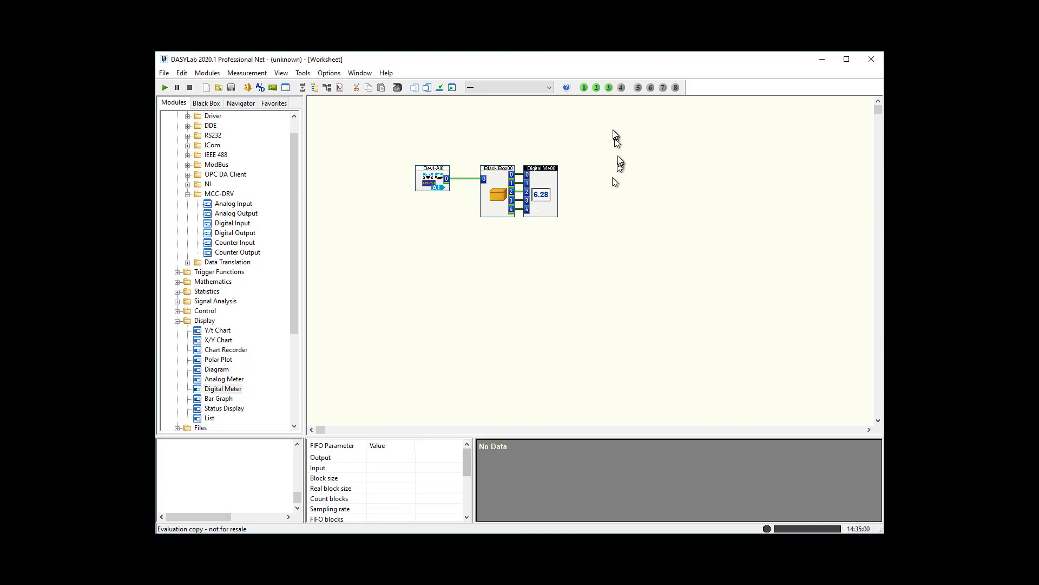
Step: Move the three connected modules together toward the worksheet's upper-left area and shift the Digital Meter slightly away from the Black Box
{"action": "left_click_drag", "start_coordinate": [614, 130], "coordinate": [372, 275]}
{"action": "left_click_drag", "start_coordinate": [432, 176], "coordinate": [365, 160]}
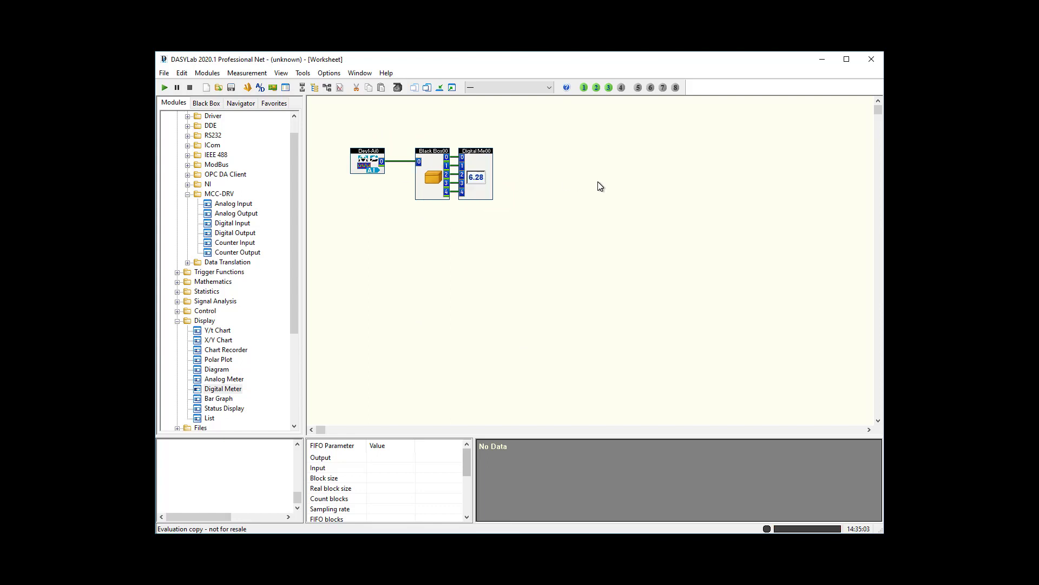
{"action": "mouse_move", "coordinate": [487, 176]}
{"action": "left_mouse_down"}
{"action": "mouse_move", "coordinate": [521, 181]}
{"action": "mouse_move", "coordinate": [499, 165]}
{"action": "left_mouse_up"}
Step: Place the Digital Meter's display window beside the modules and set its options to show channel names and the unit on the value's row
{"action": "left_click", "coordinate": [453, 88]}
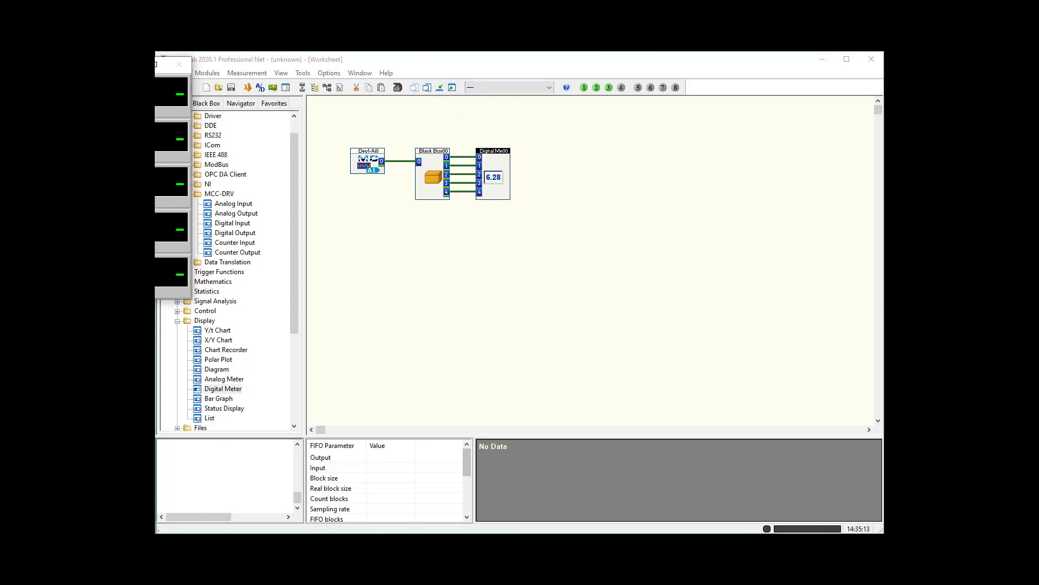
{"action": "left_click_drag", "start_coordinate": [82, 66], "coordinate": [596, 121]}
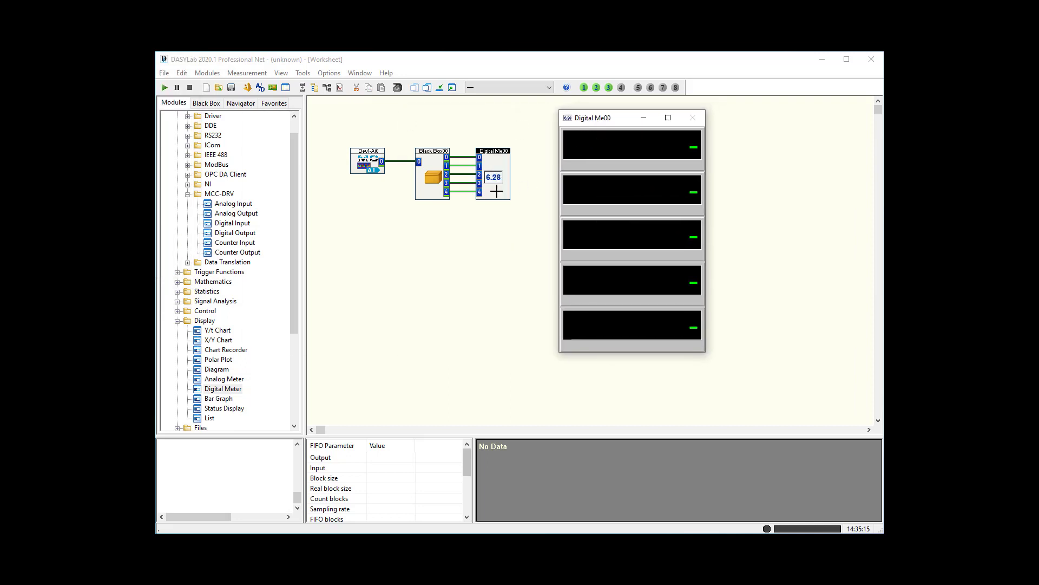
{"action": "double_click", "coordinate": [496, 191]}
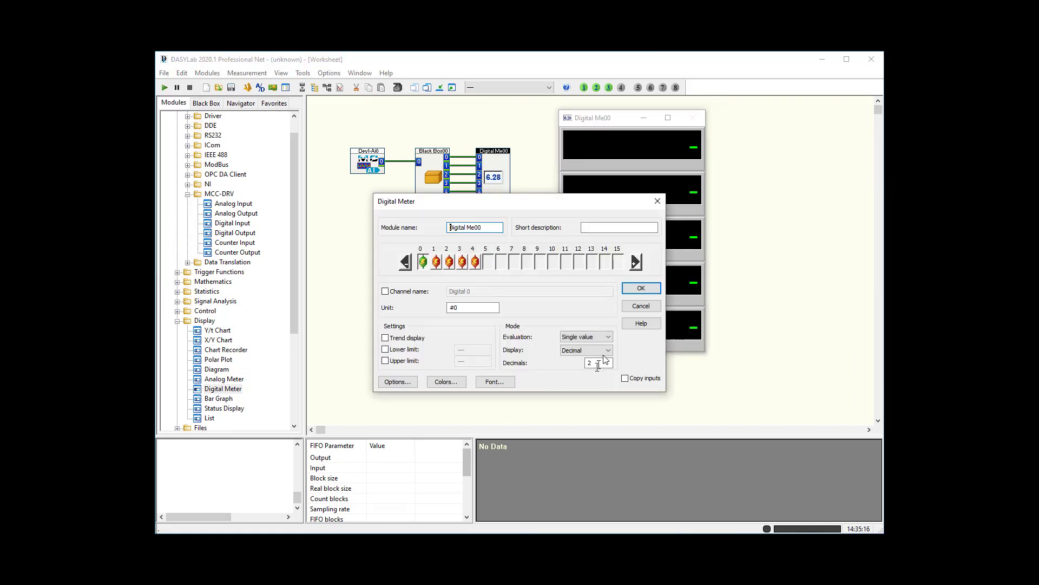
{"action": "left_click", "coordinate": [394, 383]}
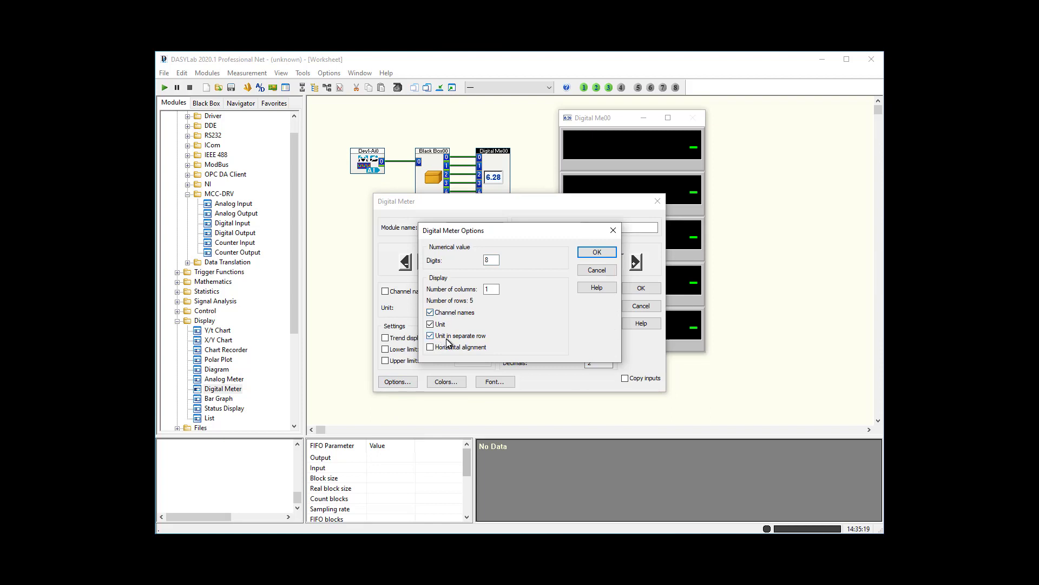
{"action": "left_click", "coordinate": [597, 253]}
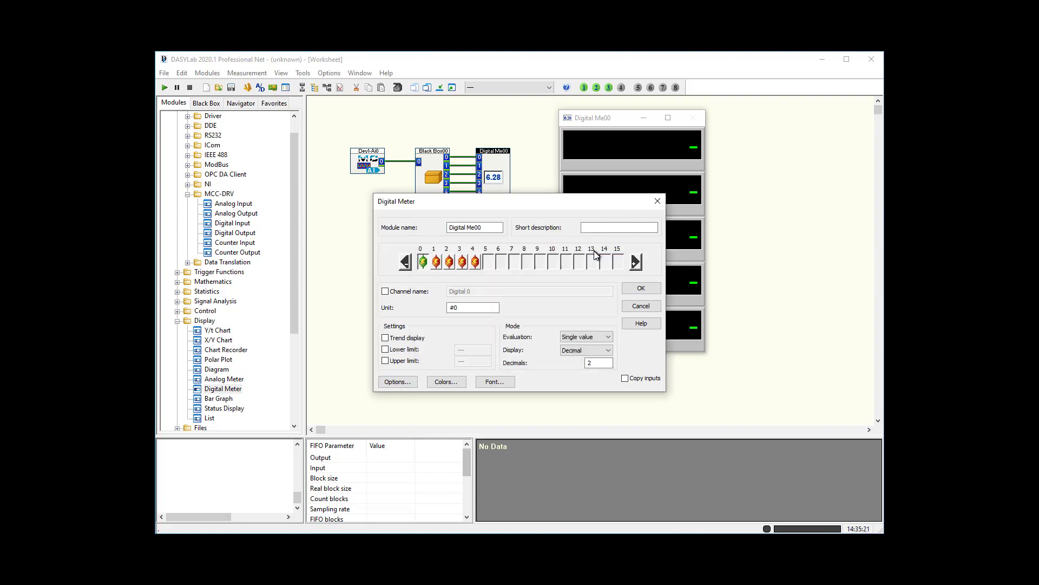
{"action": "left_click", "coordinate": [639, 290]}
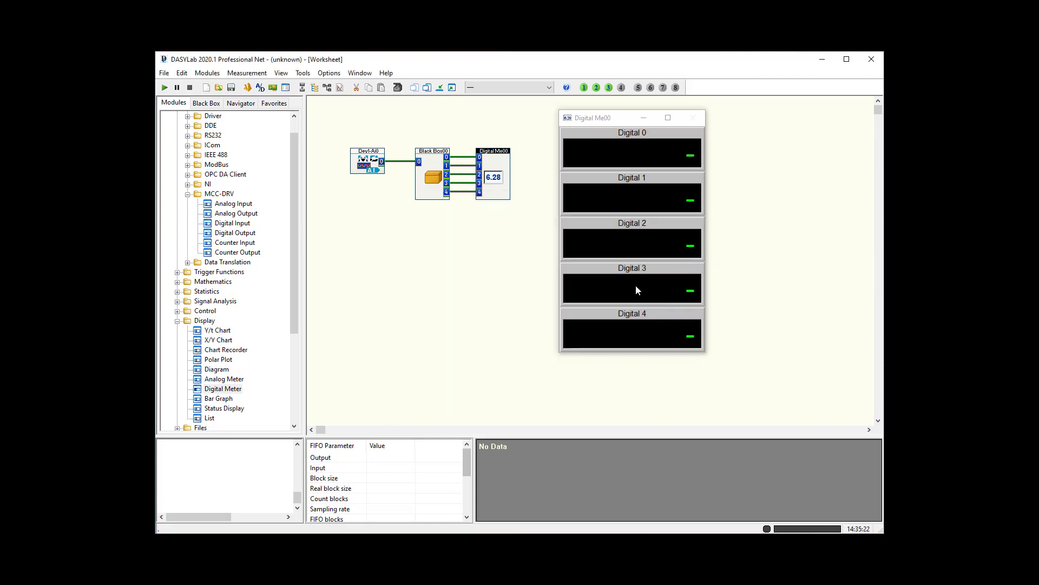
Step: Set the USB-201 analog input timebase to a scan rate of 1000 Hz, keeping automatic block size
{"action": "left_click", "coordinate": [368, 159]}
{"action": "double_click", "coordinate": [368, 159]}
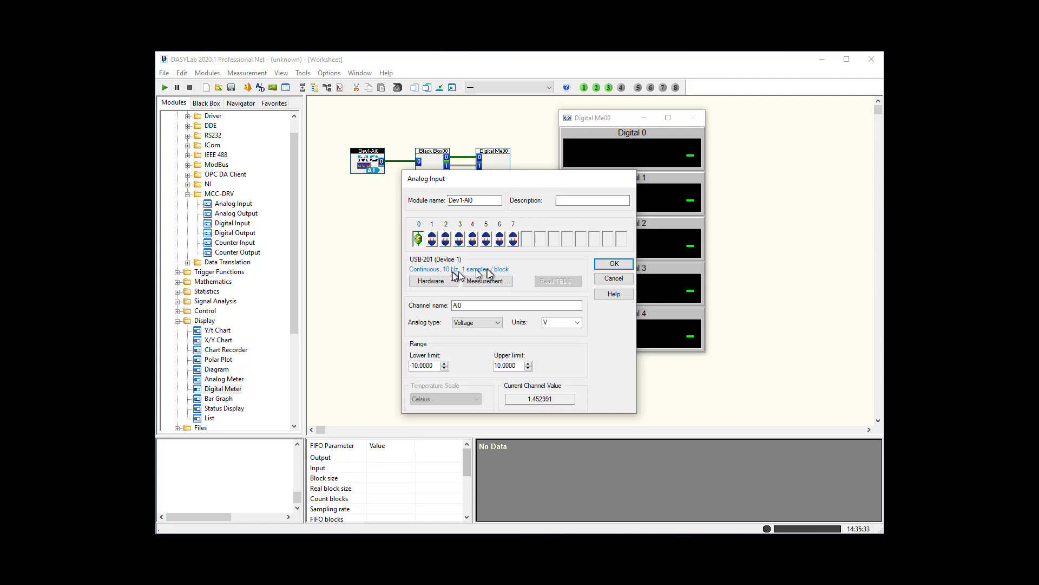
{"action": "left_click", "coordinate": [486, 282]}
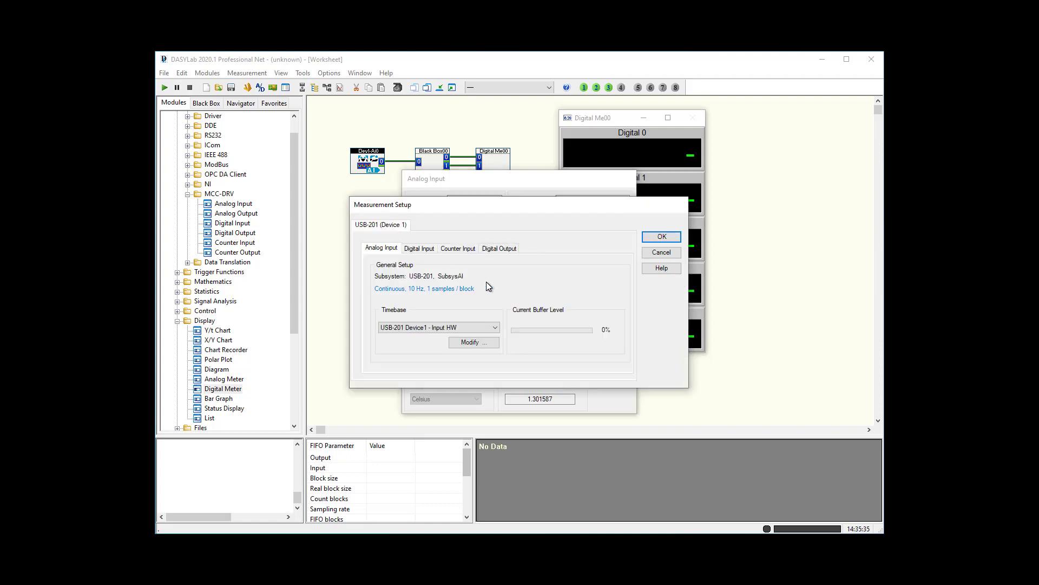
{"action": "left_click", "coordinate": [475, 344]}
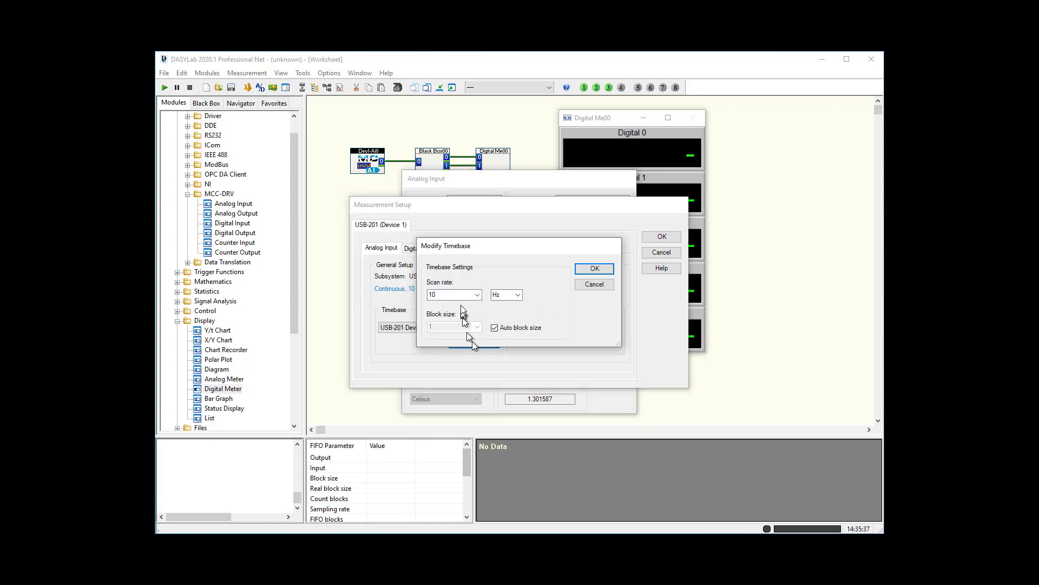
{"action": "double_click", "coordinate": [457, 293]}
{"action": "type", "text": "1000"}
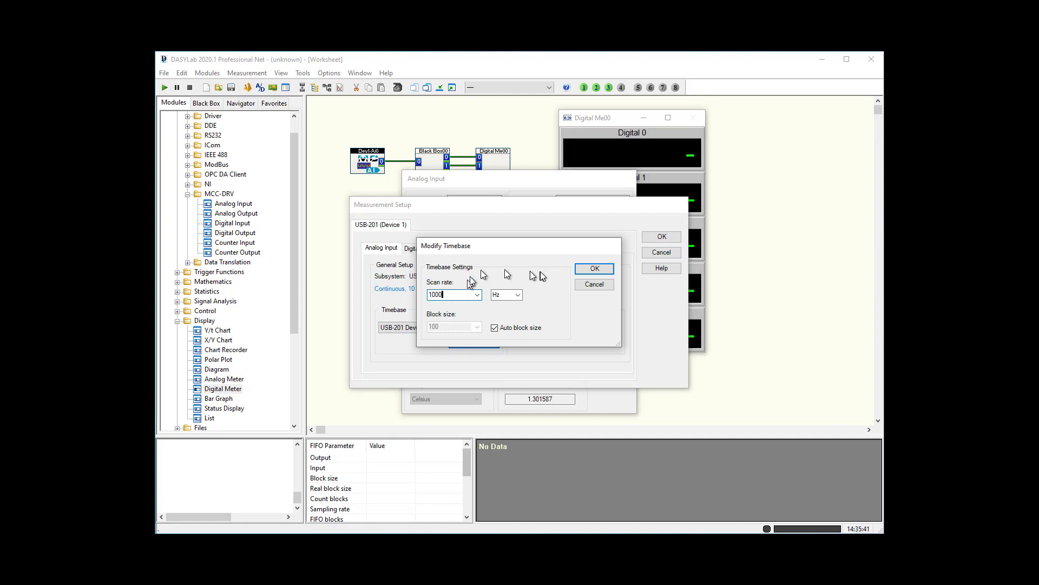
{"action": "left_click", "coordinate": [594, 268]}
{"action": "left_click", "coordinate": [662, 236]}
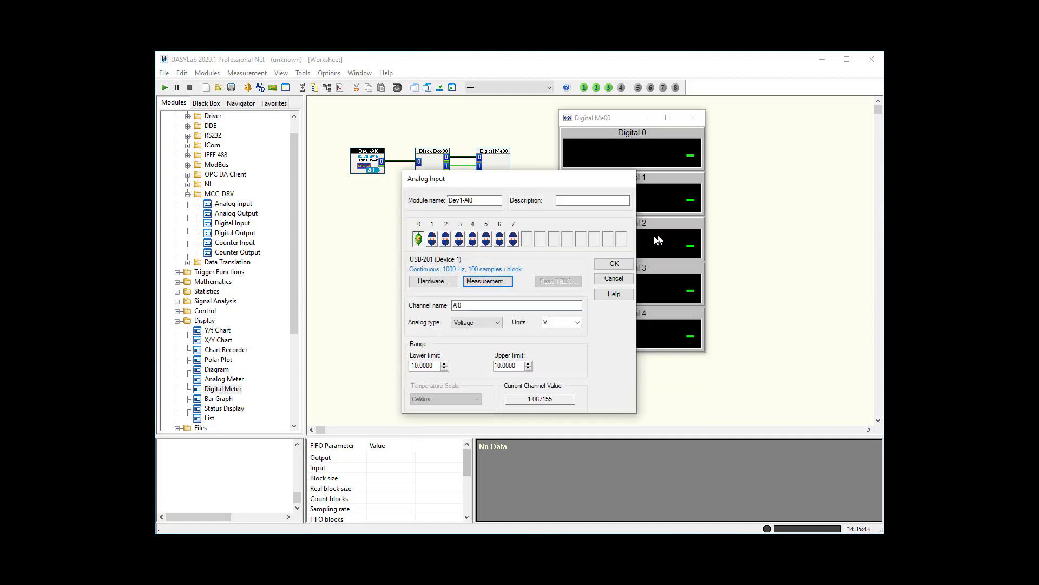
{"action": "left_click", "coordinate": [616, 266]}
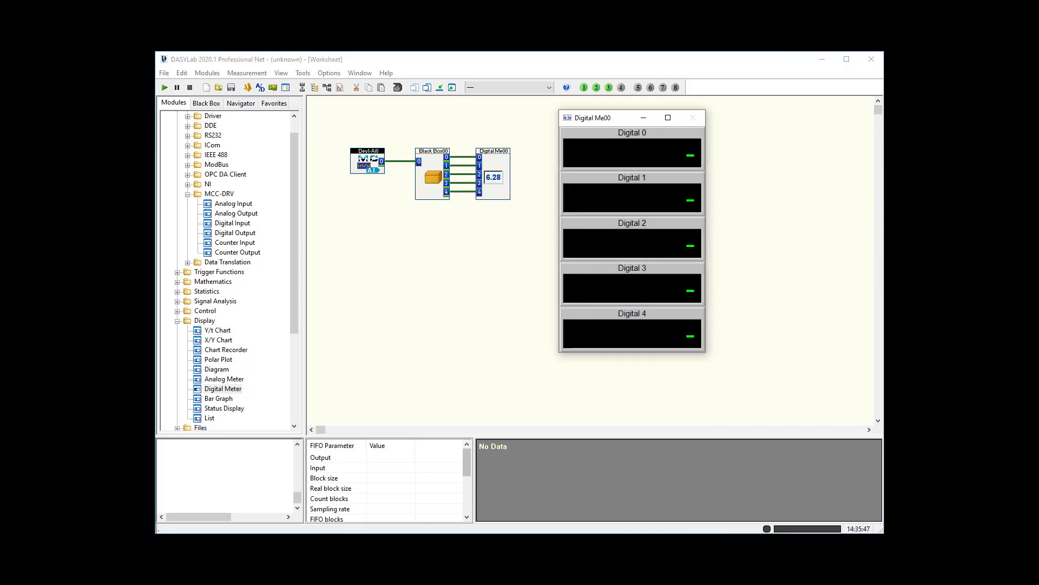
Step: Start the measurement and open the Black Box's inner worksheet while it runs
{"action": "left_click", "coordinate": [165, 87]}
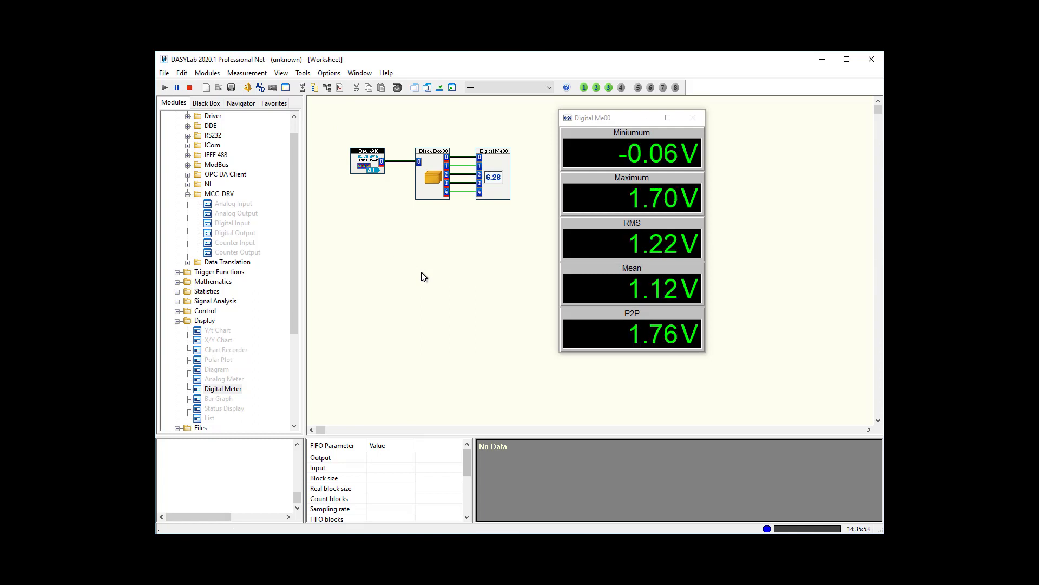
{"action": "double_click", "coordinate": [424, 168]}
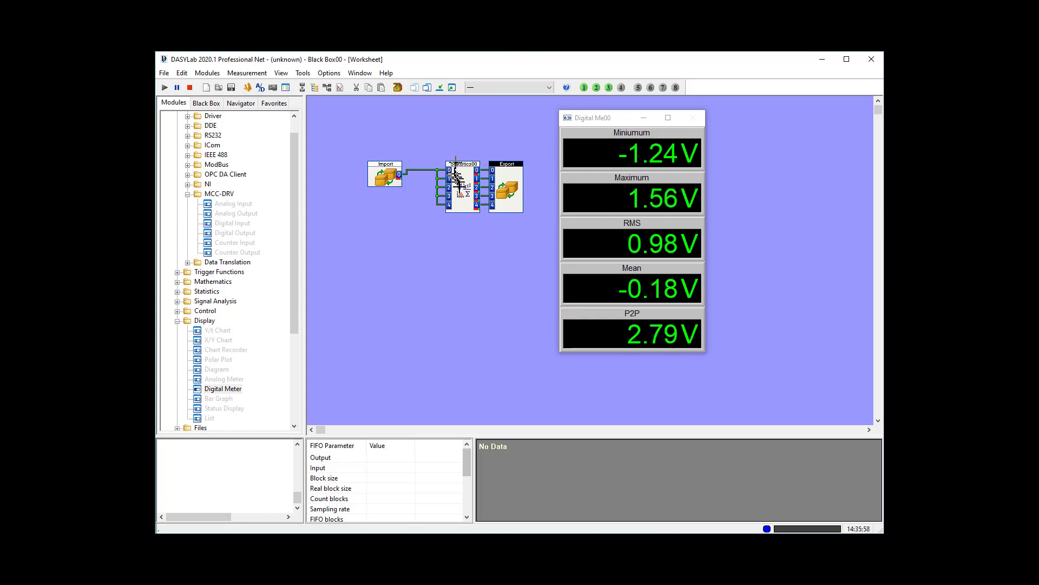
Step: Review the Statistics00 module's characteristic value and sample settings without changing them, and stop the measurement
{"action": "double_click", "coordinate": [463, 188]}
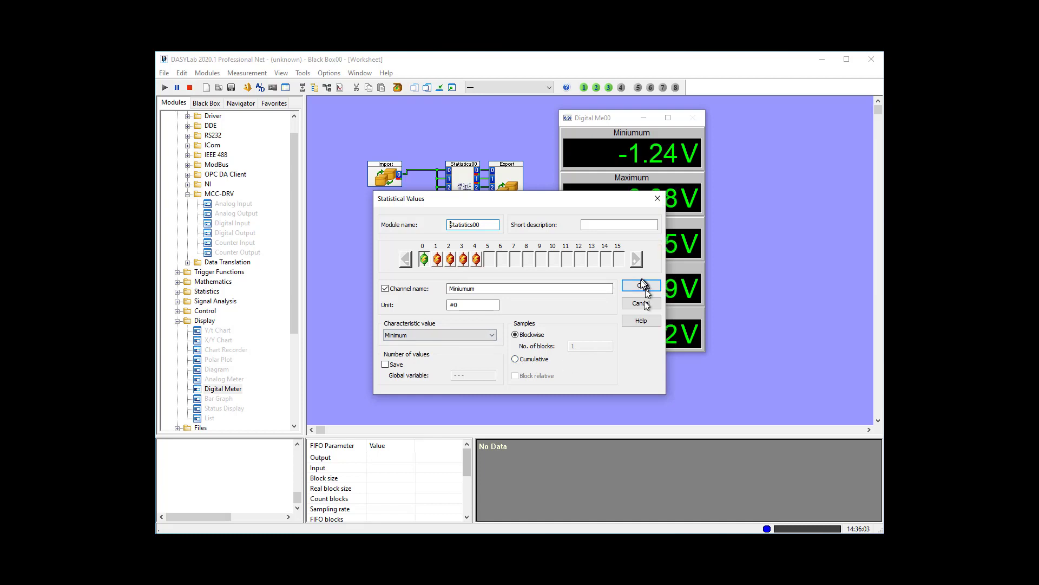
{"action": "left_click", "coordinate": [486, 333]}
{"action": "left_click", "coordinate": [488, 334]}
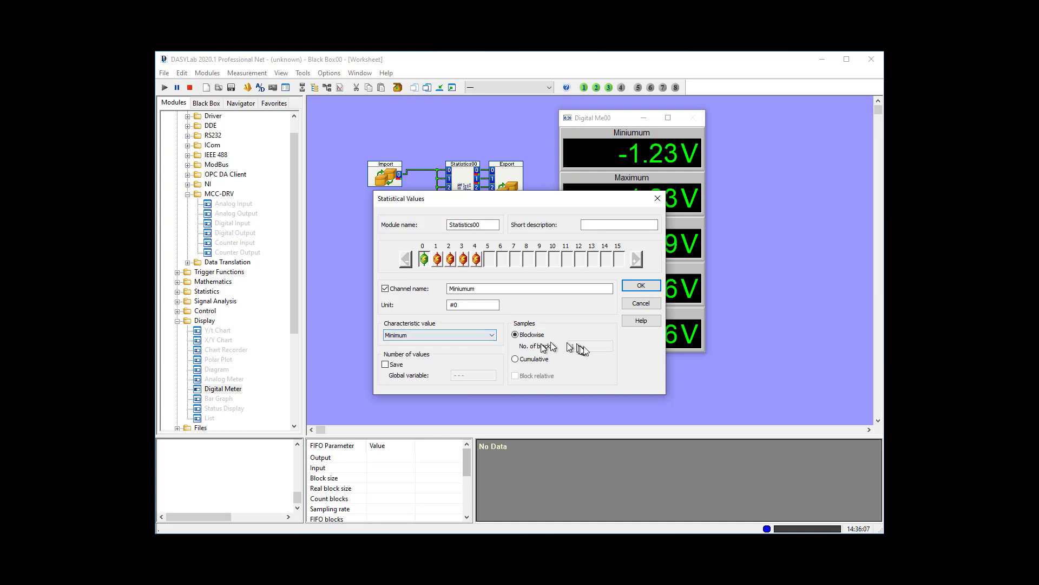
{"action": "left_click", "coordinate": [641, 288]}
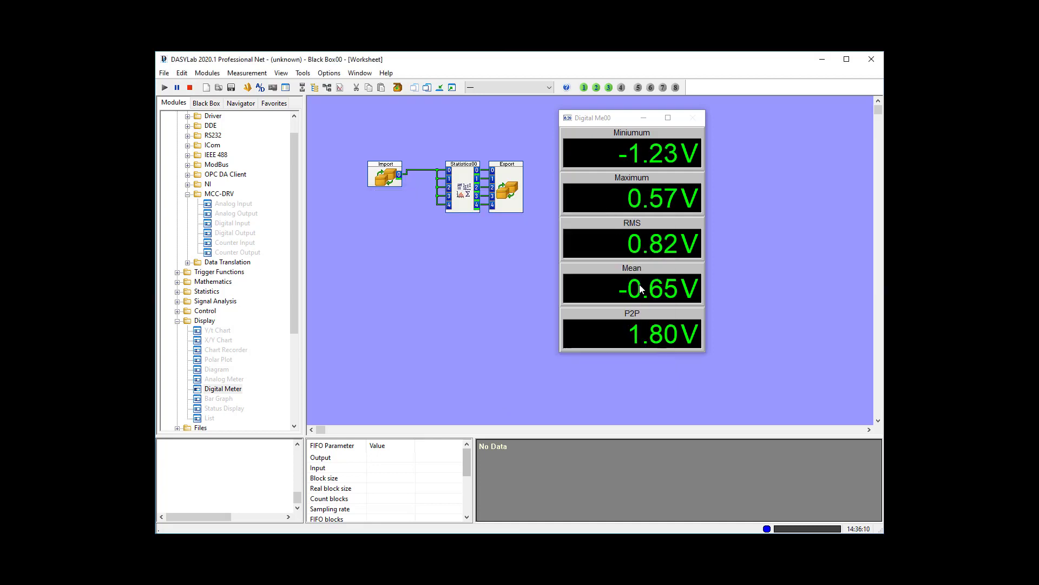
{"action": "left_click", "coordinate": [189, 87]}
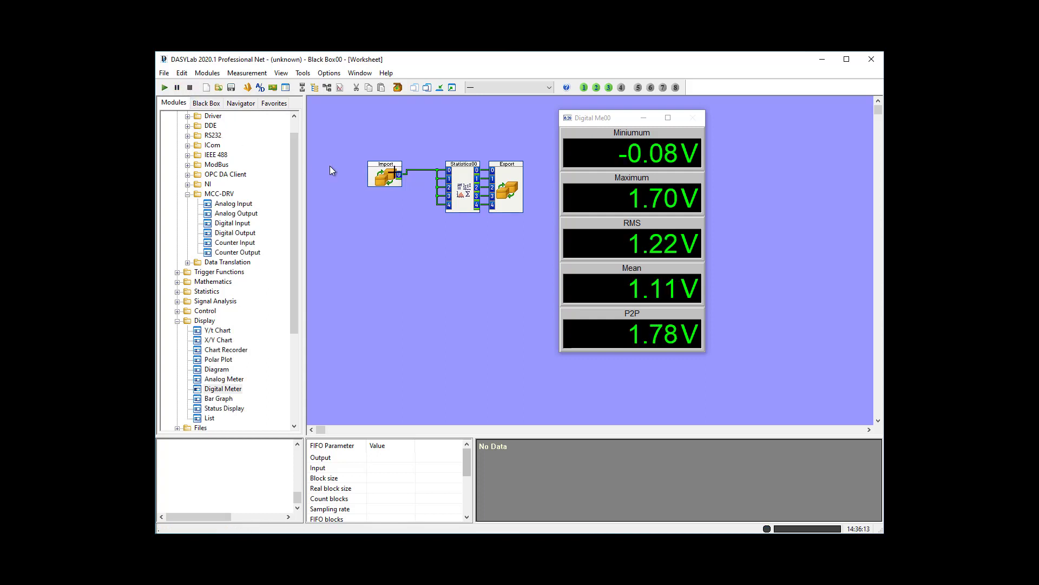
Step: In the Statistics00 module, set the blockwise sample count to 20 blocks, review channels 1 to 4, and accept the settings
{"action": "double_click", "coordinate": [462, 173]}
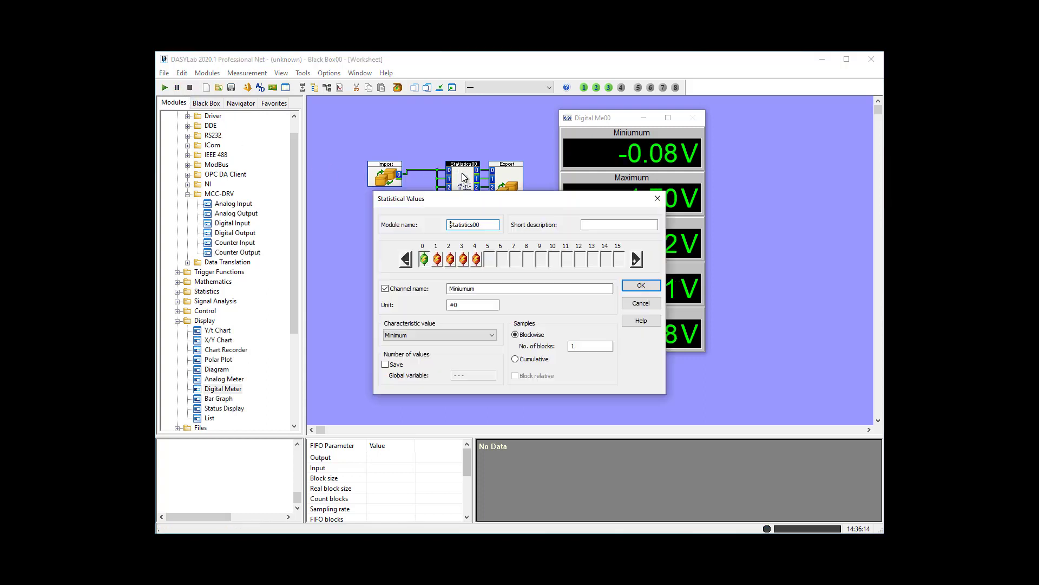
{"action": "left_click", "coordinate": [580, 346]}
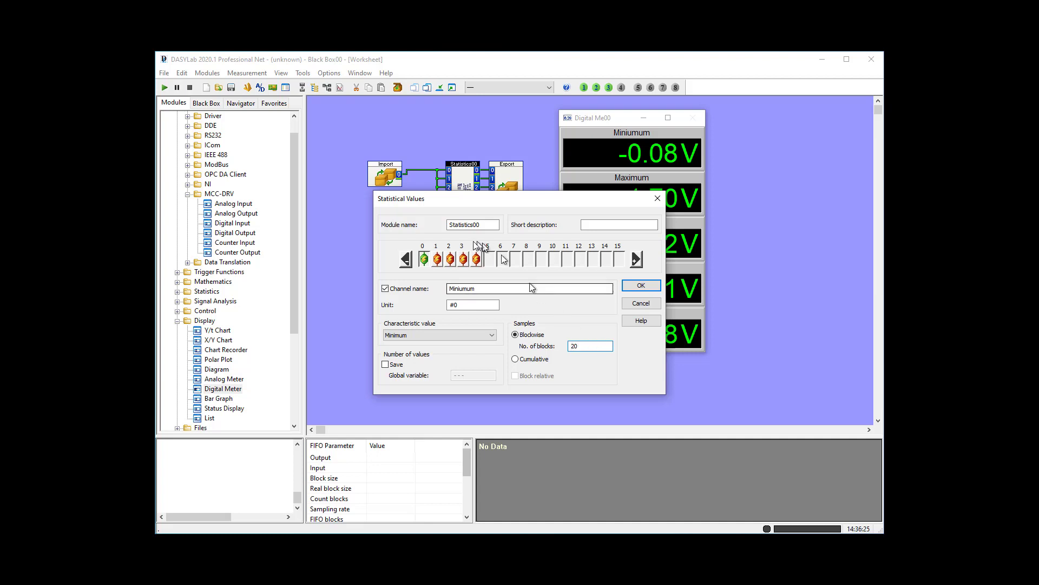
{"action": "left_click", "coordinate": [437, 259]}
{"action": "left_click", "coordinate": [453, 260]}
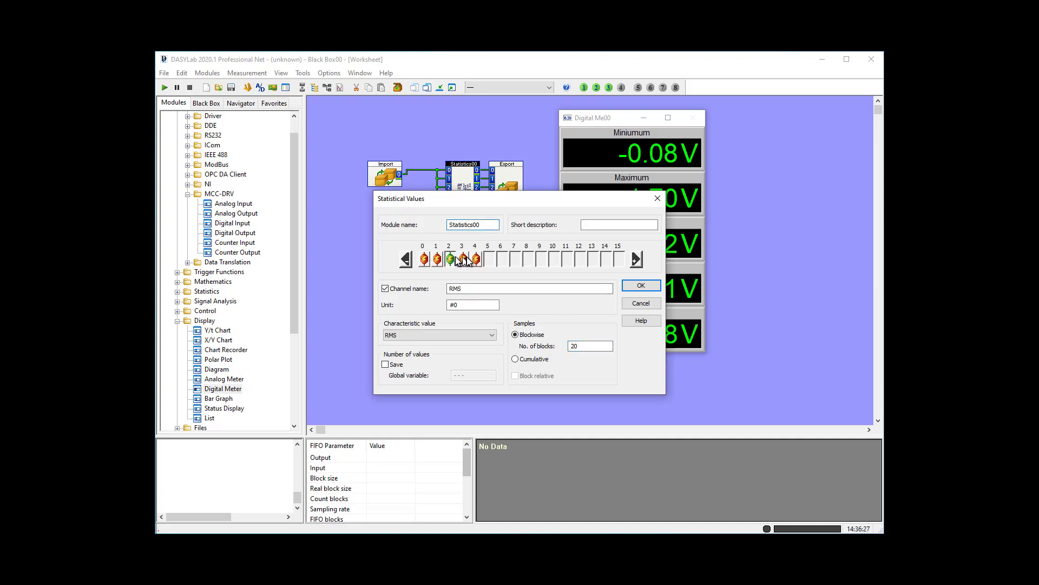
{"action": "left_click", "coordinate": [464, 259]}
{"action": "left_click", "coordinate": [476, 260]}
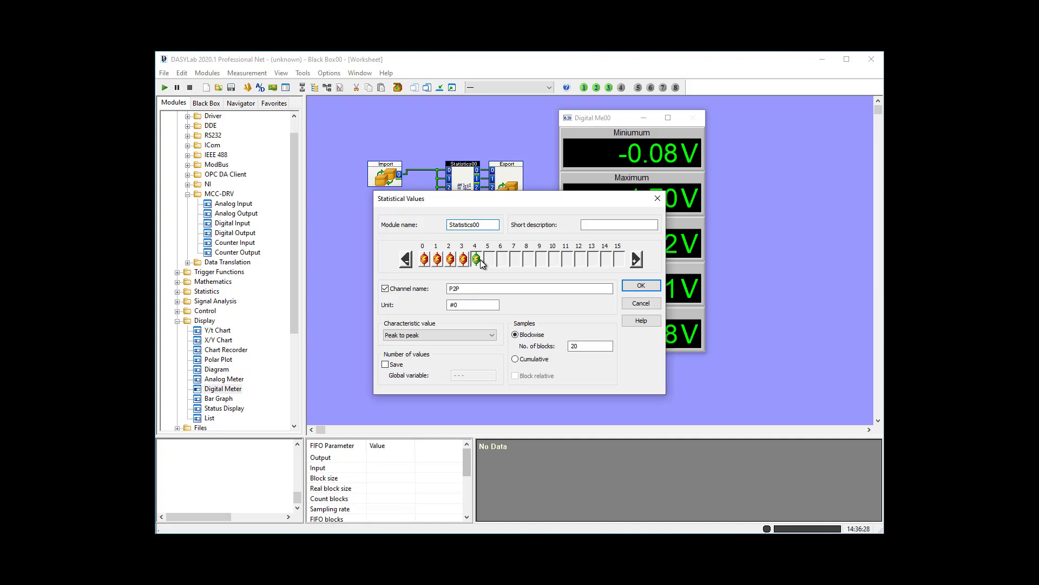
{"action": "left_click", "coordinate": [644, 287]}
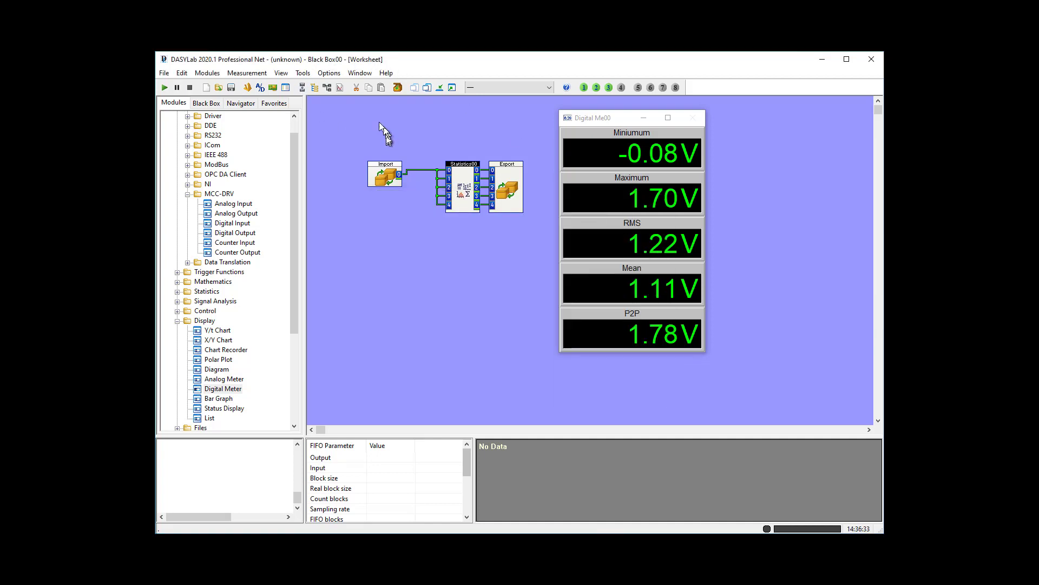
Step: Run the measurement to check the statistics on the digital meter, and stop it
{"action": "left_click", "coordinate": [164, 89]}
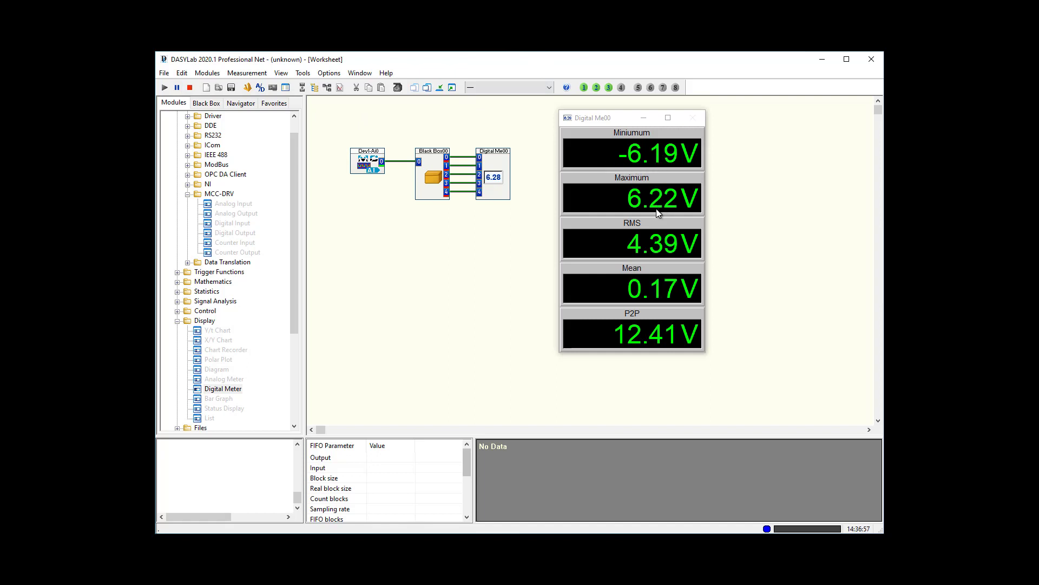
{"action": "left_click", "coordinate": [190, 88]}
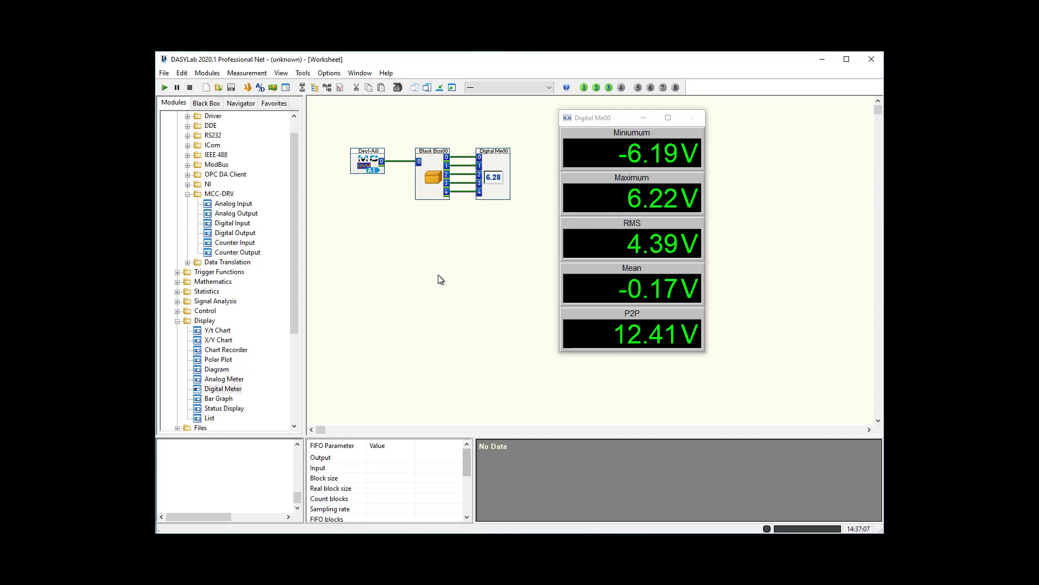
Step: Name the black box bbStatistics with short description "Various stats" and ID tag "bbb", and return to the main worksheet
{"action": "left_click", "coordinate": [433, 165]}
{"action": "double_click", "coordinate": [433, 165]}
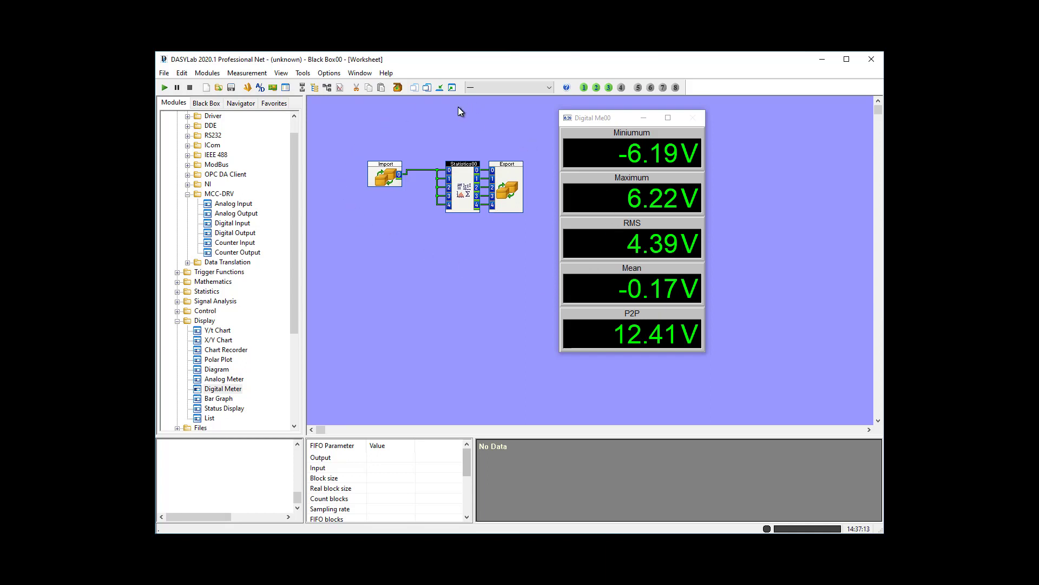
{"action": "left_click", "coordinate": [182, 73]}
{"action": "mouse_move", "coordinate": [202, 104]}
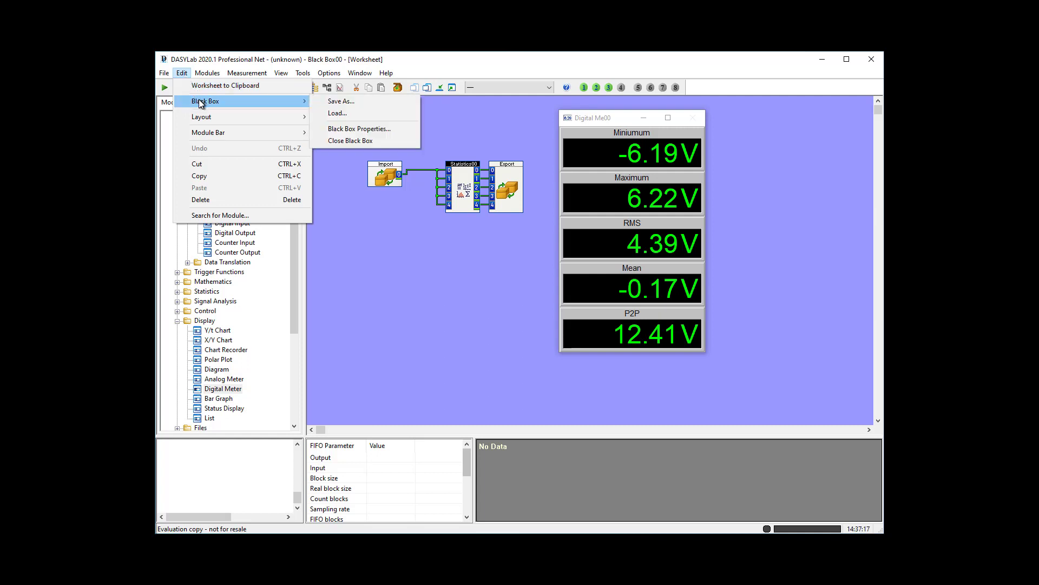
{"action": "left_click", "coordinate": [392, 128]}
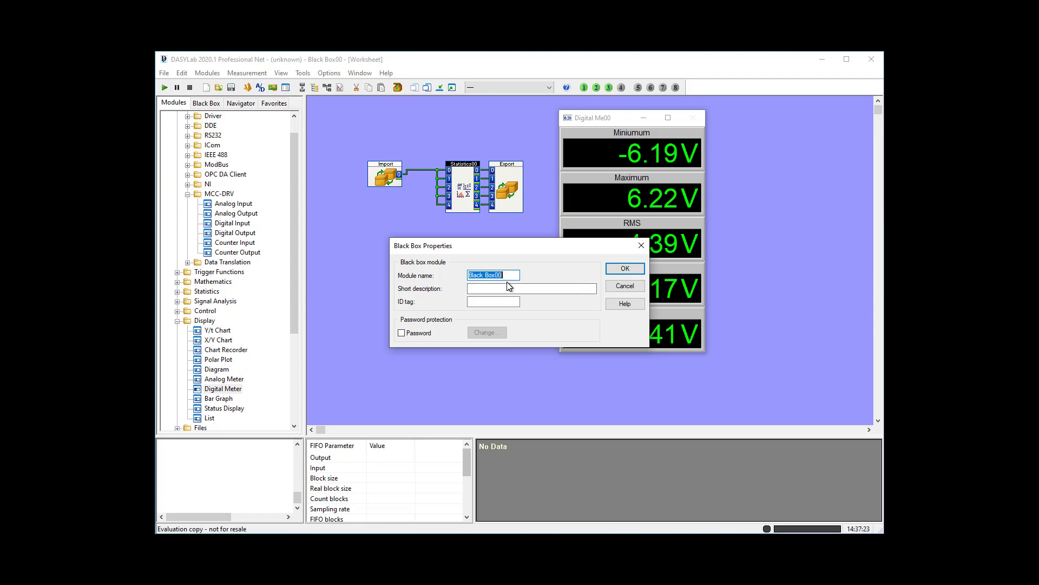
{"action": "type", "text": "bbb"}
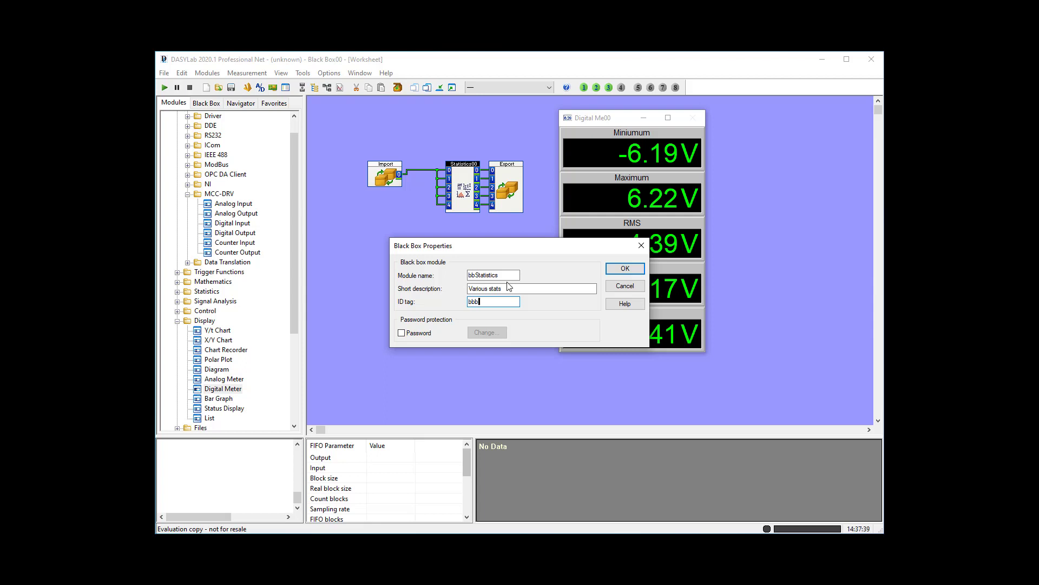
{"action": "left_click", "coordinate": [627, 269]}
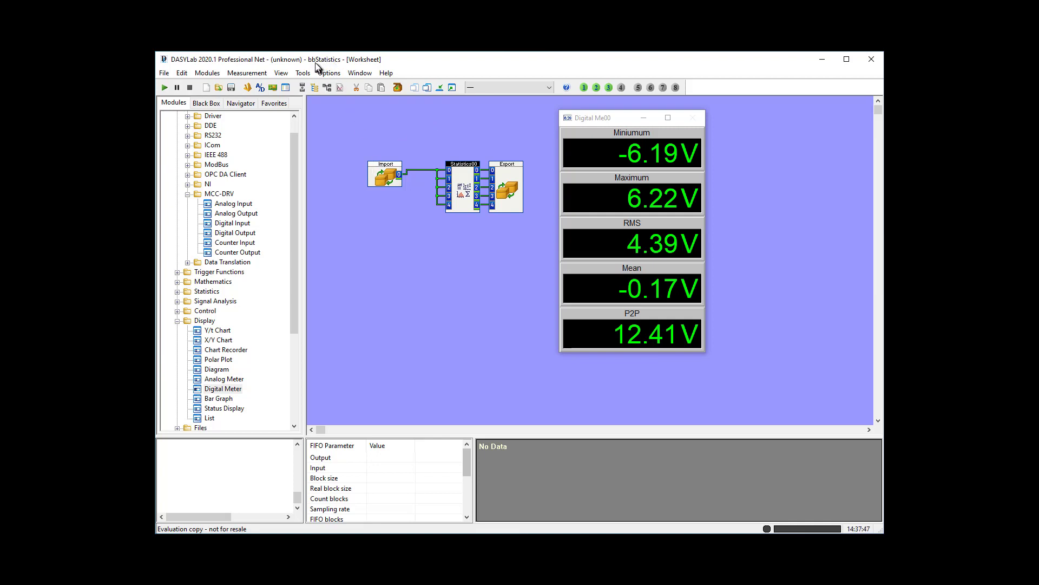
{"action": "left_click", "coordinate": [398, 88]}
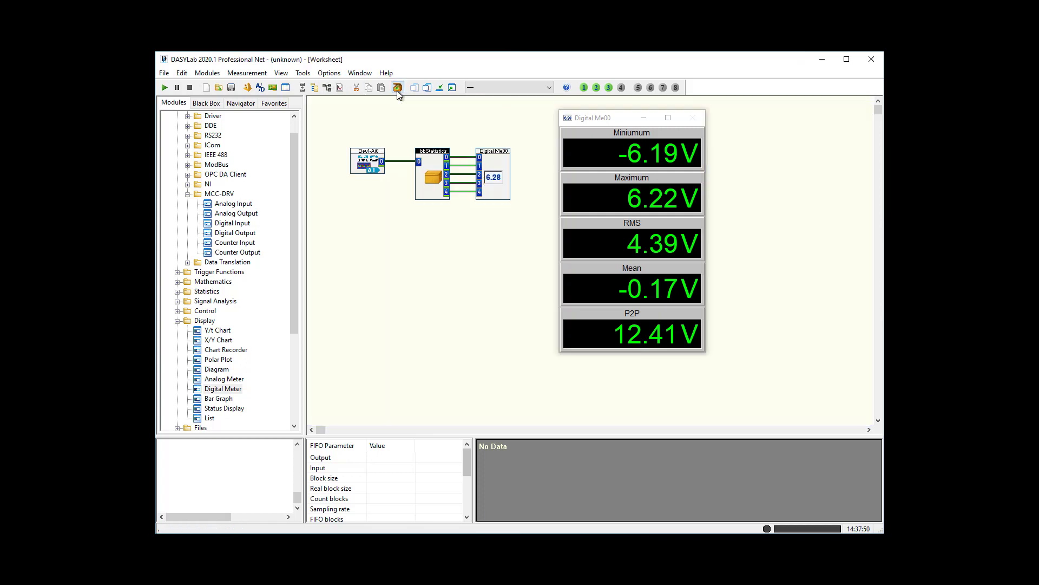
Step: Save the bbStatistics black box to the blackbox folder under the file name Statistices
{"action": "double_click", "coordinate": [430, 172]}
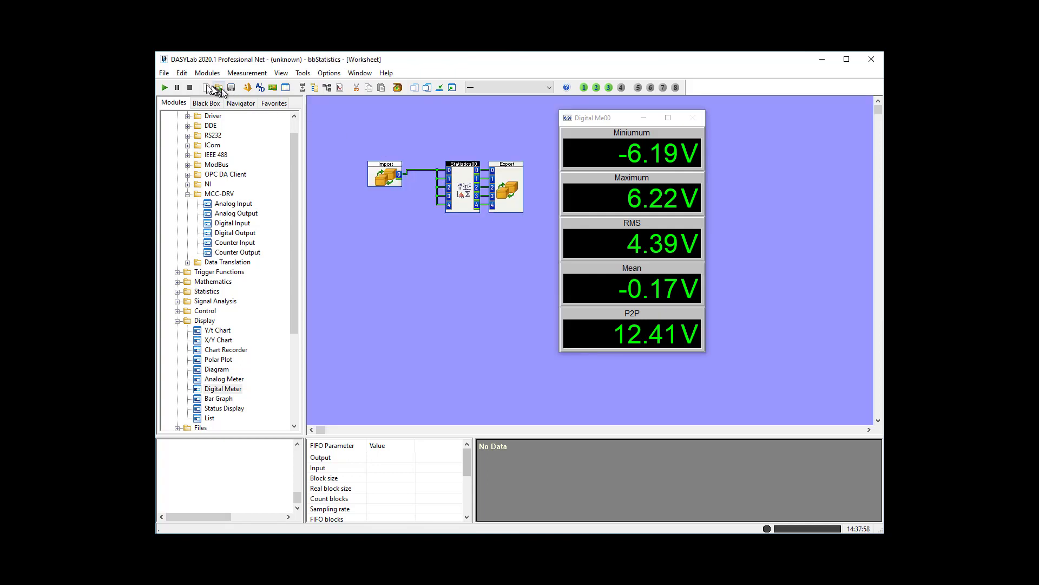
{"action": "left_click", "coordinate": [182, 74]}
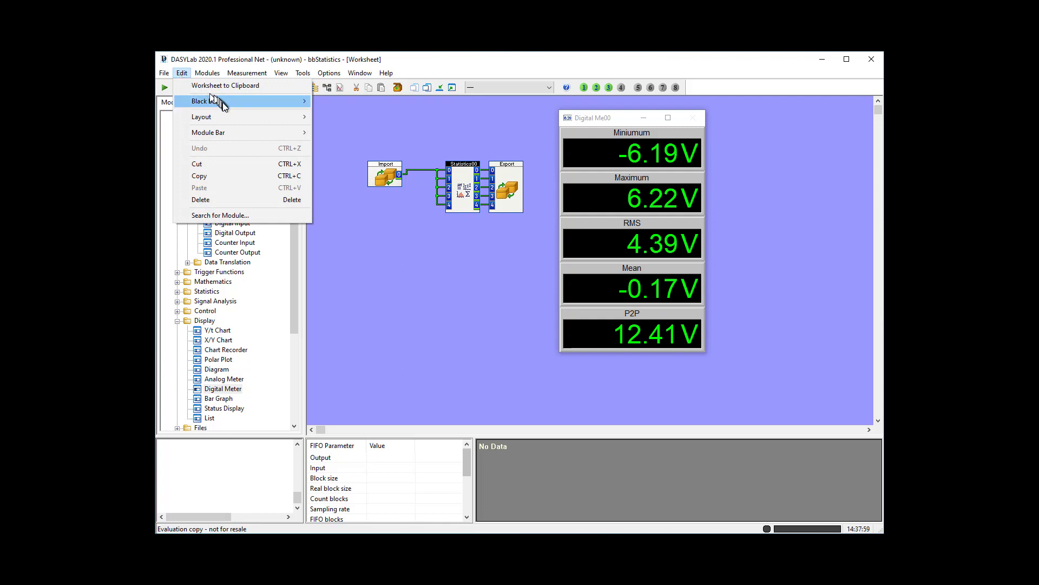
{"action": "mouse_move", "coordinate": [225, 100]}
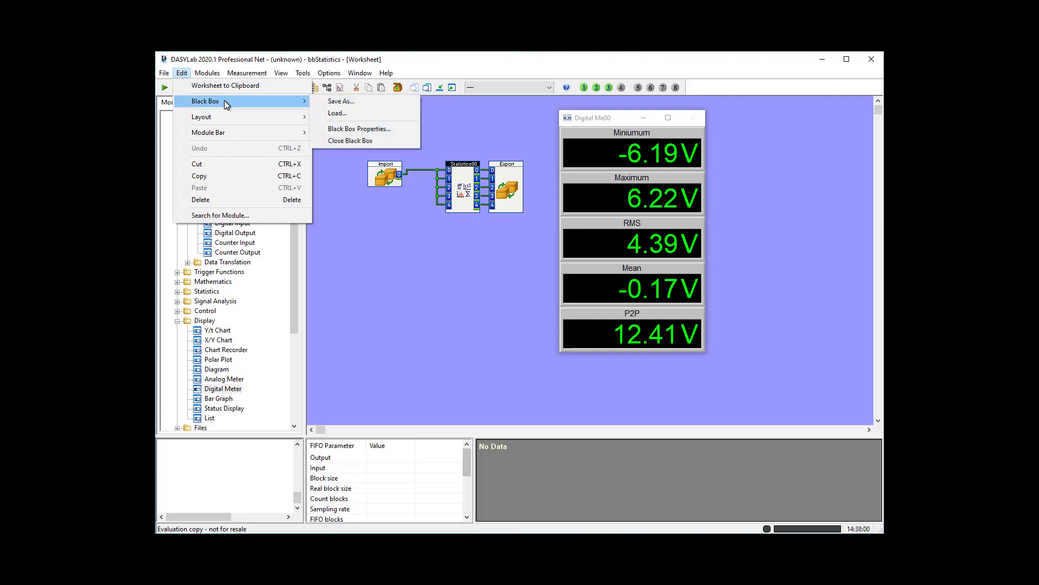
{"action": "left_click", "coordinate": [341, 102]}
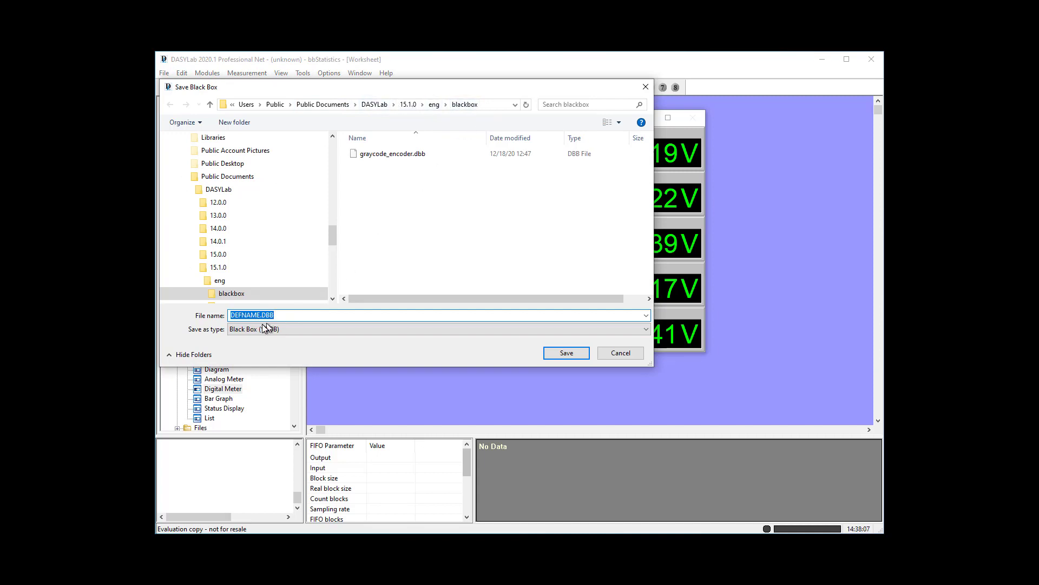
{"action": "type", "text": "Statist"}
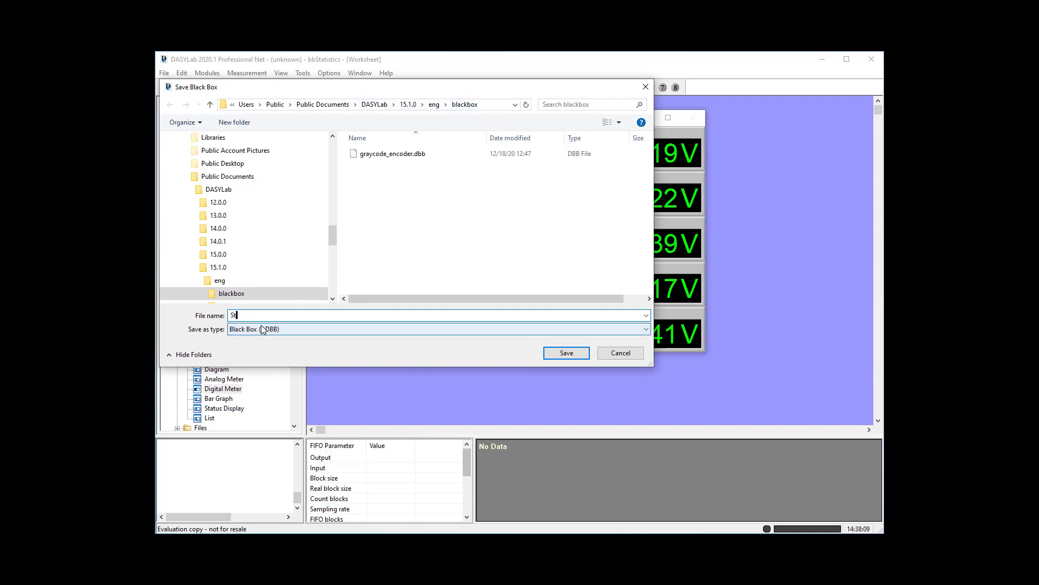
{"action": "type", "text": "ics"}
{"action": "key", "text": "Return"}
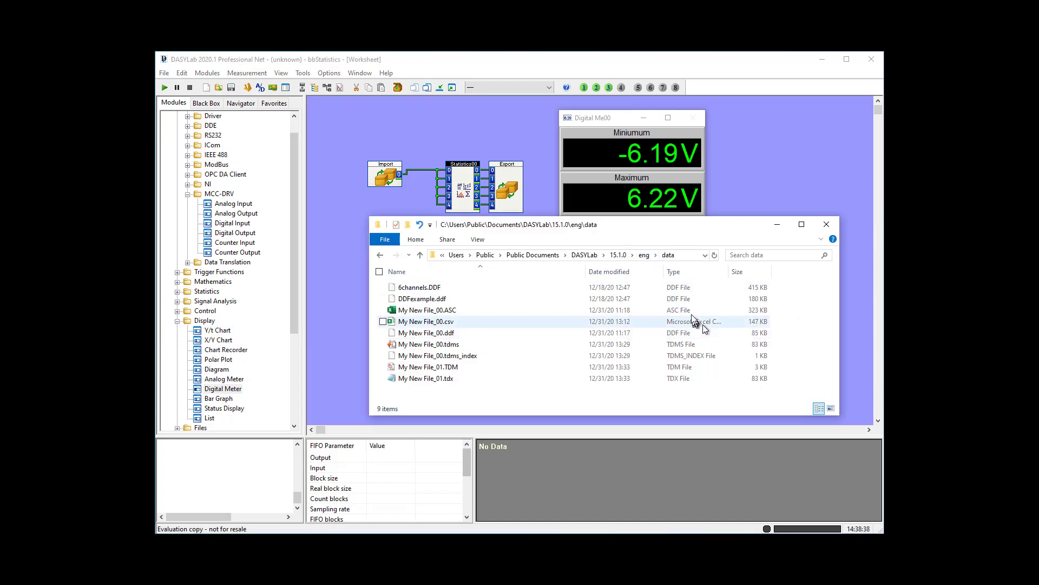
Step: Look up the saved black box file in the eng\blackbox folder in File Explorer, and return to DASYLab
{"action": "left_click", "coordinate": [645, 255]}
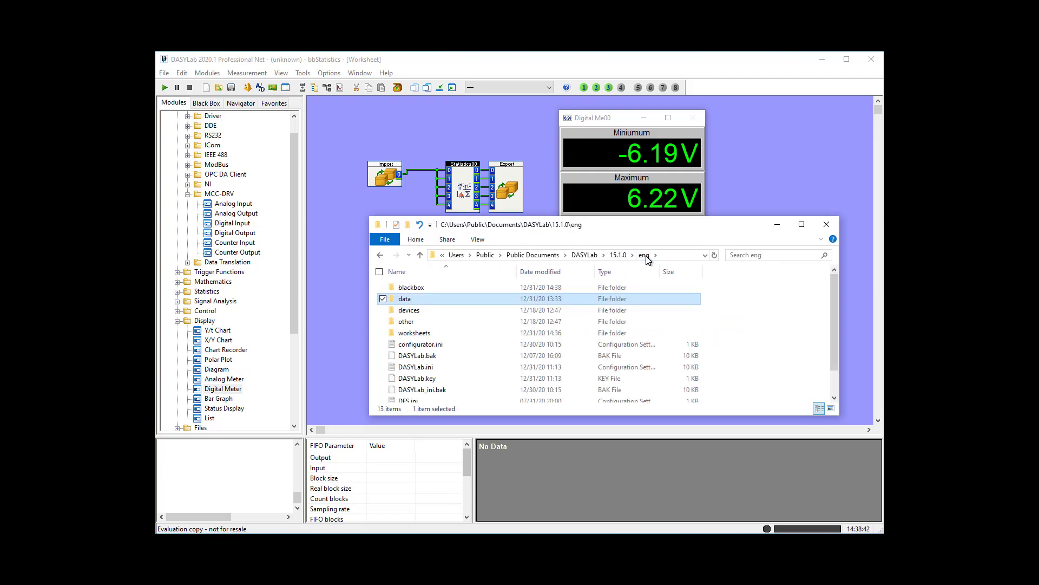
{"action": "left_click", "coordinate": [414, 291]}
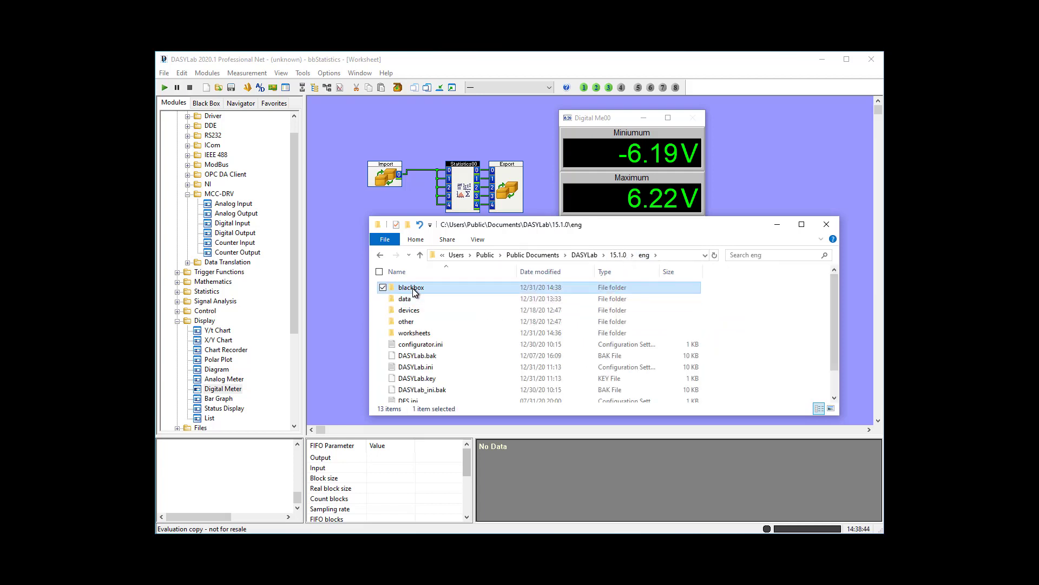
{"action": "double_click", "coordinate": [415, 293]}
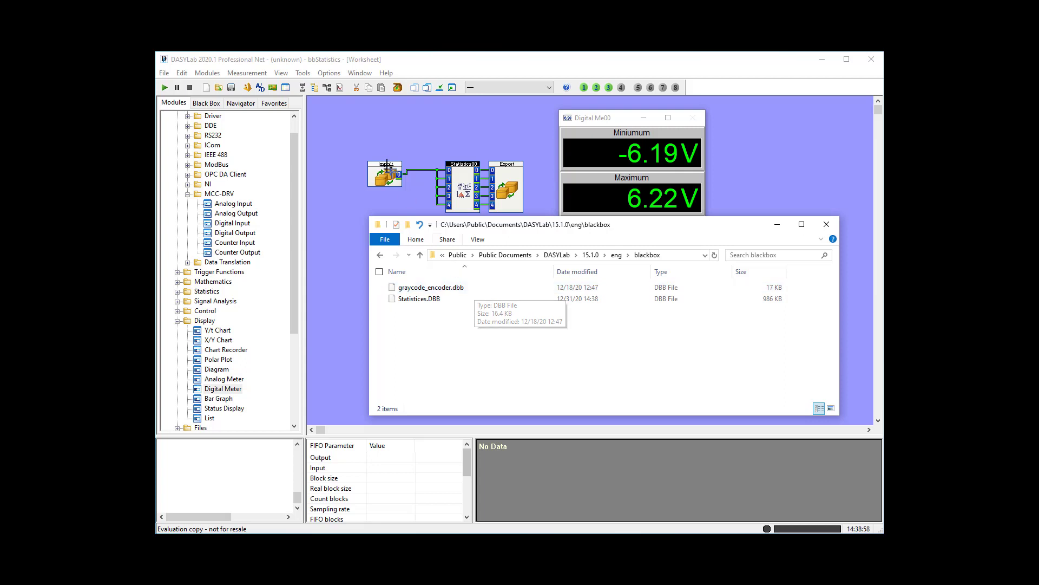
{"action": "left_click", "coordinate": [329, 119]}
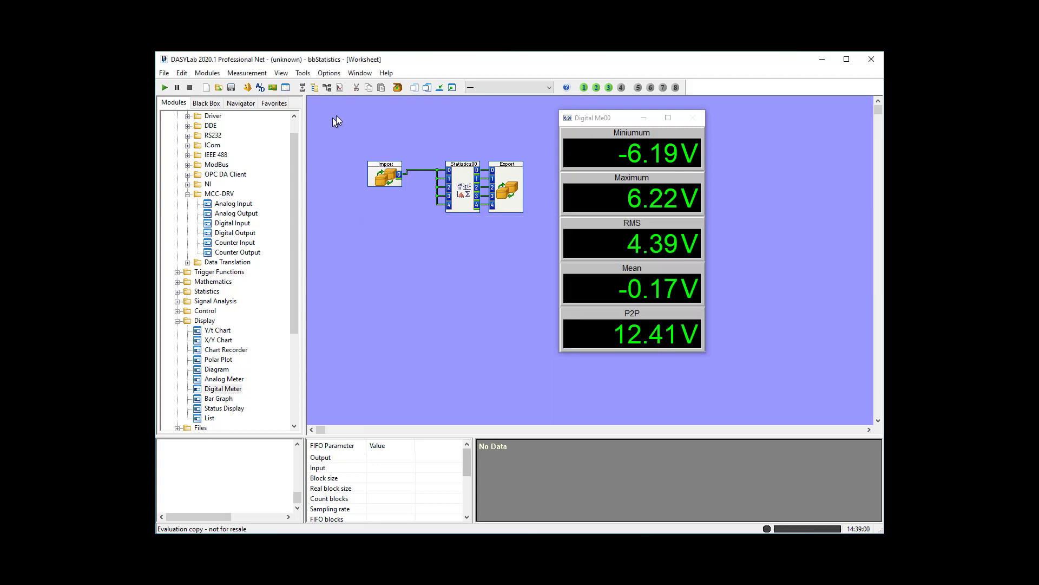
Step: Place the saved Statistices black box on the main worksheet below bbStatistics and open it
{"action": "left_click", "coordinate": [397, 88]}
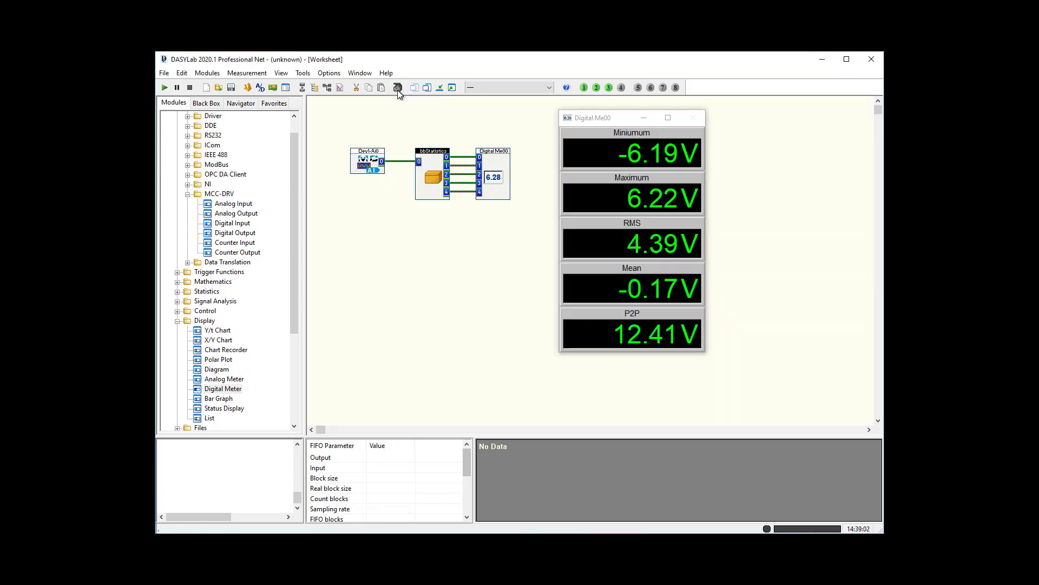
{"action": "left_click", "coordinate": [188, 194]}
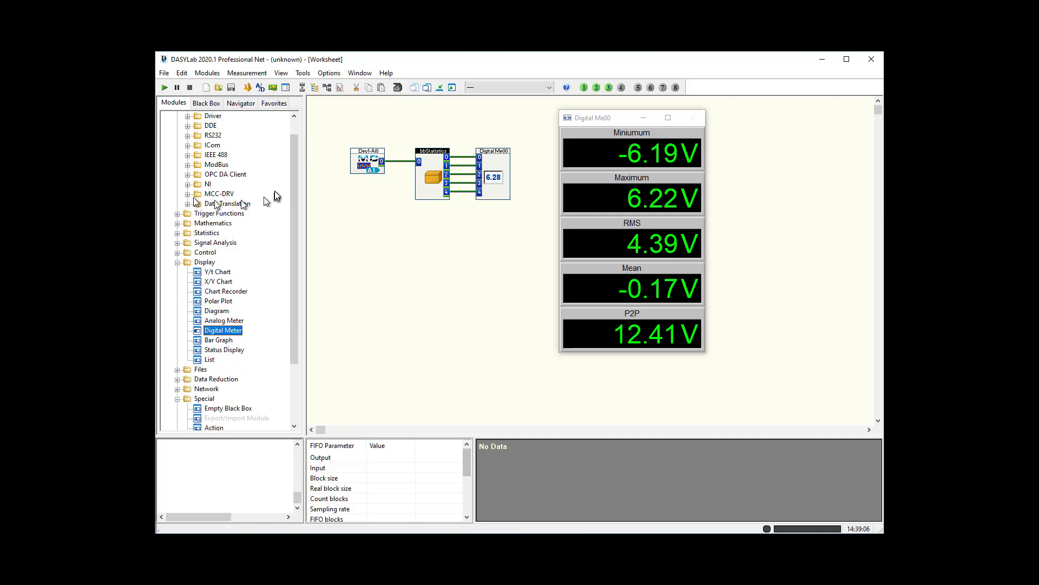
{"action": "left_click_drag", "start_coordinate": [292, 185], "coordinate": [281, 132]}
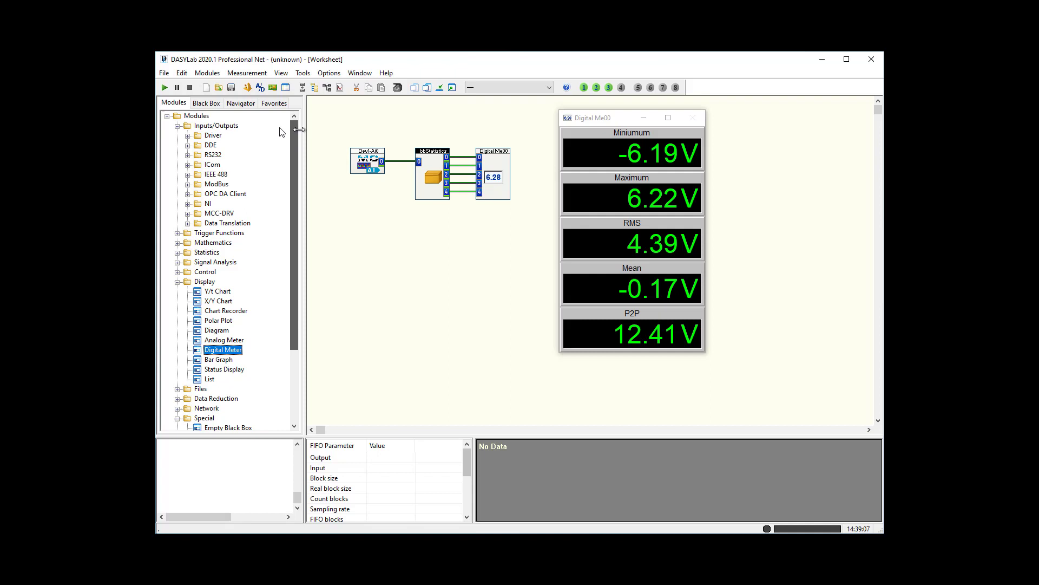
{"action": "left_click", "coordinate": [208, 104]}
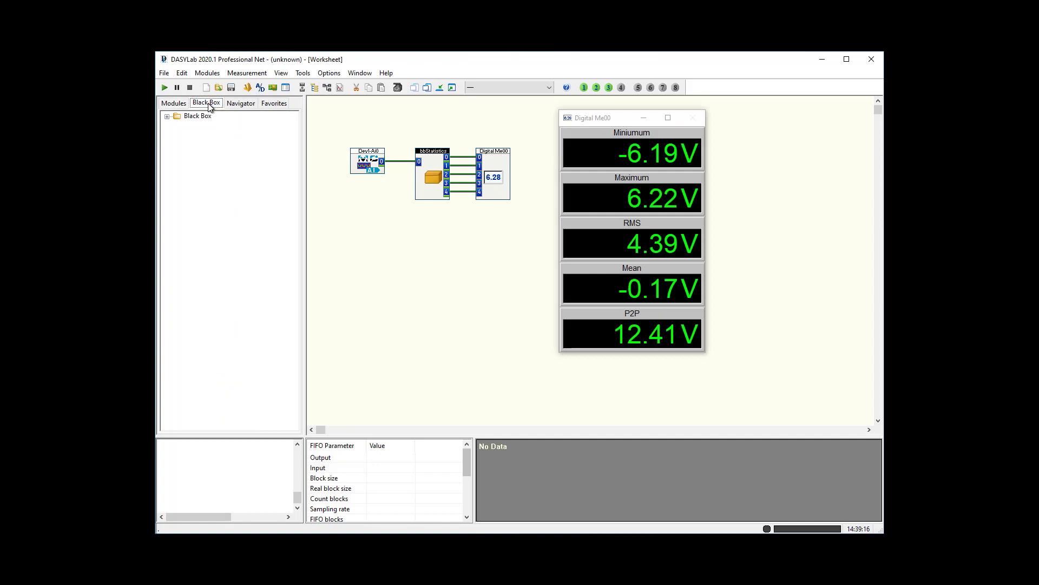
{"action": "left_click", "coordinate": [167, 116]}
{"action": "left_click", "coordinate": [208, 126]}
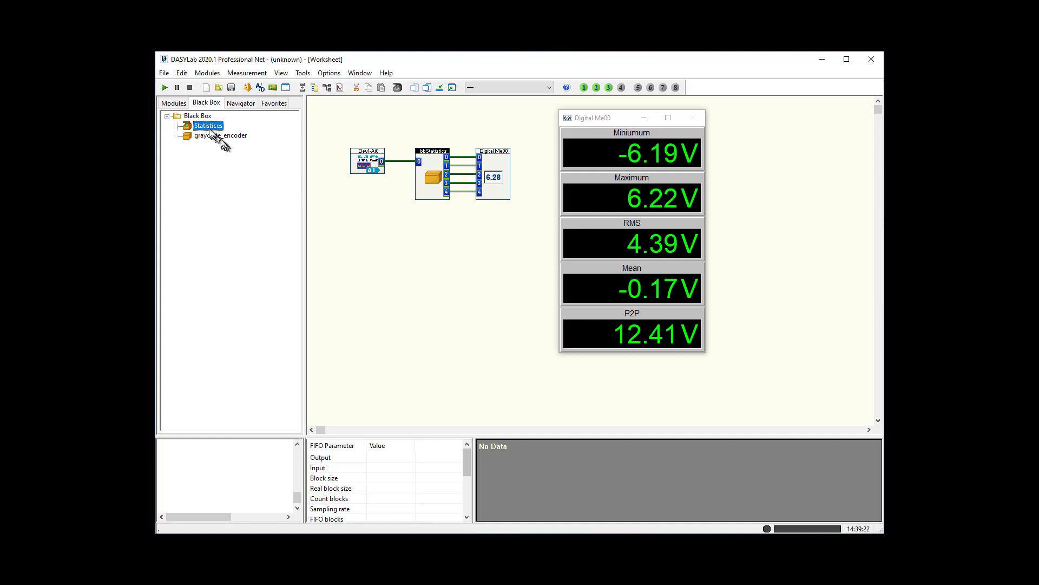
{"action": "left_click_drag", "start_coordinate": [202, 129], "coordinate": [425, 248]}
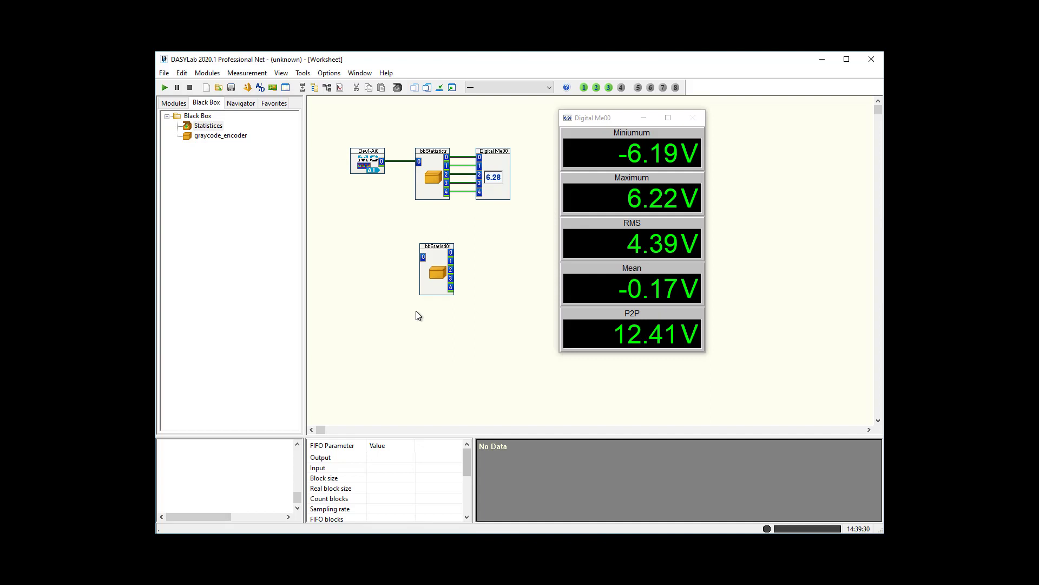
{"action": "double_click", "coordinate": [436, 279]}
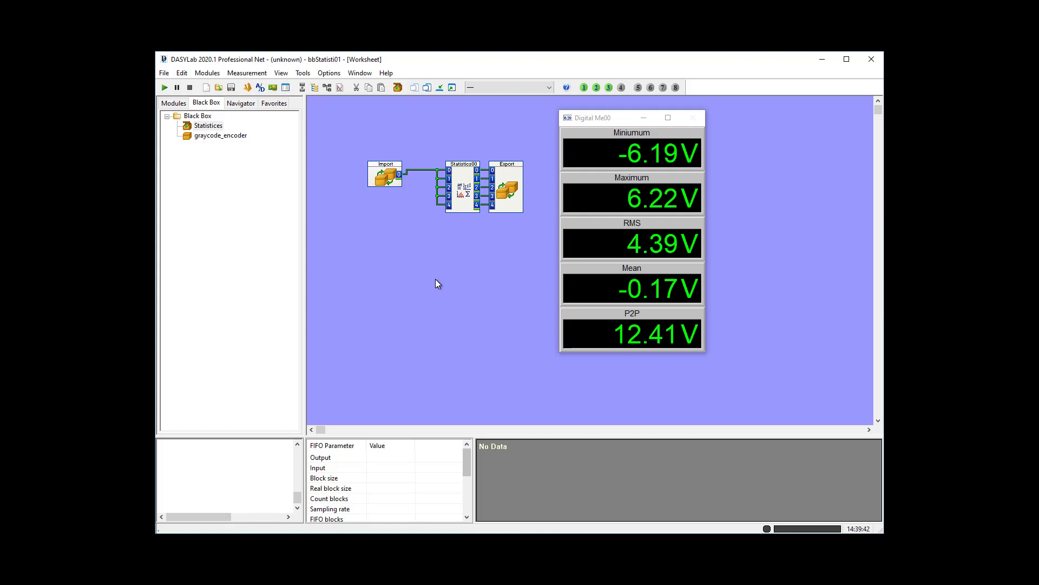
{"action": "double_click", "coordinate": [456, 205]}
{"action": "left_click", "coordinate": [644, 286]}
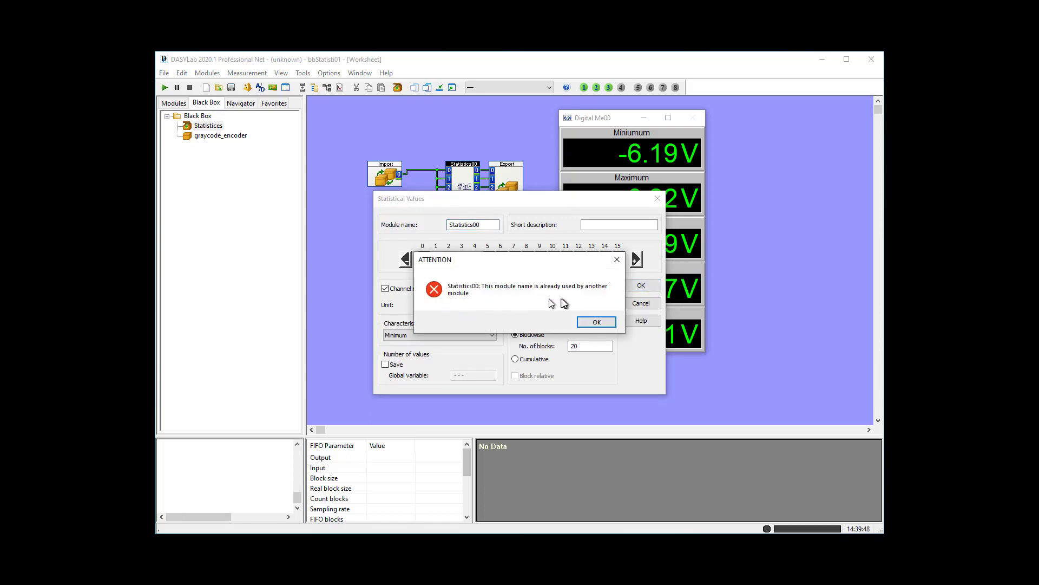
{"action": "left_click", "coordinate": [595, 321]}
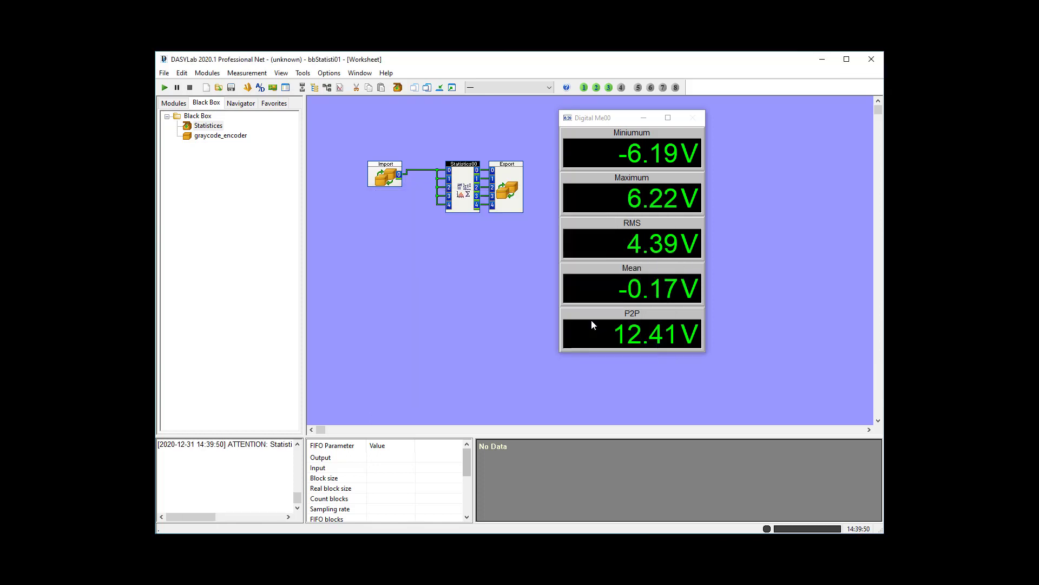
Step: Rename the statistics module inside the new black box to Statistics01 and return to the main worksheet
{"action": "double_click", "coordinate": [464, 175]}
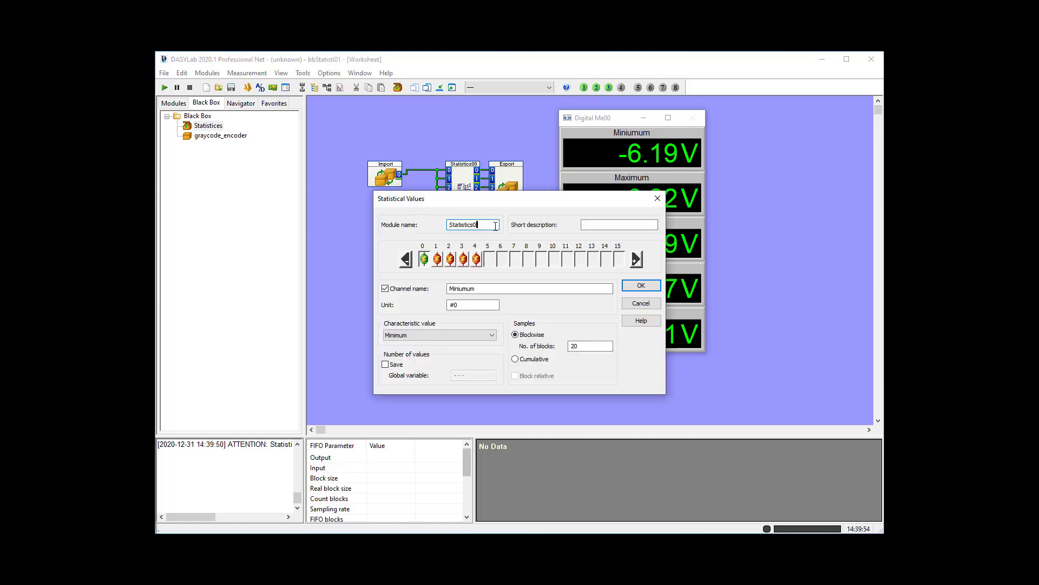
{"action": "type", "text": "1"}
{"action": "key", "text": "Return"}
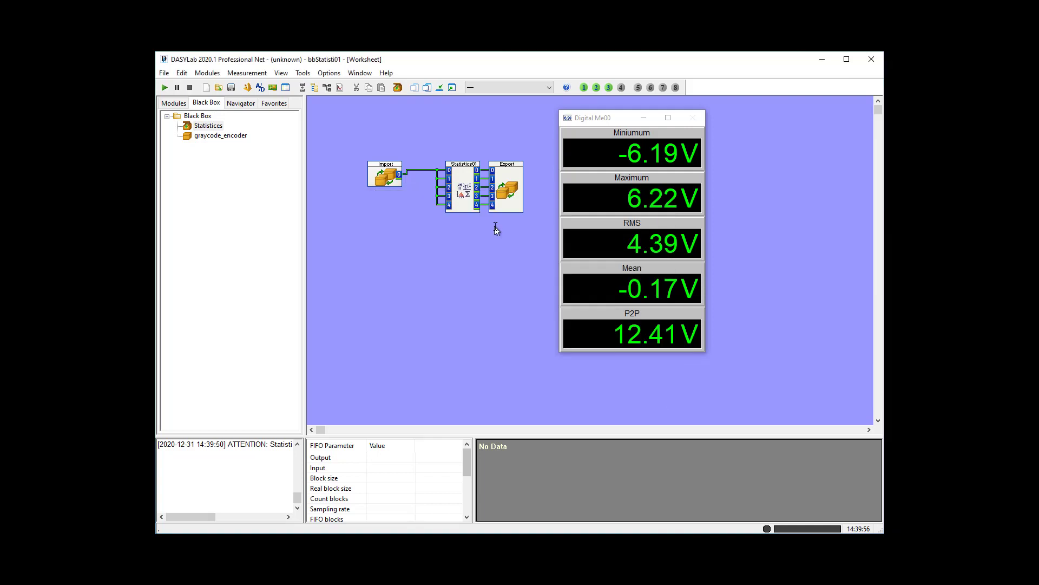
{"action": "left_click", "coordinate": [397, 88]}
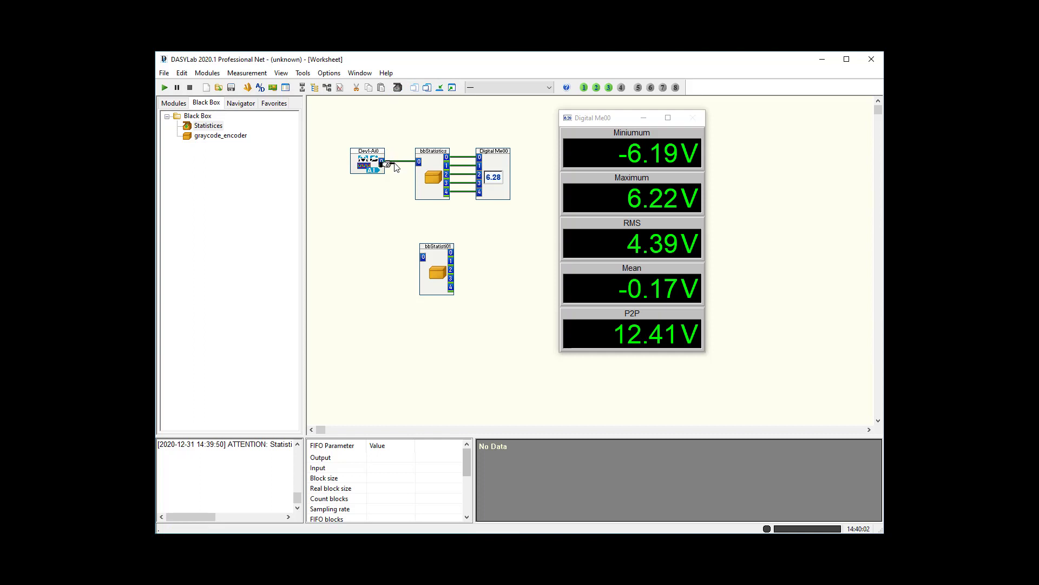
Step: Wire the Dev1-AI0 output to the bbStatisti01 input and connect a pasted copy of the digital meter module to the black box outputs
{"action": "left_click_drag", "start_coordinate": [383, 161], "coordinate": [423, 256]}
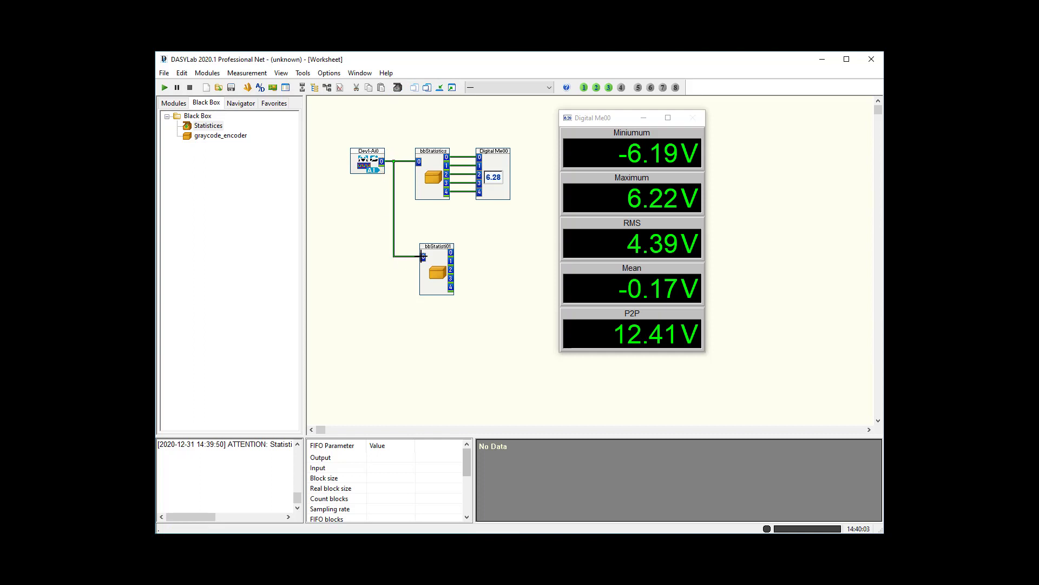
{"action": "left_click", "coordinate": [503, 162]}
{"action": "right_click", "coordinate": [503, 162]}
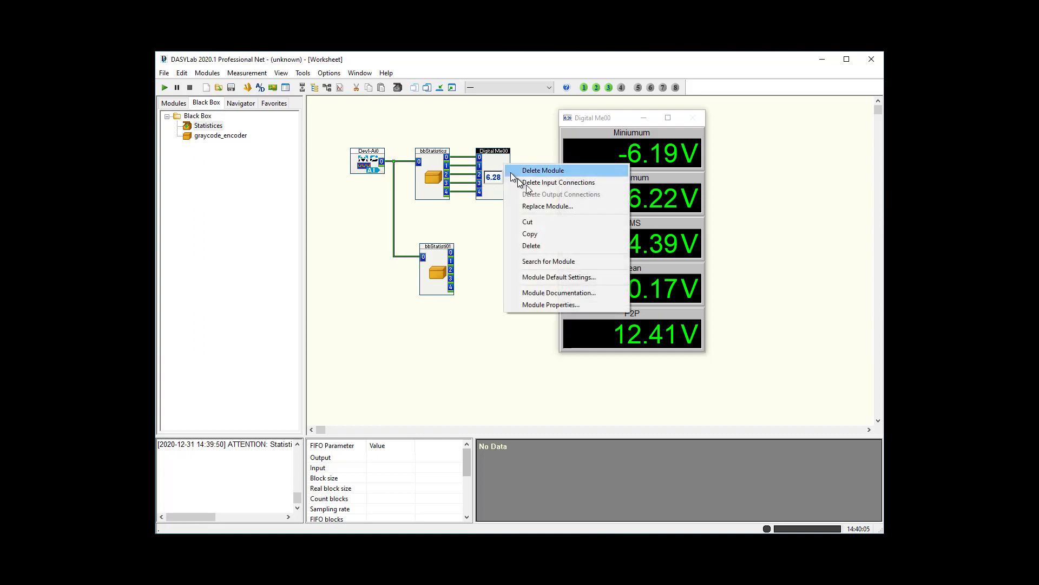
{"action": "left_click", "coordinate": [546, 234]}
{"action": "right_click", "coordinate": [487, 247]}
{"action": "left_click", "coordinate": [517, 276]}
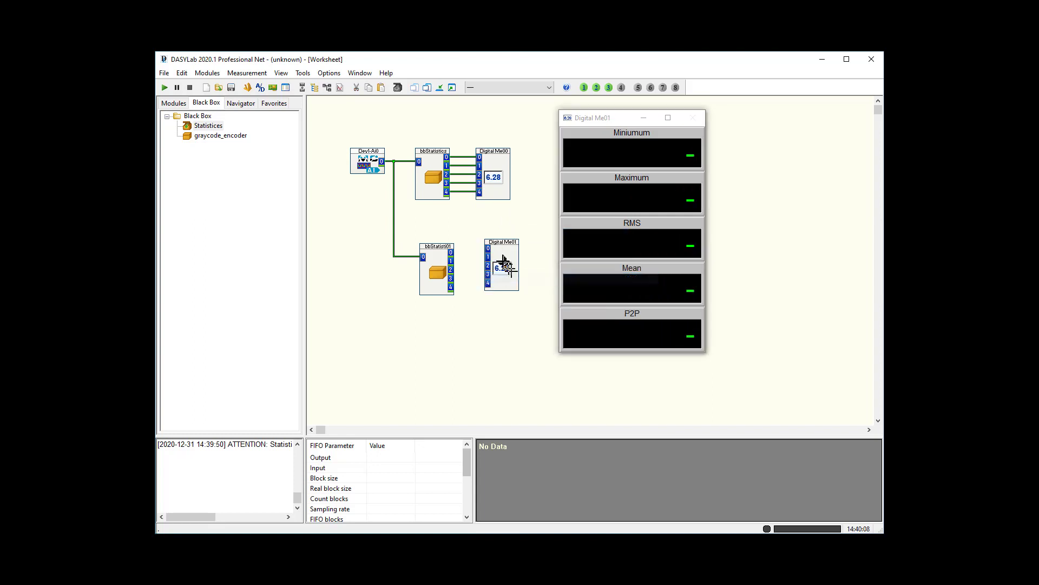
{"action": "mouse_move", "coordinate": [490, 263]}
{"action": "left_mouse_down"}
{"action": "mouse_move", "coordinate": [469, 265]}
{"action": "mouse_move", "coordinate": [484, 264]}
{"action": "left_mouse_up"}
Step: Place the Digital Me01 display window beside the Digital Me00 window, and run and stop the measurement
{"action": "left_click_drag", "start_coordinate": [593, 119], "coordinate": [757, 116]}
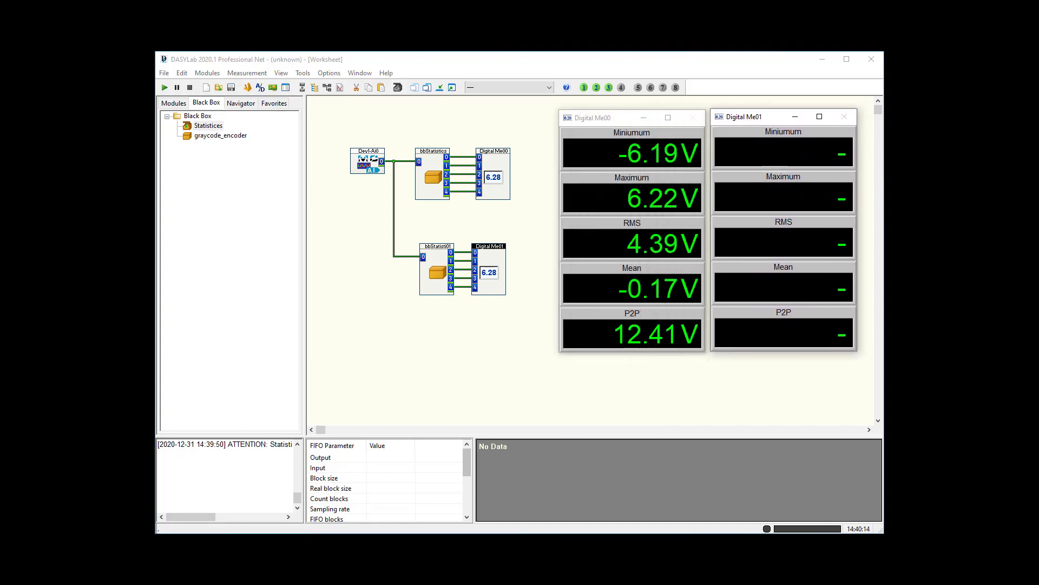
{"action": "left_click", "coordinate": [165, 87]}
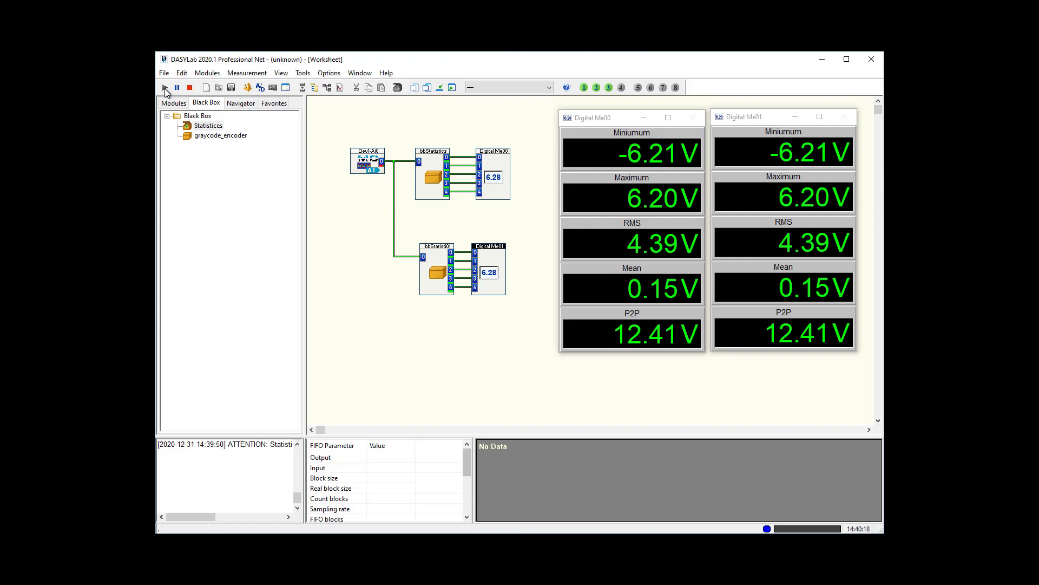
{"action": "left_click", "coordinate": [189, 88]}
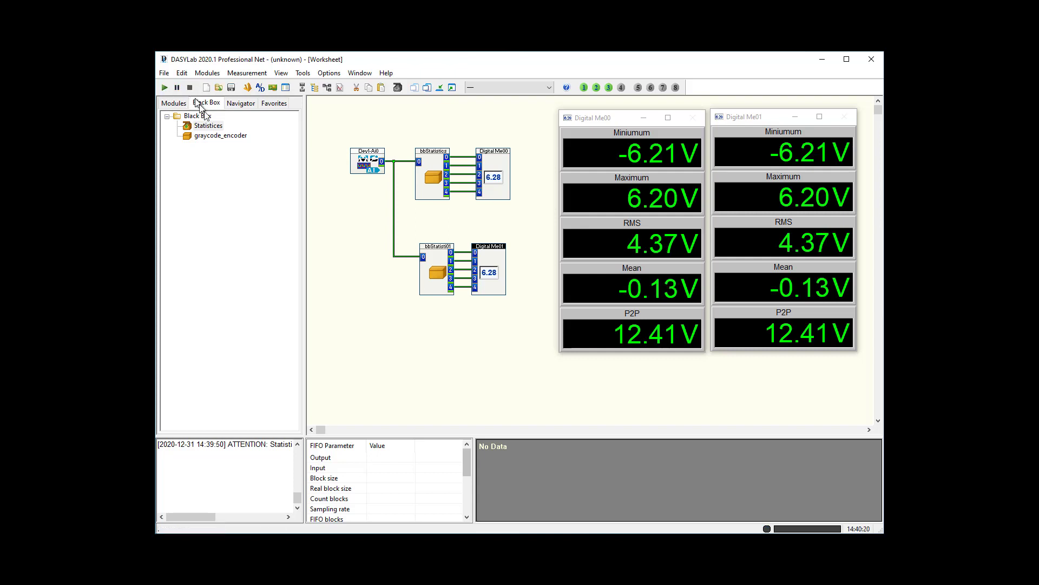
Step: Set the samples mode of the Statistics01 module's channels inside bbStatisti01 to Cumulative, and run and stop the measurement from the main worksheet
{"action": "double_click", "coordinate": [432, 269]}
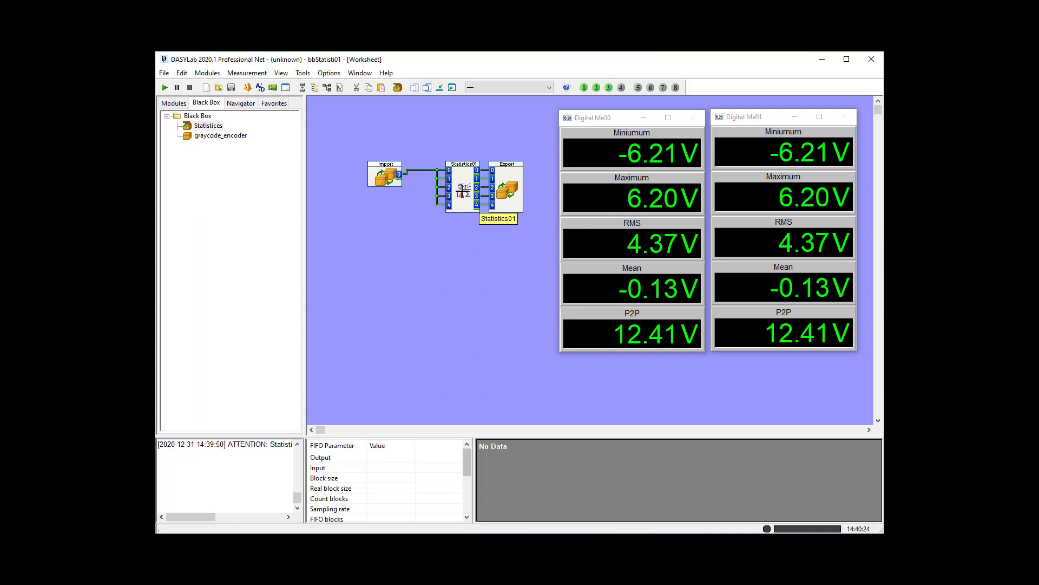
{"action": "double_click", "coordinate": [463, 191]}
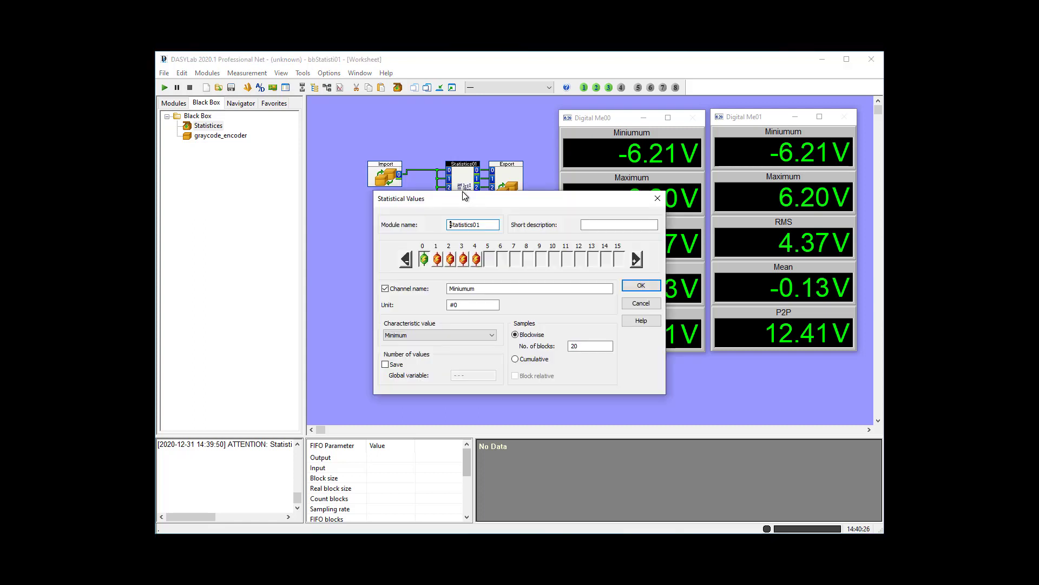
{"action": "left_click", "coordinate": [531, 358]}
{"action": "left_click", "coordinate": [438, 261]}
{"action": "left_click", "coordinate": [451, 260]}
{"action": "left_click", "coordinate": [464, 260]}
{"action": "left_click", "coordinate": [641, 286]}
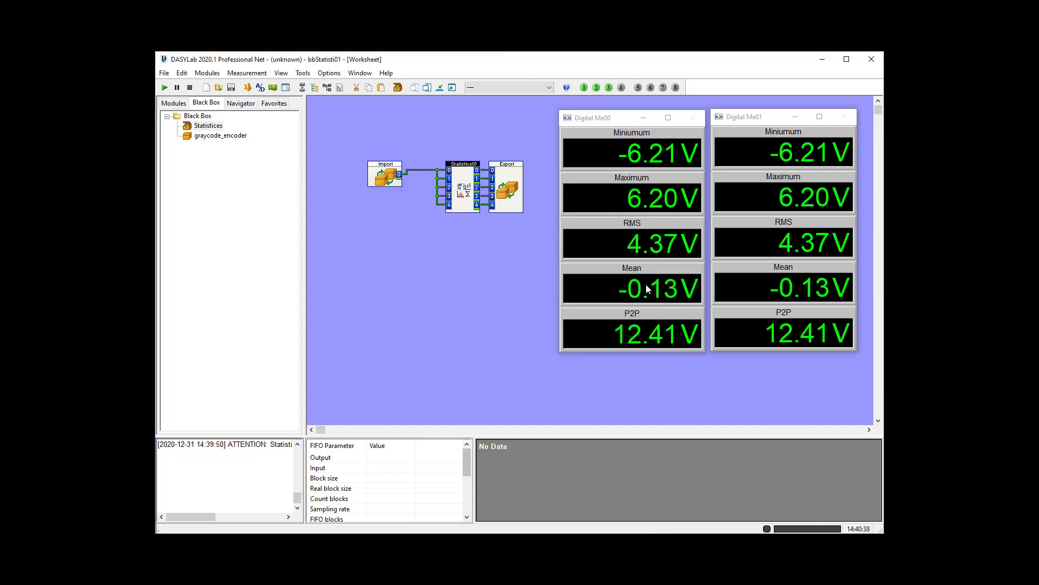
{"action": "left_click", "coordinate": [165, 88]}
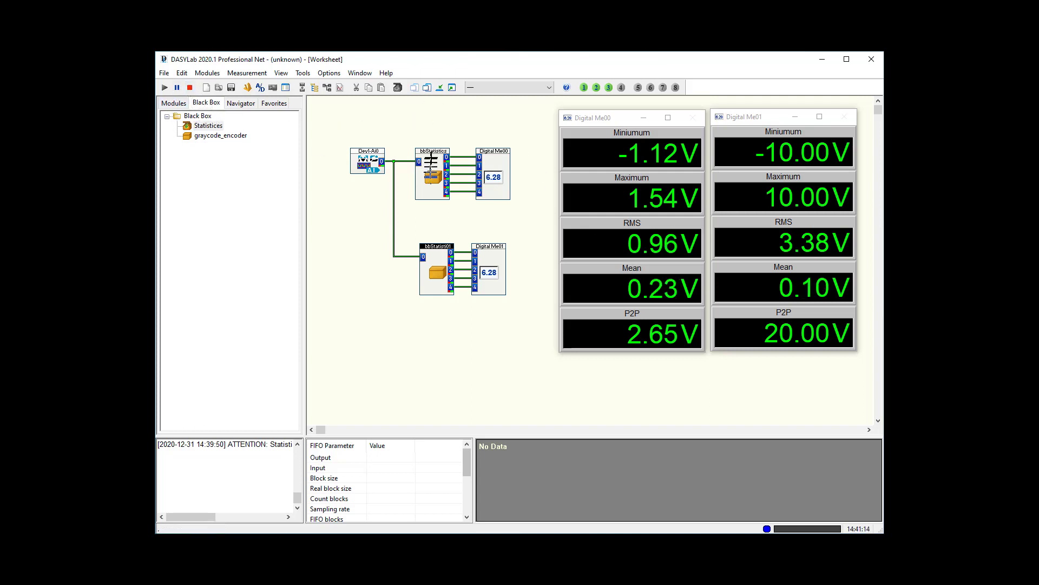
{"action": "left_click", "coordinate": [190, 88]}
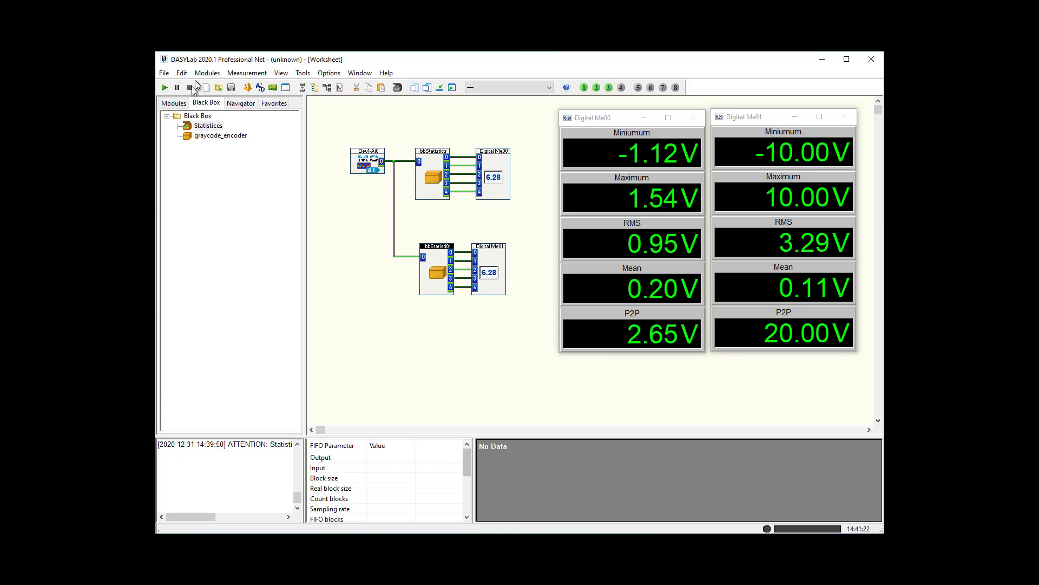
Step: Save the worksheet in the worksheets folder under the file name statistics black box
{"action": "left_click", "coordinate": [164, 73]}
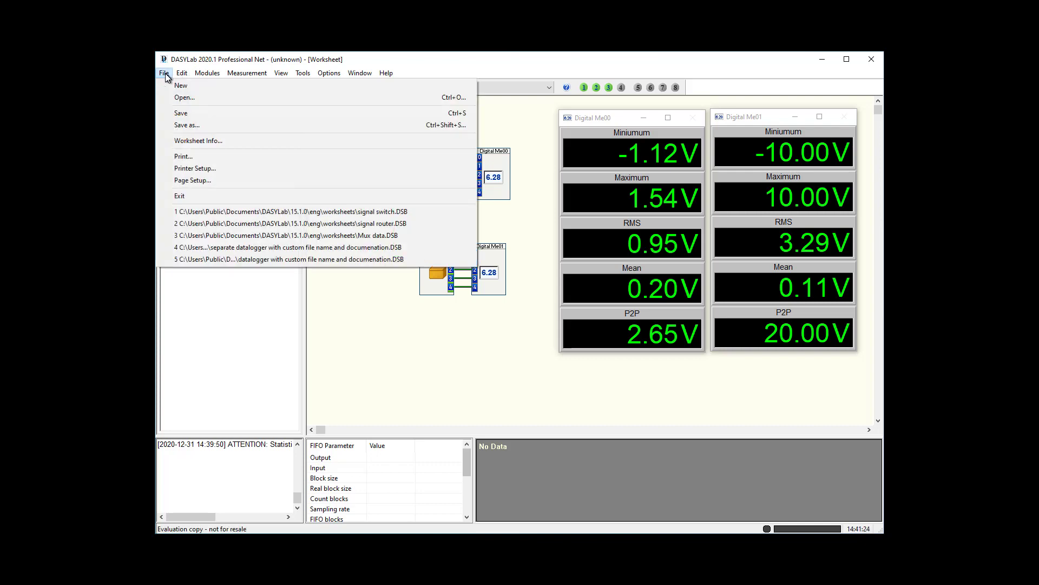
{"action": "left_click", "coordinate": [178, 115]}
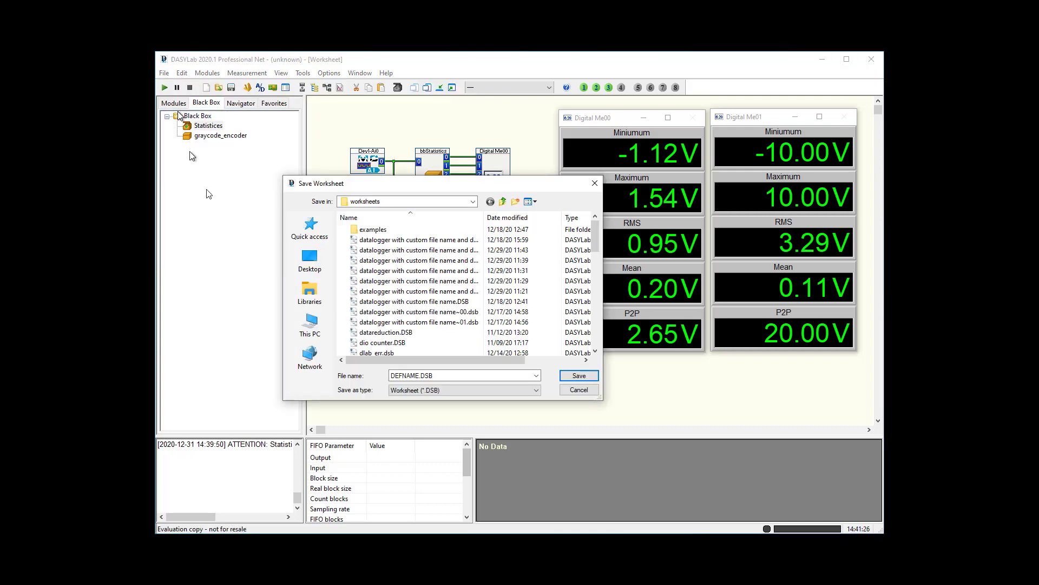
{"action": "double_click", "coordinate": [434, 375]}
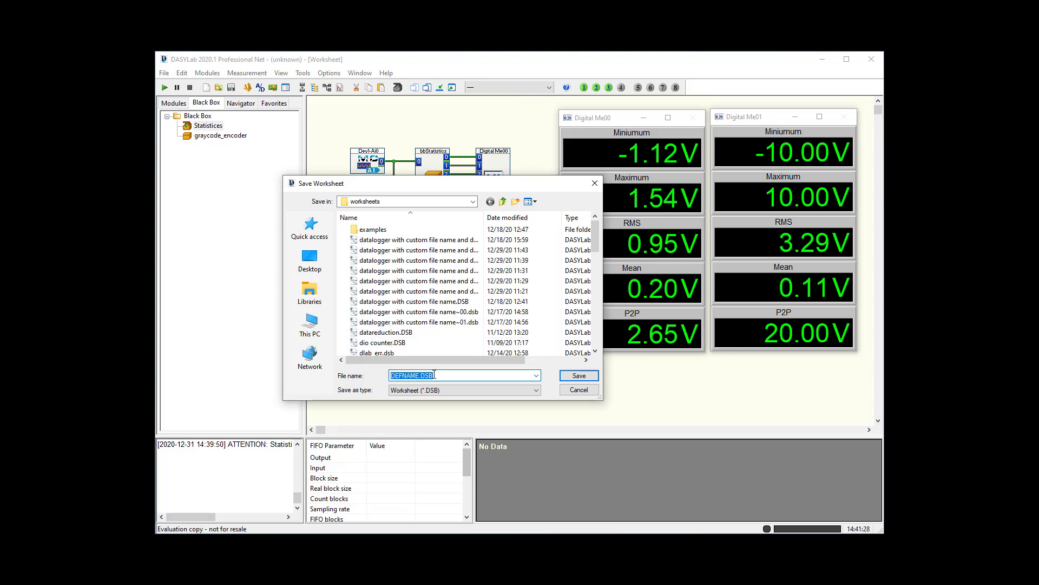
{"action": "type", "text": "statist"}
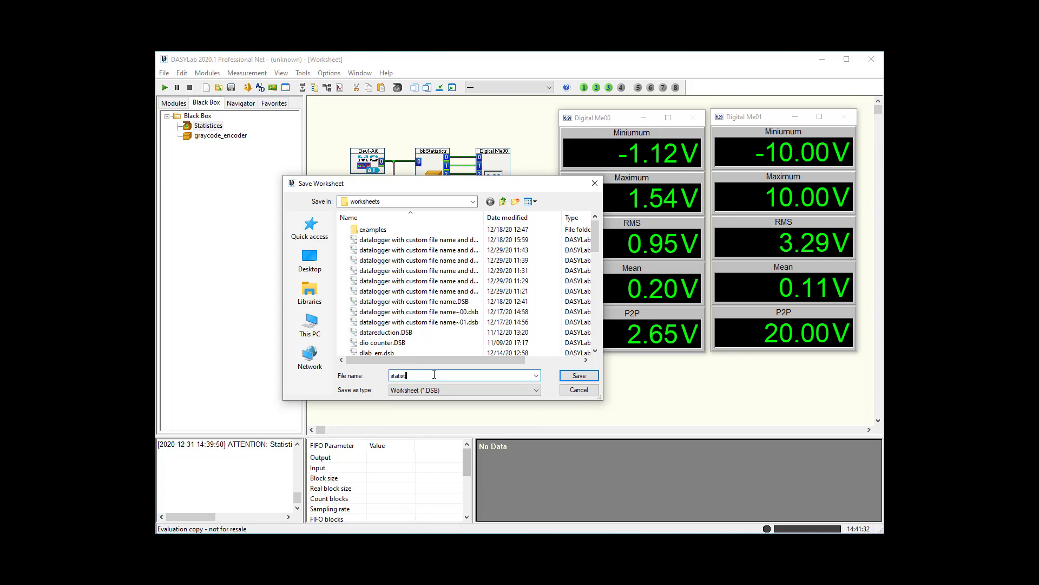
{"action": "type", "text": "ics black box"}
{"action": "key", "text": "Return"}
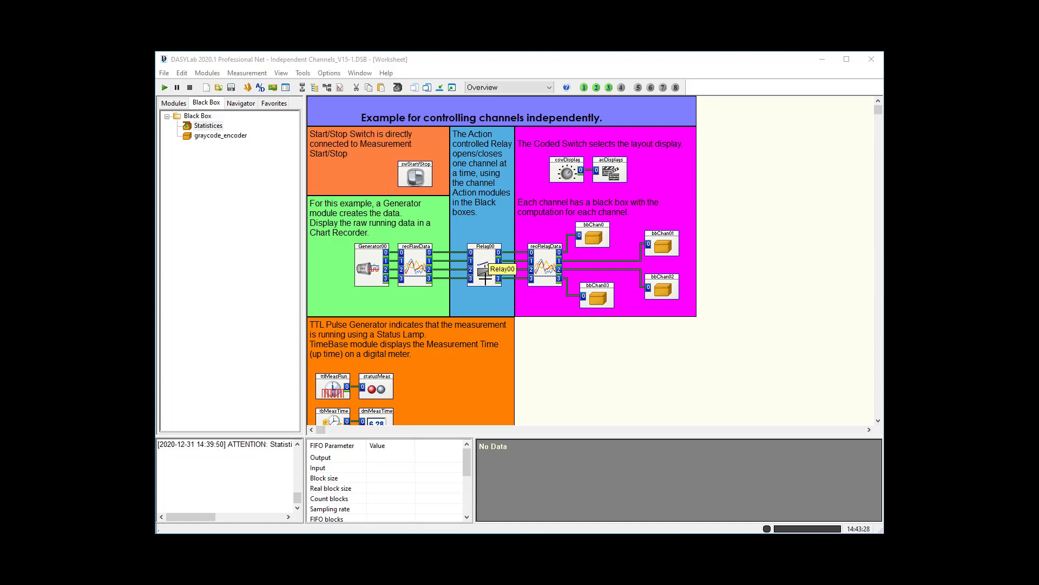
Step: Open the bbChan0 black box in the Independent Channels example, examine the settings of StatChan0 channels 0 to 4, and close the black box
{"action": "double_click", "coordinate": [598, 232]}
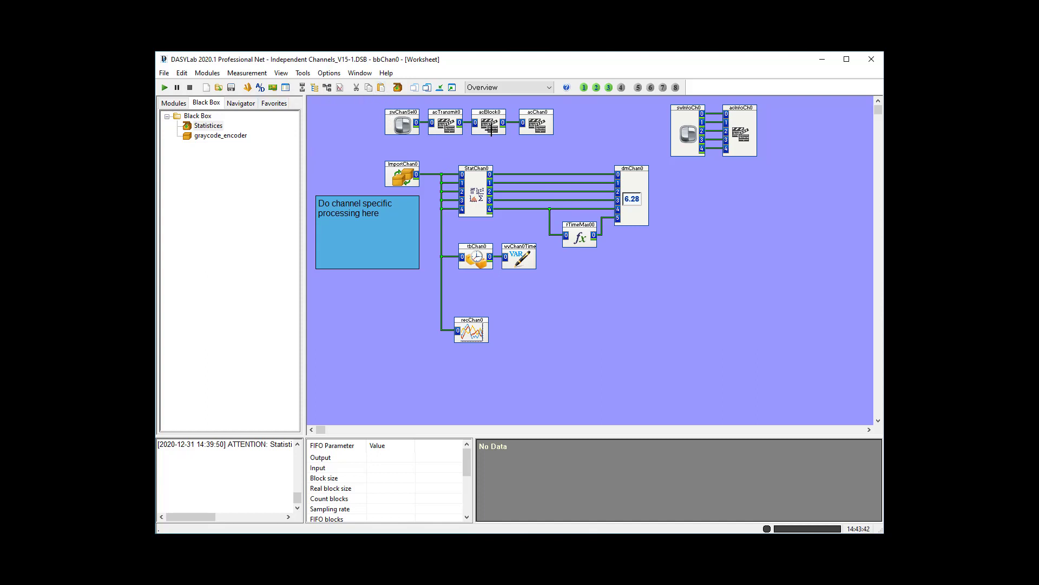
{"action": "left_click", "coordinate": [481, 198]}
{"action": "double_click", "coordinate": [481, 199]}
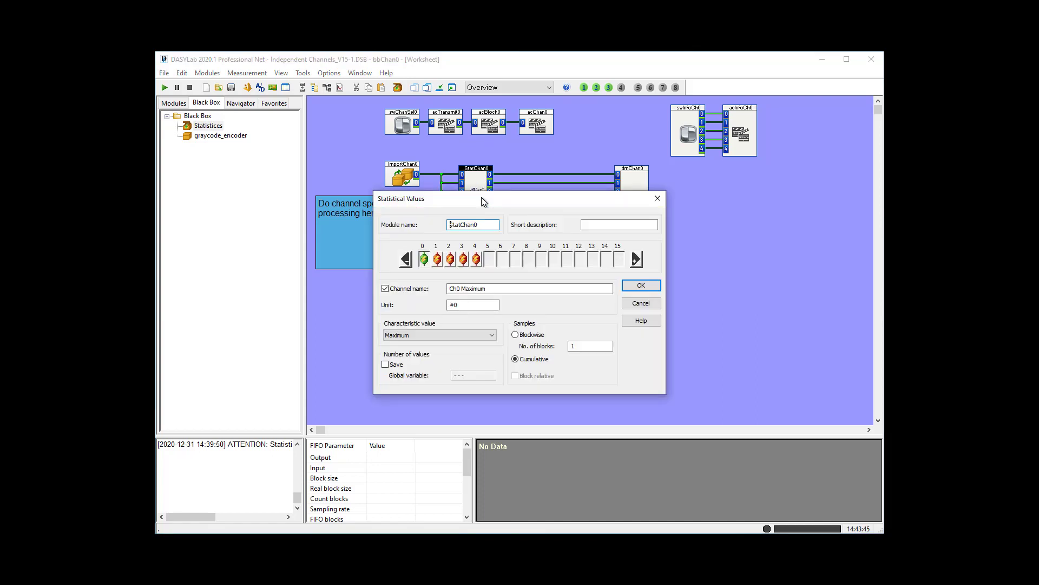
{"action": "left_click", "coordinate": [437, 260]}
{"action": "left_click", "coordinate": [450, 260]}
{"action": "left_click", "coordinate": [463, 260]}
{"action": "left_click", "coordinate": [477, 260]}
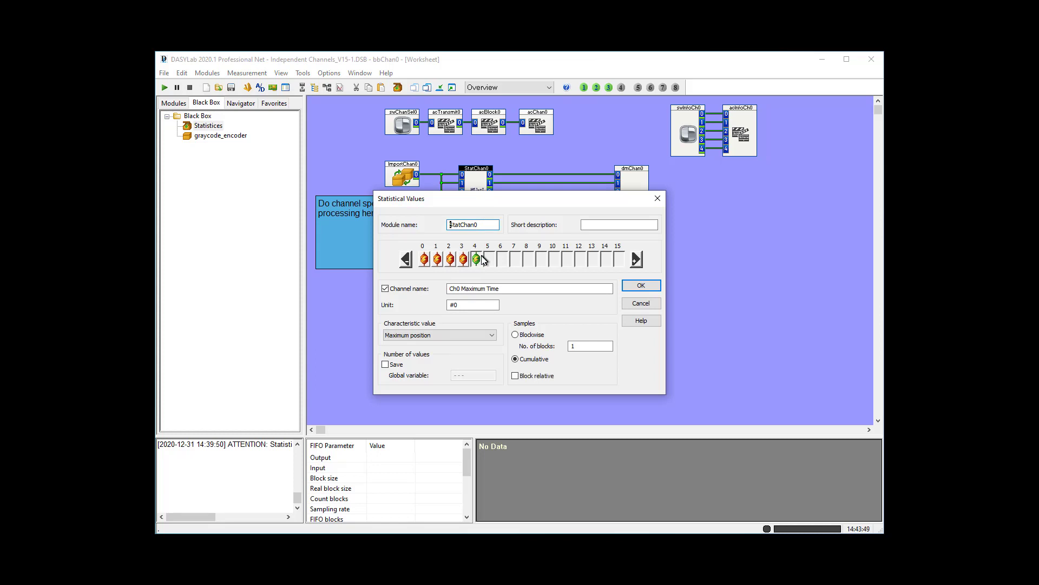
{"action": "left_click", "coordinate": [642, 286]}
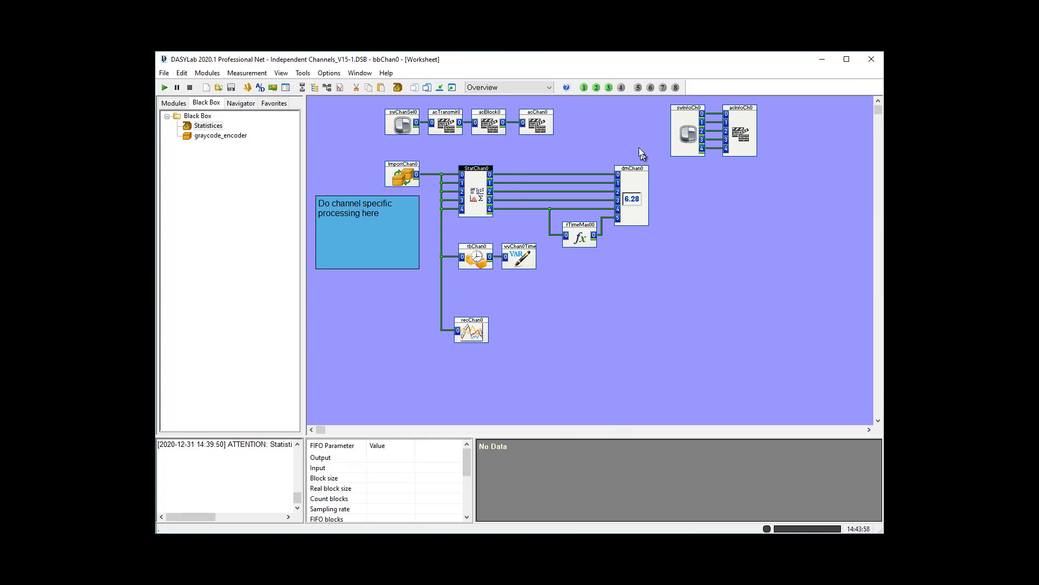
{"action": "left_click", "coordinate": [397, 87]}
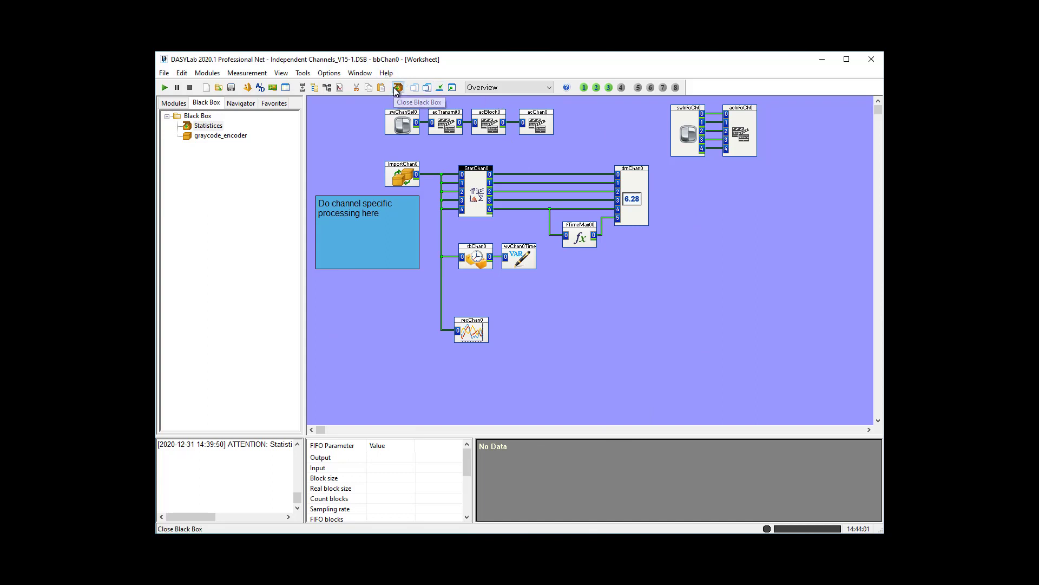
Step: Examine the contents of the bbChan03 and bbChan02 black boxes and return to the main worksheet
{"action": "double_click", "coordinate": [599, 287]}
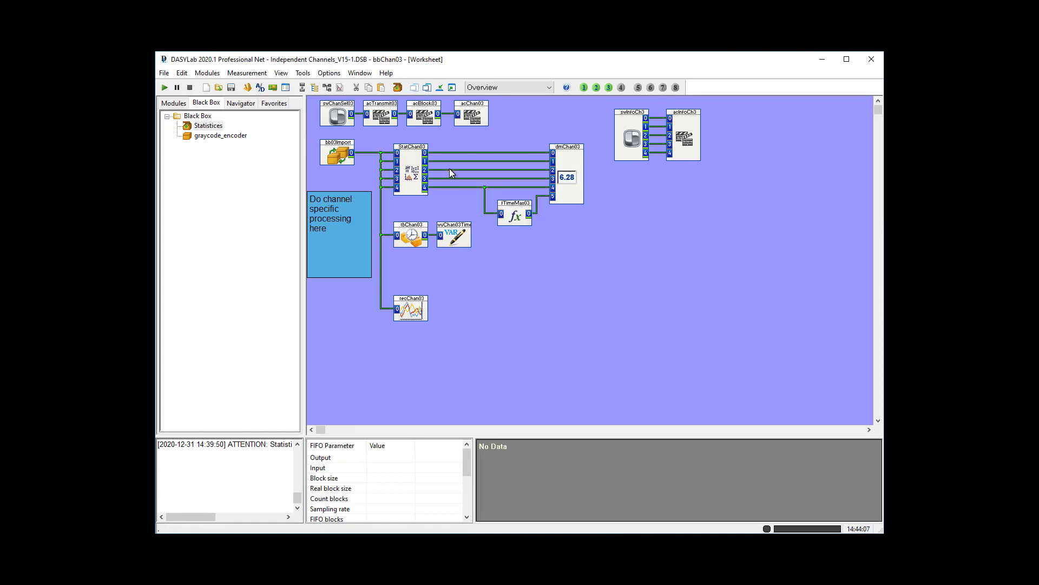
{"action": "left_click", "coordinate": [398, 89]}
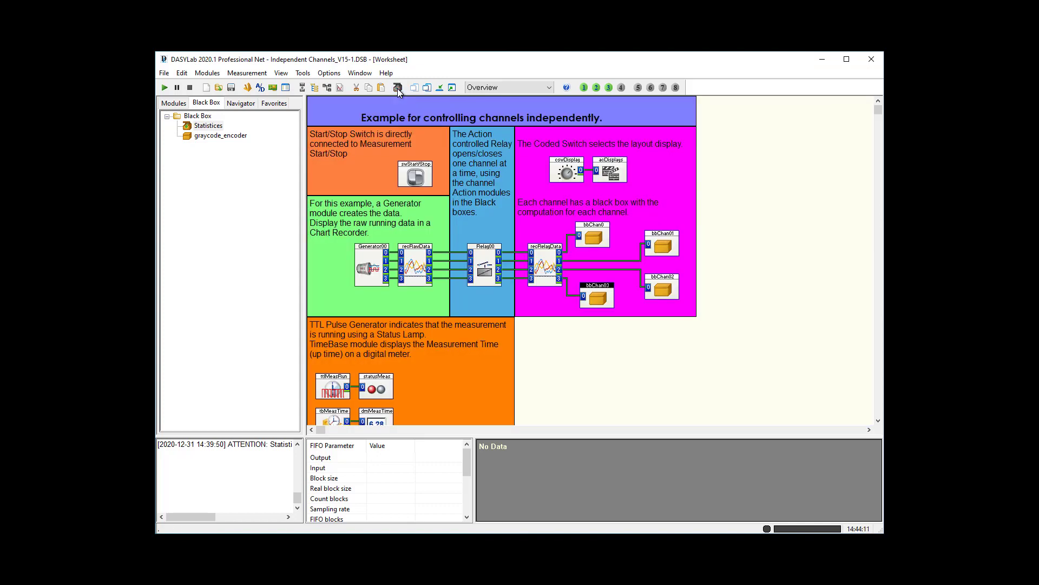
{"action": "double_click", "coordinate": [662, 281]}
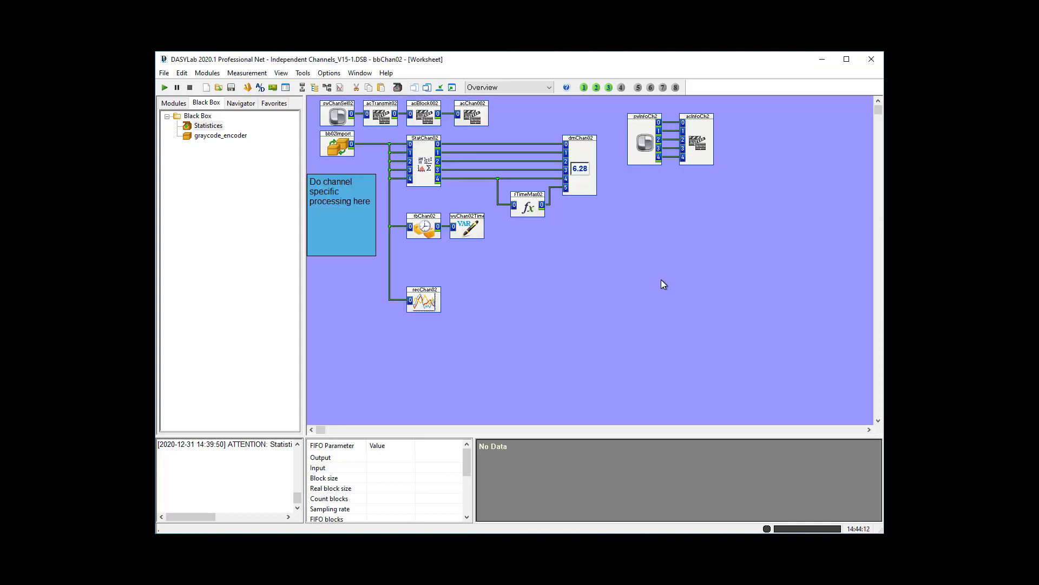
{"action": "left_click", "coordinate": [398, 88]}
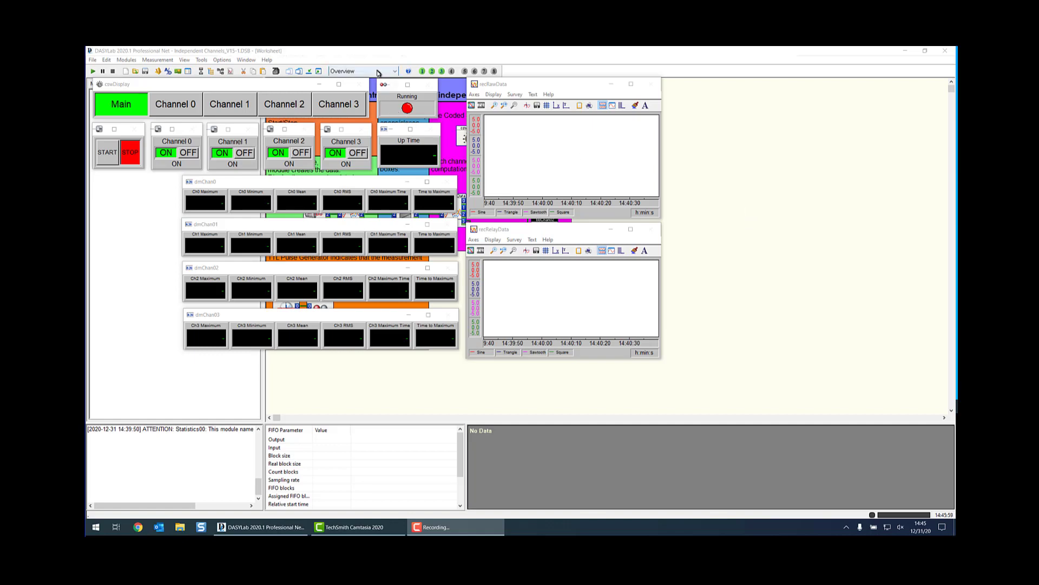
Step: View the Channel 0 and Channel 1 window arrangements, and switch to the Worksheet Only arrangement
{"action": "left_click", "coordinate": [394, 72]}
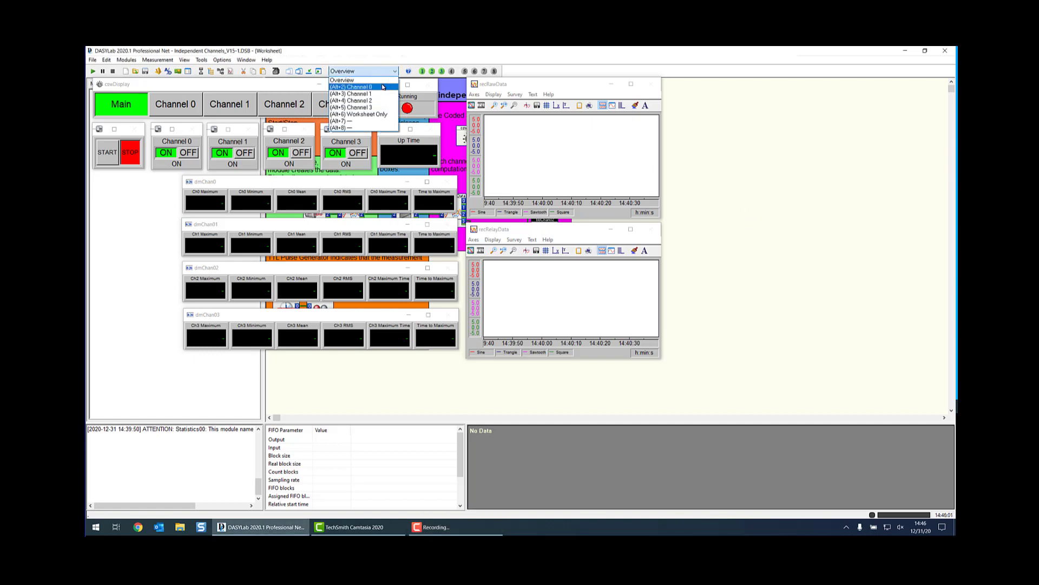
{"action": "left_click", "coordinate": [383, 87]}
{"action": "left_click", "coordinate": [394, 72]}
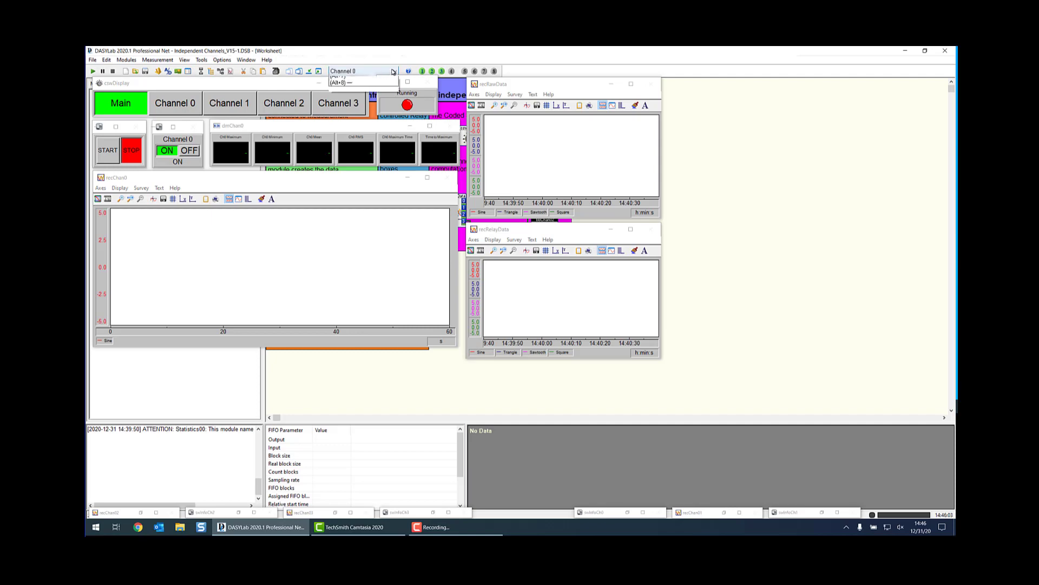
{"action": "left_click", "coordinate": [381, 95]}
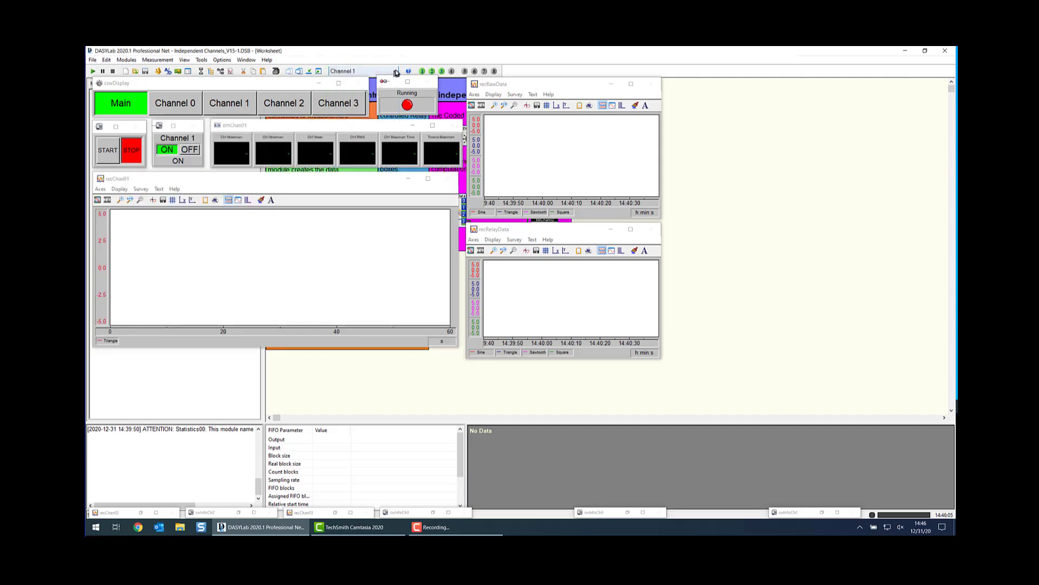
{"action": "left_click", "coordinate": [395, 72]}
{"action": "left_click", "coordinate": [383, 114]}
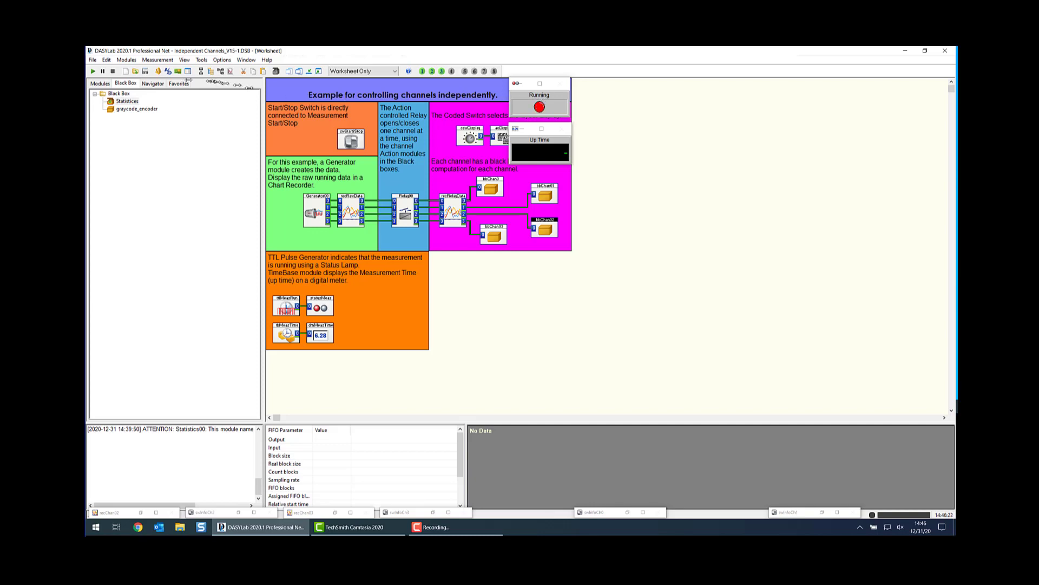
Step: Start the measurement, view the Channel 0 to Channel 3 layout pages, and return to the Main page
{"action": "left_click", "coordinate": [93, 72]}
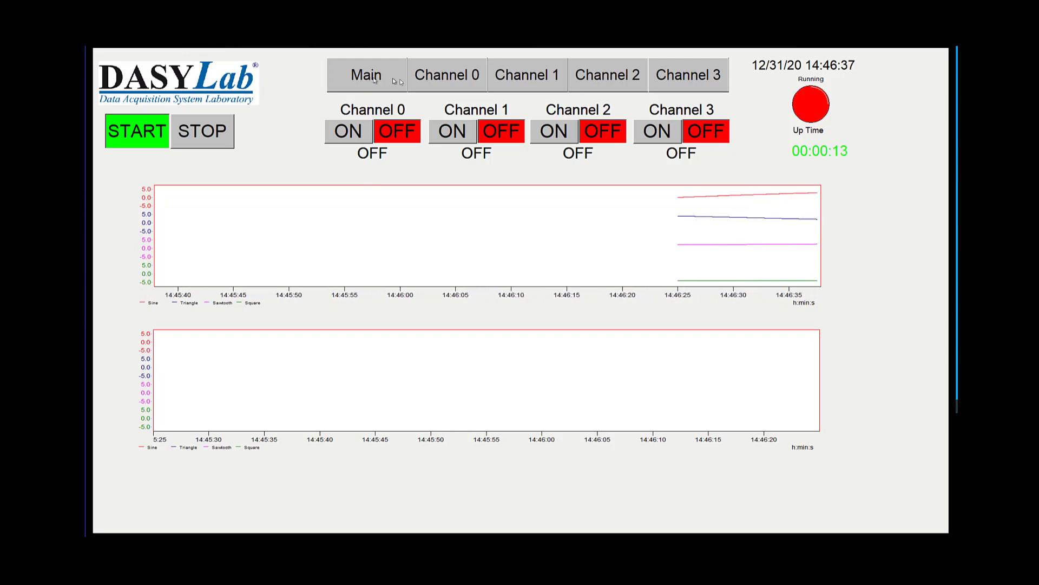
{"action": "left_click", "coordinate": [461, 87]}
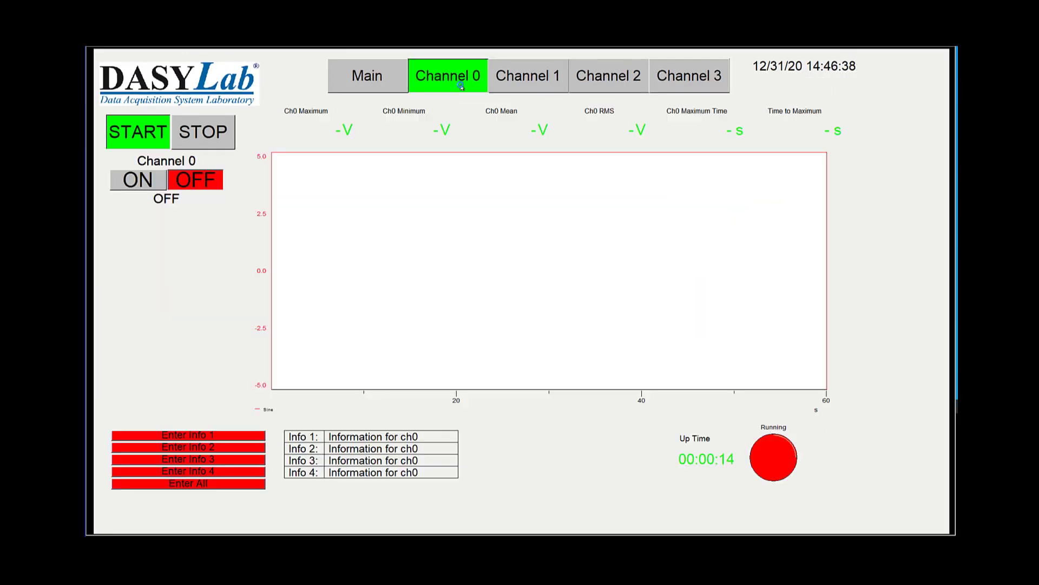
{"action": "left_click", "coordinate": [539, 88]}
{"action": "left_click", "coordinate": [623, 86]}
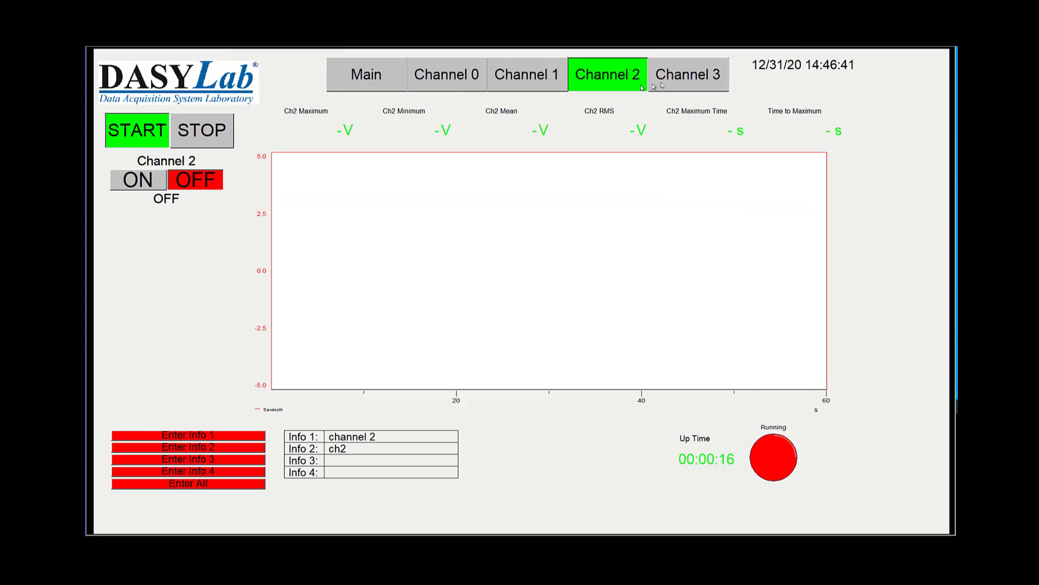
{"action": "left_click", "coordinate": [688, 80]}
{"action": "left_click", "coordinate": [374, 78]}
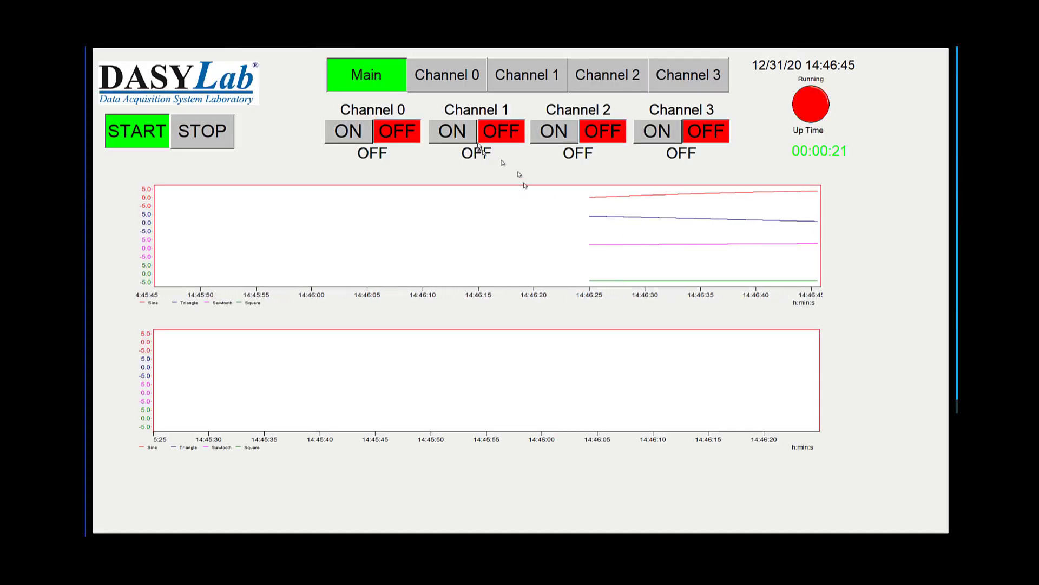
Step: Turn on Channel 1 and Channel 3 on the Main layout page while the measurement runs
{"action": "left_click", "coordinate": [456, 135]}
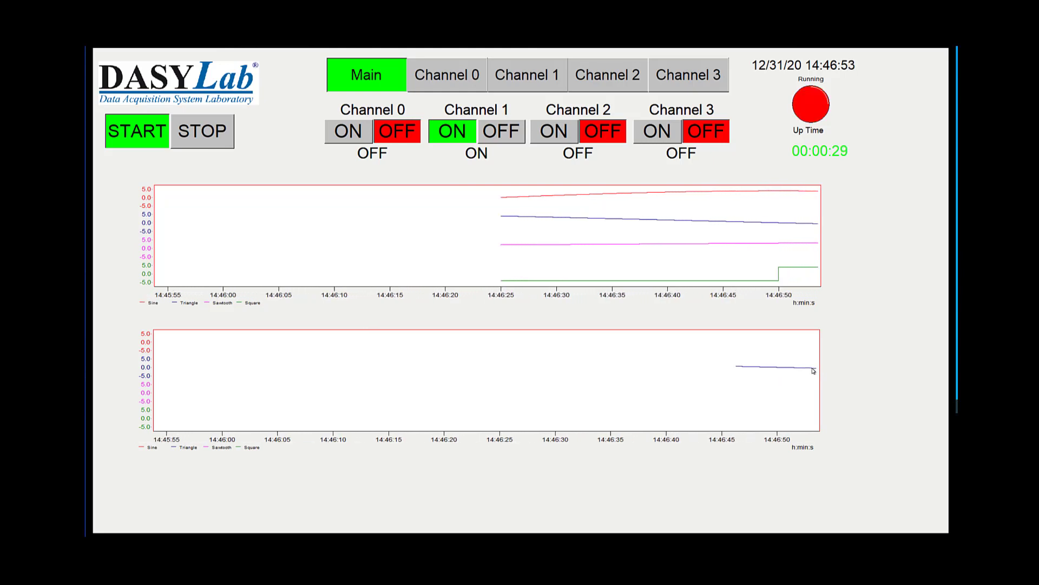
{"action": "left_click", "coordinate": [657, 134]}
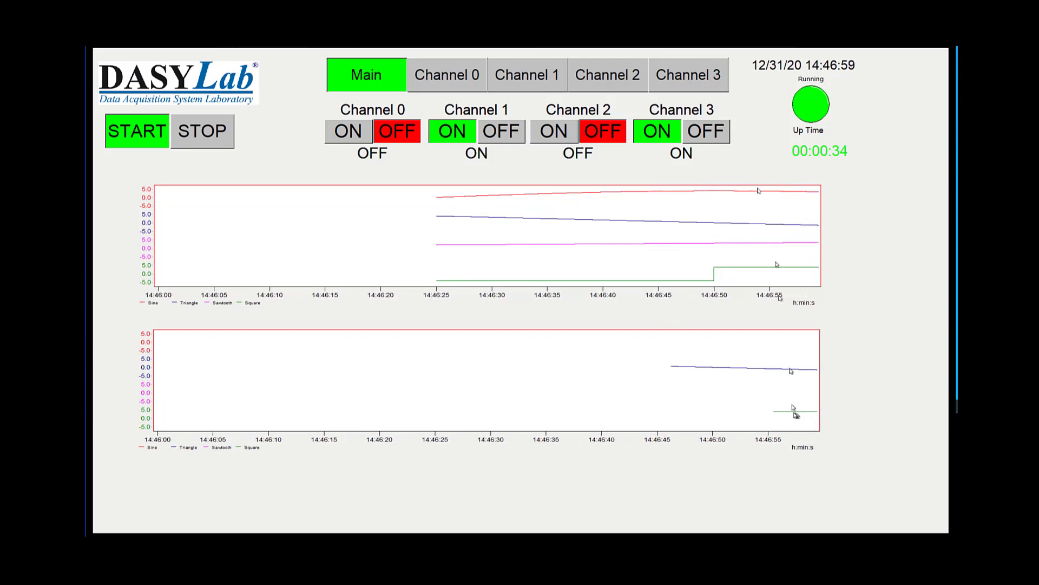
Step: Open the Channel 3 layout page and switch Channel 3 off and back on while the measurement runs
{"action": "left_click", "coordinate": [698, 78]}
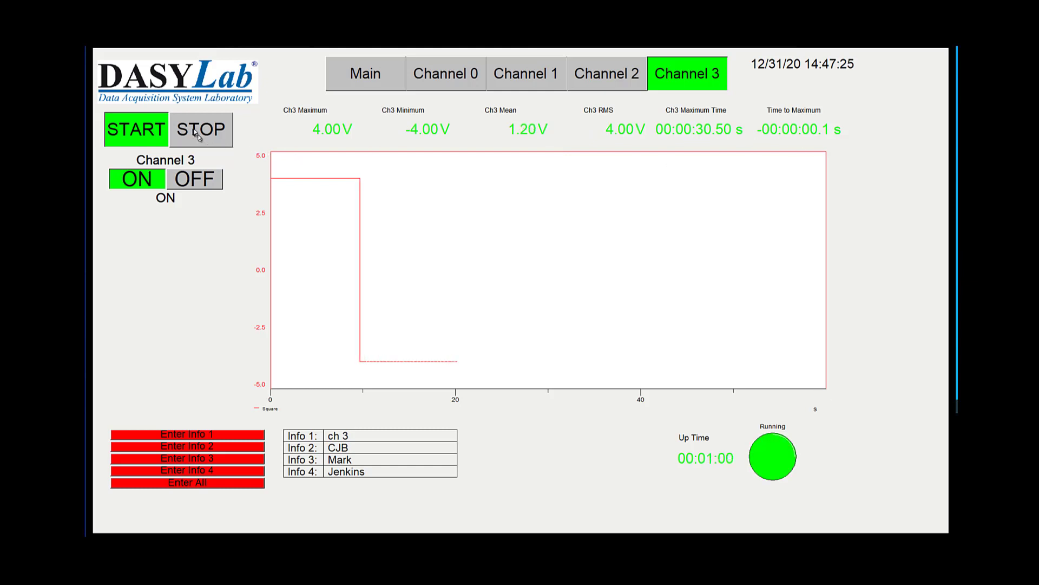
{"action": "left_click", "coordinate": [195, 182]}
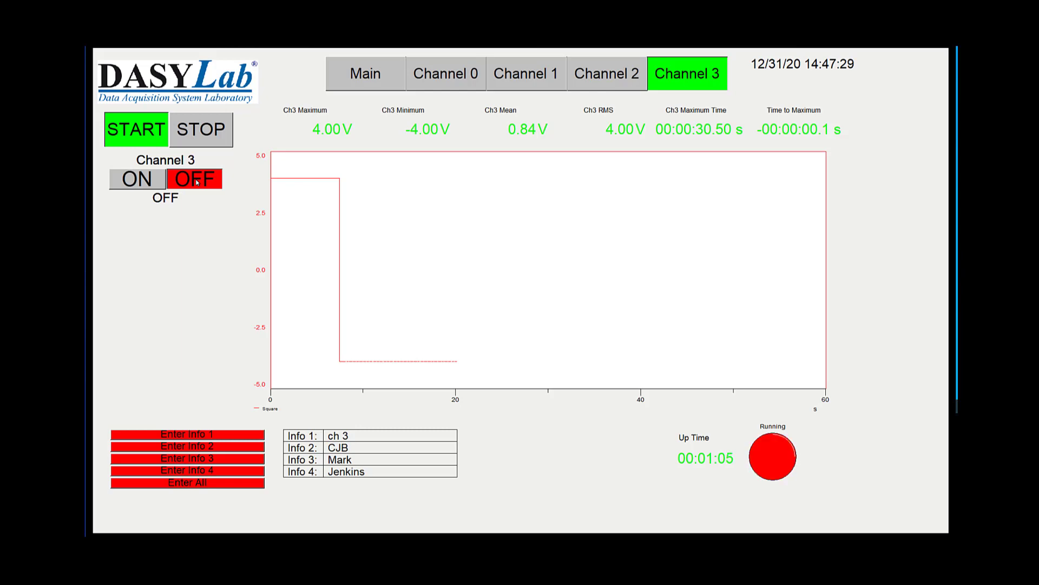
{"action": "left_click", "coordinate": [146, 183]}
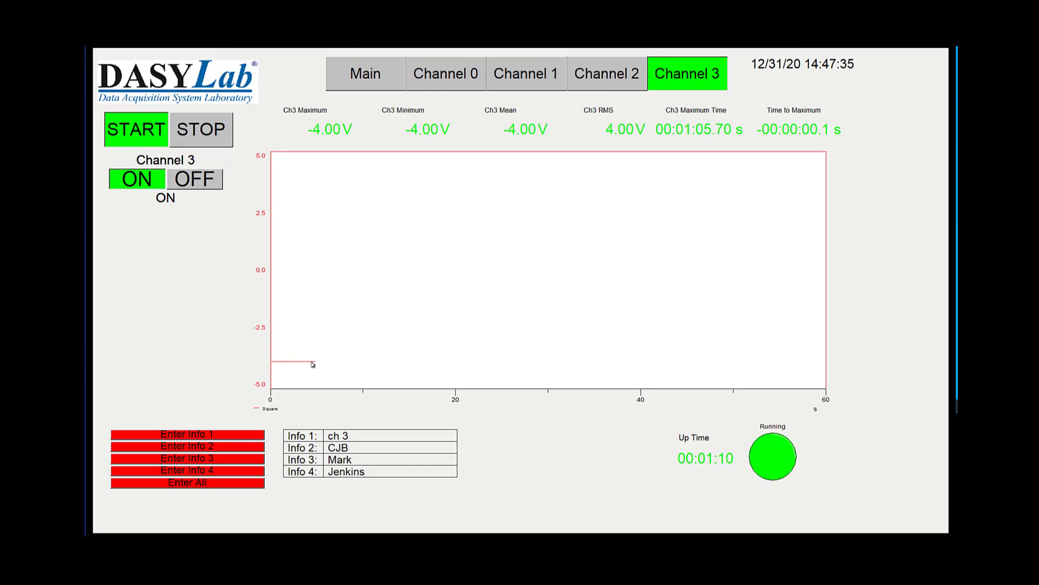
Step: Open the Channel 1 layout page and switch Channel 1 off and back on
{"action": "left_click", "coordinate": [534, 77]}
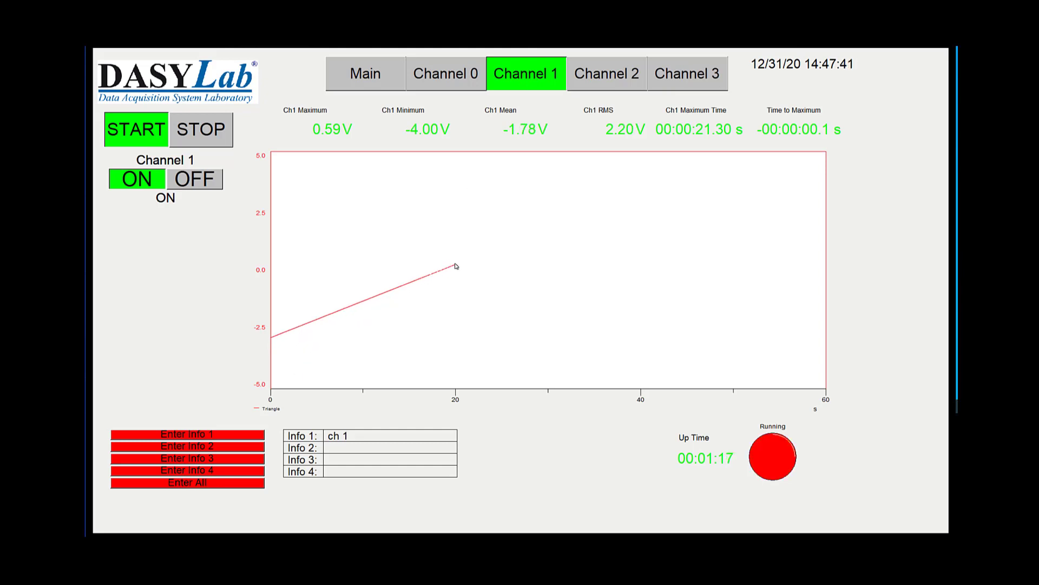
{"action": "left_click", "coordinate": [195, 181]}
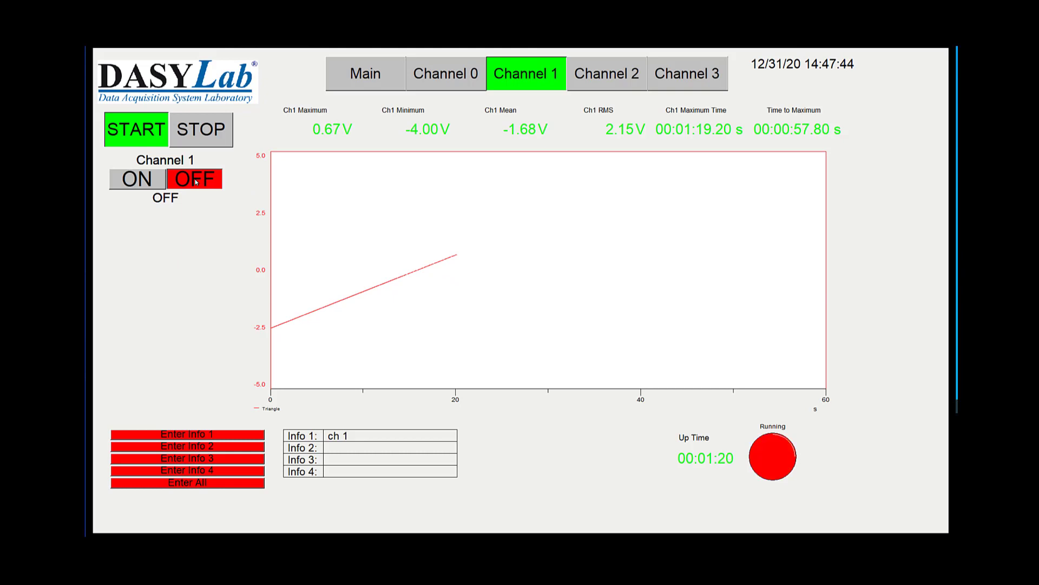
{"action": "left_click", "coordinate": [136, 180]}
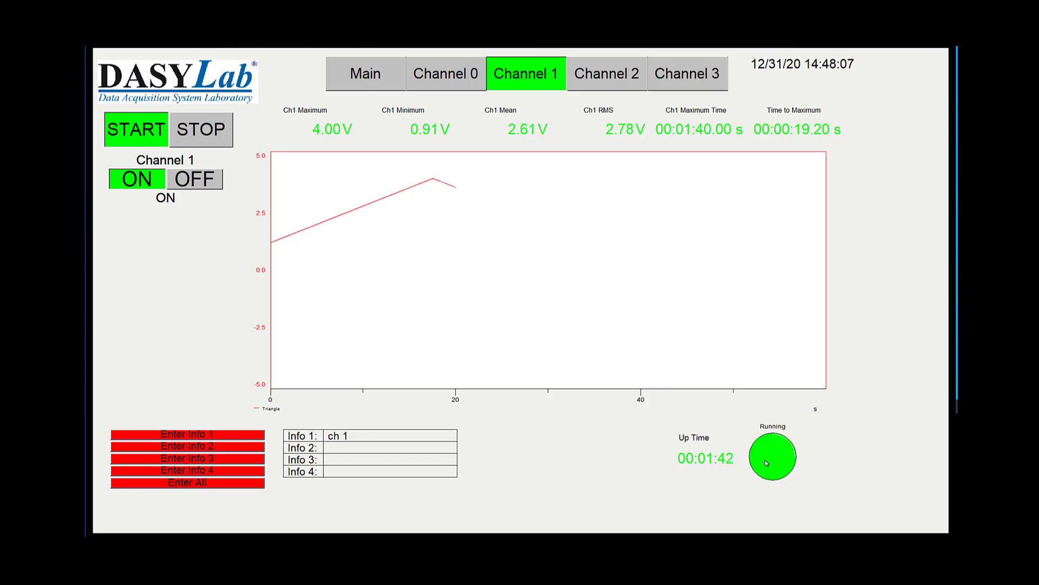
Step: On the Main layout page, turn off Channel 1 and Channel 3 and turn on Channel 0
{"action": "left_click", "coordinate": [381, 78]}
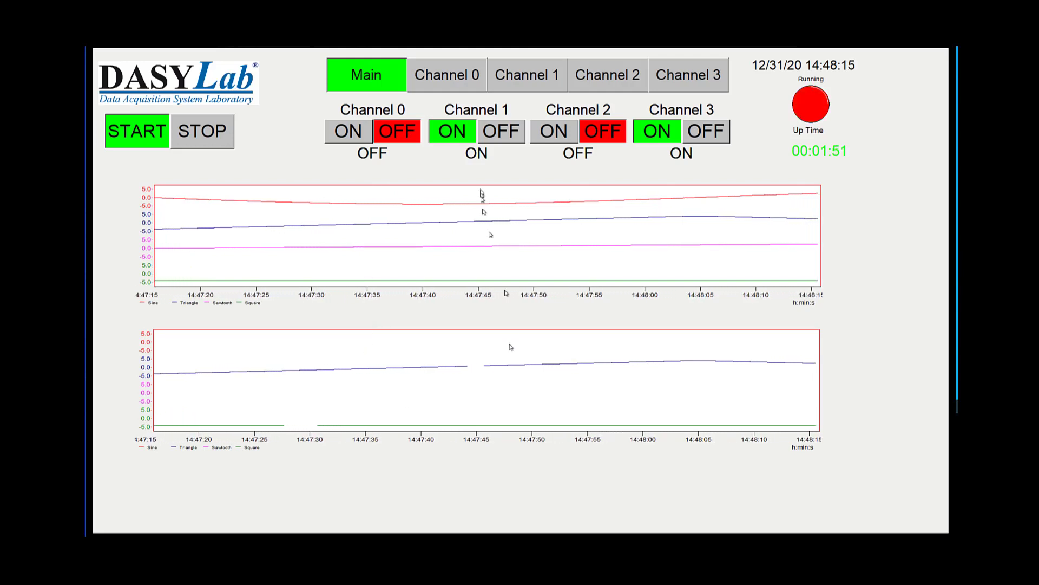
{"action": "left_click", "coordinate": [517, 138]}
{"action": "left_click", "coordinate": [713, 135]}
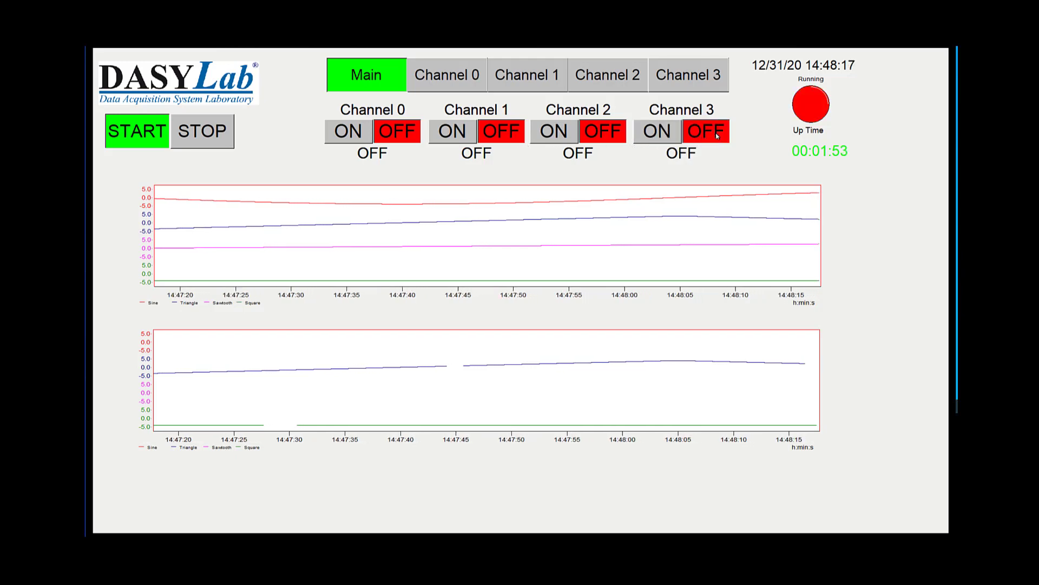
{"action": "left_click", "coordinate": [351, 132]}
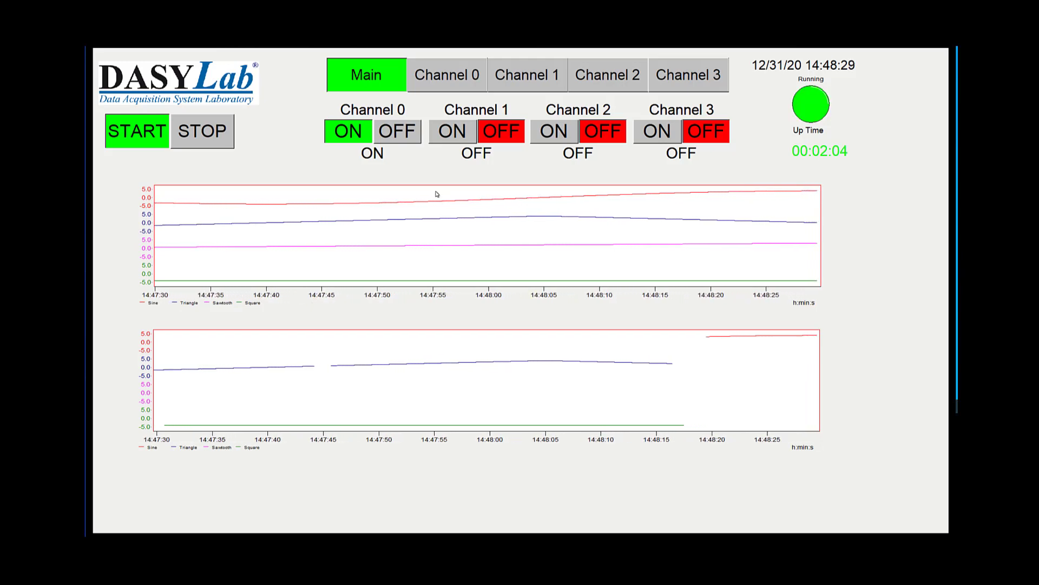
Step: On the Channel 0 layout page, turn Channel 0 off and stop the measurement
{"action": "left_click", "coordinate": [455, 91]}
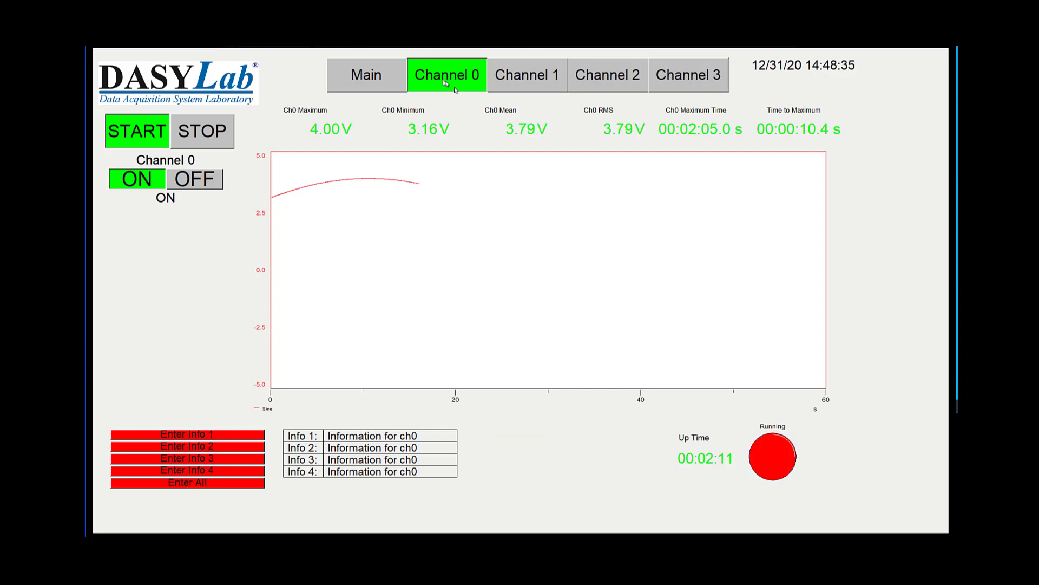
{"action": "left_click", "coordinate": [204, 187]}
{"action": "left_click", "coordinate": [204, 133]}
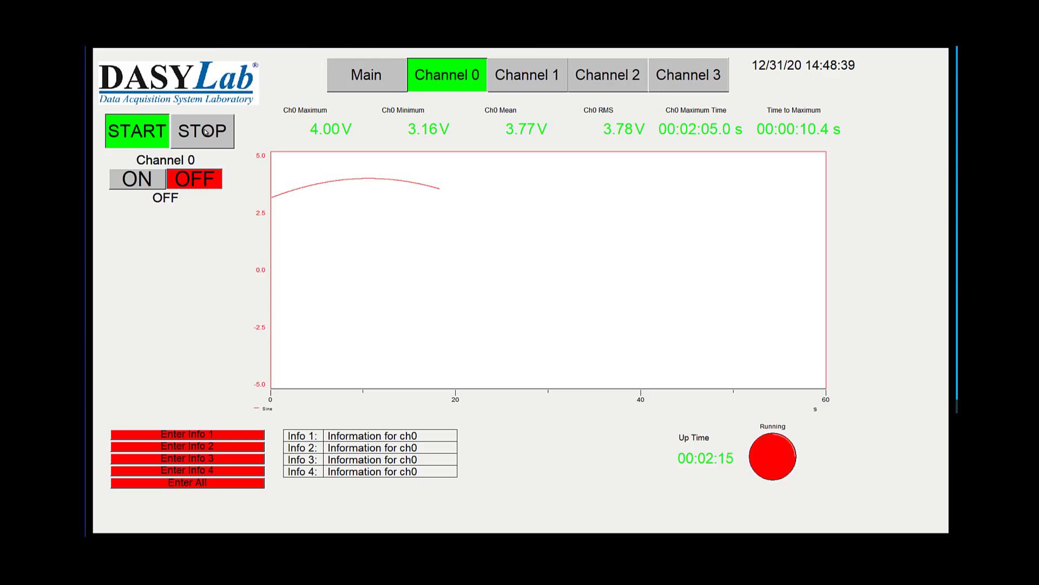
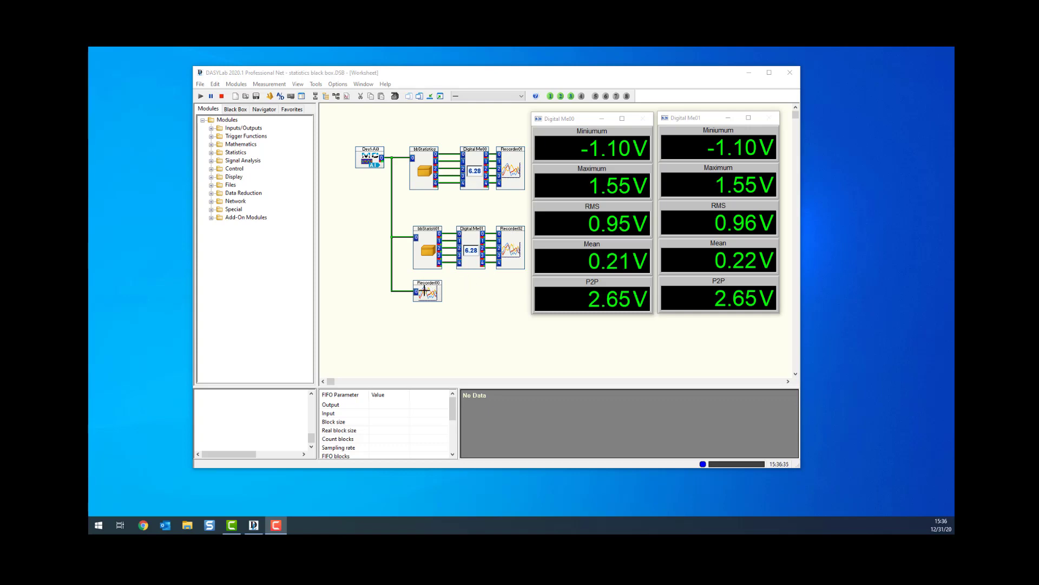
Step: View Layout 1, Layout 2 and Layout 3 of the running statistics black box worksheet
{"action": "left_click", "coordinate": [363, 84]}
{"action": "left_click", "coordinate": [386, 139]}
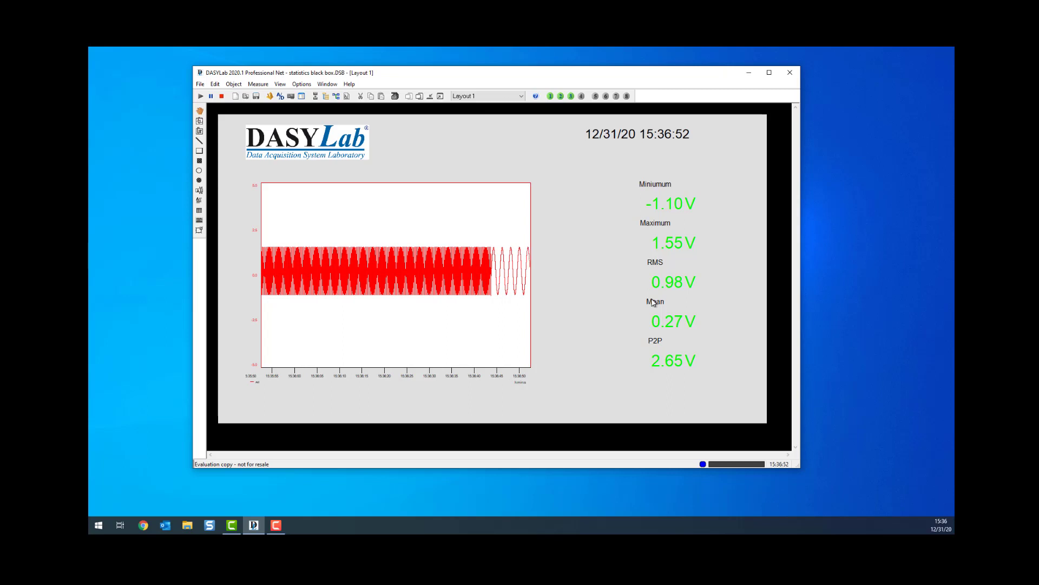
{"action": "left_click", "coordinate": [470, 97]}
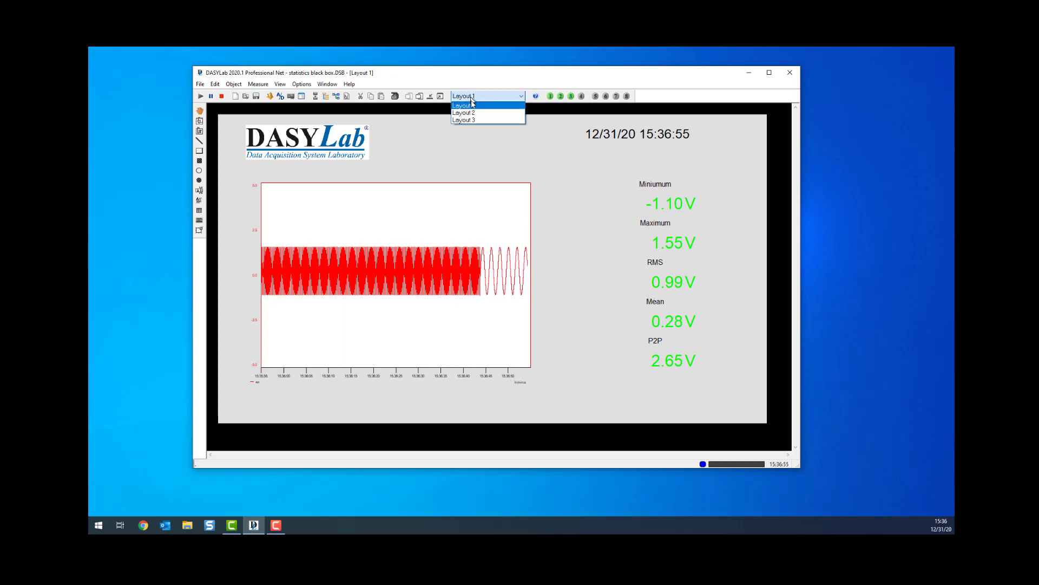
{"action": "left_click", "coordinate": [473, 113]}
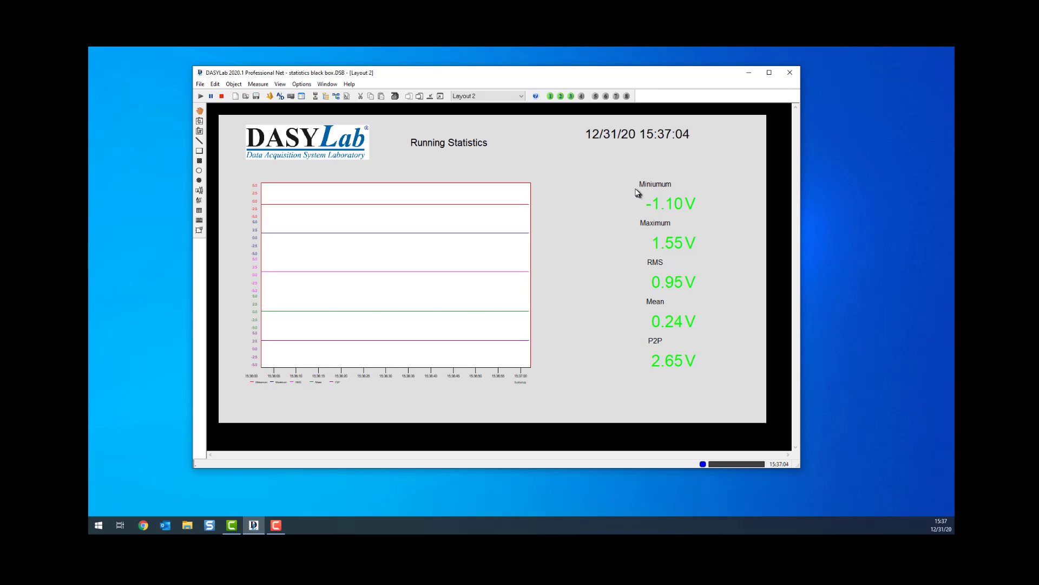
{"action": "left_click", "coordinate": [476, 98]}
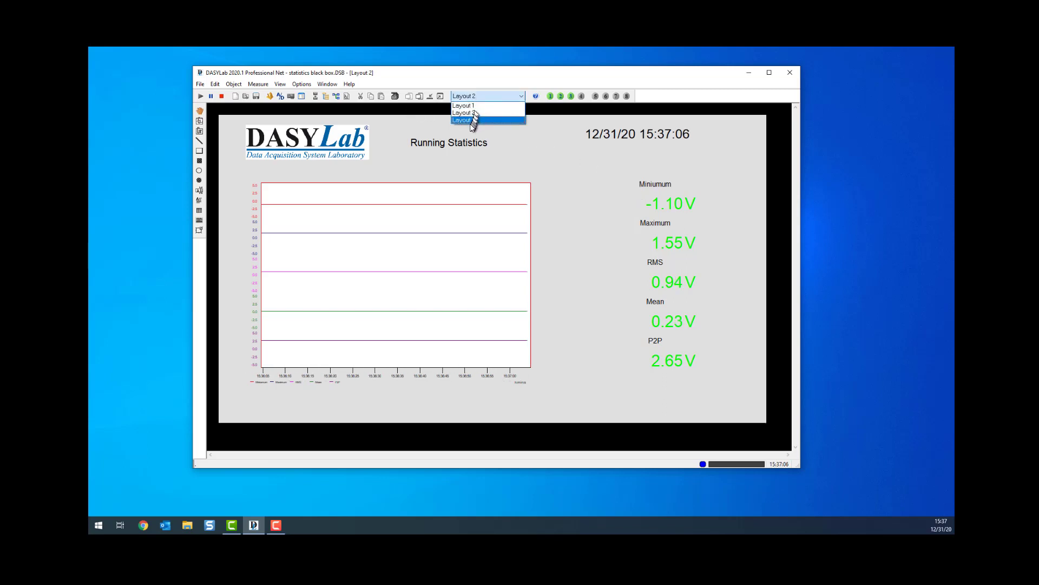
{"action": "left_click", "coordinate": [470, 119]}
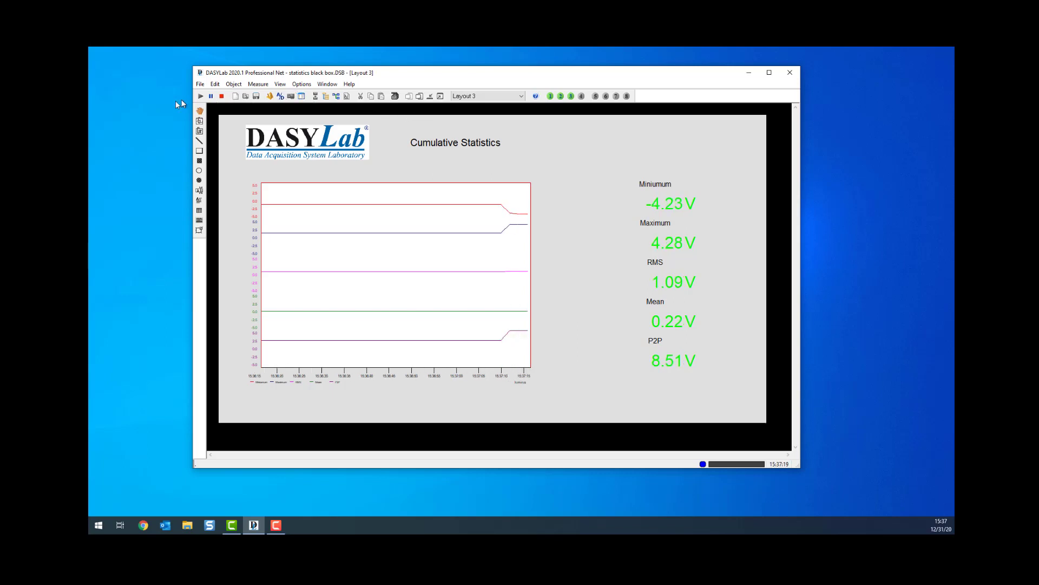
Step: Stop the measurement and add a Coded Switch module with three switch positions to the worksheet, below the recorder
{"action": "left_click", "coordinate": [223, 97]}
{"action": "left_click", "coordinate": [338, 96]}
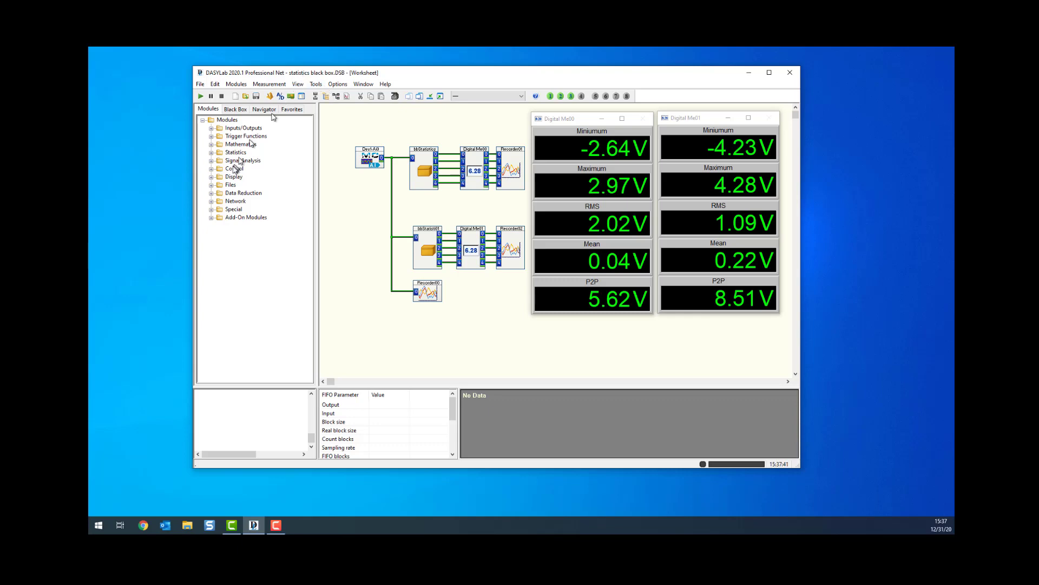
{"action": "left_click", "coordinate": [211, 169]}
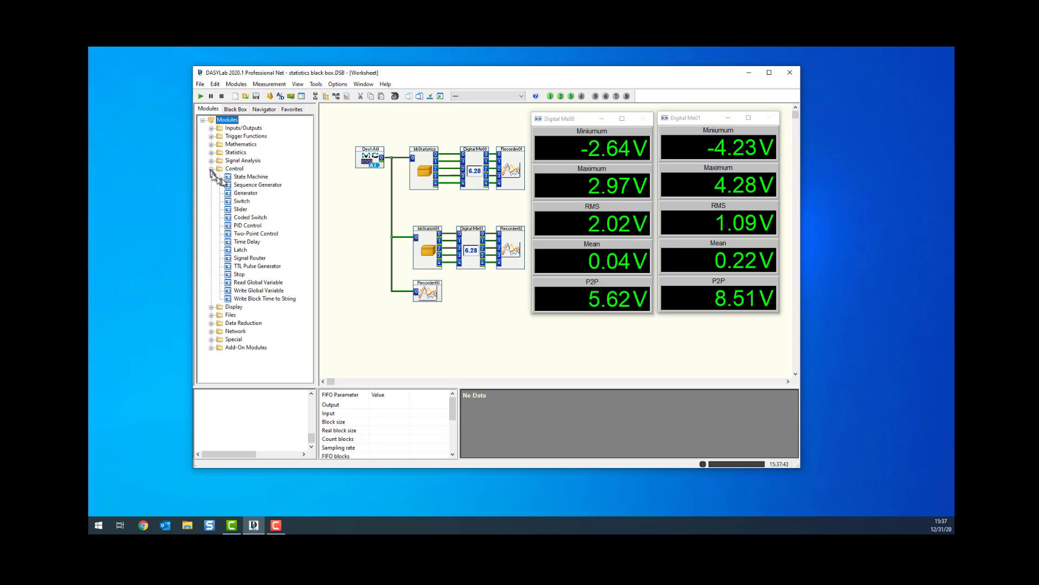
{"action": "left_click_drag", "start_coordinate": [249, 222], "coordinate": [378, 334]}
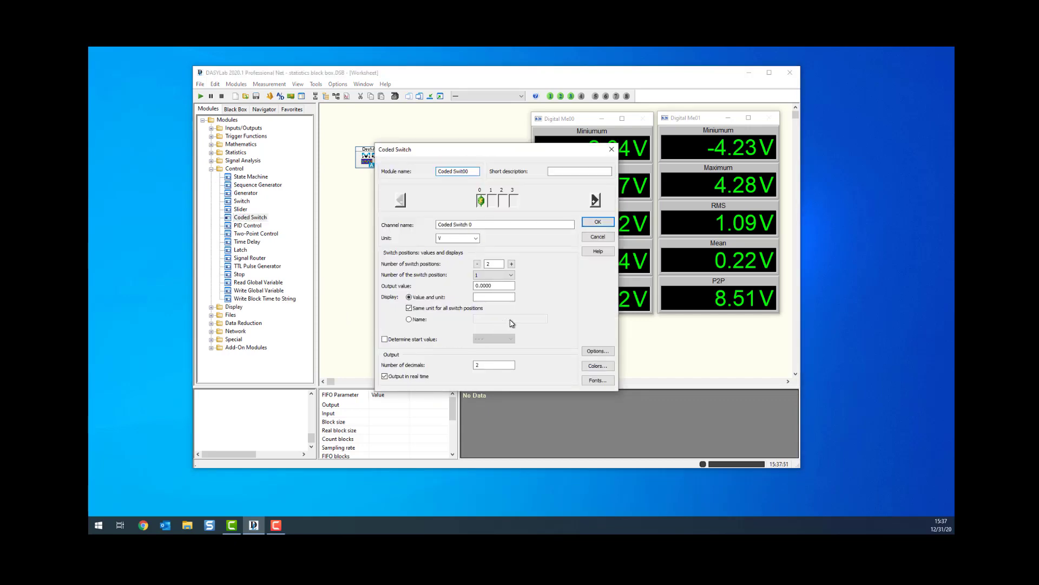
{"action": "left_click", "coordinate": [512, 265]}
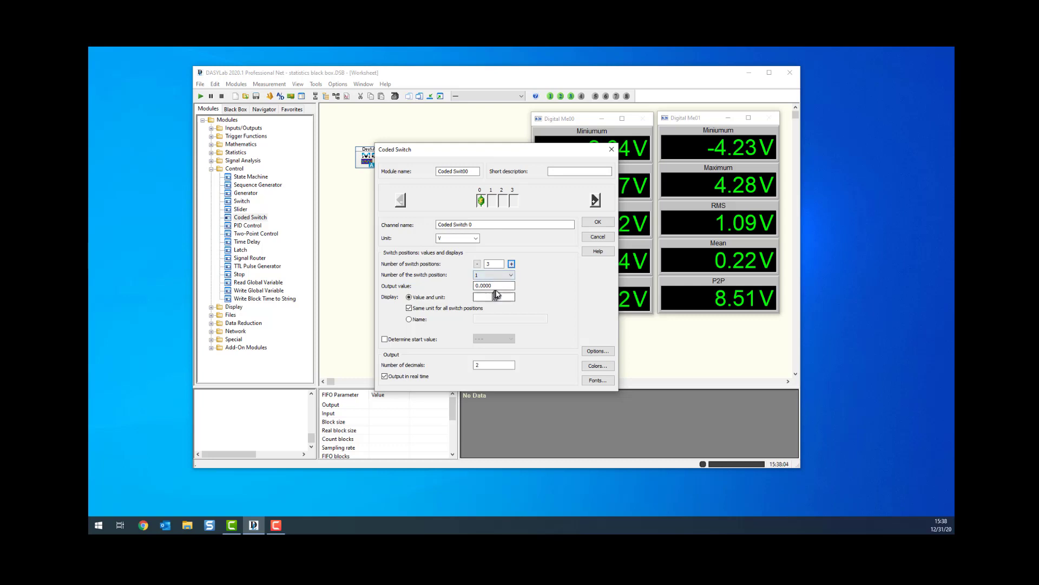
Step: Set the coded switch's output value to 1 for switch position 1 and 2 for switch position 2
{"action": "left_click_drag", "start_coordinate": [513, 285], "coordinate": [469, 285]}
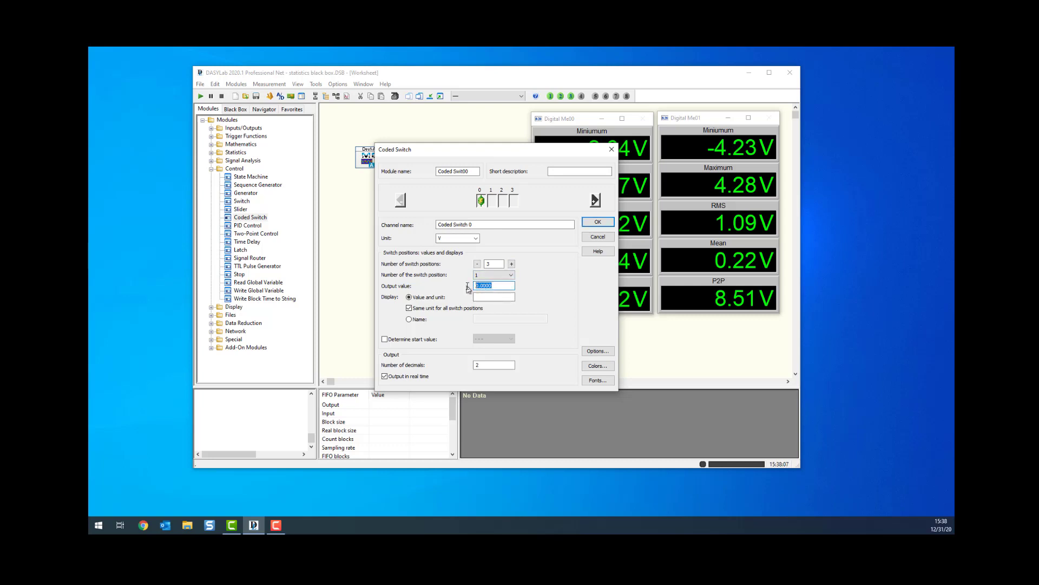
{"action": "type", "text": "1"}
{"action": "left_click", "coordinate": [510, 274]}
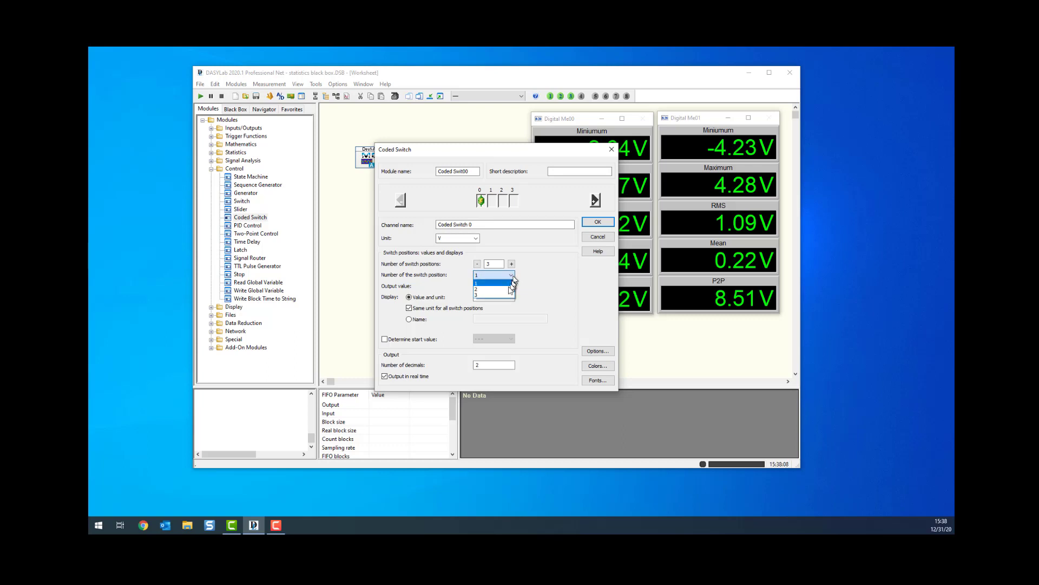
{"action": "left_click", "coordinate": [498, 292]}
{"action": "left_click_drag", "start_coordinate": [500, 285], "coordinate": [453, 281]}
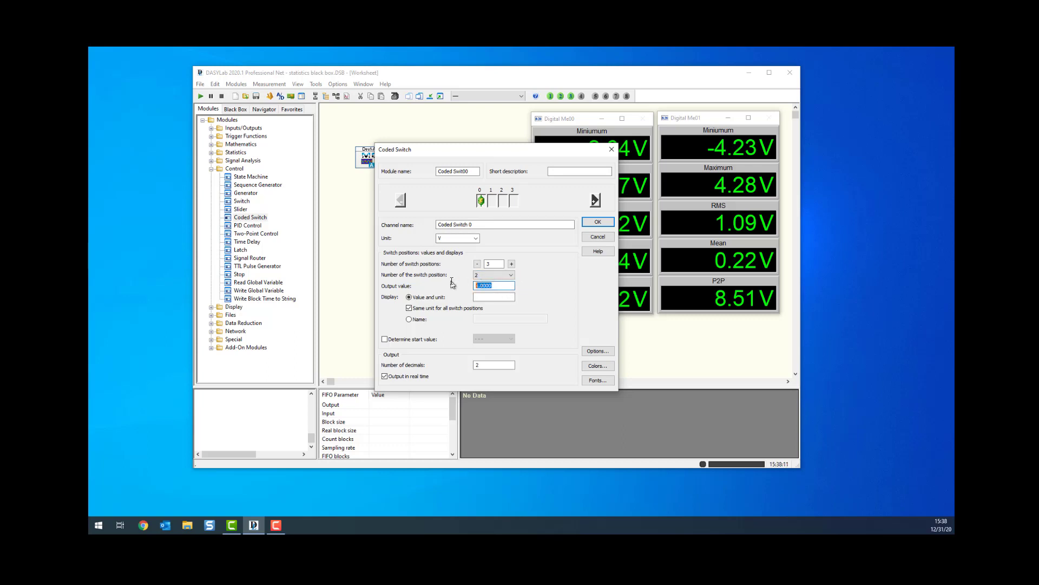
{"action": "type", "text": "2"}
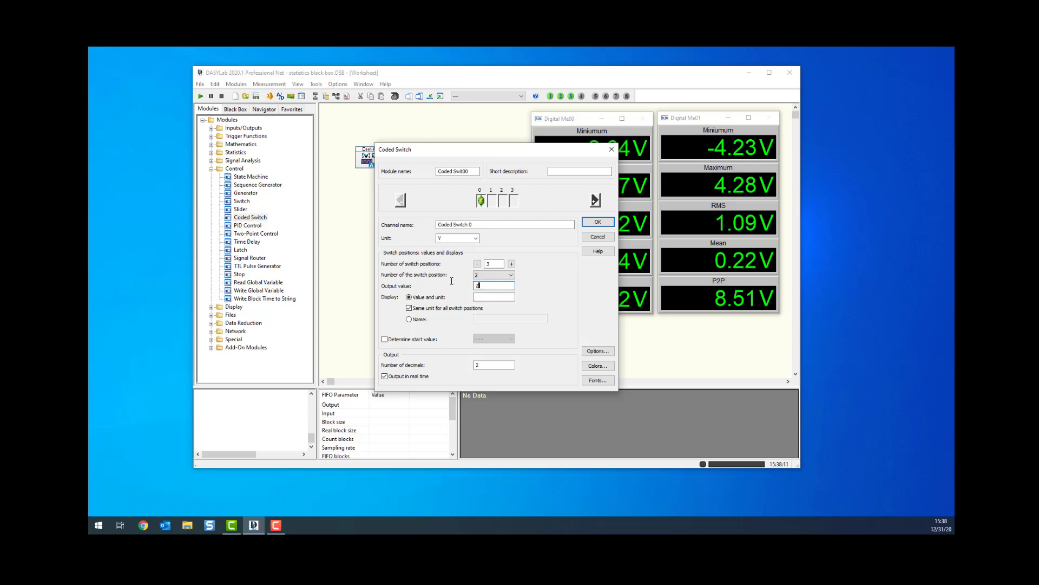
Step: Give switch position 3 the output value 3 and the display name Cumulative
{"action": "left_click", "coordinate": [510, 274]}
{"action": "left_click", "coordinate": [494, 295]}
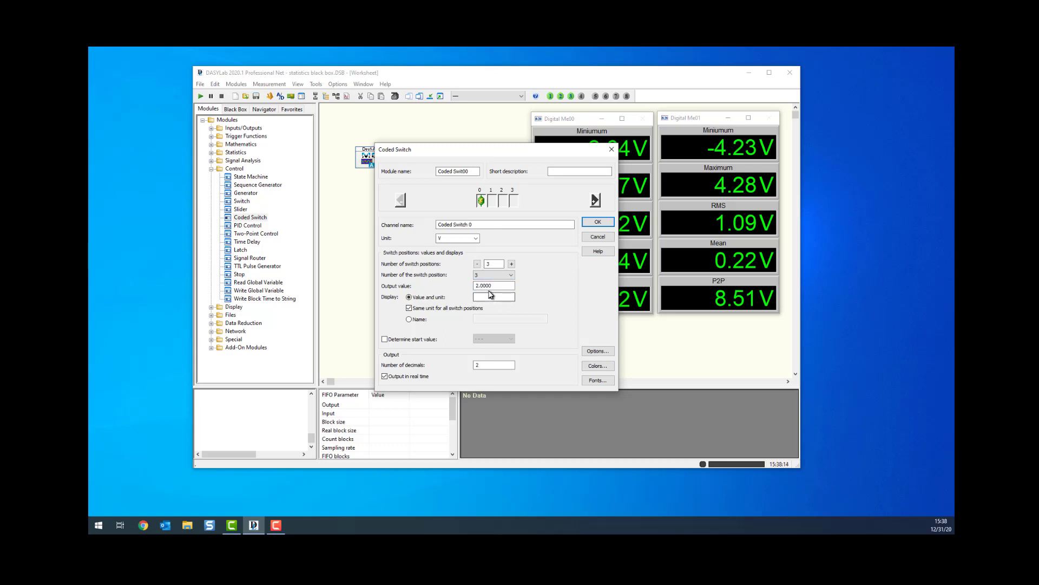
{"action": "left_click_drag", "start_coordinate": [500, 285], "coordinate": [454, 281]}
{"action": "type", "text": "3"}
{"action": "left_click", "coordinate": [422, 323]}
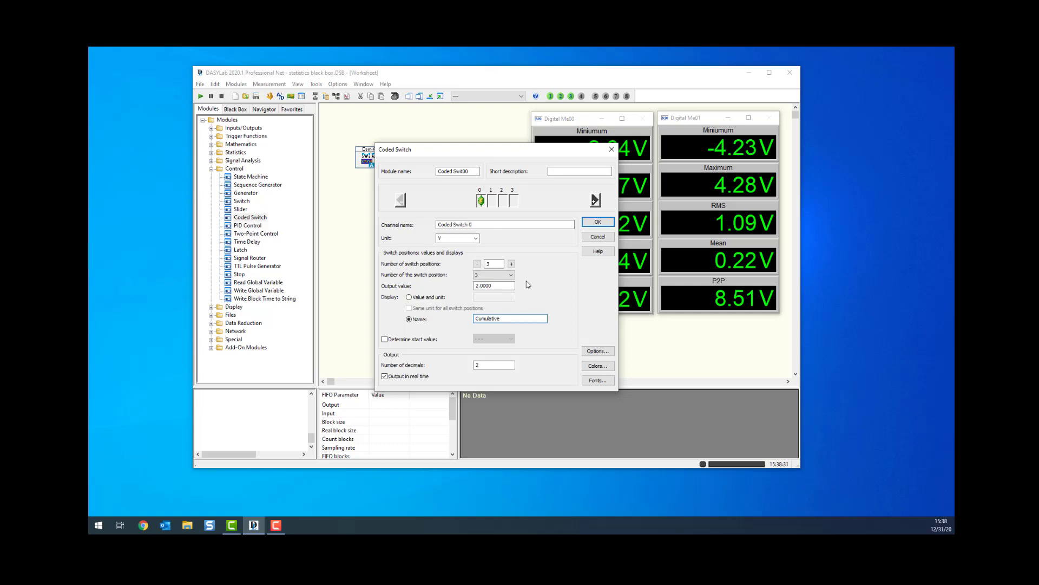
{"action": "left_click", "coordinate": [493, 286]}
{"action": "left_click_drag", "start_coordinate": [496, 285], "coordinate": [465, 282]}
Step: Display switch position 2 by name, using the name Running
{"action": "left_click", "coordinate": [486, 275]}
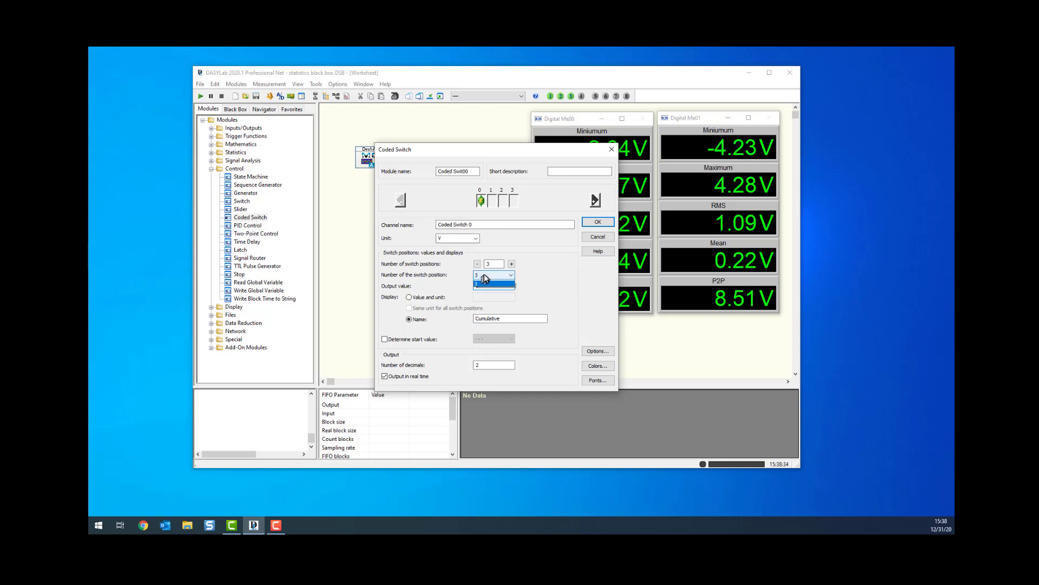
{"action": "left_click", "coordinate": [485, 289]}
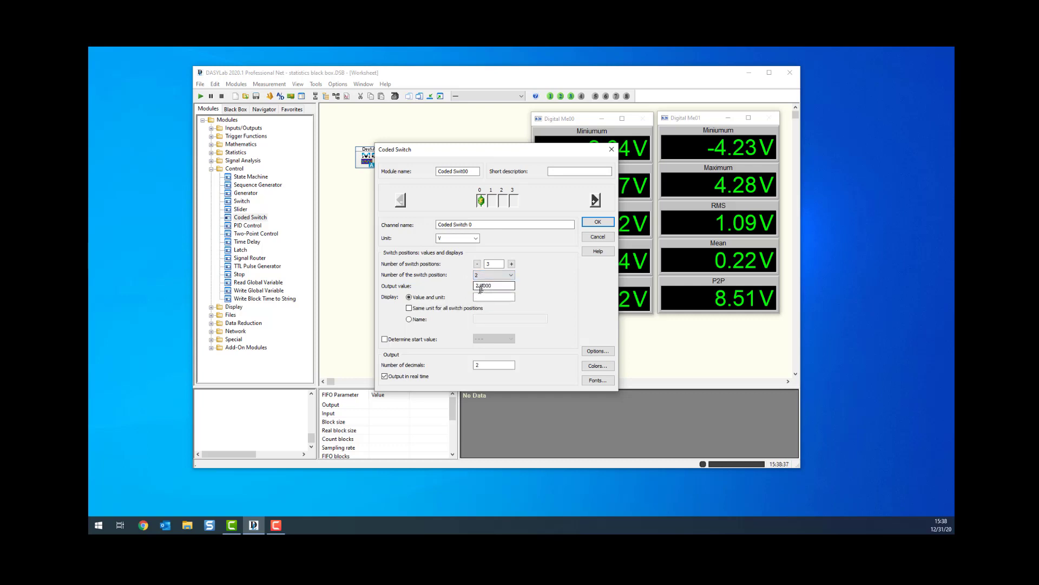
{"action": "left_click", "coordinate": [418, 320]}
{"action": "left_click", "coordinate": [499, 320]}
{"action": "type", "text": "2"}
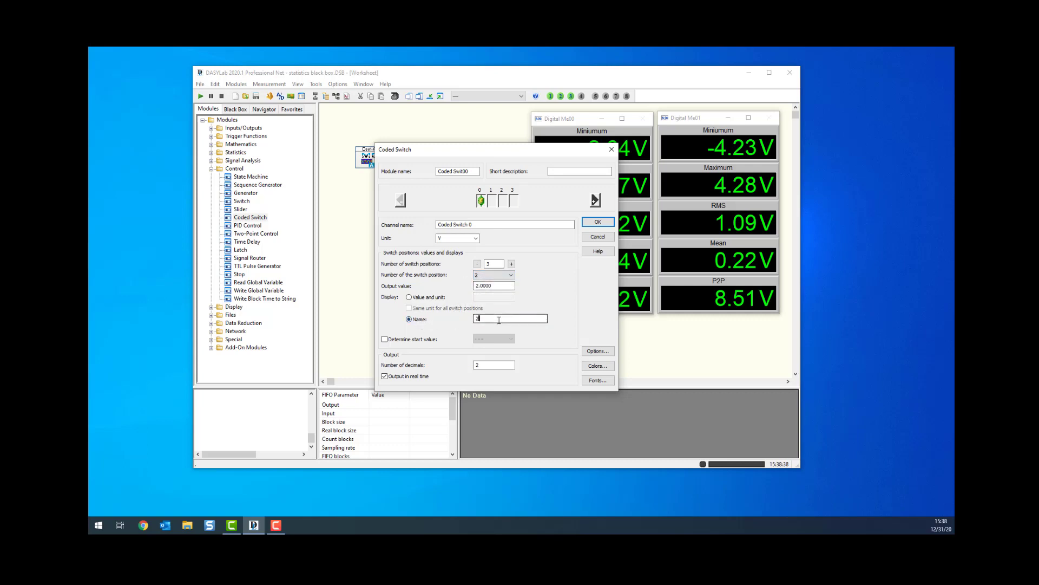
{"action": "left_click_drag", "start_coordinate": [499, 320], "coordinate": [455, 320]}
Step: Name switch position 1 Raw Data and apply the coded switch settings
{"action": "left_click", "coordinate": [490, 275]}
{"action": "left_click", "coordinate": [485, 283]}
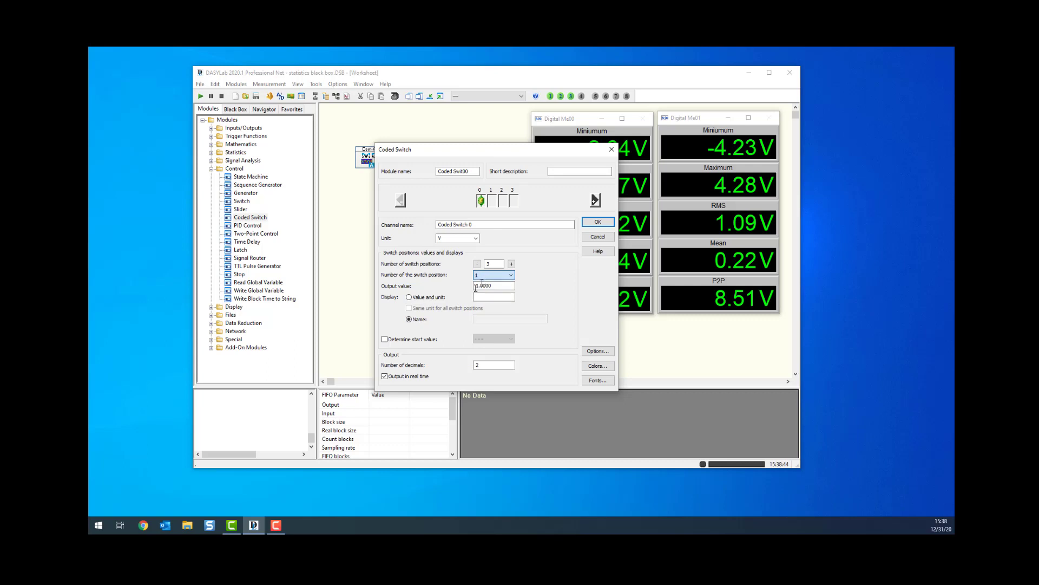
{"action": "left_click", "coordinate": [486, 319]}
{"action": "left_click_drag", "start_coordinate": [486, 318], "coordinate": [459, 320]}
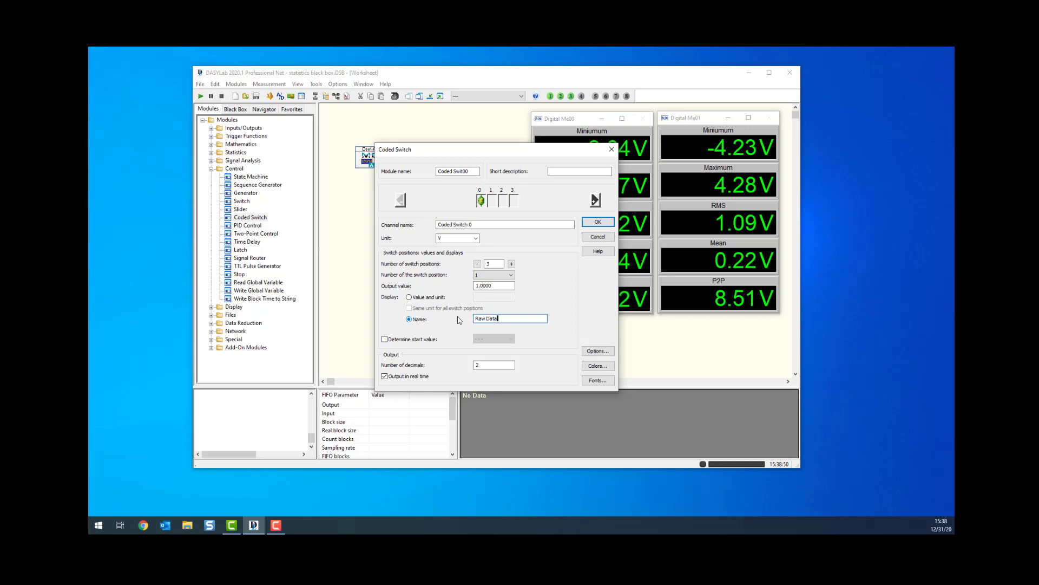
{"action": "left_click", "coordinate": [590, 224]}
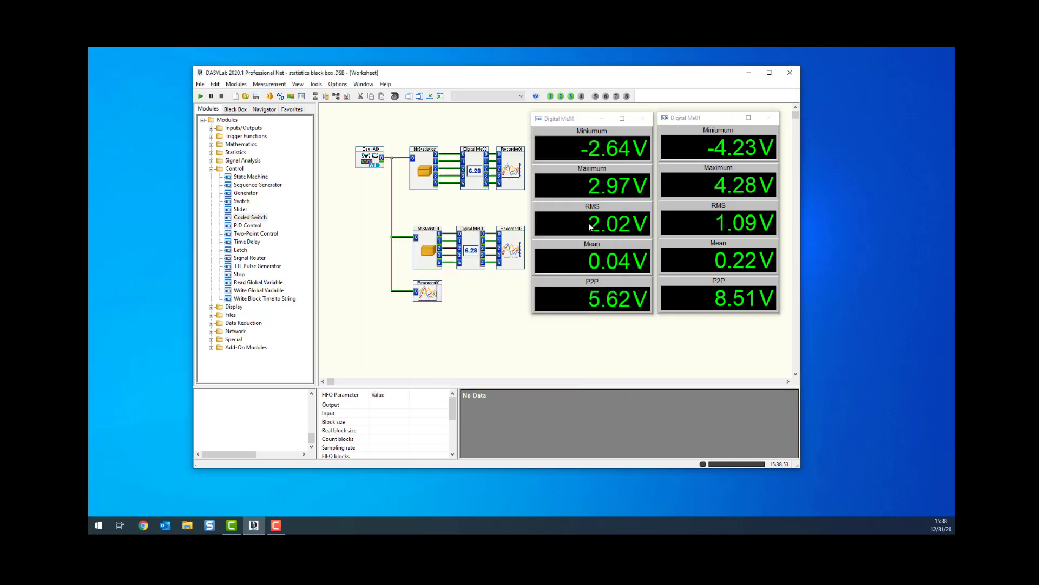
Step: Show the coded switch's display window and move it onto the worksheet, near the black box modules
{"action": "left_click", "coordinate": [439, 96]}
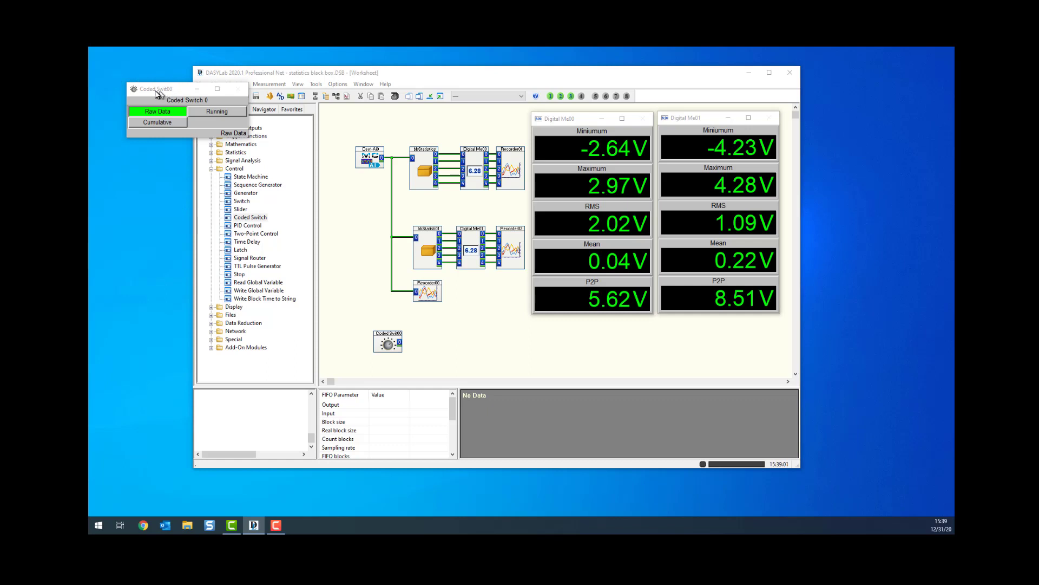
{"action": "left_click_drag", "start_coordinate": [141, 94], "coordinate": [325, 221]}
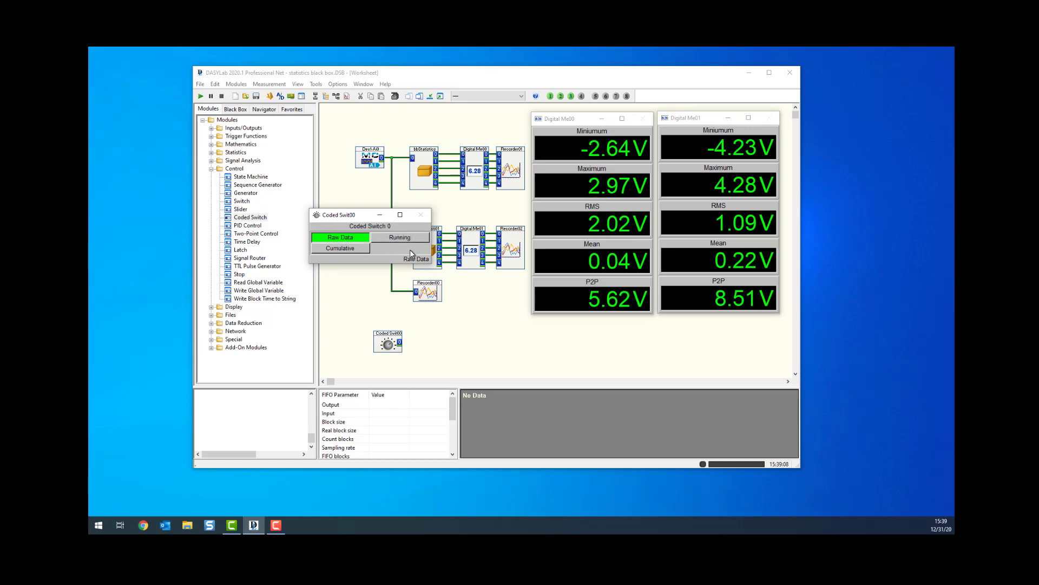
Step: Set the coded switch's number of switch divisions to 3 and widen its display window slightly
{"action": "double_click", "coordinate": [380, 344]}
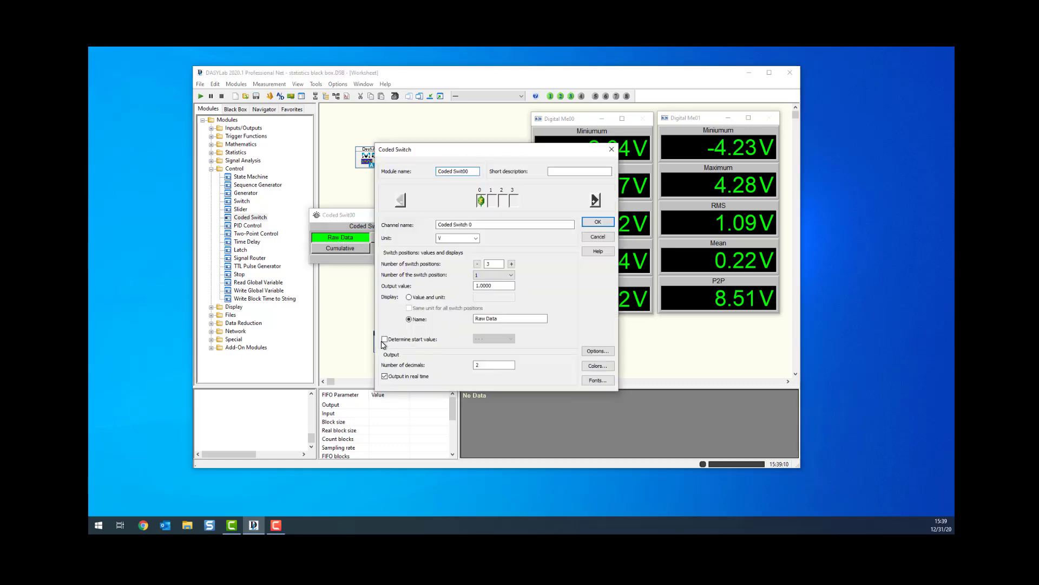
{"action": "left_click", "coordinate": [607, 351]}
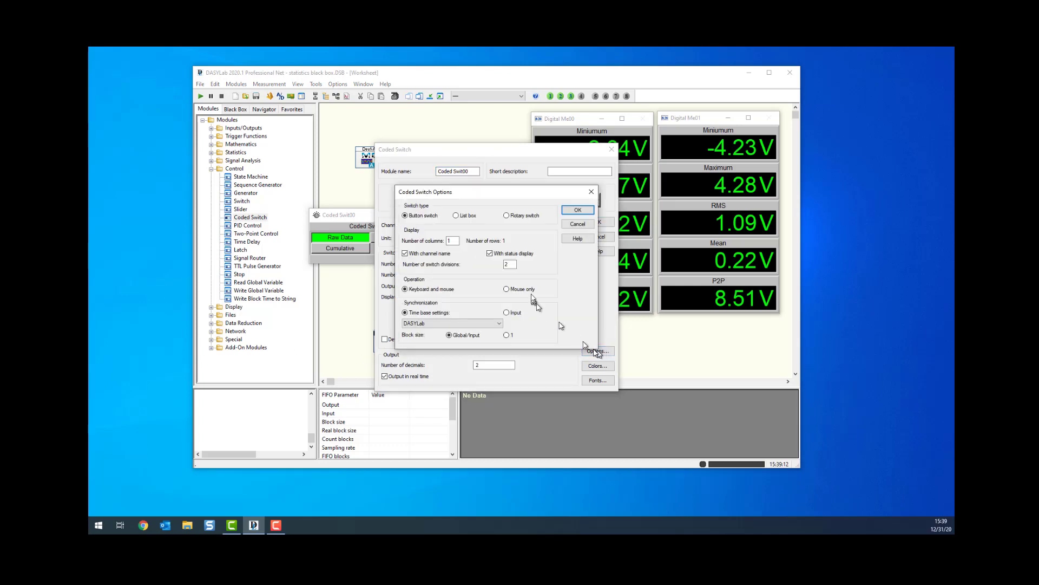
{"action": "double_click", "coordinate": [512, 264]}
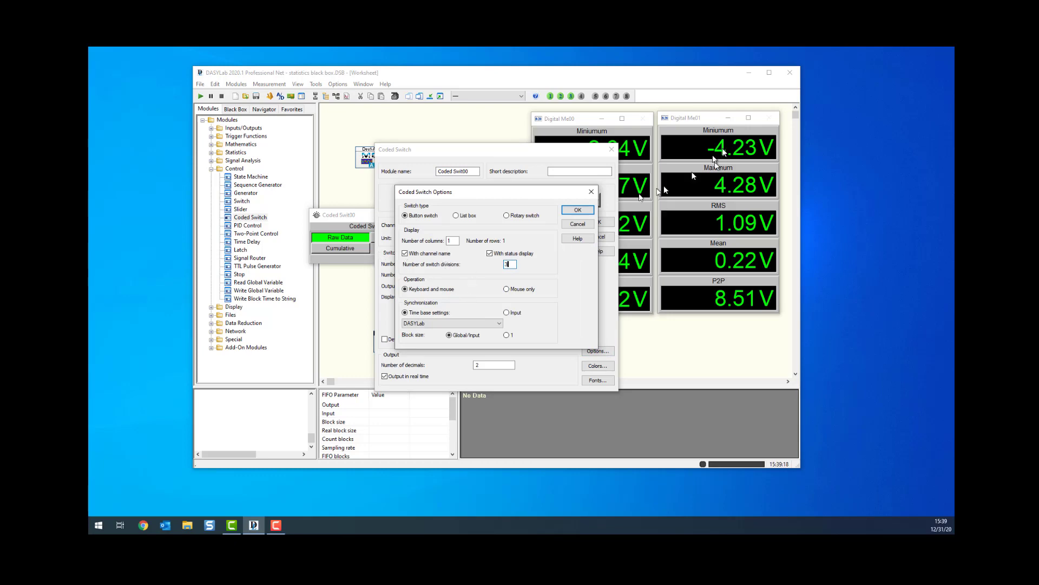
{"action": "left_click", "coordinate": [576, 211]}
{"action": "left_click", "coordinate": [601, 222]}
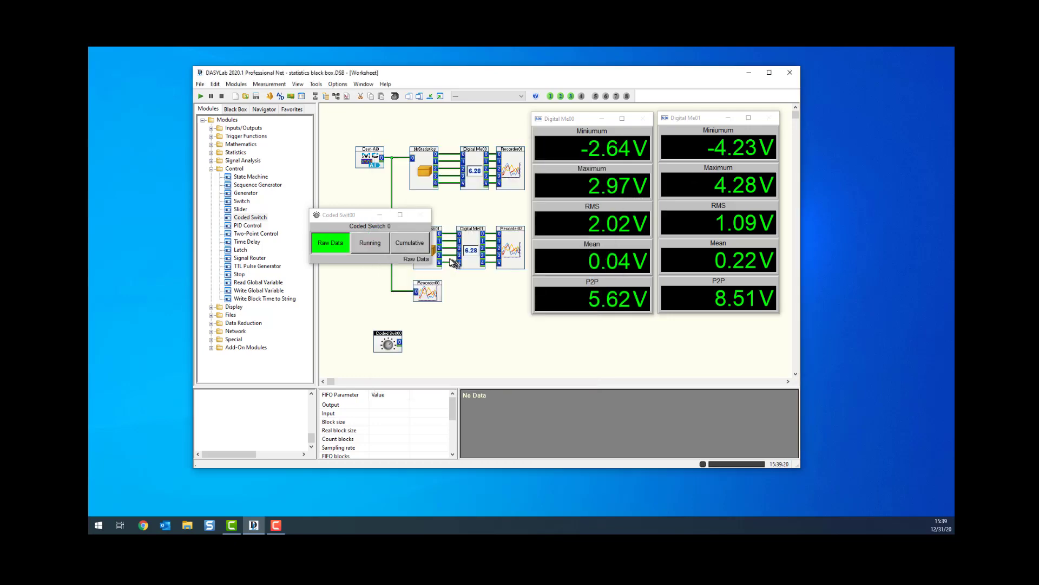
{"action": "left_click_drag", "start_coordinate": [432, 245], "coordinate": [453, 245]}
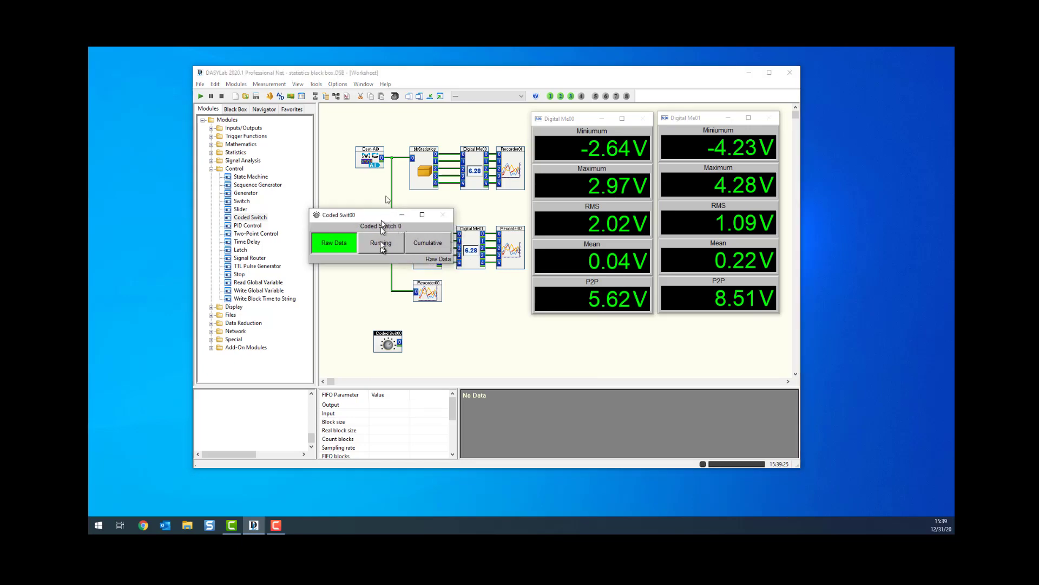
Step: Add a link graphic about 184 by 24 DLU below the date and time on Layout 1, linked to the Coded Swit00 module
{"action": "left_click", "coordinate": [364, 84]}
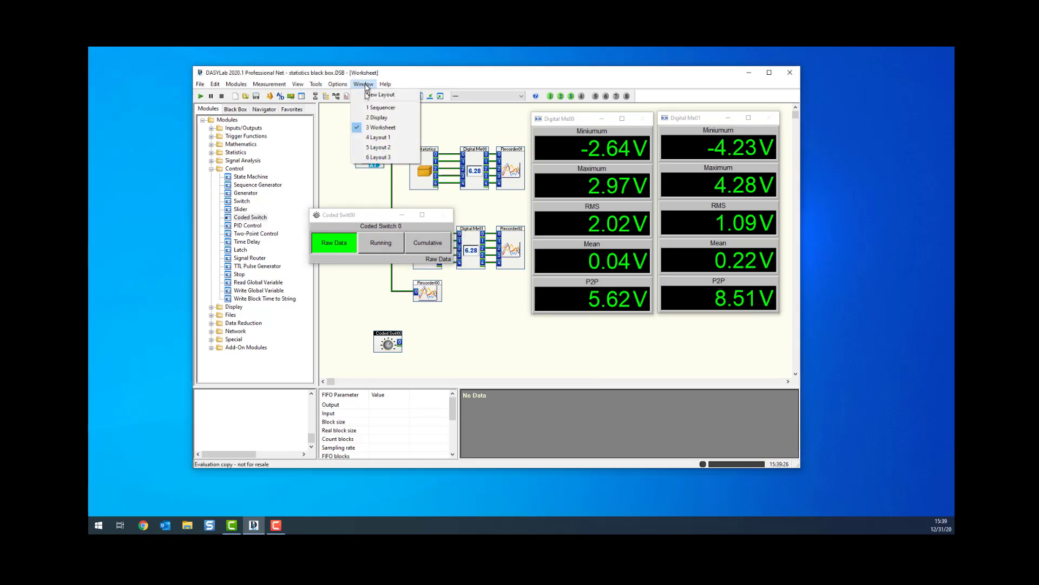
{"action": "left_click", "coordinate": [379, 137]}
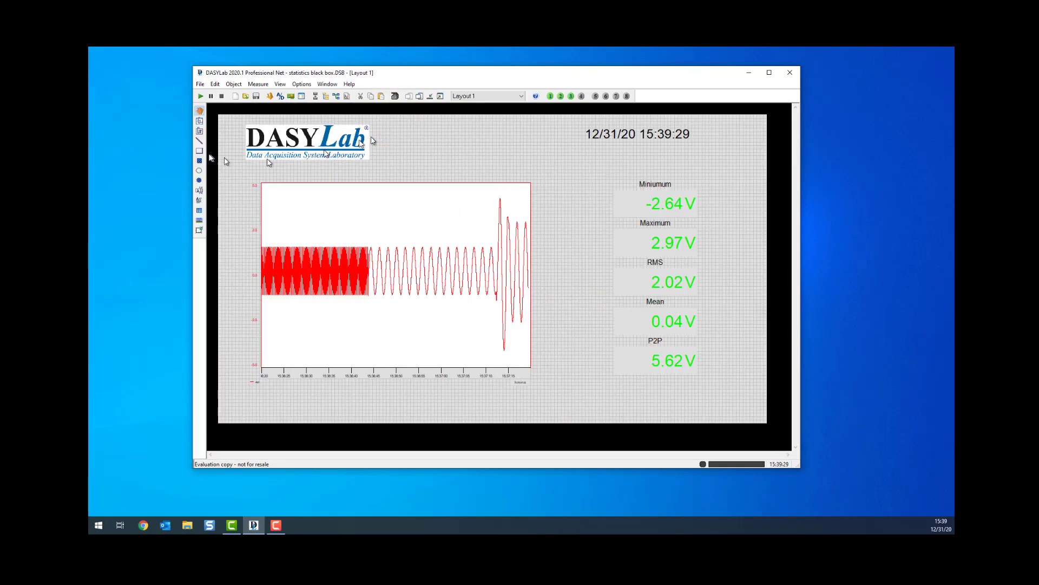
{"action": "left_click", "coordinate": [200, 122]}
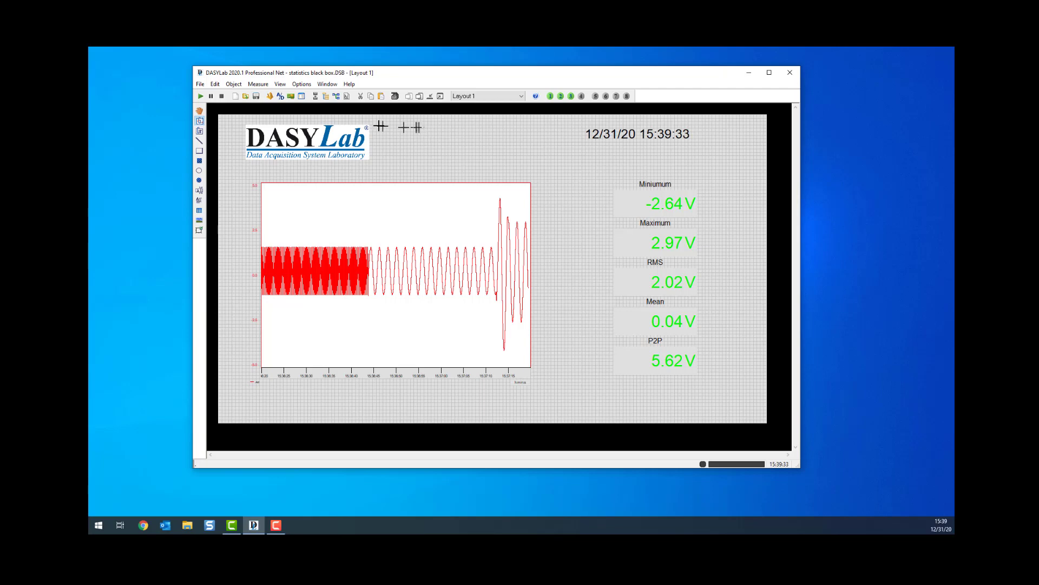
{"action": "left_click_drag", "start_coordinate": [591, 146], "coordinate": [750, 165]}
{"action": "left_click", "coordinate": [430, 197]}
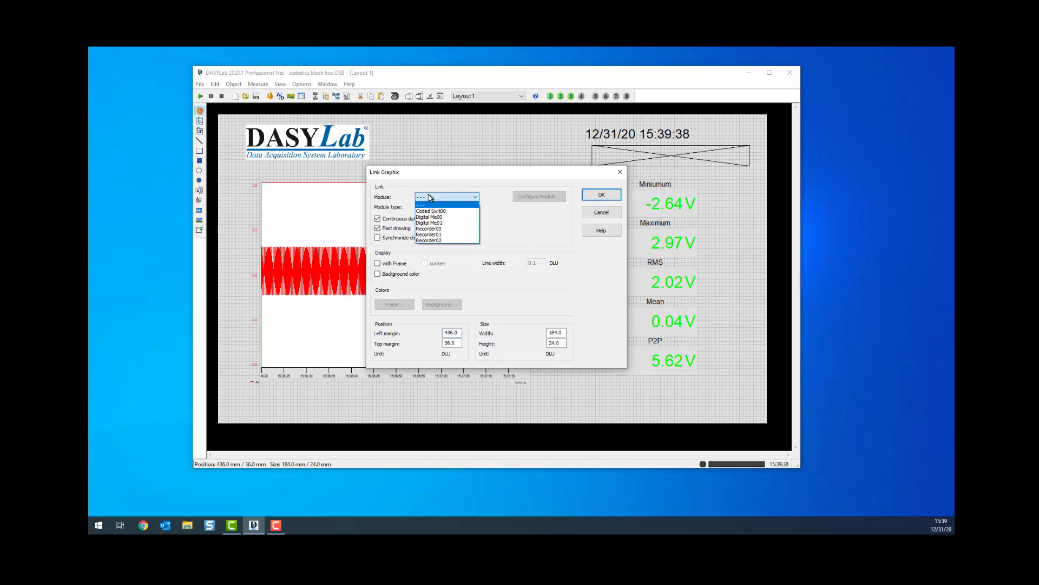
{"action": "left_click", "coordinate": [431, 211]}
{"action": "left_click", "coordinate": [602, 195]}
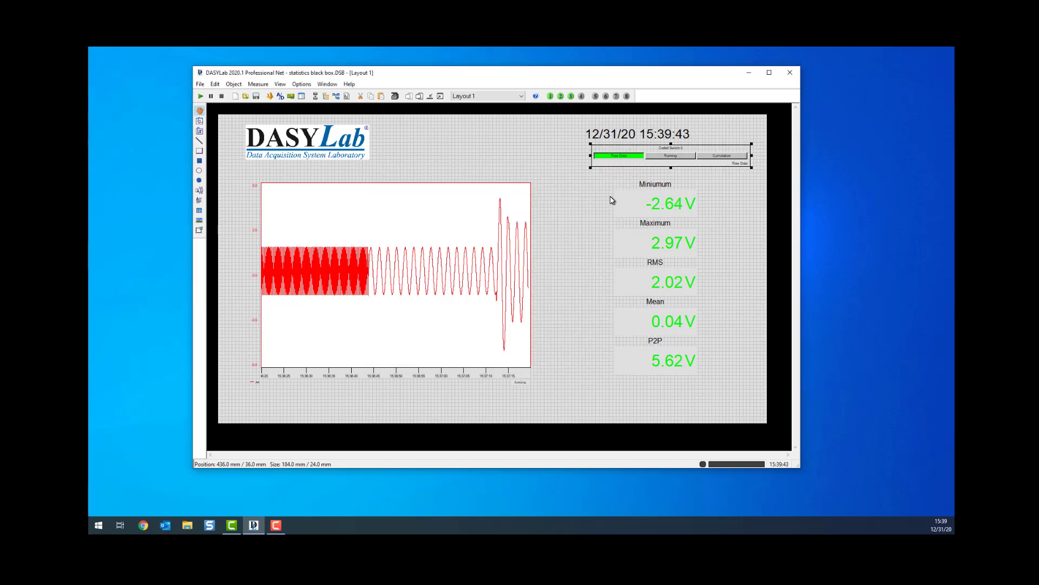
Step: Turn off the channel name and status display of the coded switch through its link graphic on Layout 1
{"action": "double_click", "coordinate": [671, 158]}
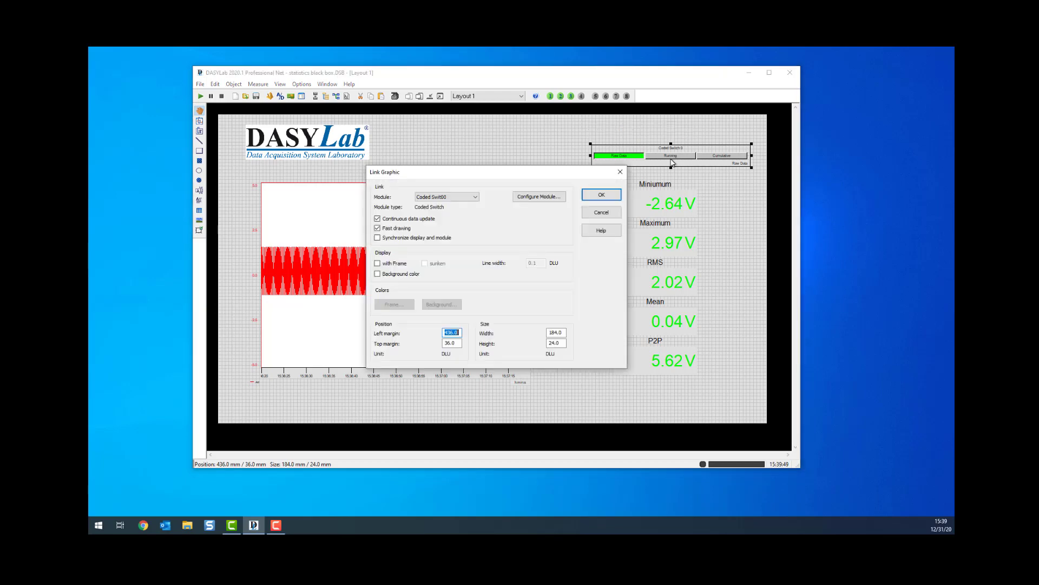
{"action": "left_click", "coordinate": [543, 197]}
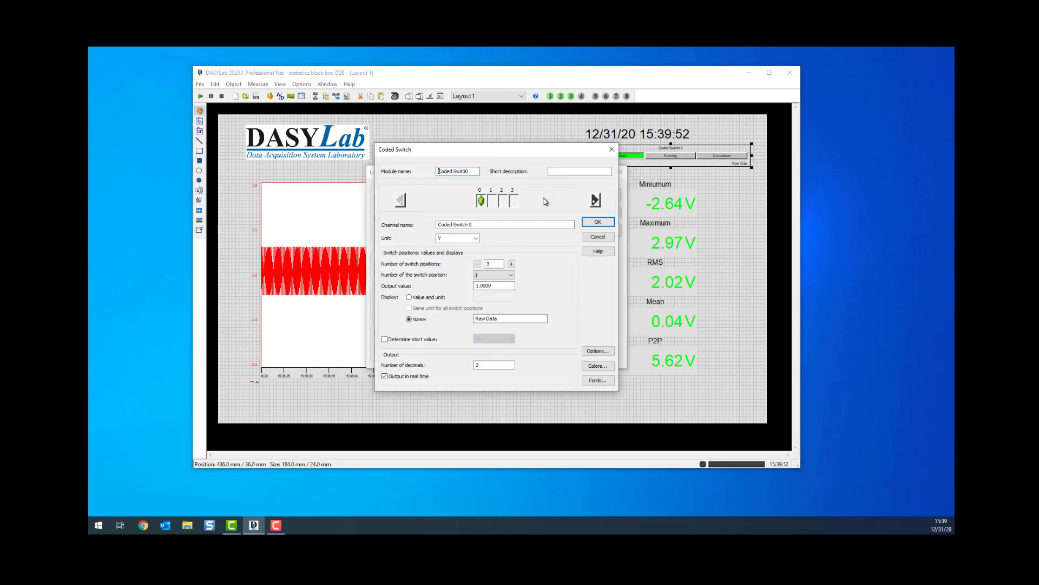
{"action": "left_click", "coordinate": [596, 351]}
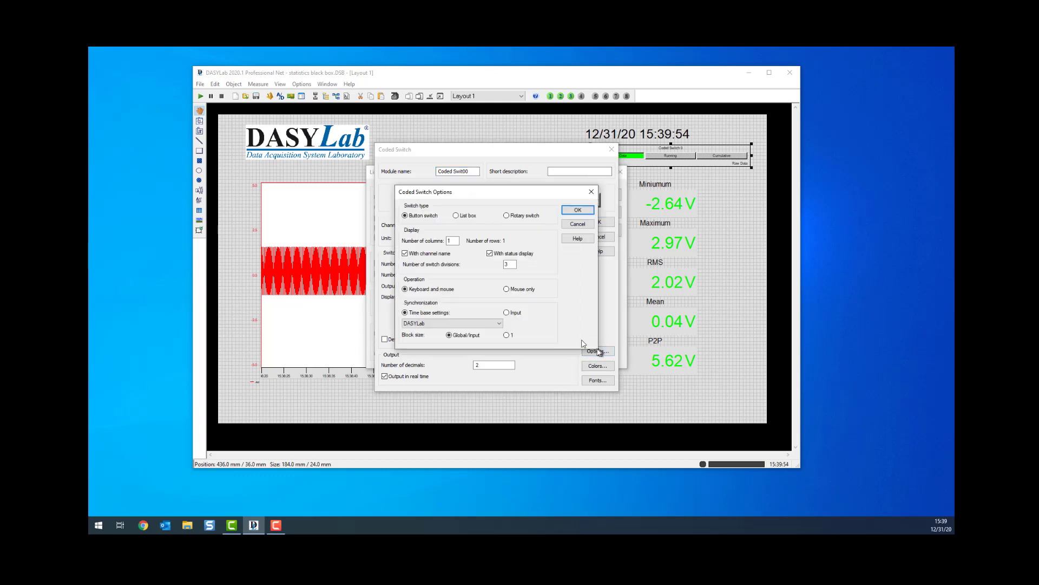
{"action": "left_click", "coordinate": [420, 253]}
{"action": "left_click", "coordinate": [579, 211]}
{"action": "left_click", "coordinate": [589, 223]}
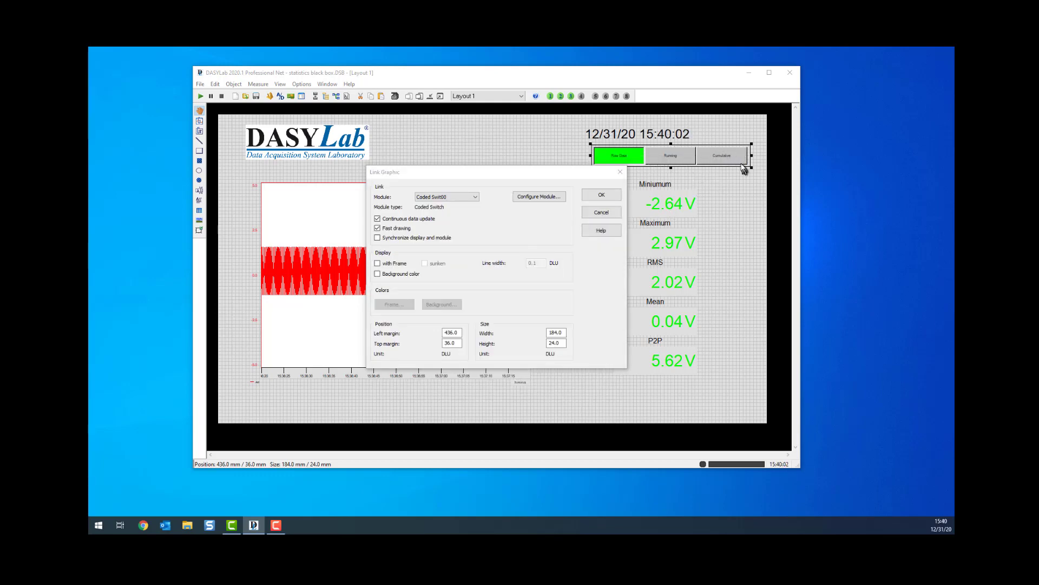
{"action": "left_click", "coordinate": [599, 197]}
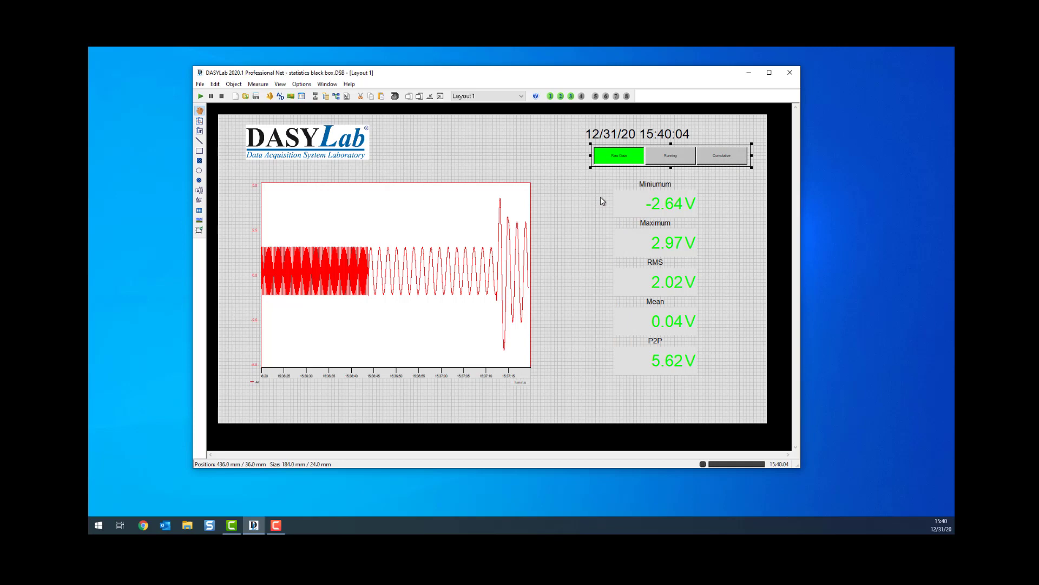
Step: Copy the coded switch graphic from Layout 1 and paste it into Layout 2 and Layout 3
{"action": "right_click", "coordinate": [657, 153]}
{"action": "left_click", "coordinate": [676, 168]}
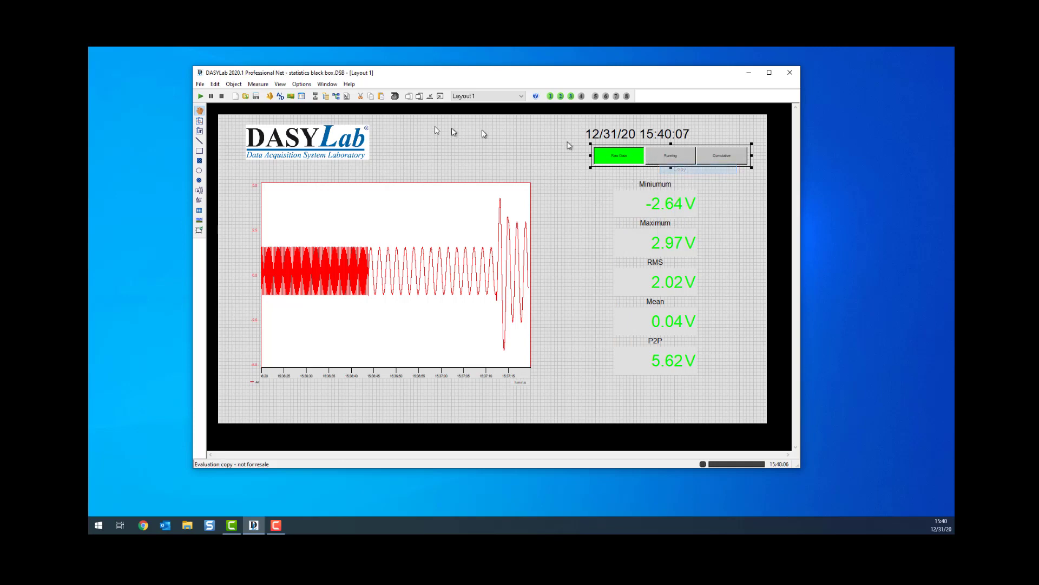
{"action": "left_click", "coordinate": [475, 97]}
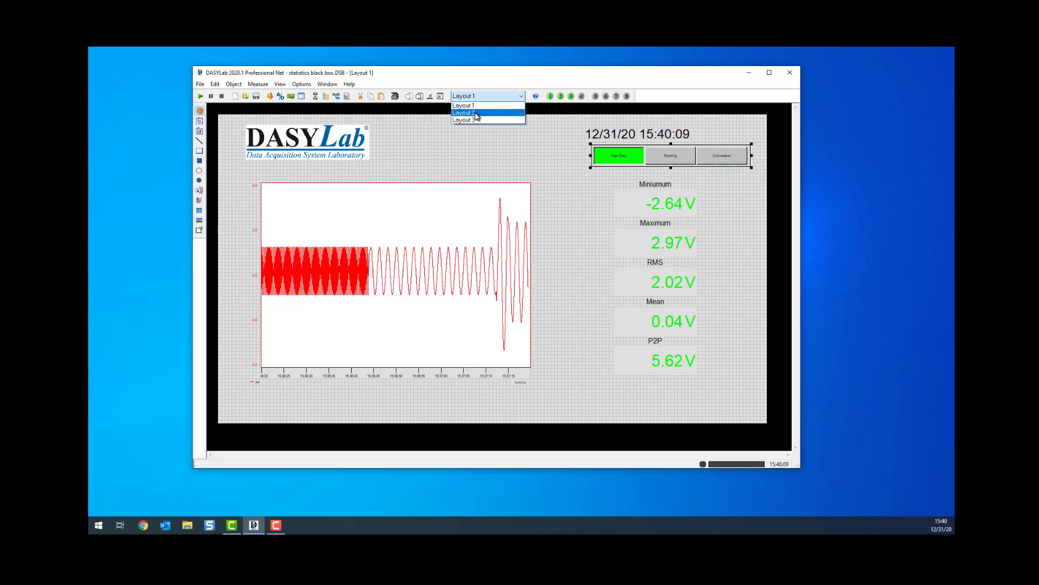
{"action": "left_click", "coordinate": [476, 115]}
{"action": "key", "text": "ctrl+v"}
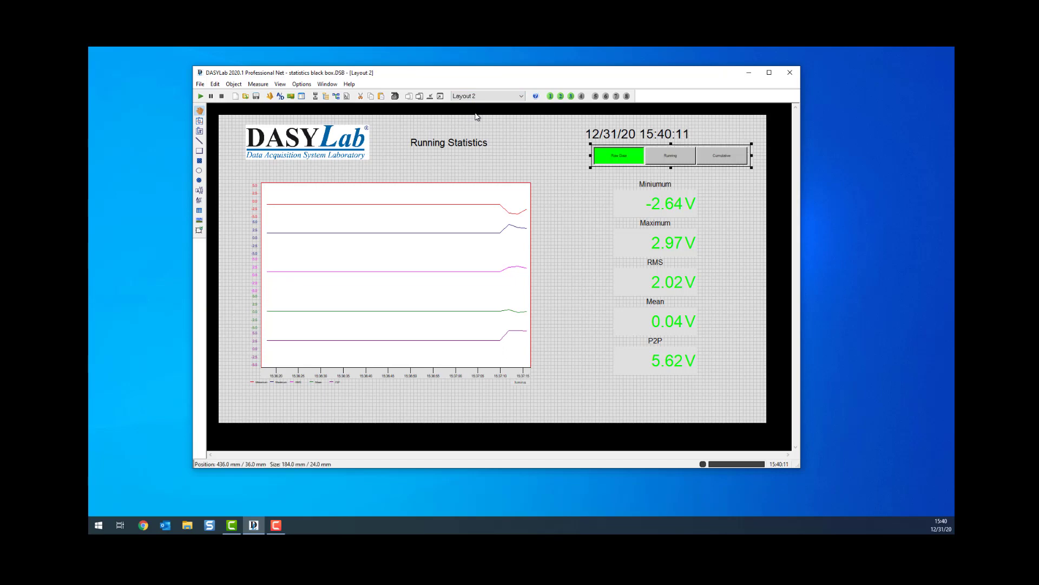
{"action": "left_click", "coordinate": [467, 96]}
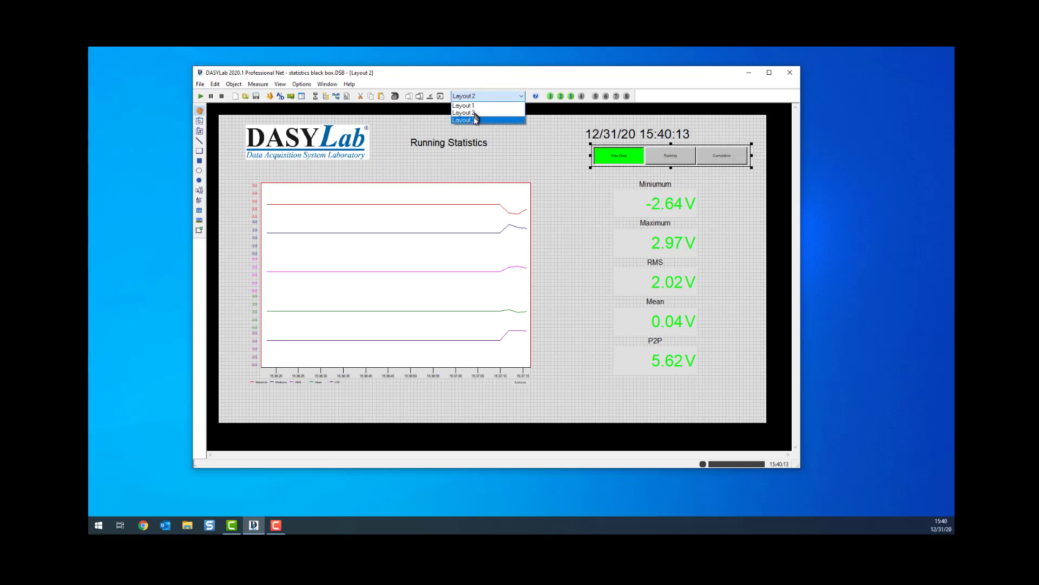
{"action": "left_click", "coordinate": [473, 120]}
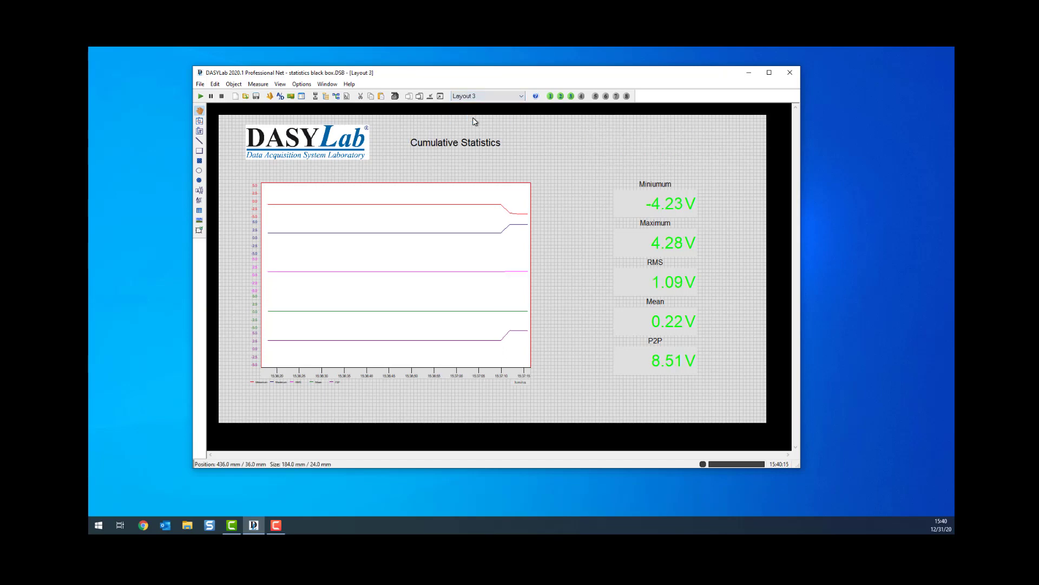
{"action": "key", "text": "ctrl+v"}
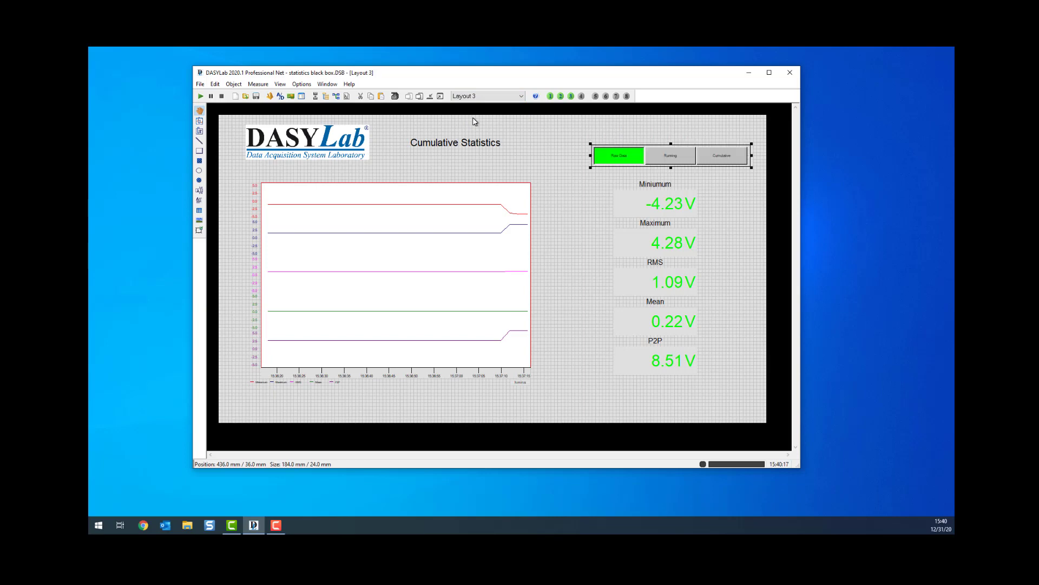
Step: Copy the date and time display from Layout 2 to Layout 3
{"action": "left_click", "coordinate": [473, 97]}
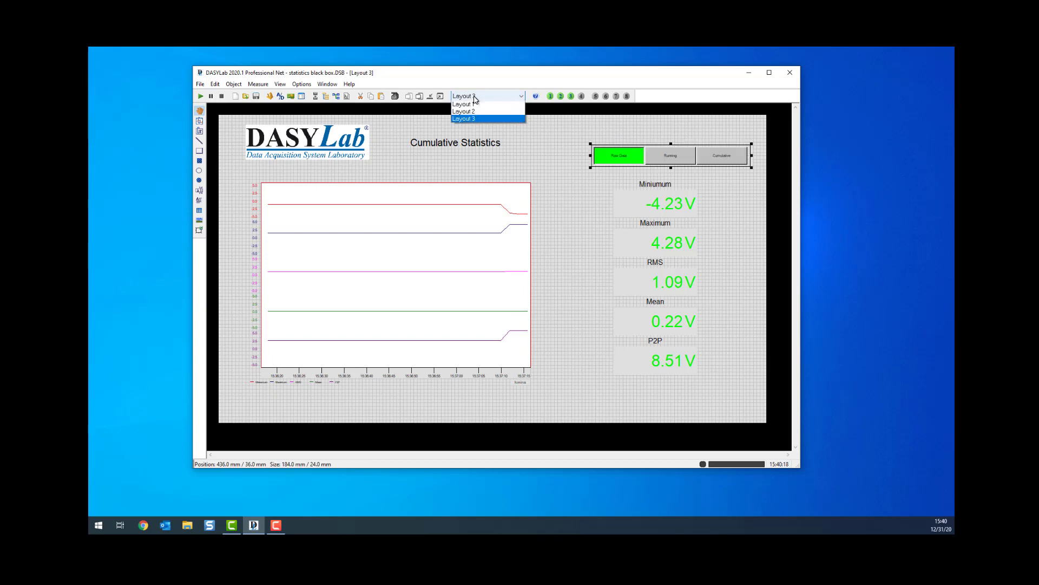
{"action": "left_click", "coordinate": [477, 112]}
{"action": "left_click", "coordinate": [601, 134]}
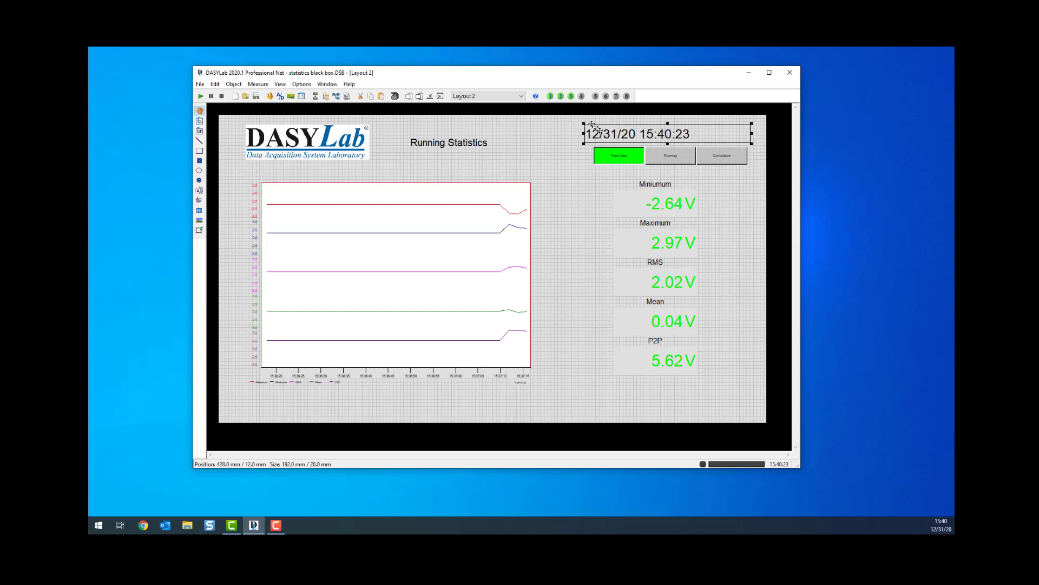
{"action": "left_click", "coordinate": [476, 96]}
{"action": "left_click", "coordinate": [479, 120]}
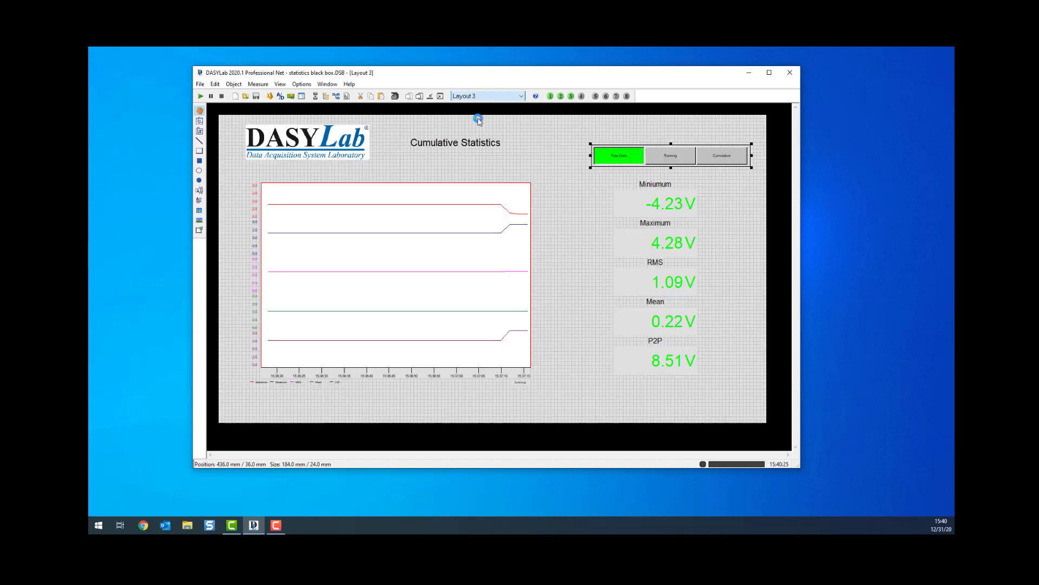
{"action": "key", "text": "ctrl+v"}
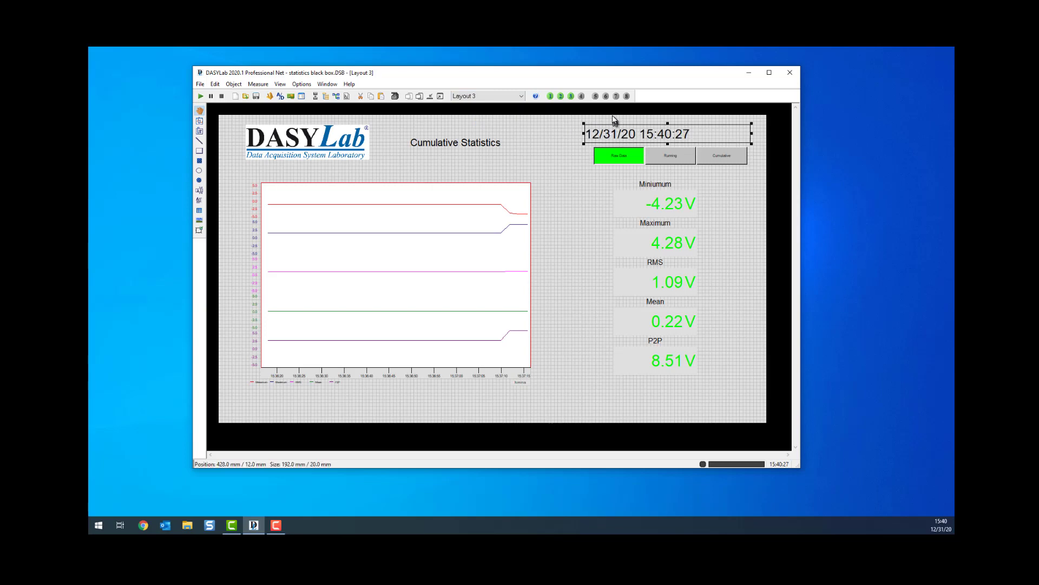
{"action": "left_click", "coordinate": [544, 153]}
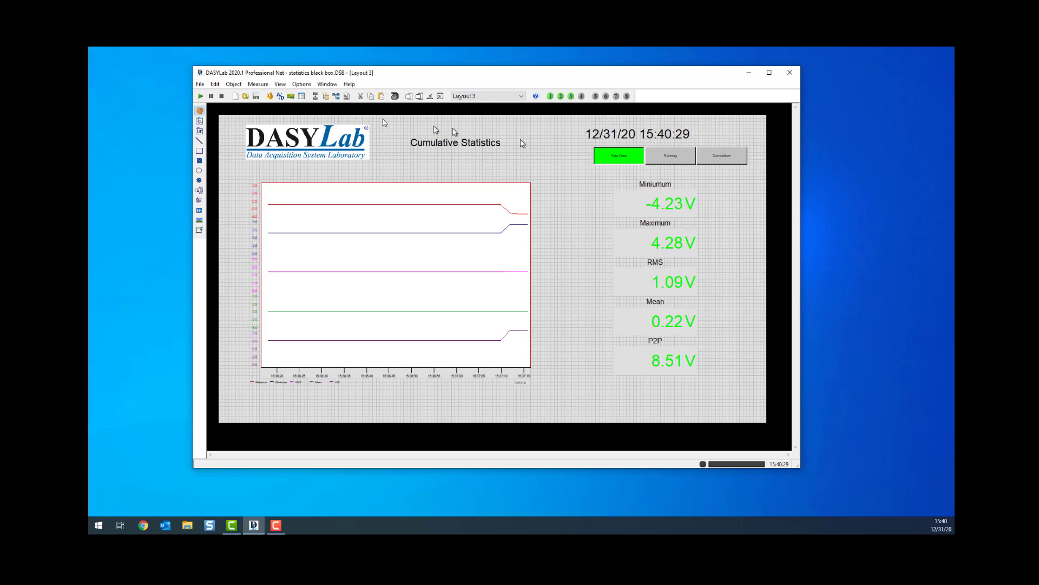
Step: Return to the worksheet, minimize the coded switch window and place a Special Action module beside the Coded Switch module
{"action": "left_click", "coordinate": [336, 96]}
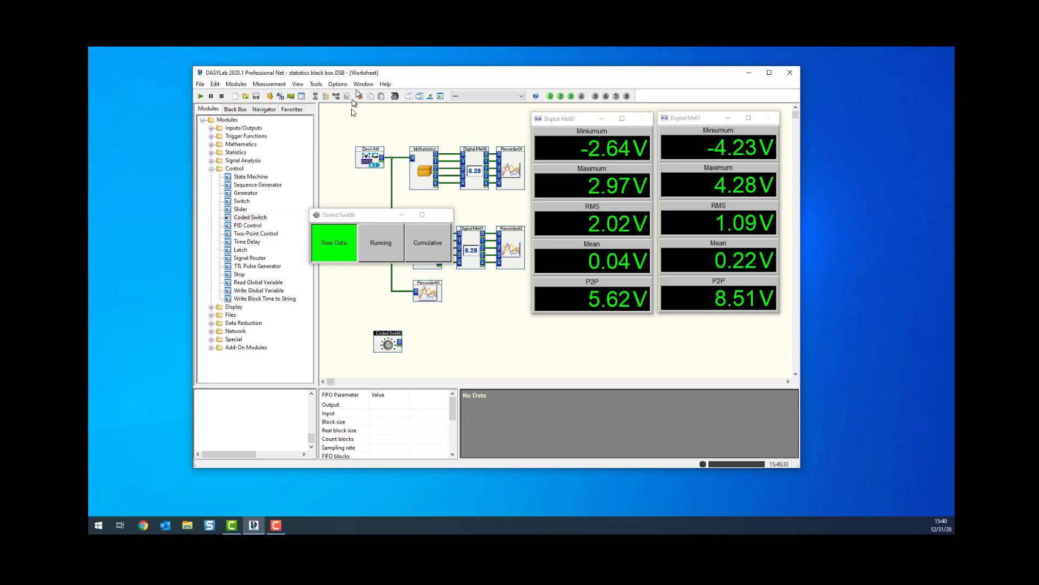
{"action": "left_click", "coordinate": [405, 216]}
{"action": "left_click", "coordinate": [212, 340]}
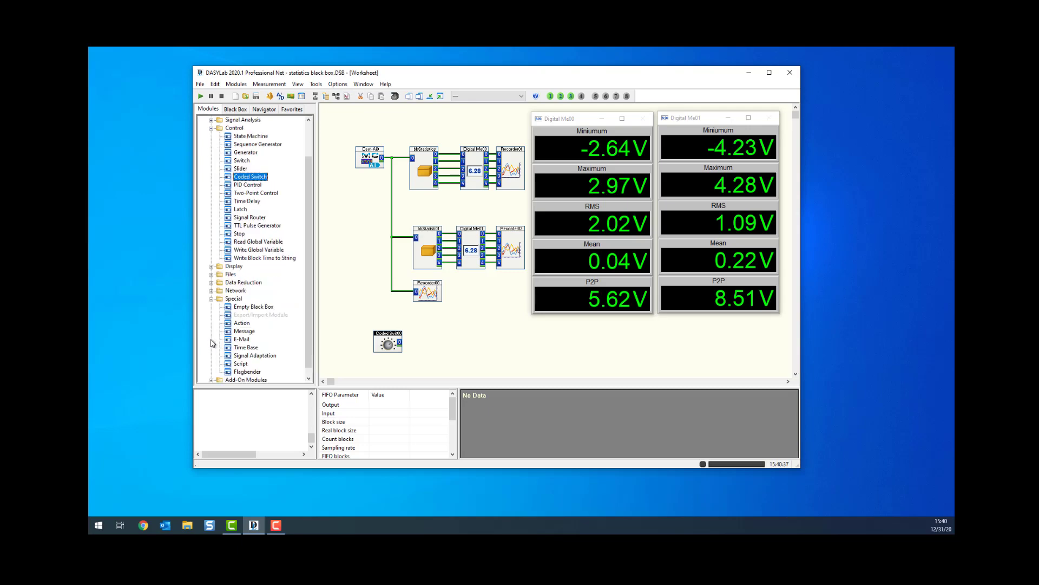
{"action": "left_click", "coordinate": [240, 324]}
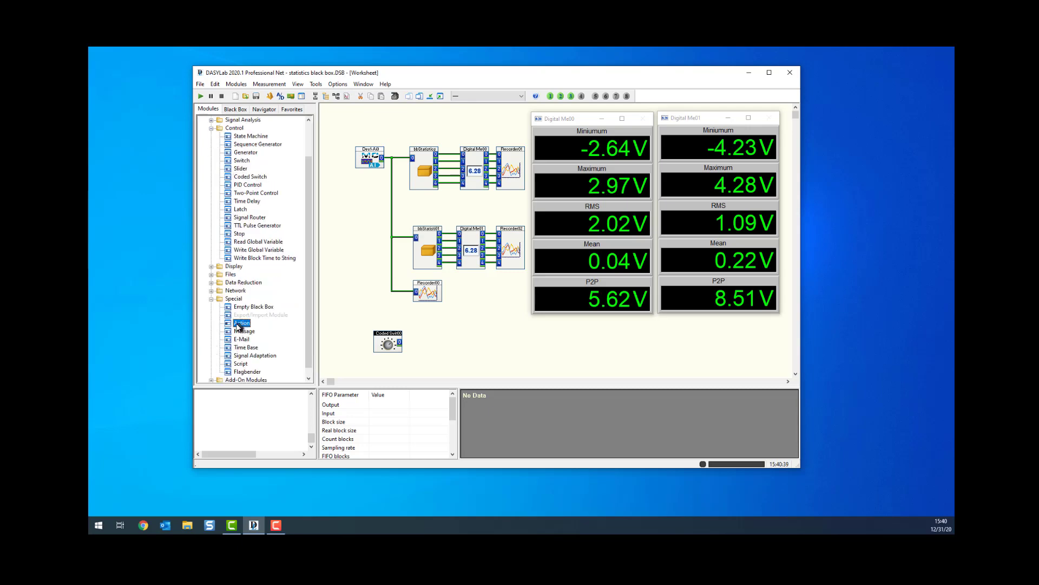
{"action": "left_click_drag", "start_coordinate": [240, 326], "coordinate": [437, 341]}
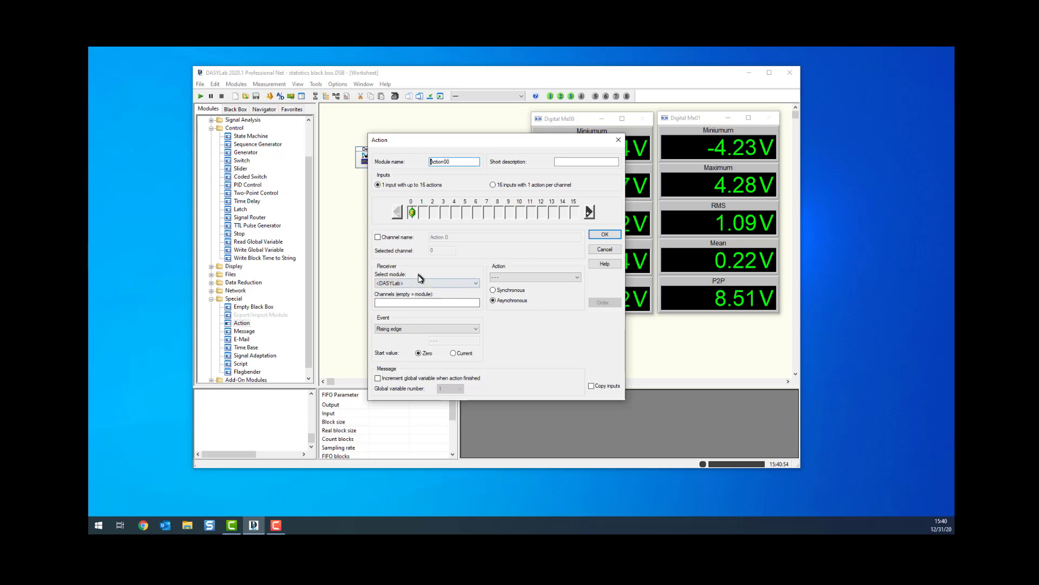
Step: Set the Action module's channel 0 action to Layout: Display in full screen mode
{"action": "left_click", "coordinate": [540, 278]}
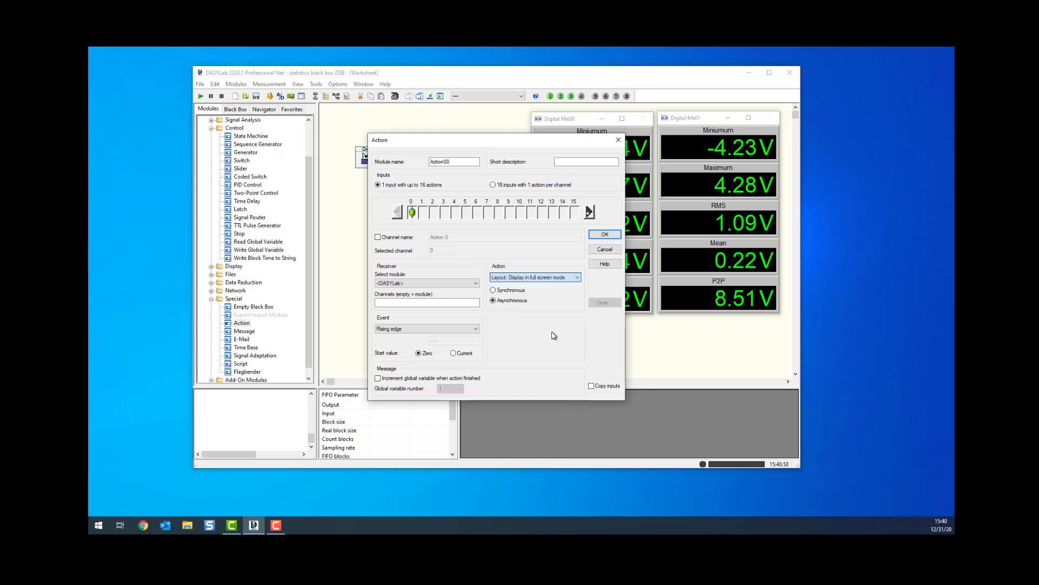
{"action": "left_click", "coordinate": [551, 332]}
Step: Try the Reached value (+/- 0.001%) event for channel 0 of the Action module
{"action": "left_click", "coordinate": [429, 330]}
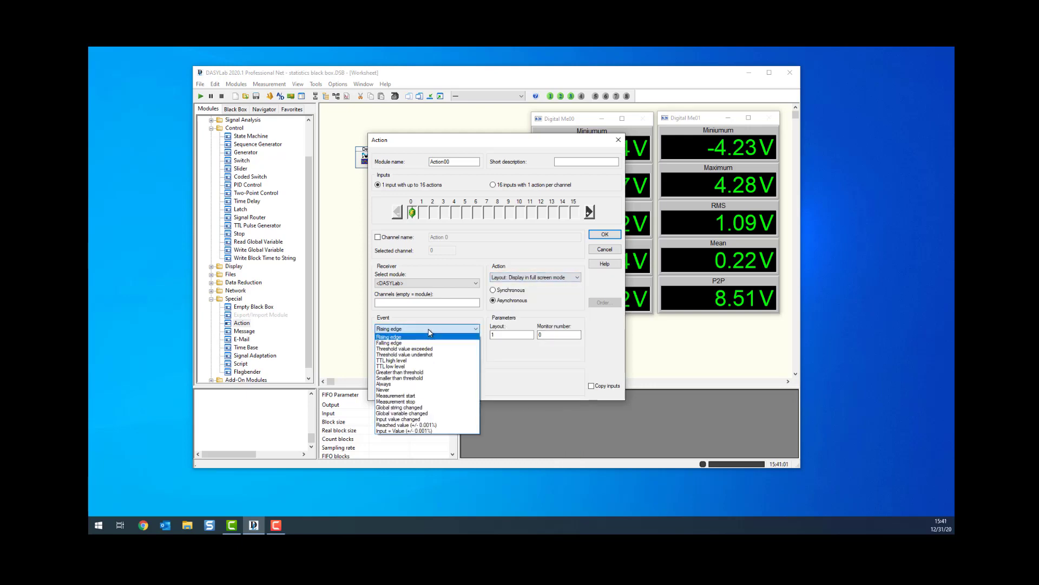
{"action": "left_click", "coordinate": [438, 425]}
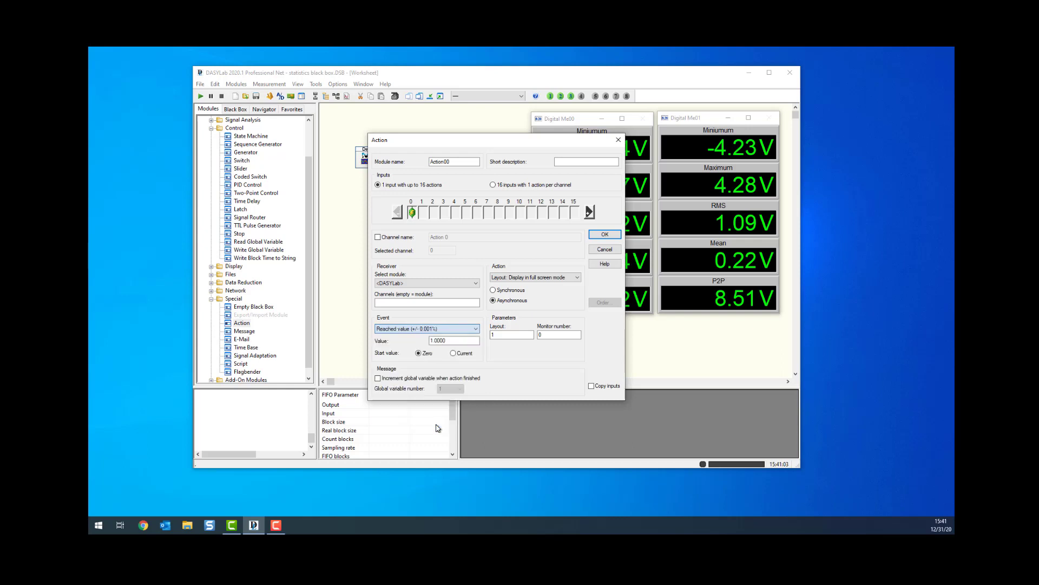
{"action": "left_click", "coordinate": [453, 339]}
{"action": "left_click", "coordinate": [509, 335]}
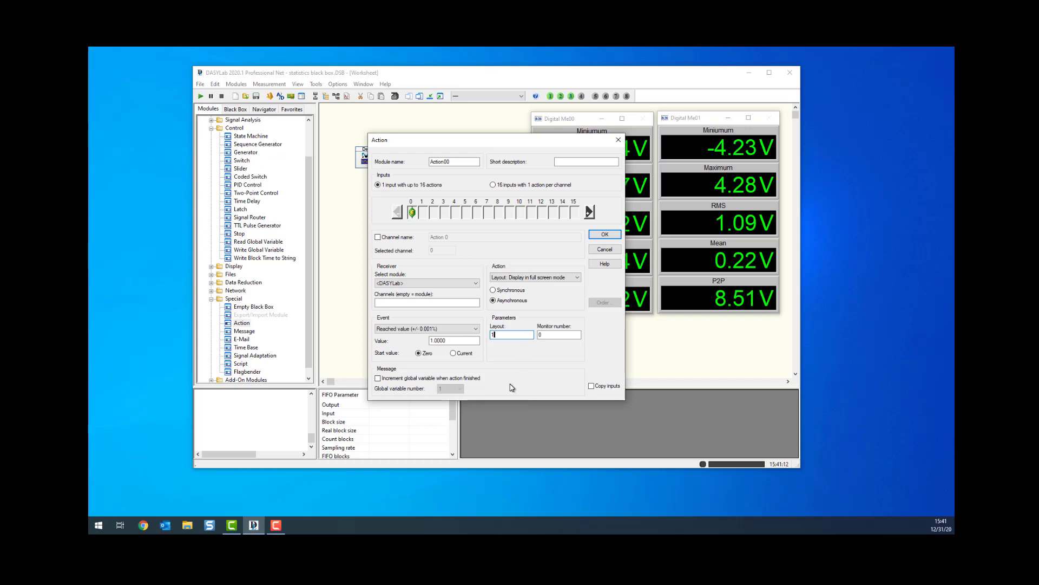
Step: Set channel 0's triggering event to Input value changed and its layout parameter to ${INPUT}
{"action": "left_click", "coordinate": [395, 331]}
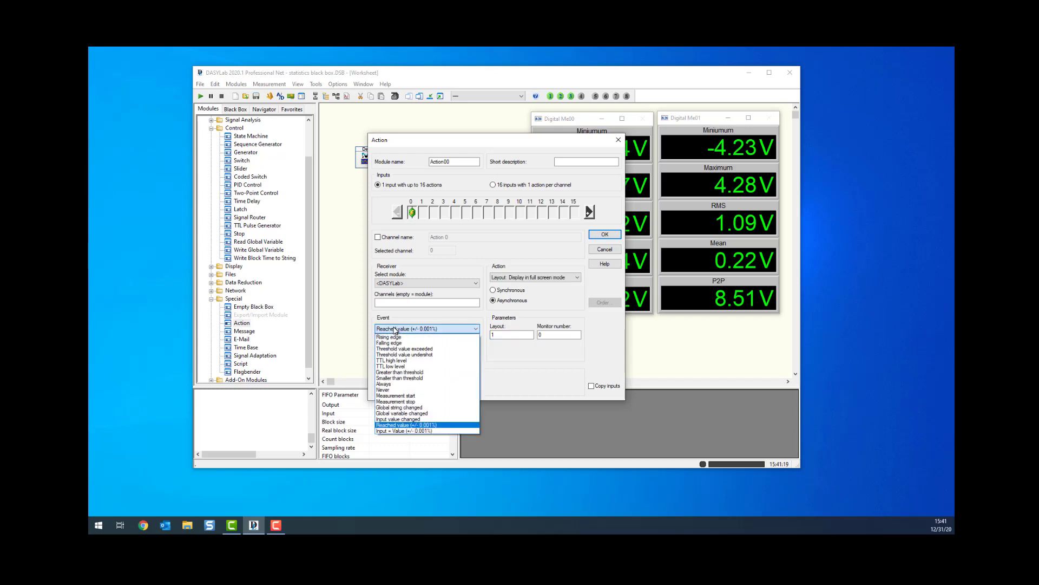
{"action": "left_click", "coordinate": [417, 420]}
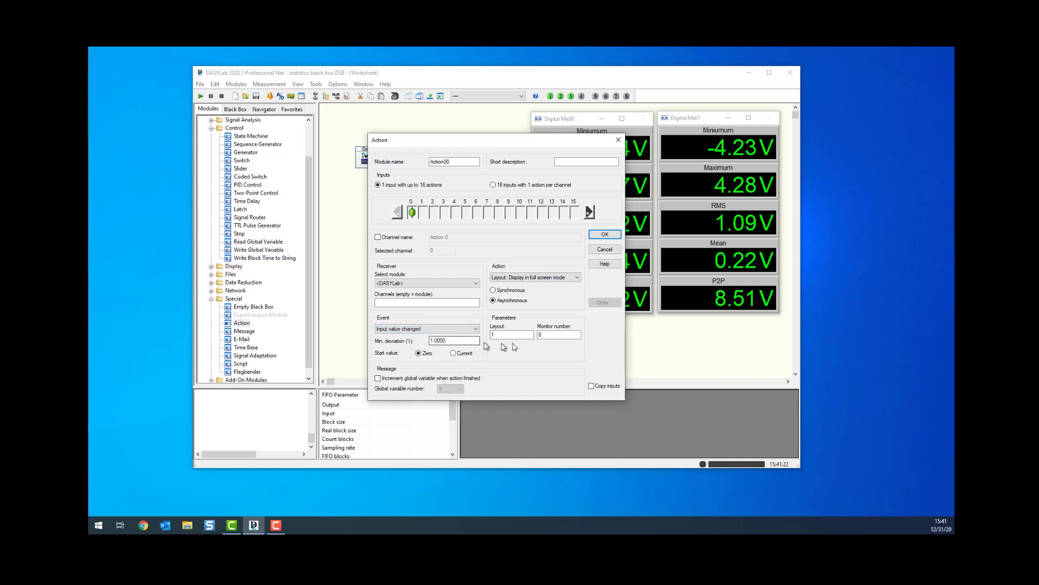
{"action": "left_click_drag", "start_coordinate": [512, 334], "coordinate": [486, 336]}
{"action": "right_click", "coordinate": [507, 335]}
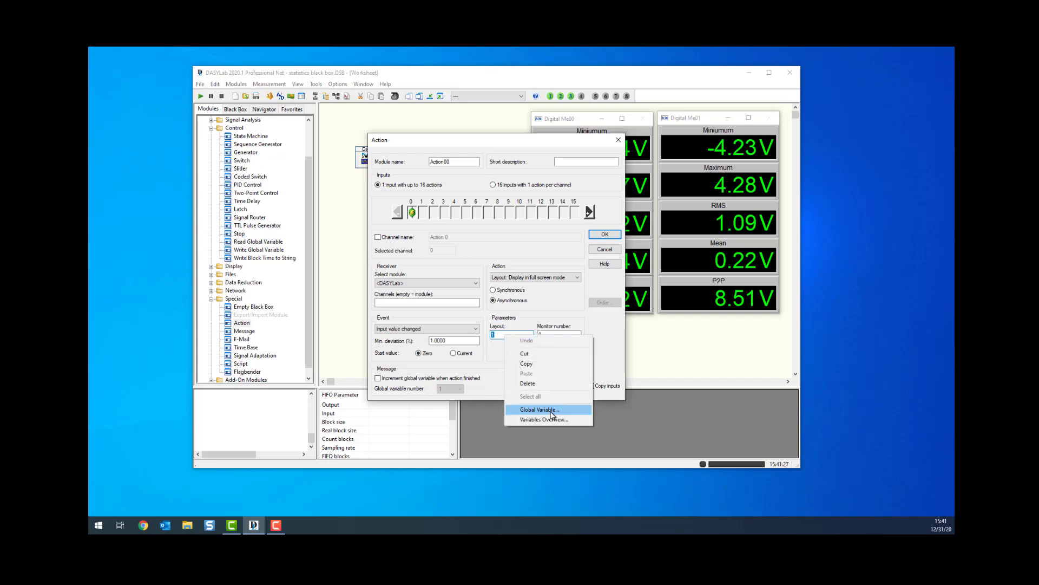
{"action": "left_click", "coordinate": [500, 335]}
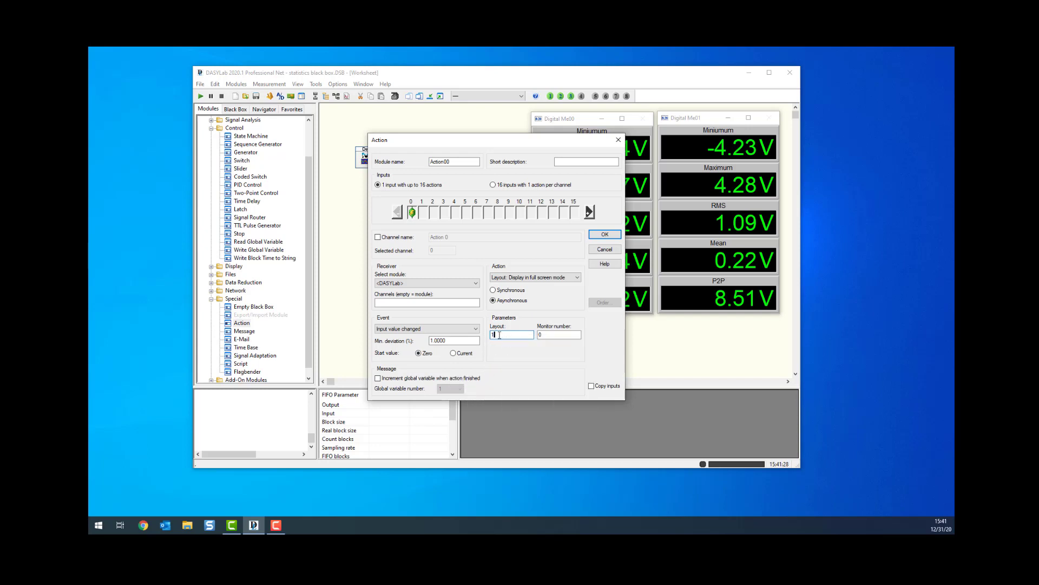
{"action": "double_click", "coordinate": [500, 335]}
Step: Add a second action that displays layout 1 in full screen mode at Measurement start, and apply the Action module settings
{"action": "left_click", "coordinate": [591, 213]}
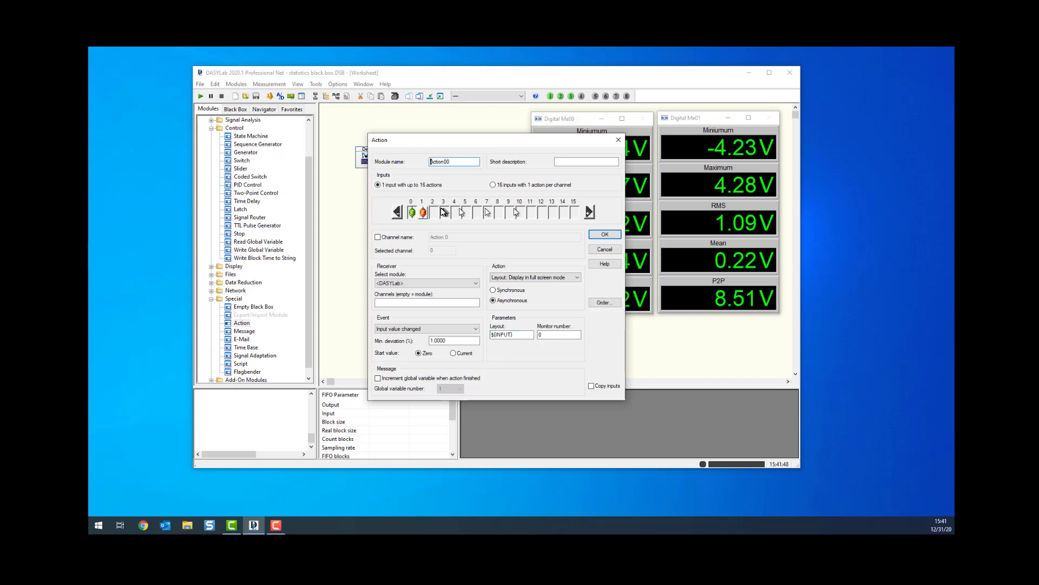
{"action": "left_click", "coordinate": [426, 212]}
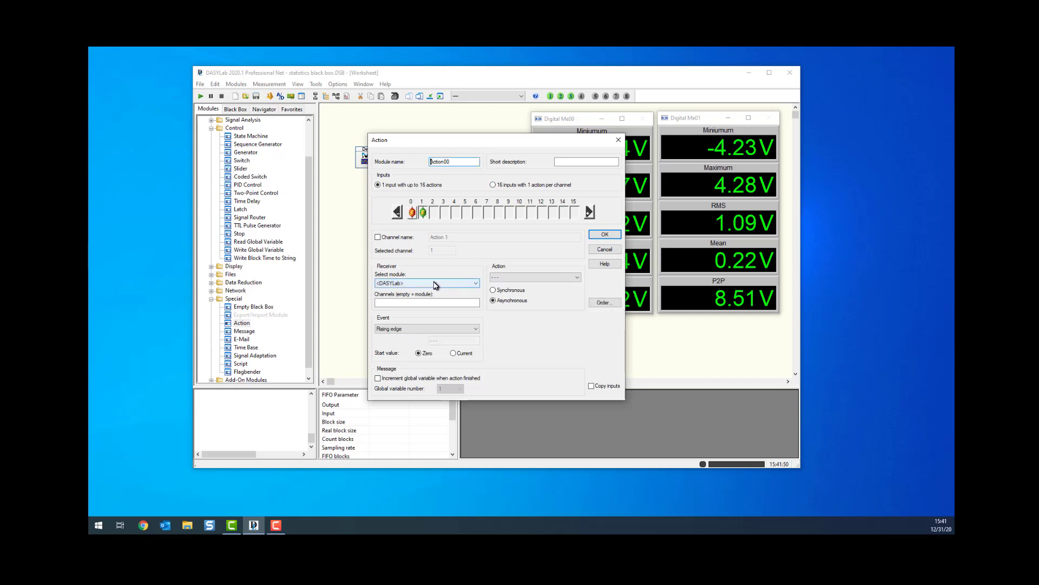
{"action": "left_click", "coordinate": [431, 329]}
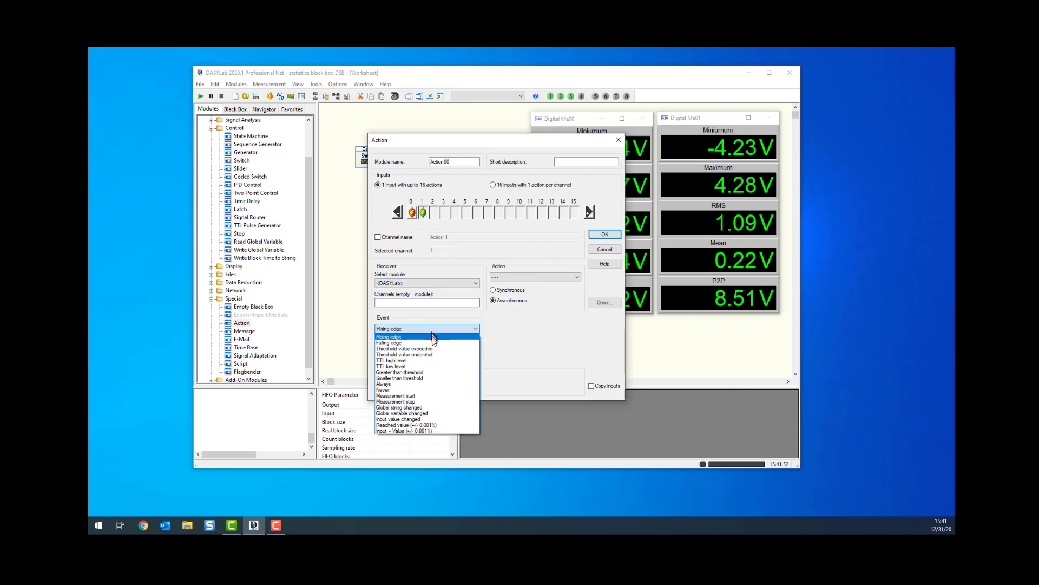
{"action": "left_click", "coordinate": [426, 396]}
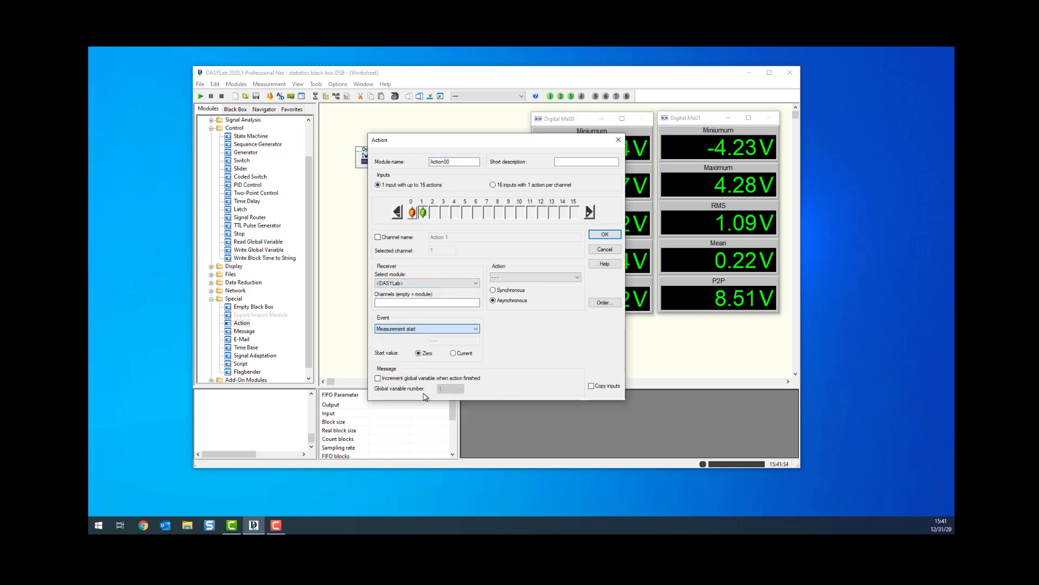
{"action": "left_click", "coordinate": [515, 279]}
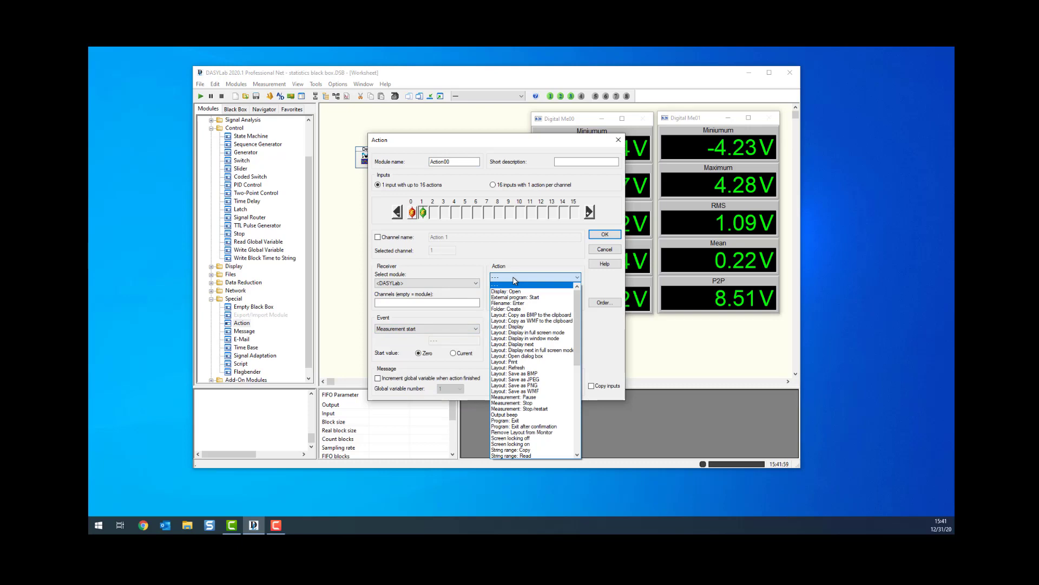
{"action": "left_click", "coordinate": [527, 332]}
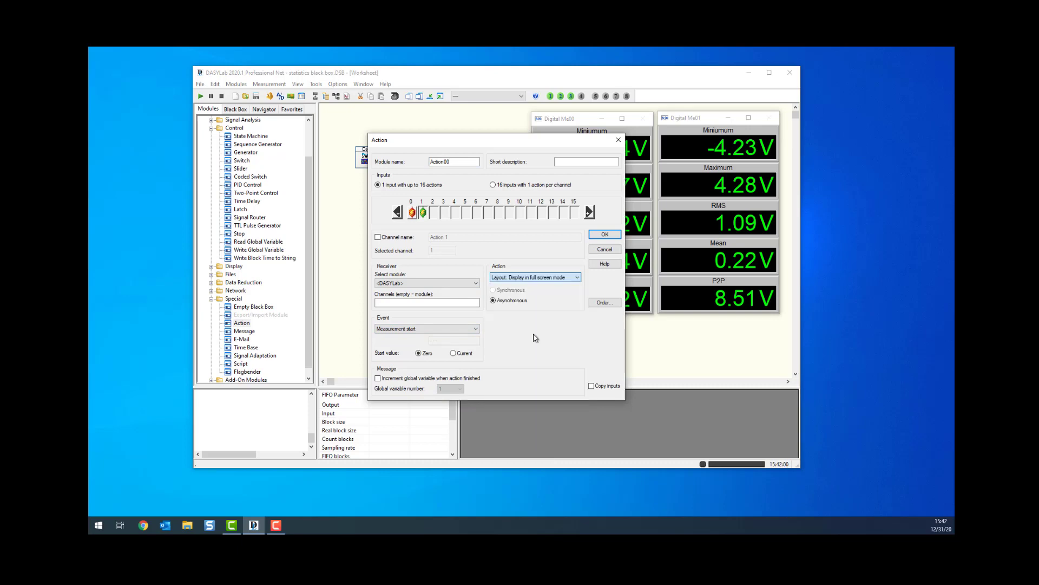
{"action": "left_click", "coordinate": [509, 334]}
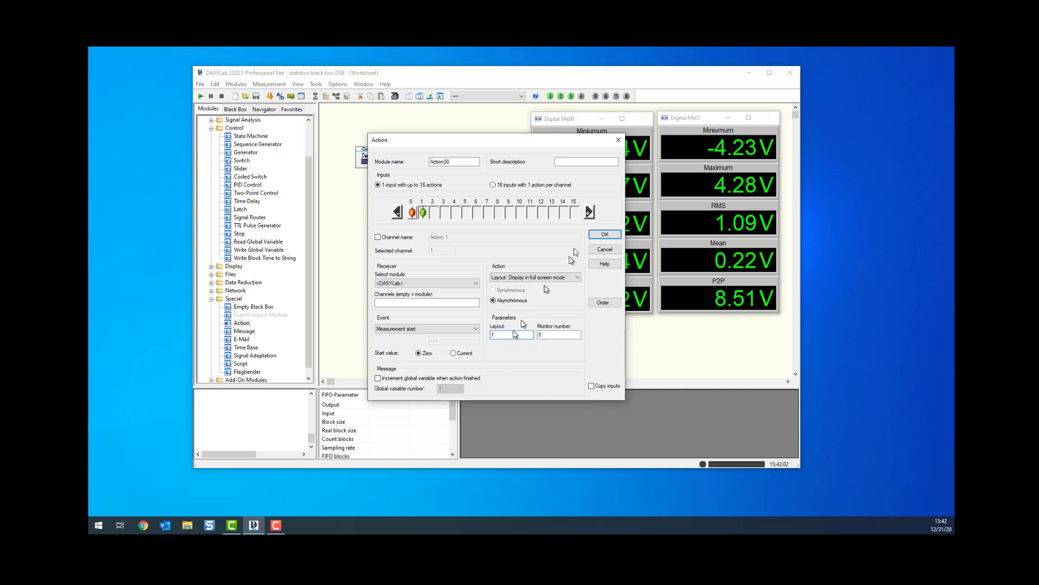
{"action": "left_click", "coordinate": [605, 235]}
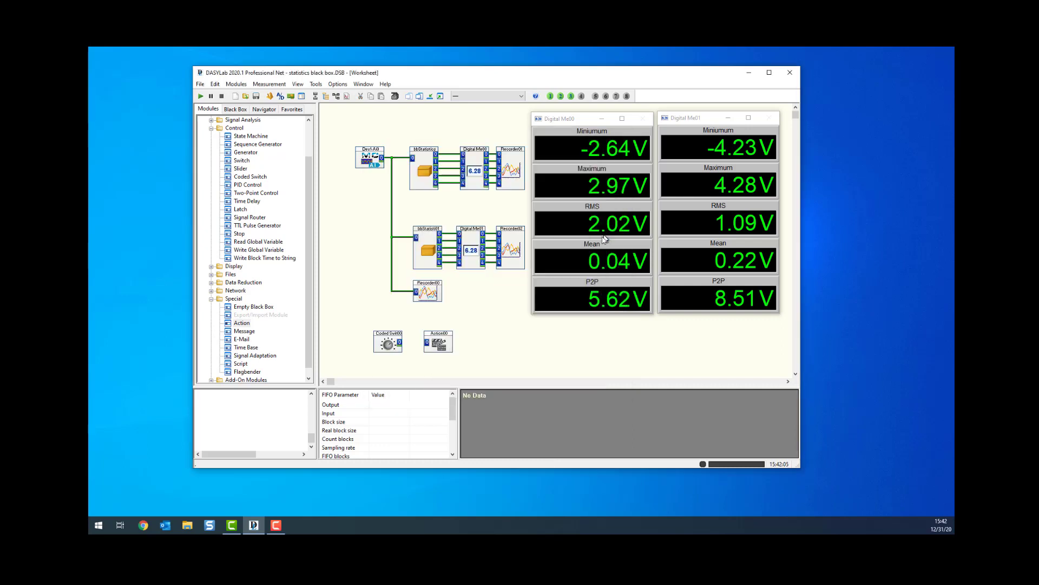
Step: Connect the Action module to the Coded Switch output and define the coded switch's start value as 1
{"action": "left_click_drag", "start_coordinate": [442, 344], "coordinate": [426, 347]}
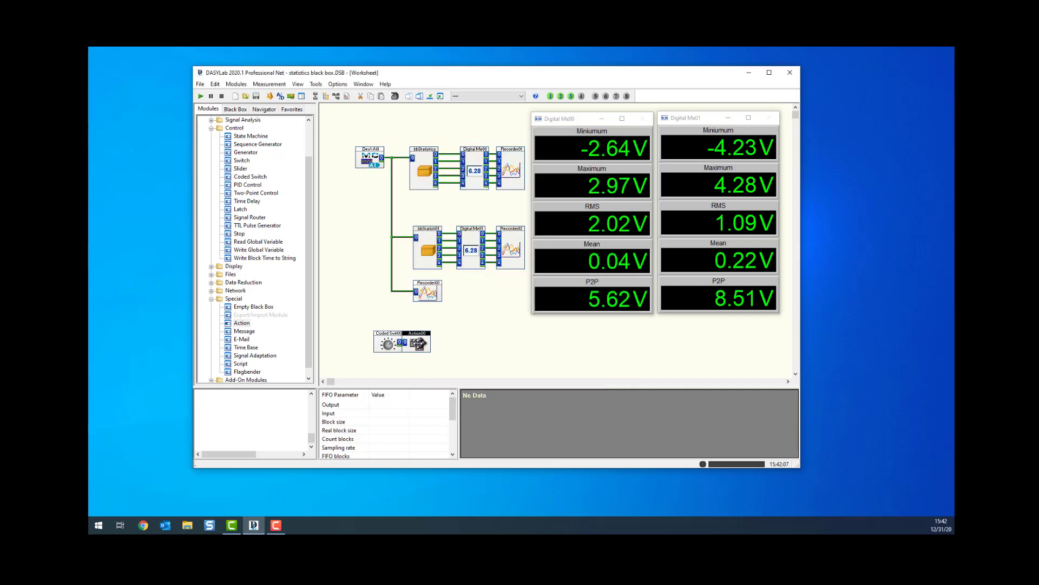
{"action": "double_click", "coordinate": [387, 345]}
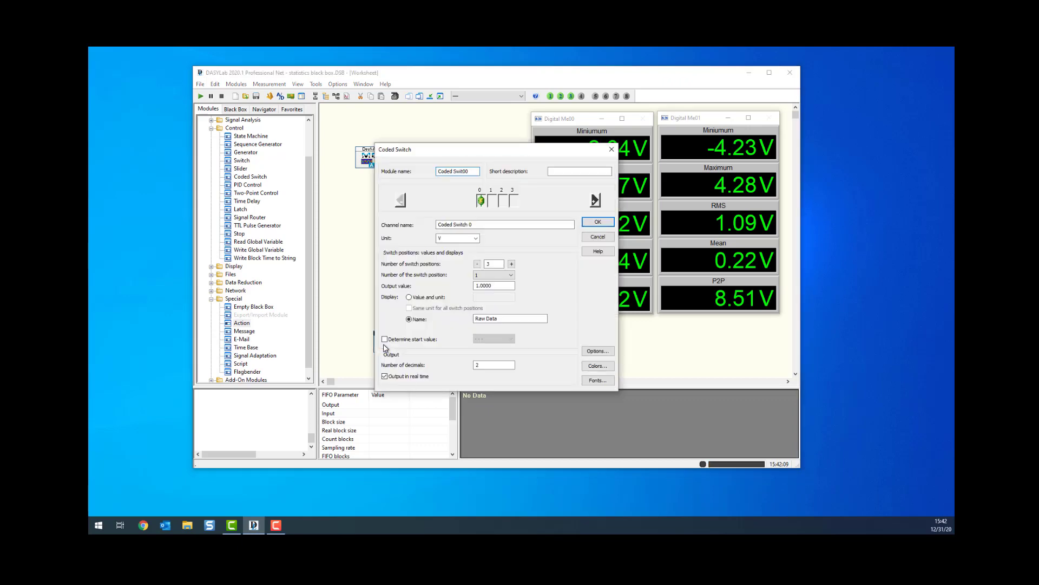
{"action": "left_click", "coordinate": [385, 339]}
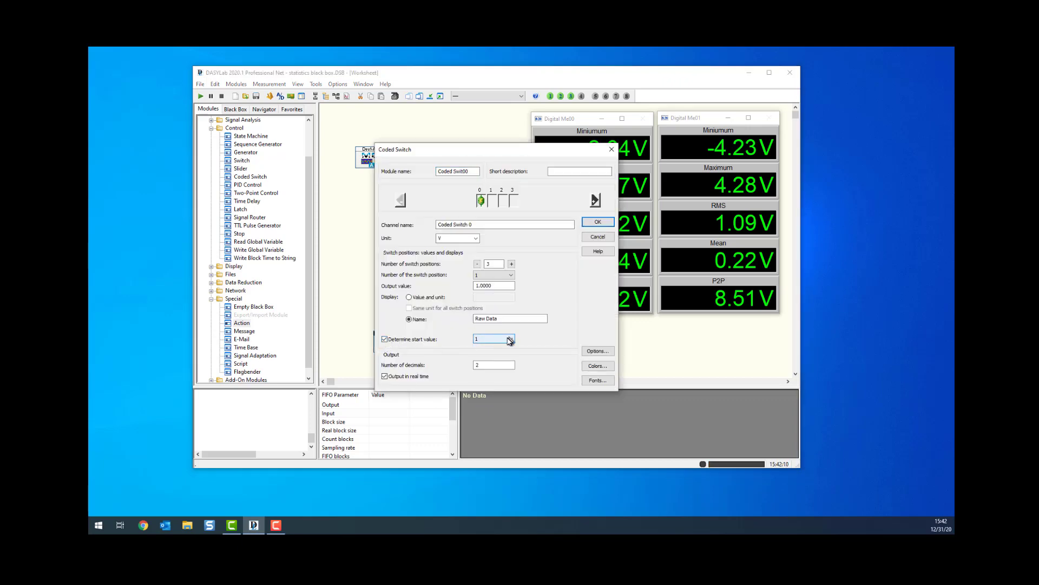
{"action": "left_click", "coordinate": [509, 340]}
{"action": "left_click", "coordinate": [506, 347]}
{"action": "left_click", "coordinate": [597, 223]}
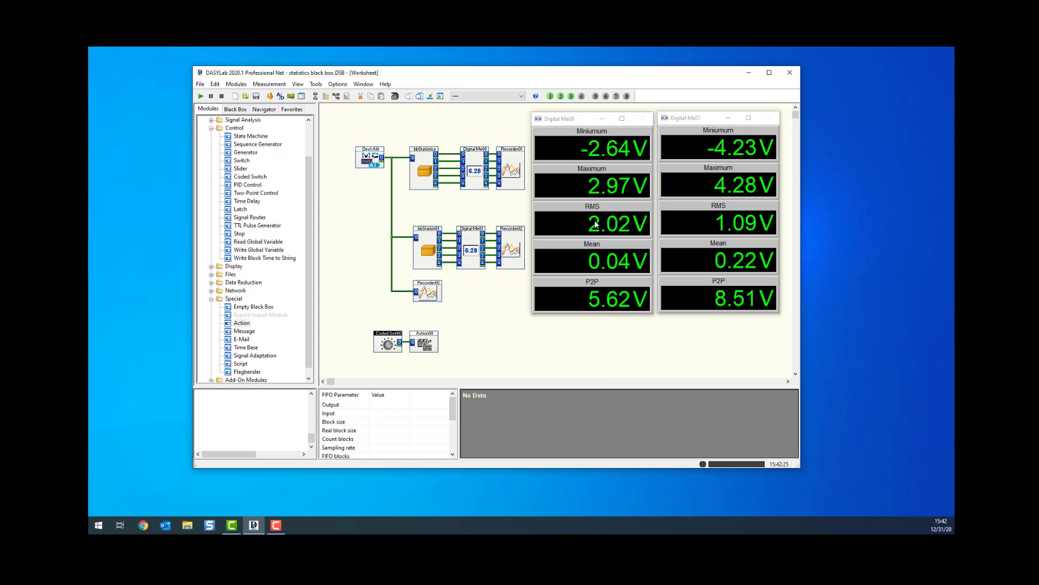
Step: Run the measurement, test switching between the Raw Data, Running and Cumulative layouts, then exit full screen and stop the measurement
{"action": "left_click", "coordinate": [201, 96]}
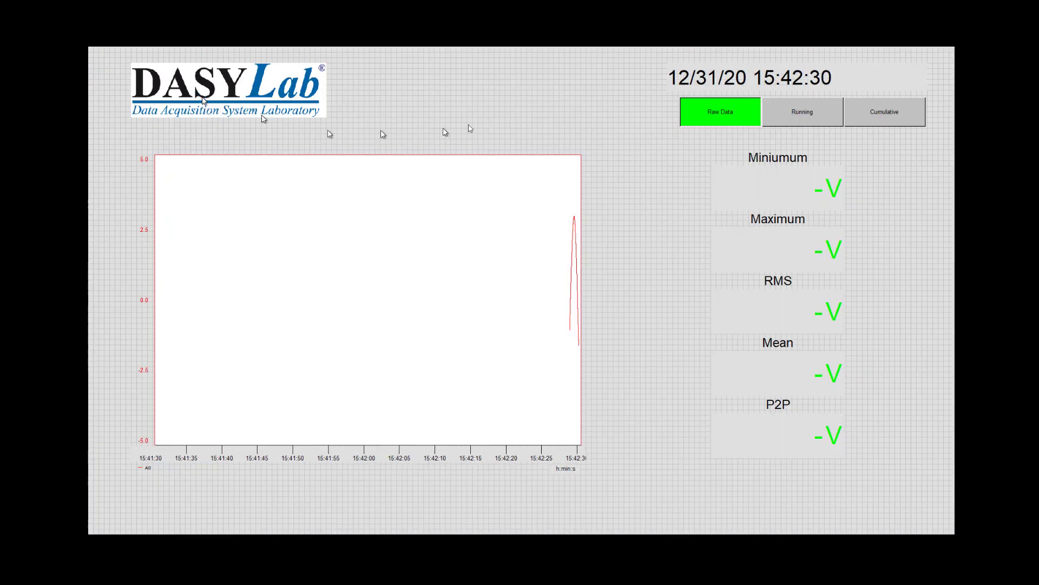
{"action": "left_click", "coordinate": [809, 113]}
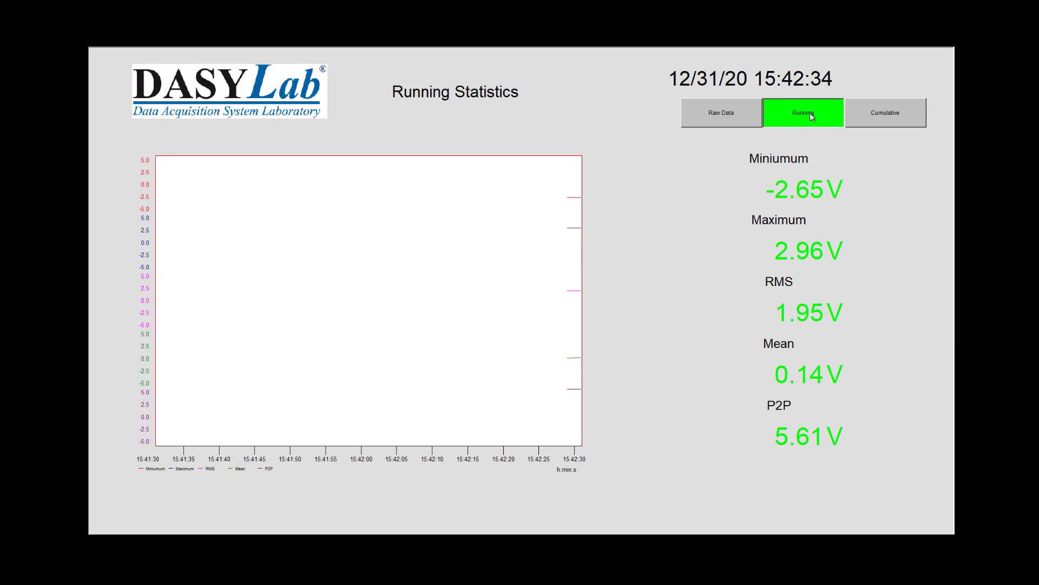
{"action": "left_click", "coordinate": [724, 114]}
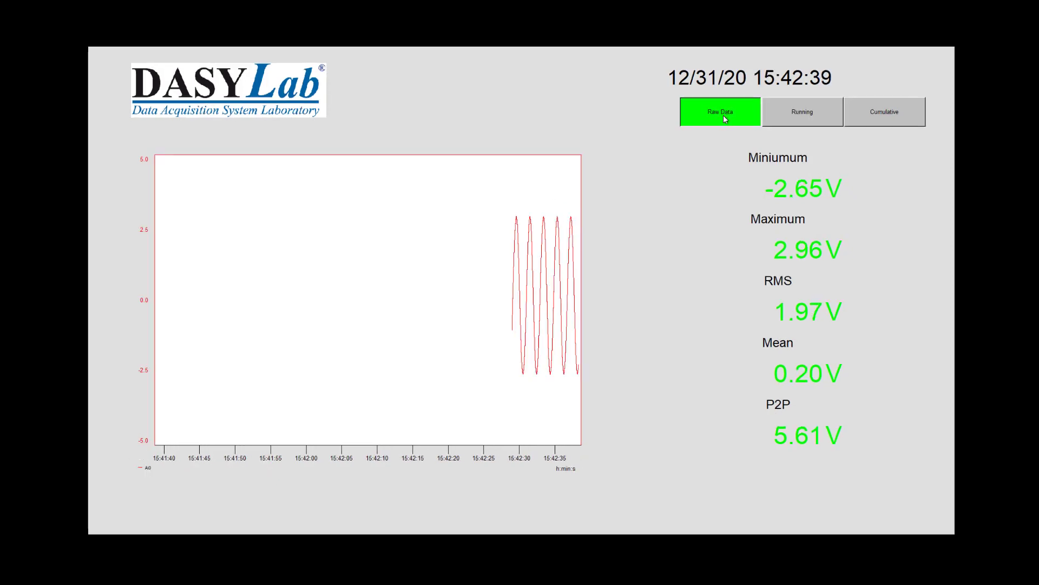
{"action": "left_click", "coordinate": [895, 120]}
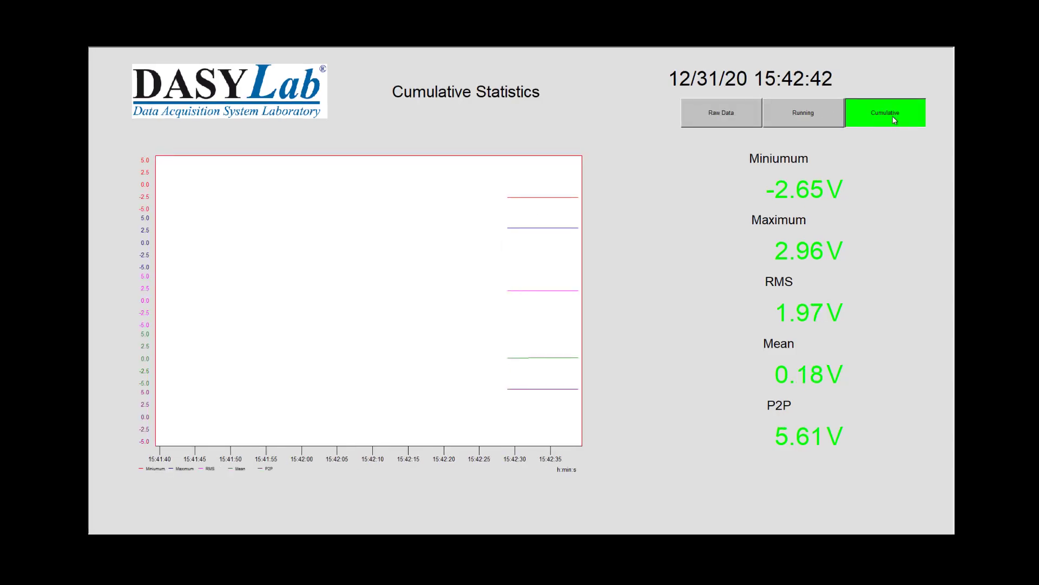
{"action": "left_click", "coordinate": [730, 112]}
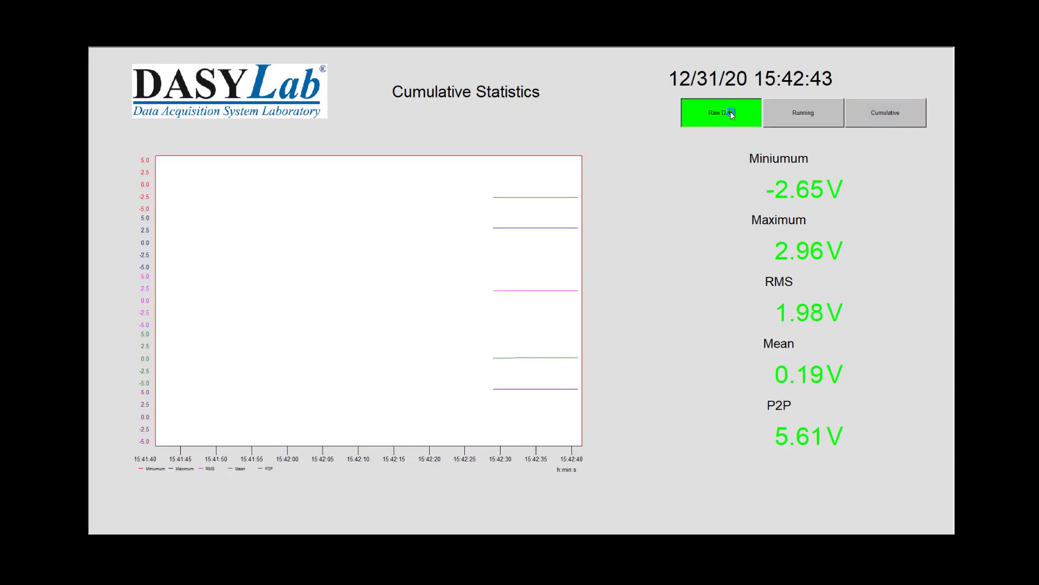
{"action": "left_click", "coordinate": [800, 112]}
{"action": "left_click", "coordinate": [883, 114]}
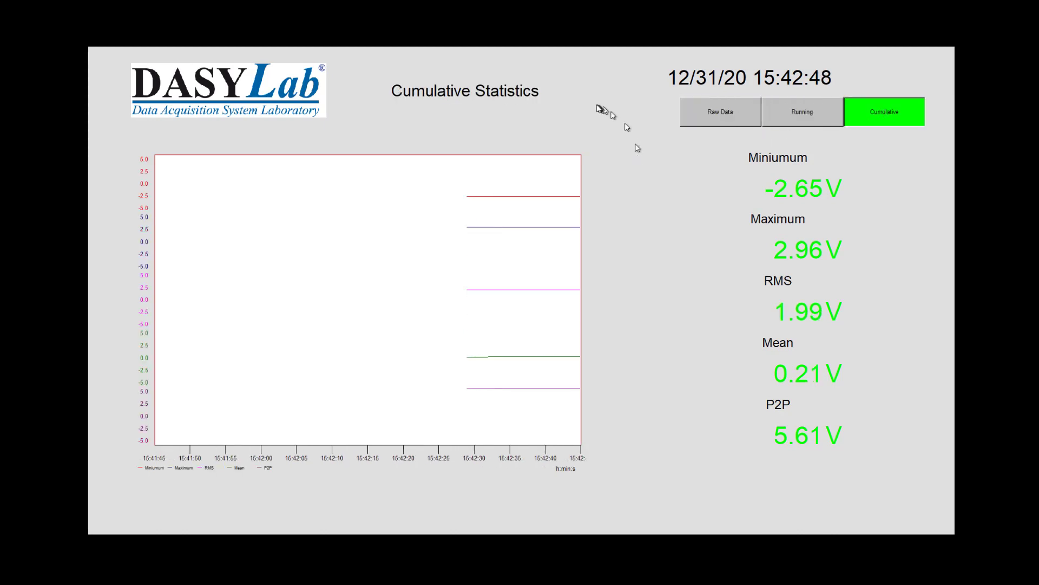
{"action": "key", "text": "Escape"}
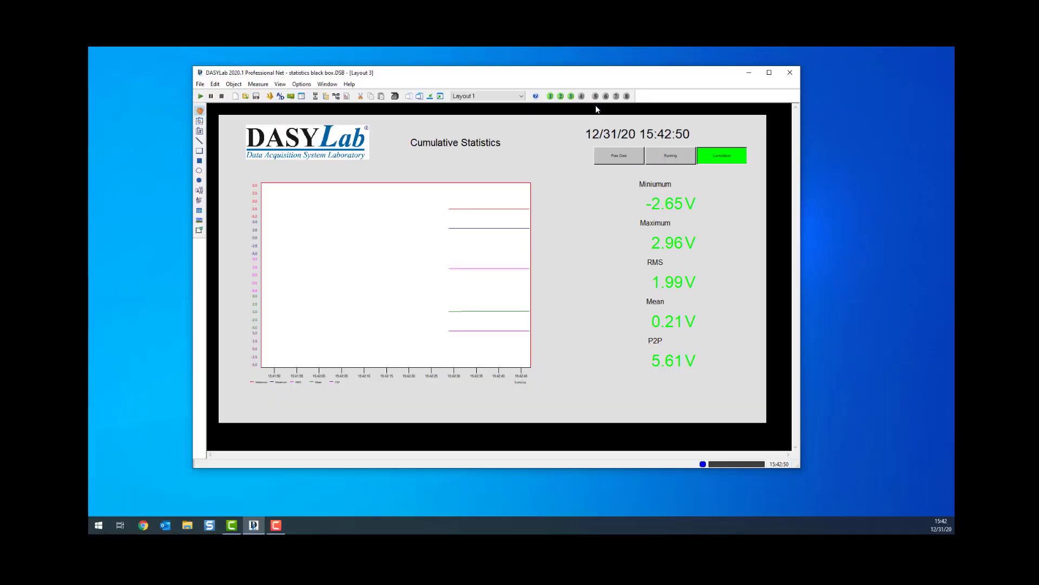
{"action": "left_click", "coordinate": [222, 96]}
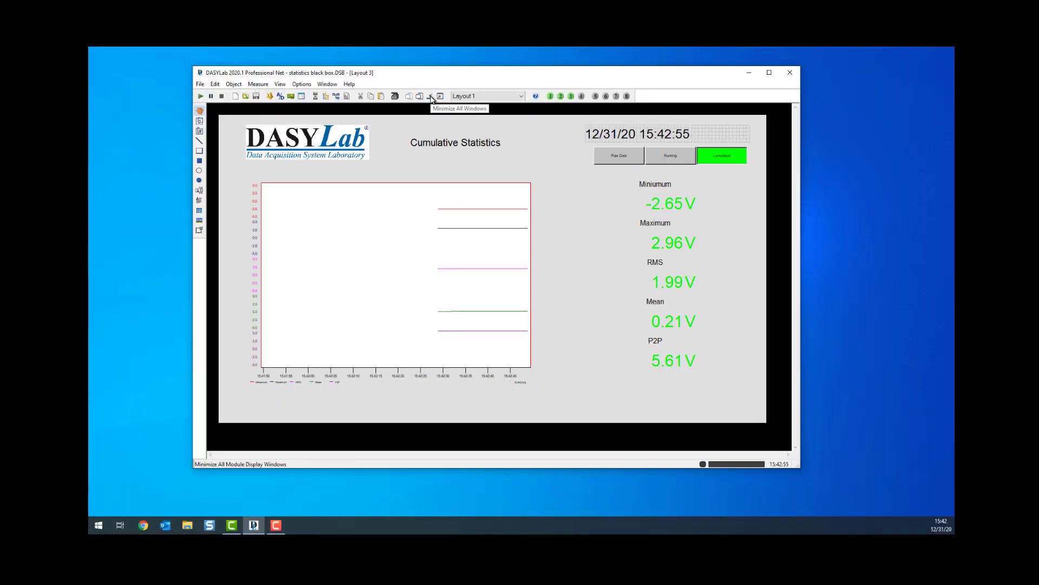
Step: Rename the Statistics module inside the lower statistics black box as Cumulative and return to the main worksheet
{"action": "left_click", "coordinate": [337, 97]}
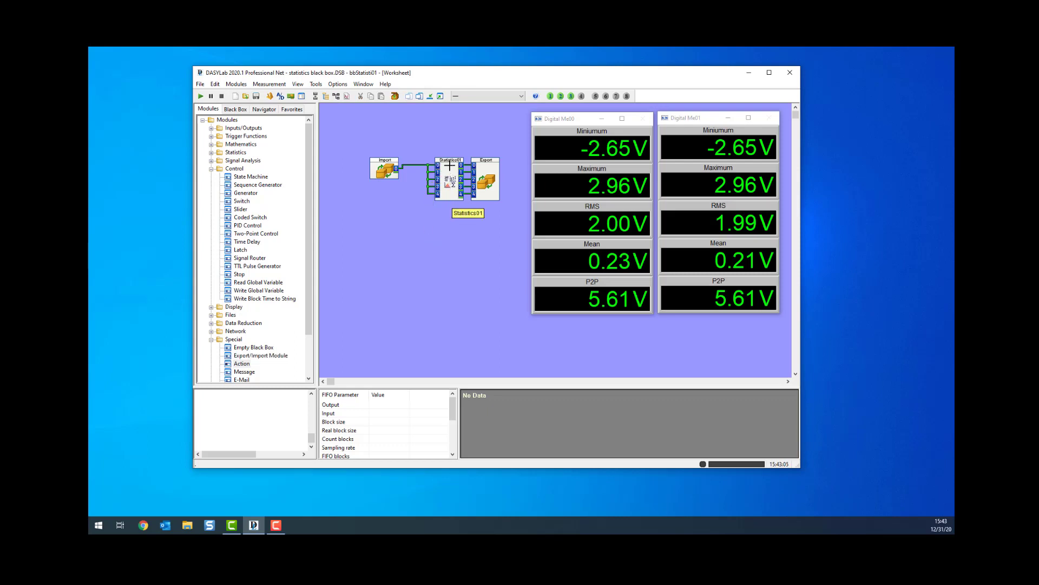
{"action": "double_click", "coordinate": [449, 176]}
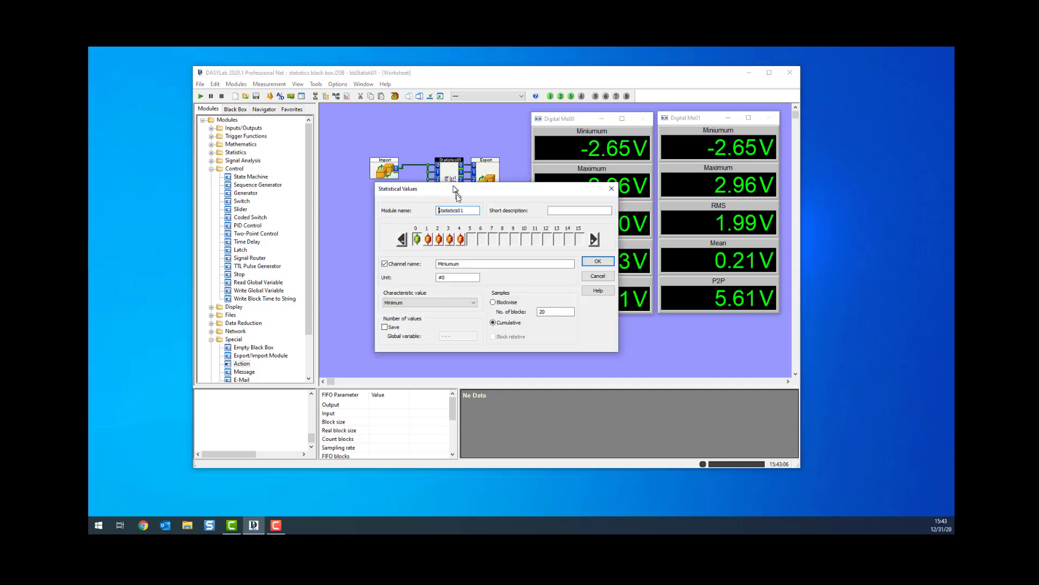
{"action": "left_click_drag", "start_coordinate": [474, 213], "coordinate": [388, 204]}
{"action": "type", "text": "Cumulative"}
{"action": "key", "text": "Return"}
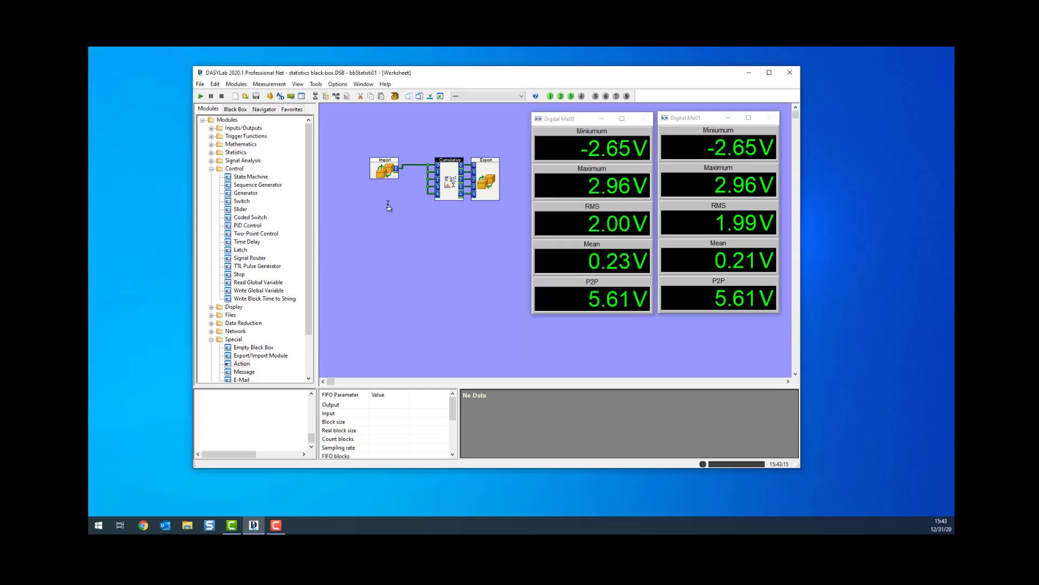
{"action": "left_click", "coordinate": [395, 98]}
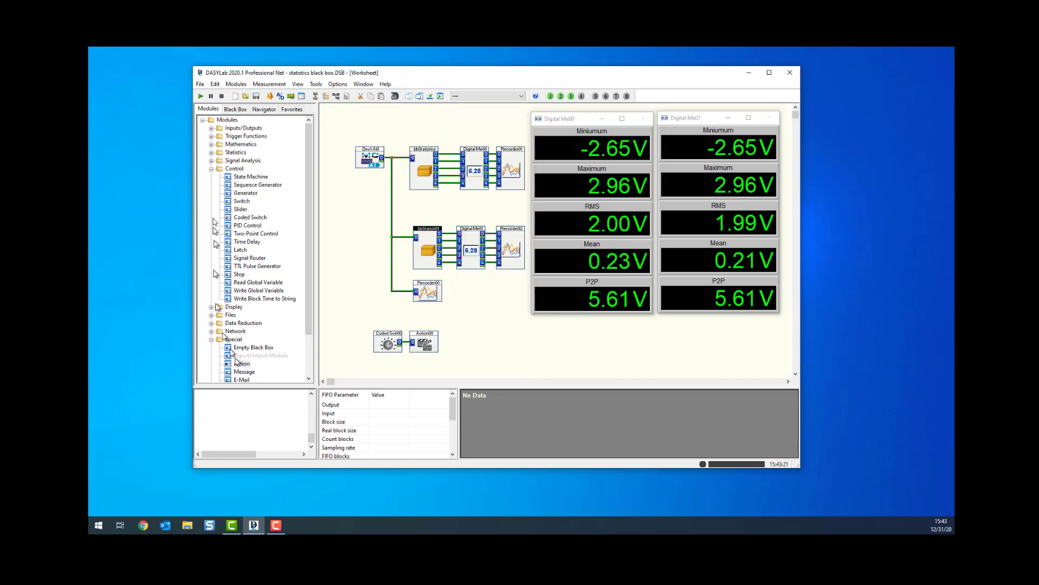
Step: Add a Switch module below the coded switch as a one shot switch with start value OFF and OFF label Reset Cumulative
{"action": "left_click", "coordinate": [242, 201]}
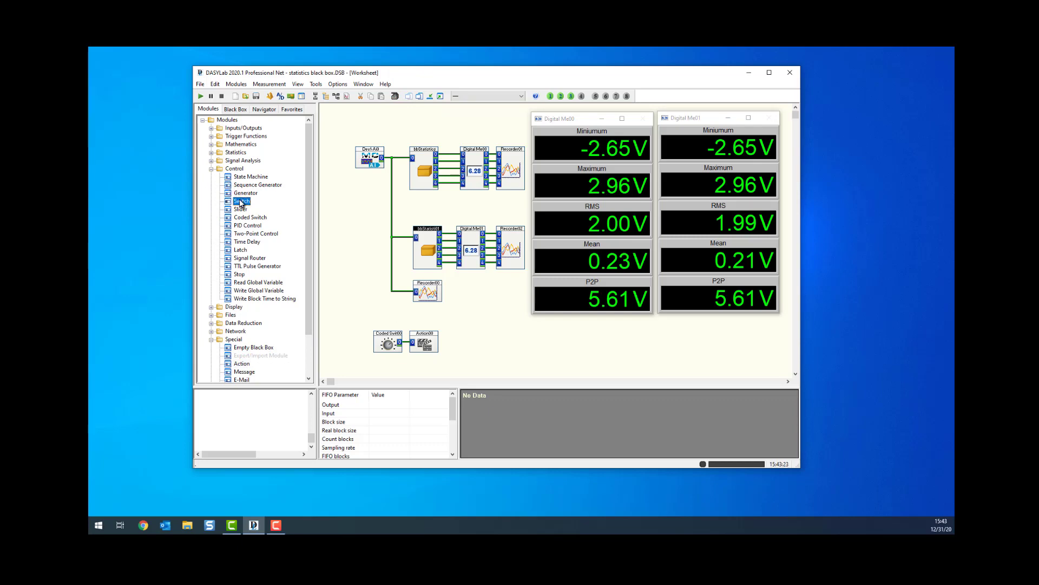
{"action": "left_click_drag", "start_coordinate": [241, 204], "coordinate": [375, 366]}
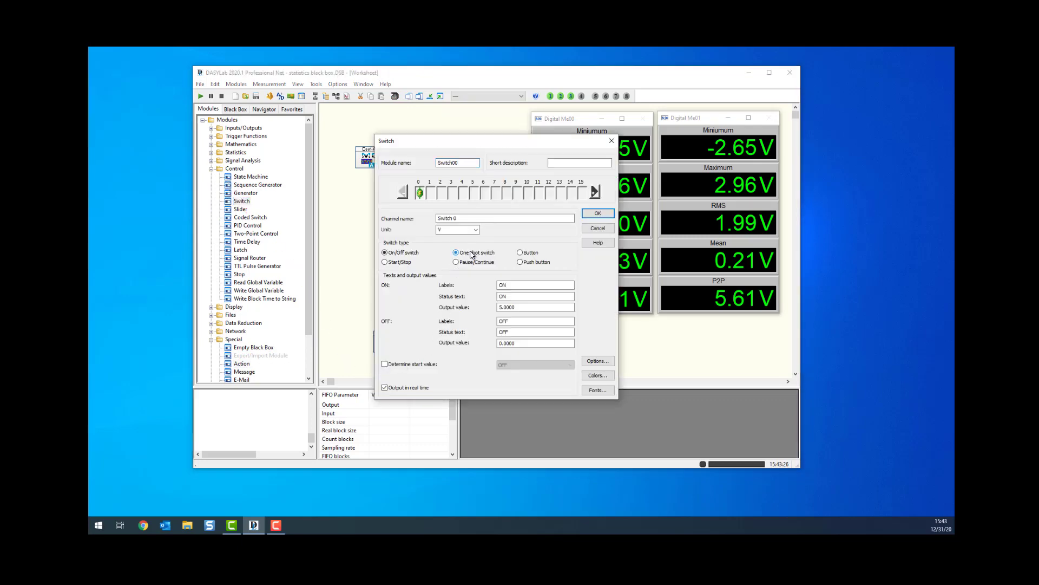
{"action": "left_click", "coordinate": [409, 367]}
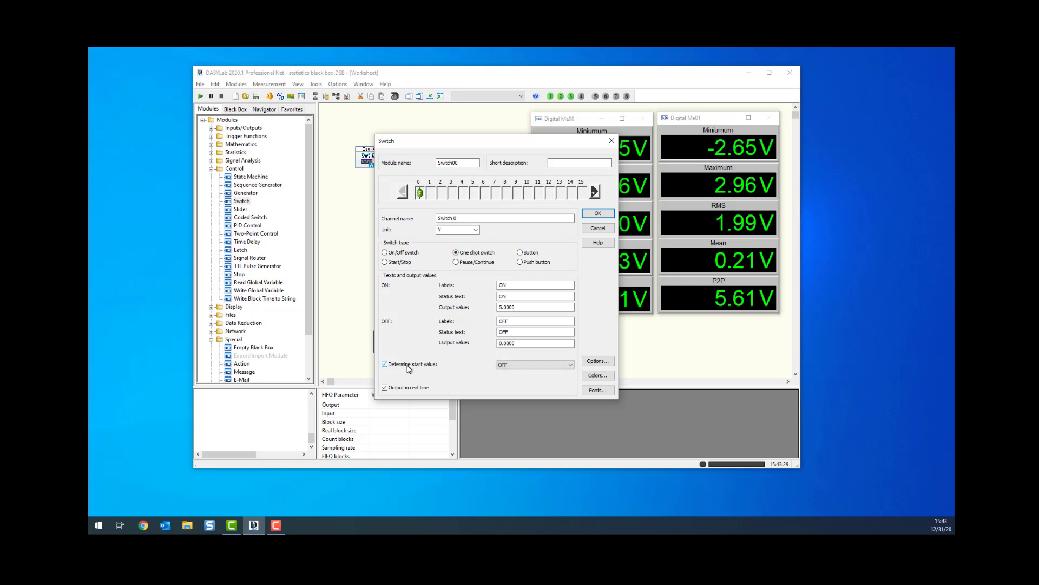
{"action": "left_click", "coordinate": [513, 321]}
{"action": "left_click_drag", "start_coordinate": [513, 322], "coordinate": [485, 325]}
Step: Hide the switch's channel name and status text, use a single font with automatic size, and apply the Switch module settings
{"action": "left_click", "coordinate": [598, 362]}
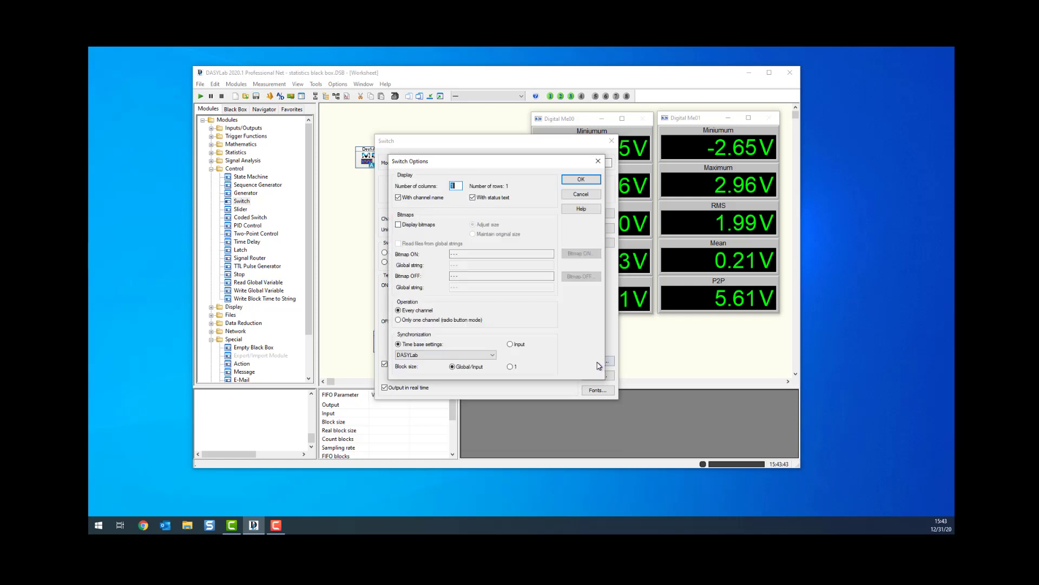
{"action": "left_click", "coordinate": [425, 200]}
{"action": "left_click", "coordinate": [481, 199]}
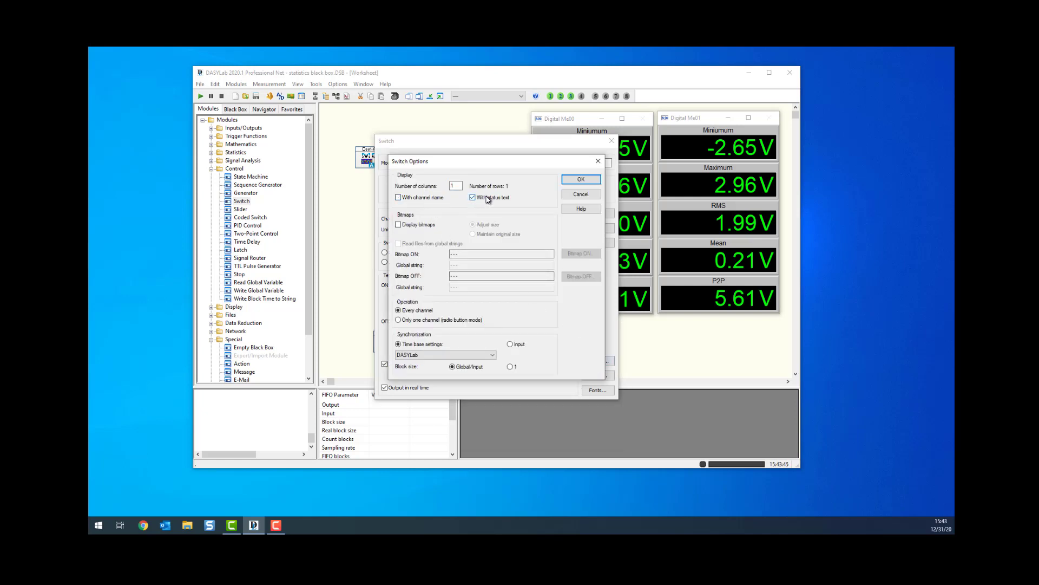
{"action": "left_click", "coordinate": [578, 180]}
{"action": "left_click", "coordinate": [600, 390]}
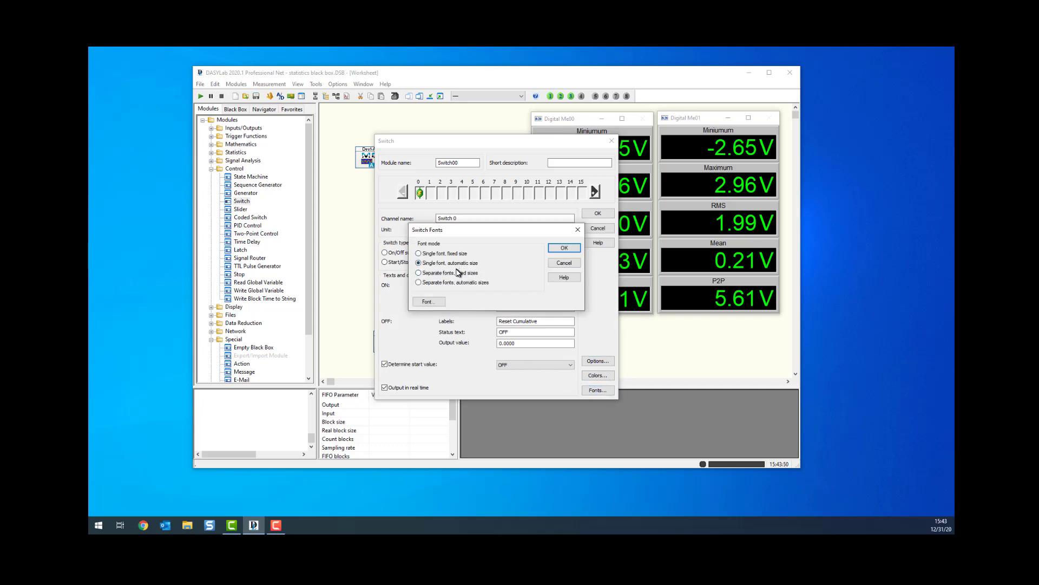
{"action": "left_click", "coordinate": [564, 247]}
{"action": "left_click", "coordinate": [601, 214]}
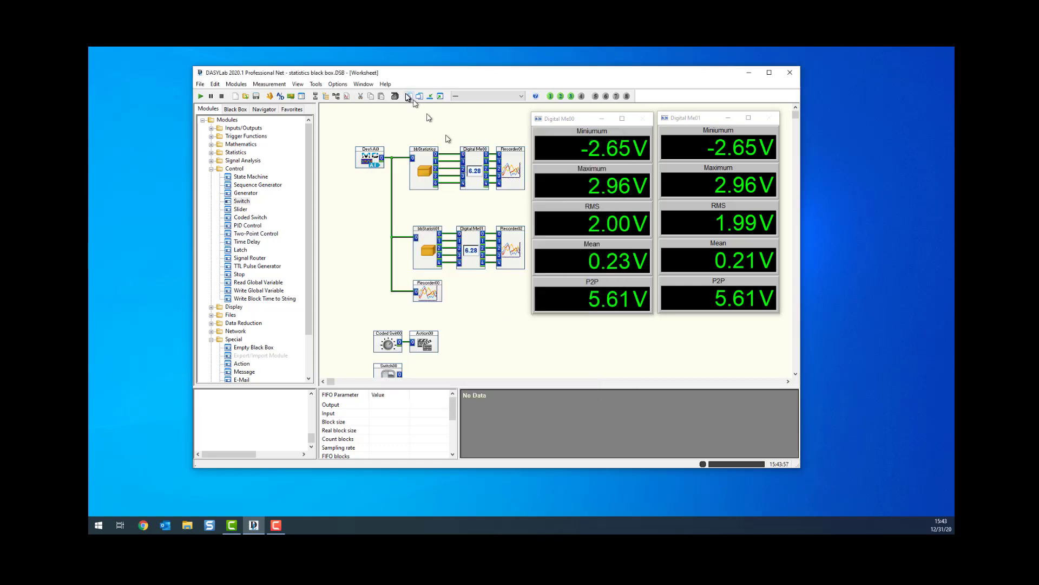
Step: Show the display windows and place the Reset Cumulative switch window directly beneath the Coded Switch window
{"action": "left_click", "coordinate": [441, 97]}
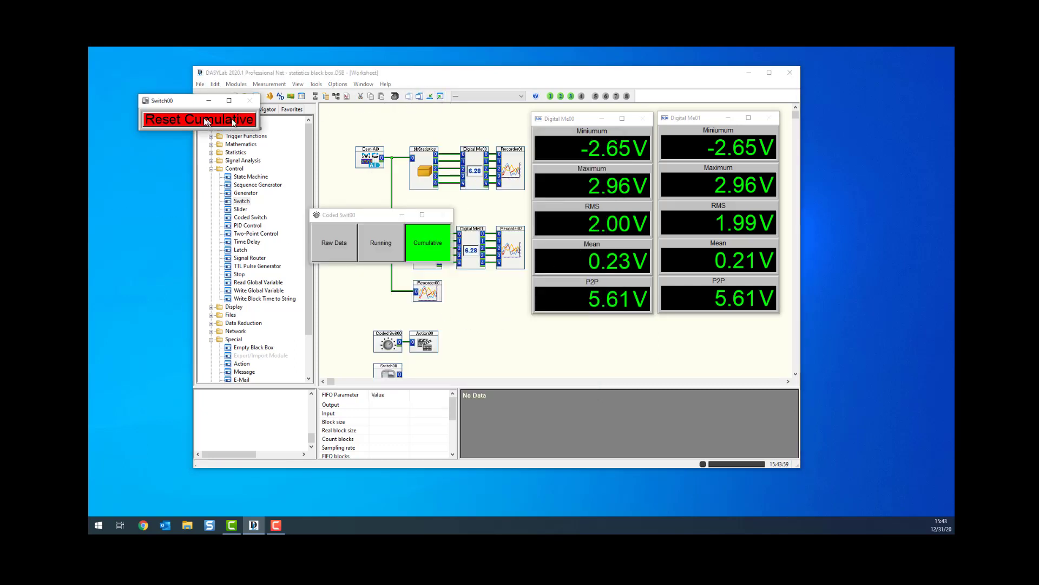
{"action": "left_click_drag", "start_coordinate": [161, 103], "coordinate": [331, 278]}
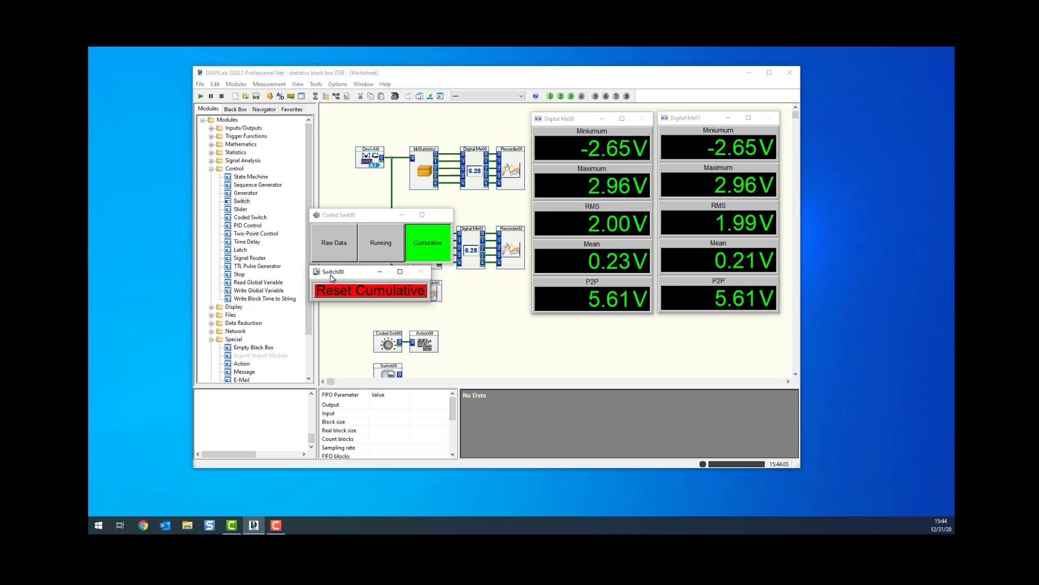
{"action": "mouse_move", "coordinate": [425, 304]}
{"action": "left_mouse_down"}
{"action": "mouse_move", "coordinate": [425, 327]}
{"action": "mouse_move", "coordinate": [425, 295]}
{"action": "mouse_move", "coordinate": [427, 305]}
{"action": "left_mouse_up"}
Step: Add an Action module that resets the Cumulative module on a rising edge, and connect it to the Reset Cumulative switch output
{"action": "left_click", "coordinate": [241, 364]}
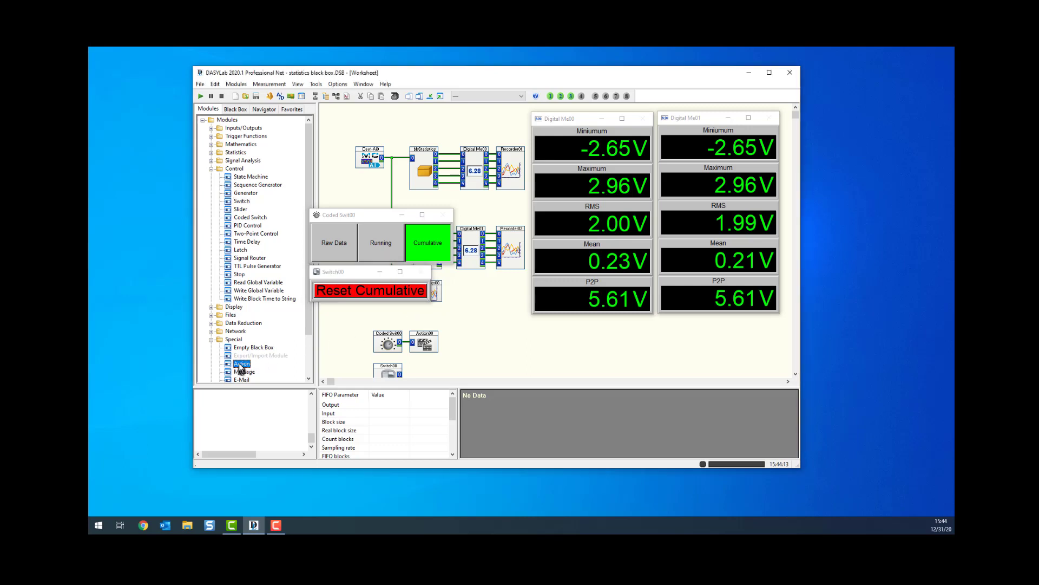
{"action": "left_click_drag", "start_coordinate": [241, 368], "coordinate": [420, 366]}
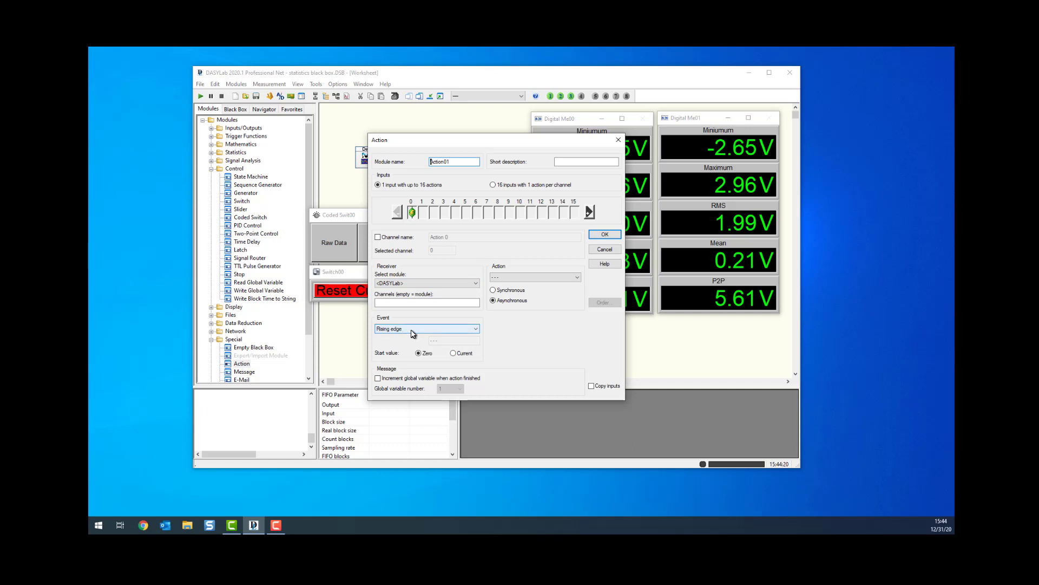
{"action": "left_click", "coordinate": [414, 283]}
{"action": "left_click", "coordinate": [395, 302]}
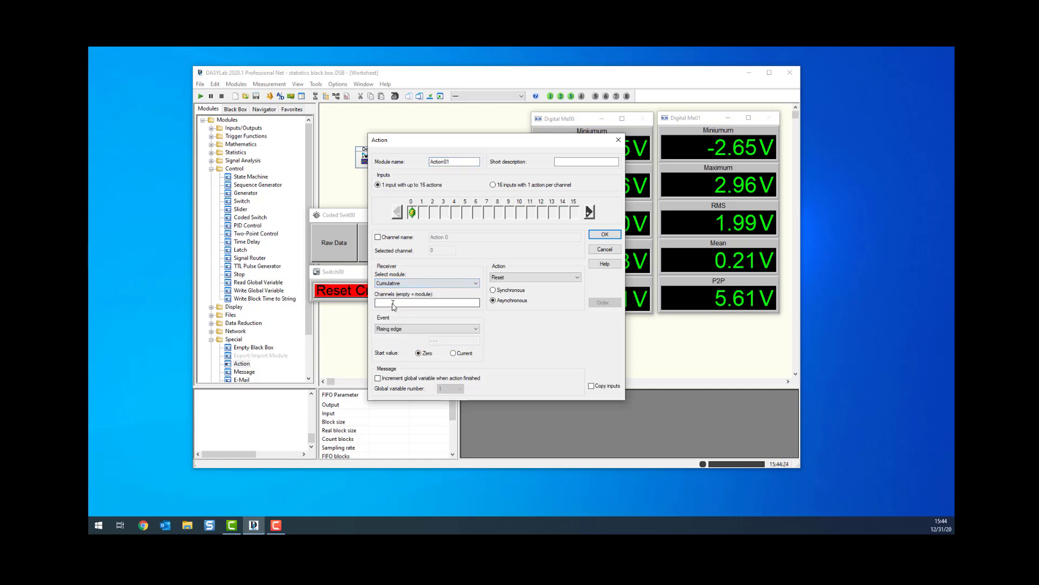
{"action": "left_click", "coordinate": [536, 278]}
{"action": "left_click", "coordinate": [536, 278]}
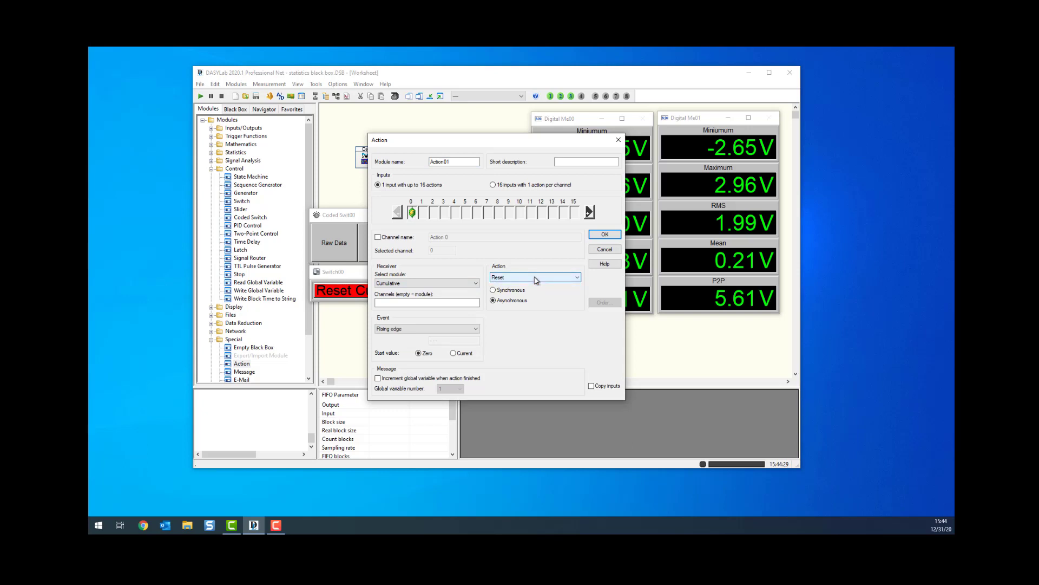
{"action": "left_click", "coordinate": [606, 235]}
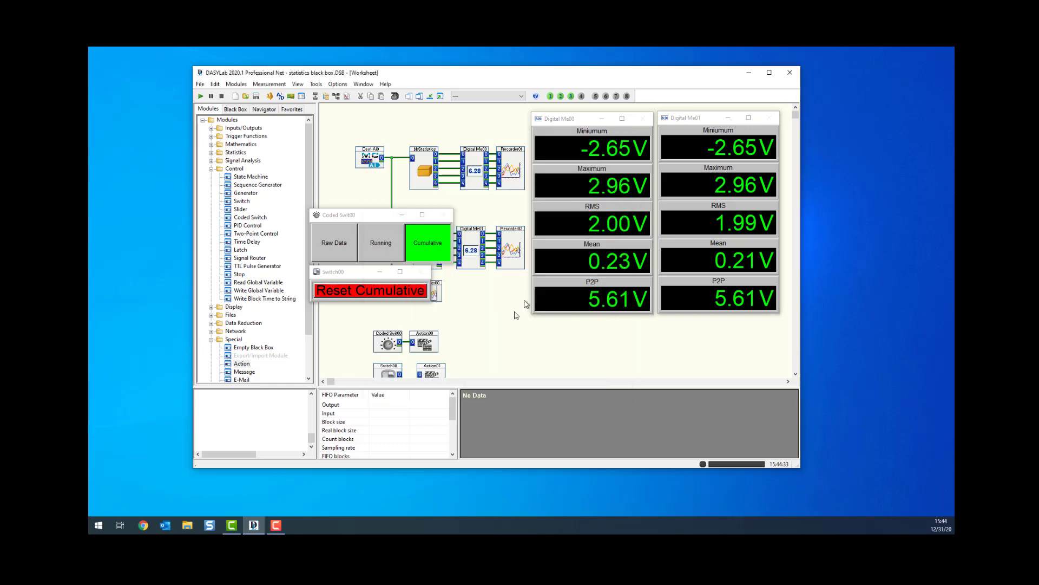
{"action": "left_click_drag", "start_coordinate": [436, 369], "coordinate": [419, 369]}
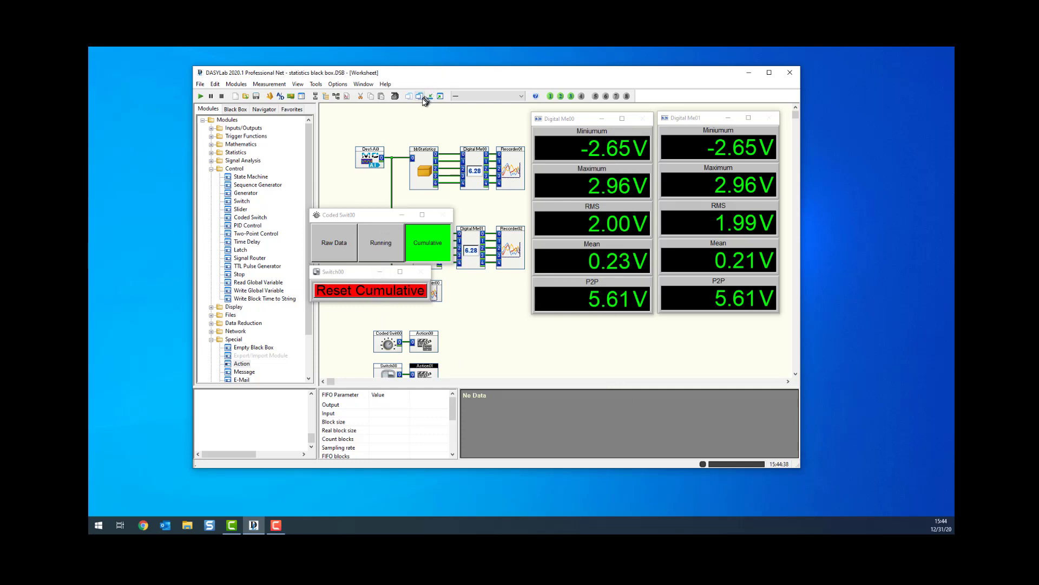
Step: In Layout 3, add a graphic linked to Switch00 below the P2P readout, sized about 160 wide by 20 high
{"action": "left_click", "coordinate": [363, 84]}
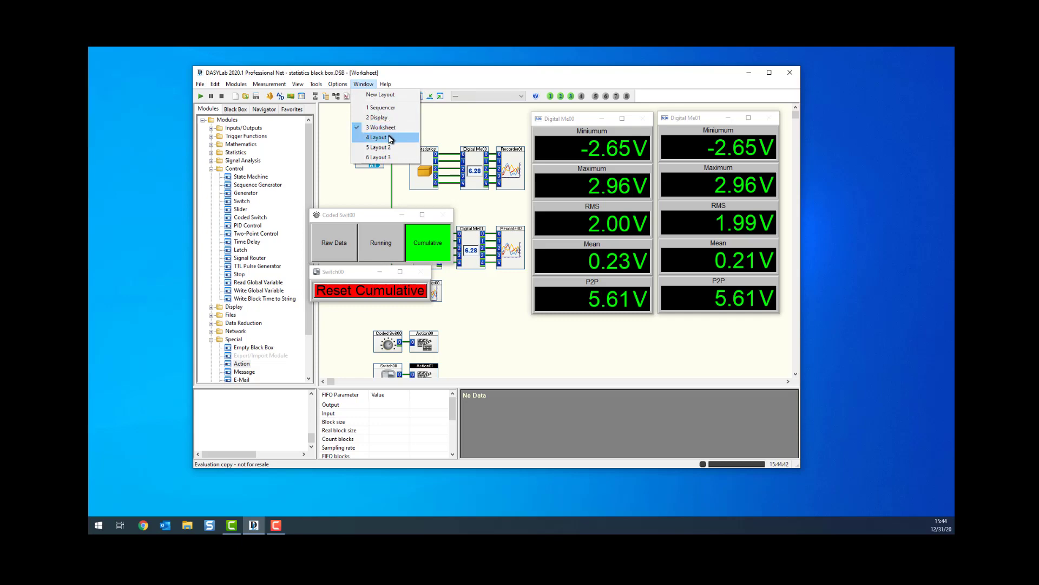
{"action": "left_click", "coordinate": [393, 161]}
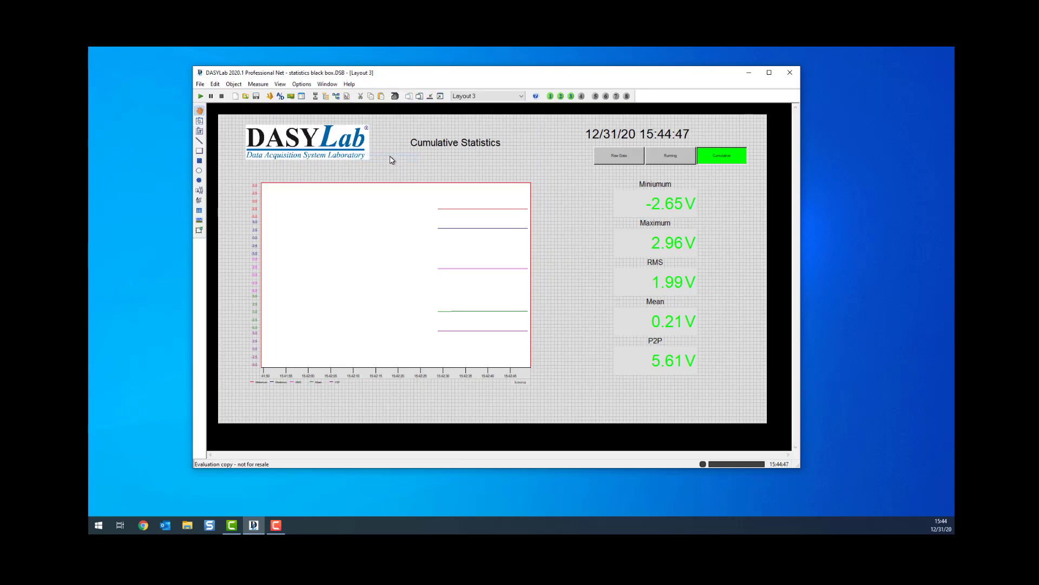
{"action": "left_click", "coordinate": [200, 121]}
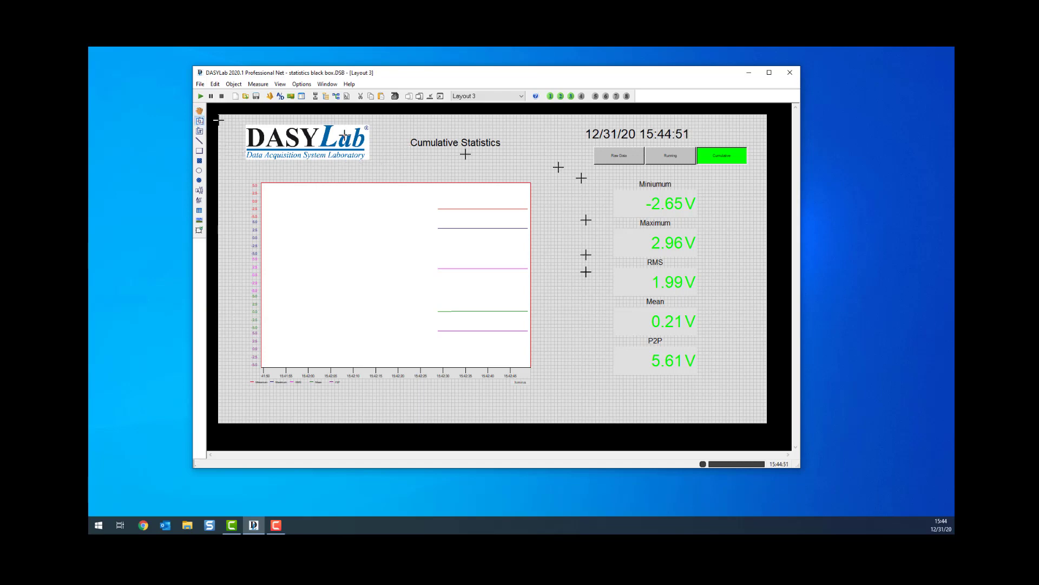
{"action": "left_click_drag", "start_coordinate": [610, 396], "coordinate": [709, 413]}
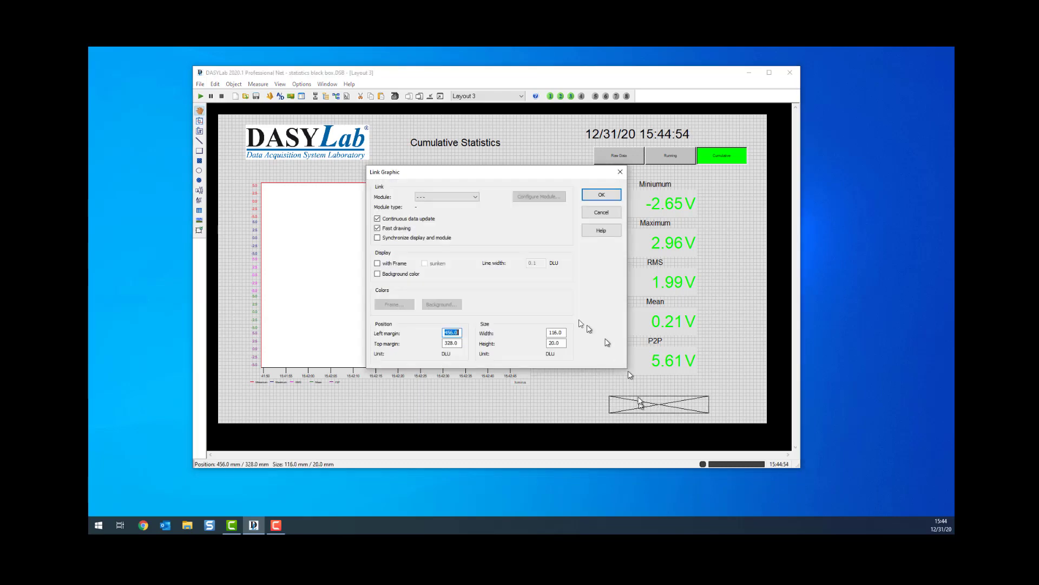
{"action": "left_click", "coordinate": [458, 198]}
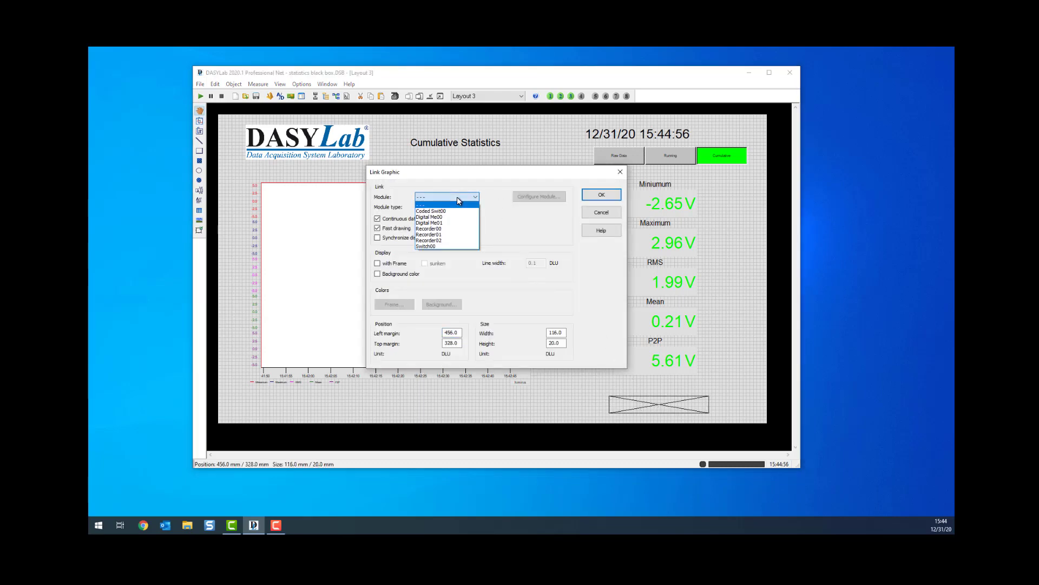
{"action": "left_click", "coordinate": [431, 247]}
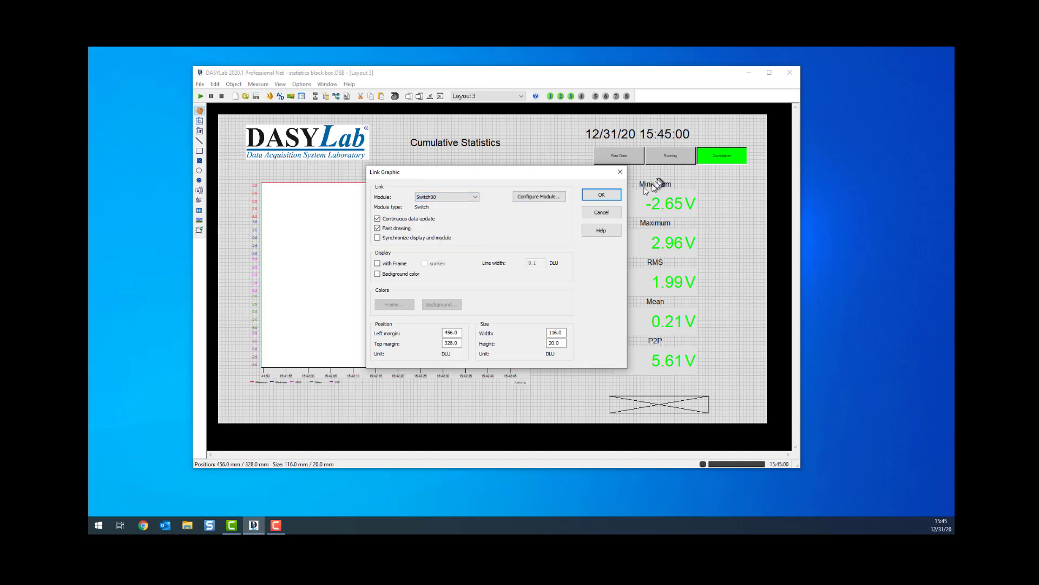
{"action": "left_click", "coordinate": [602, 196]}
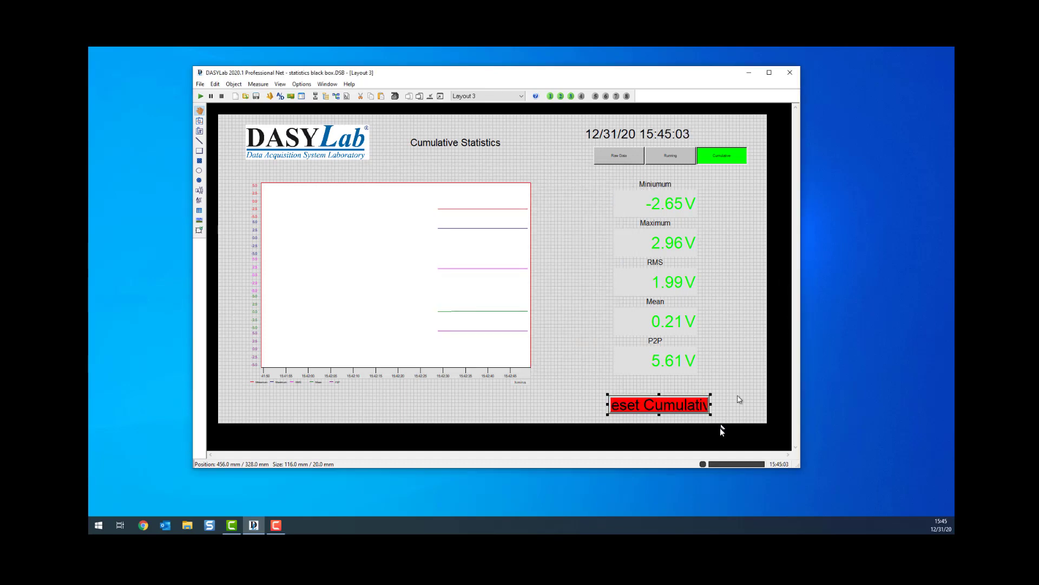
{"action": "left_click_drag", "start_coordinate": [714, 407], "coordinate": [752, 408]}
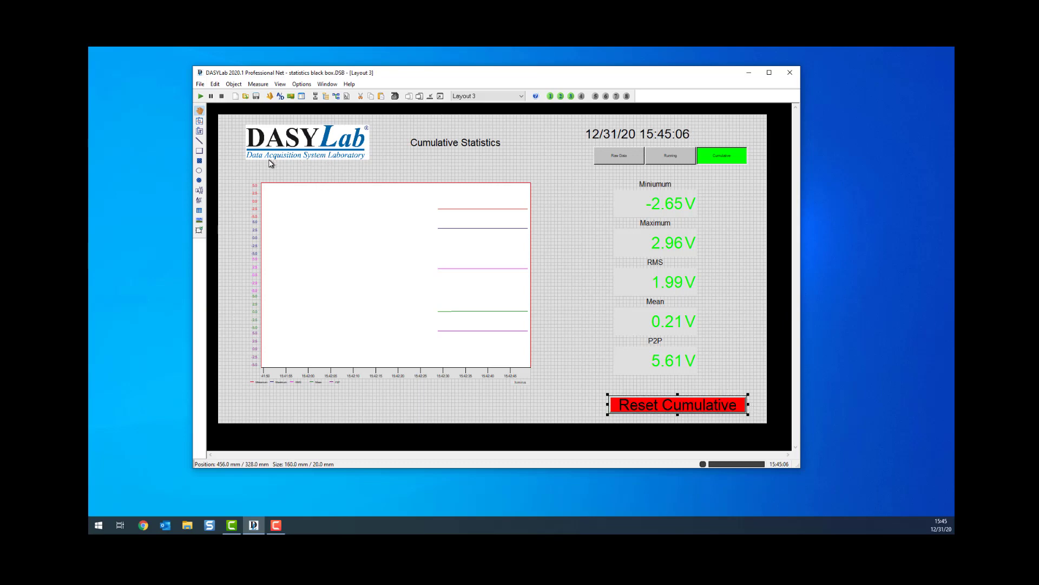
Step: Save the worksheet under the new name "statistics black box with actions.DSB" in the worksheets folder
{"action": "left_click", "coordinate": [200, 85]}
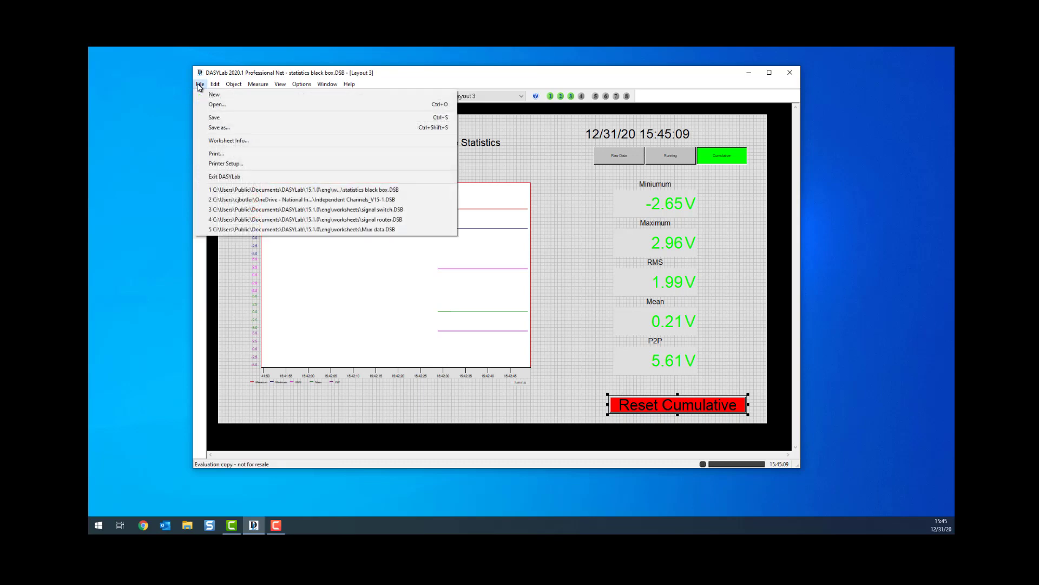
{"action": "left_click", "coordinate": [224, 128]}
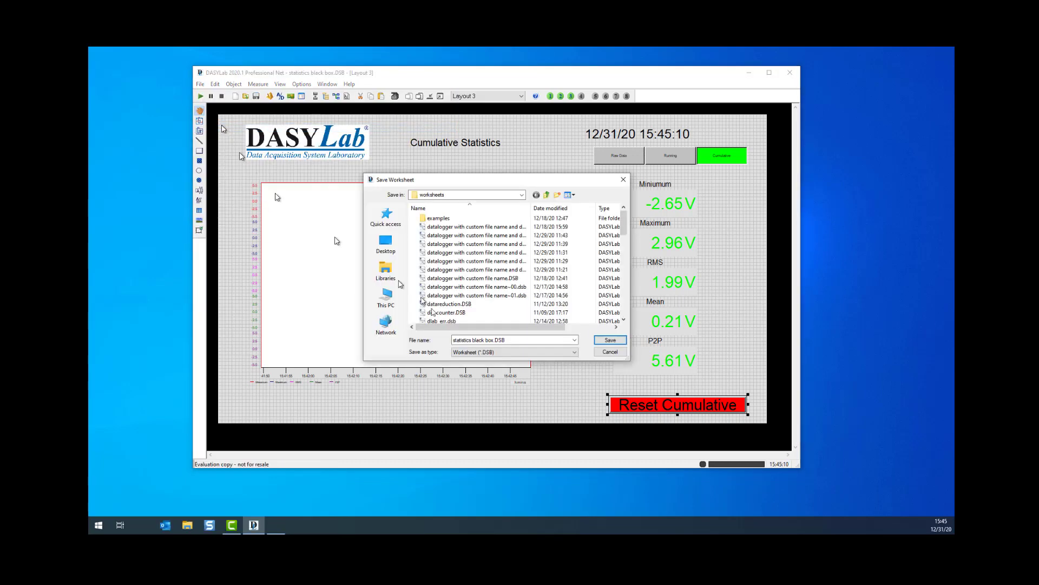
{"action": "left_click", "coordinate": [497, 340]}
{"action": "left_click", "coordinate": [495, 341]}
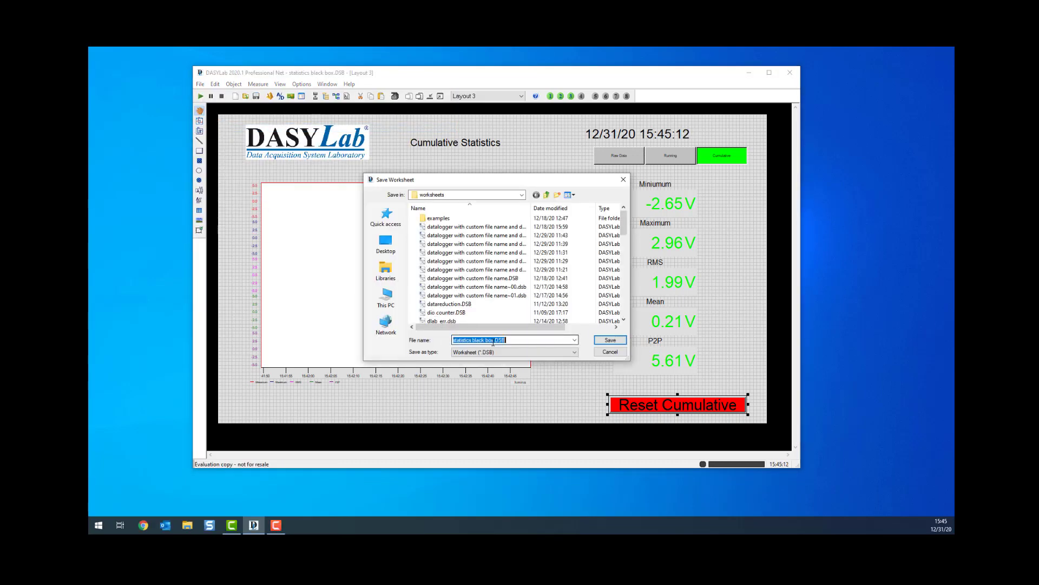
{"action": "double_click", "coordinate": [494, 340]}
{"action": "left_click", "coordinate": [493, 341]}
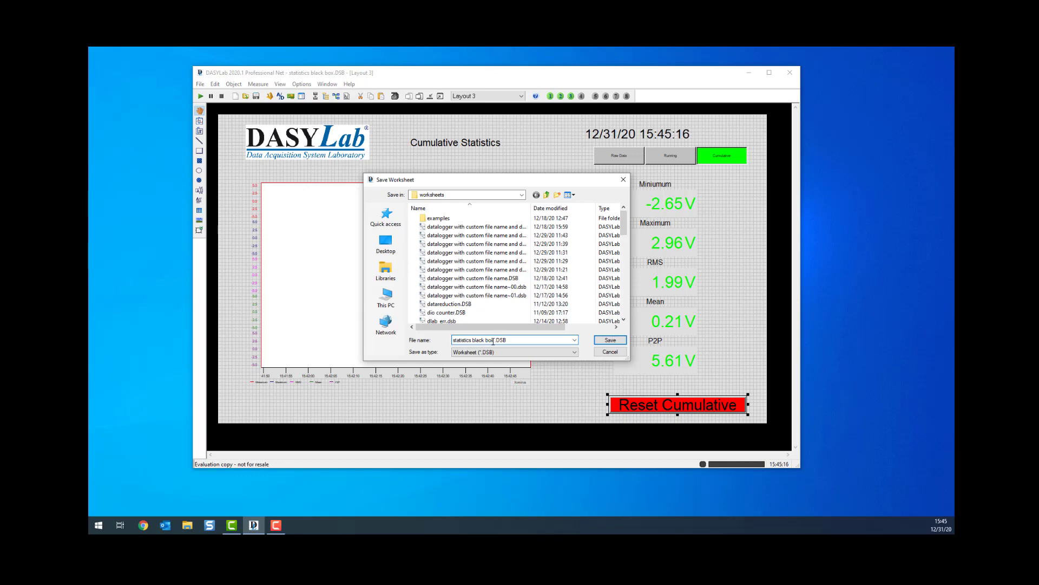
{"action": "type", "text": "with actions"}
{"action": "left_click", "coordinate": [611, 341]}
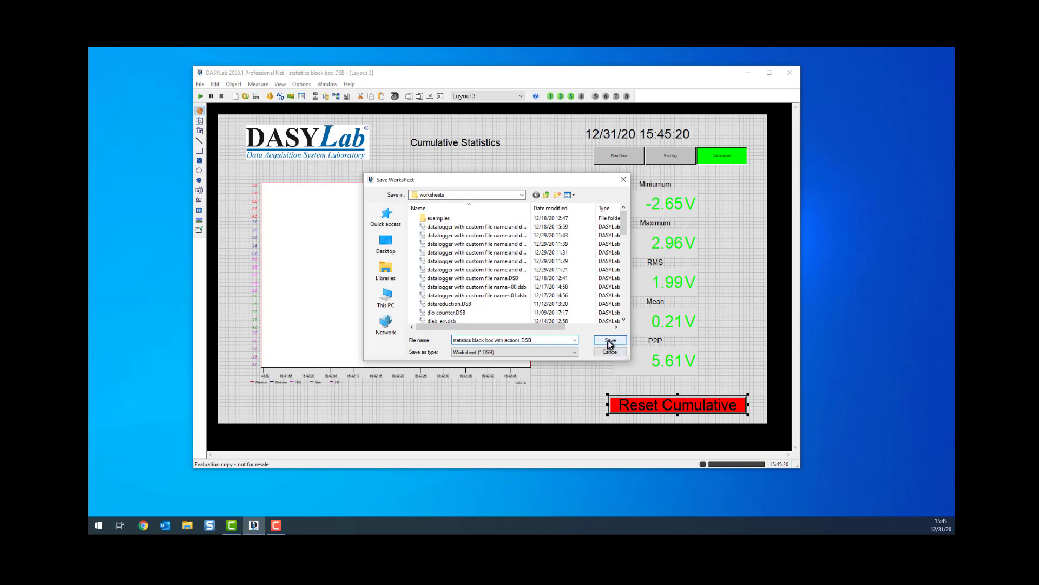
Step: Run the measurement, switch between the Running and Cumulative layouts, and test resetting the cumulative statistics twice
{"action": "left_click", "coordinate": [201, 98]}
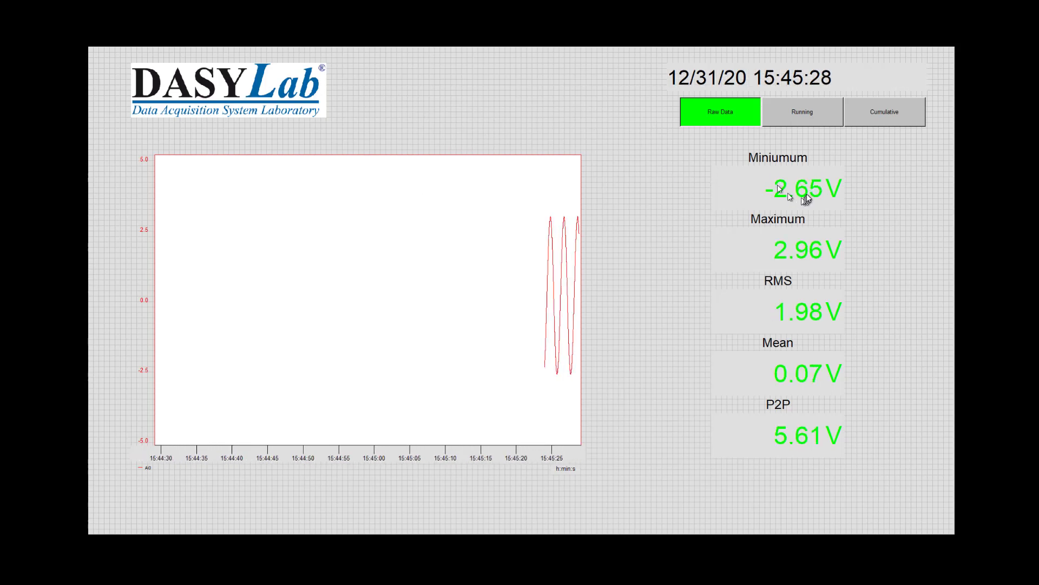
{"action": "left_click", "coordinate": [801, 122]}
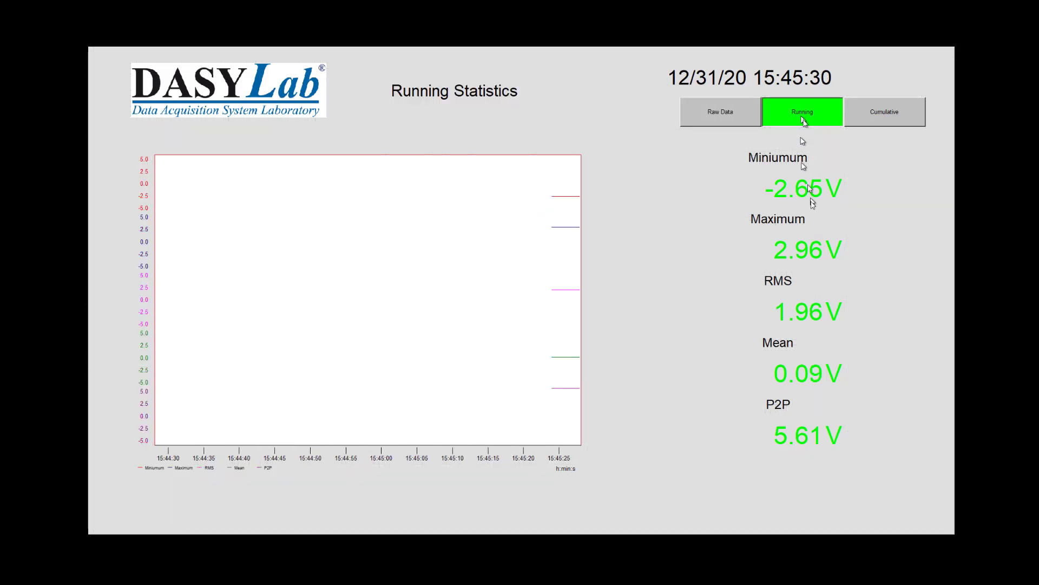
{"action": "left_click", "coordinate": [900, 122]}
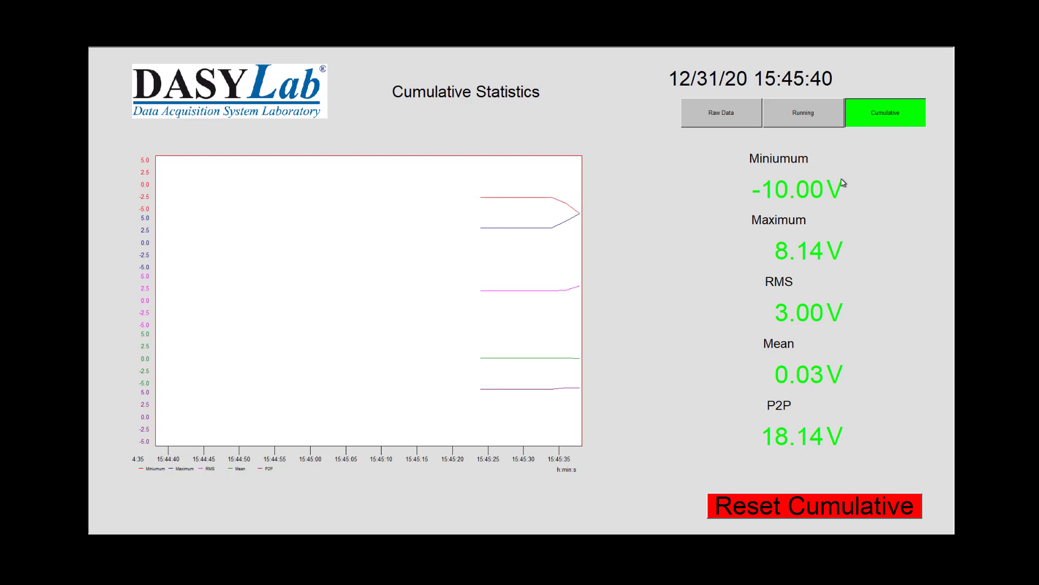
{"action": "left_click", "coordinate": [800, 112]}
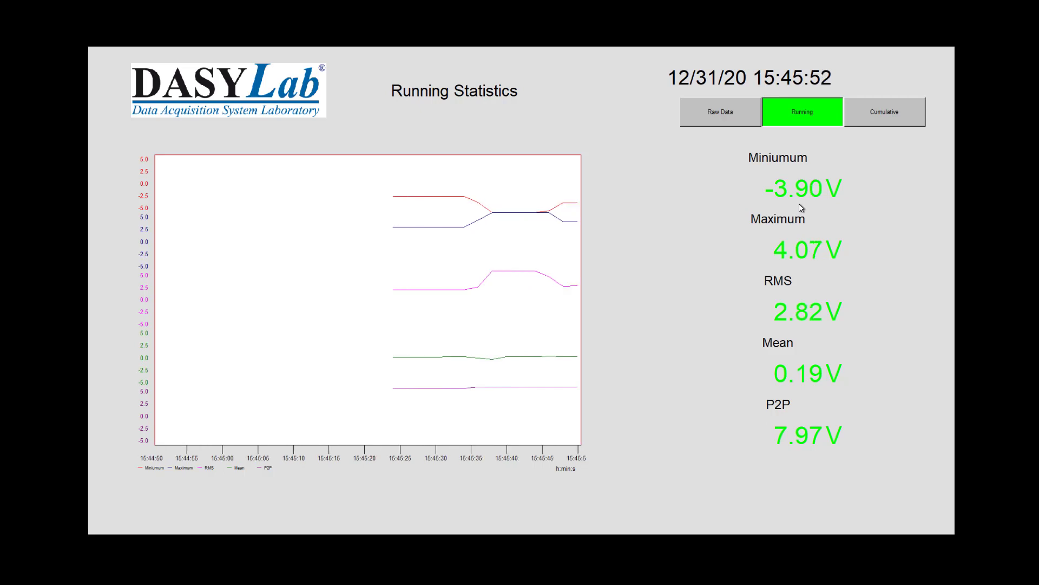
{"action": "left_click", "coordinate": [909, 110]}
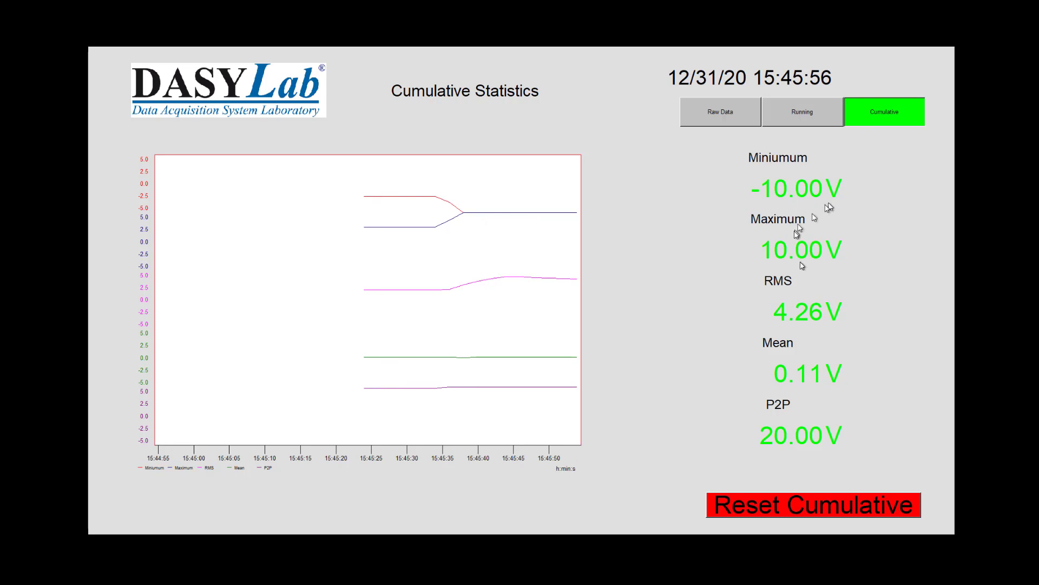
{"action": "left_click", "coordinate": [806, 511]}
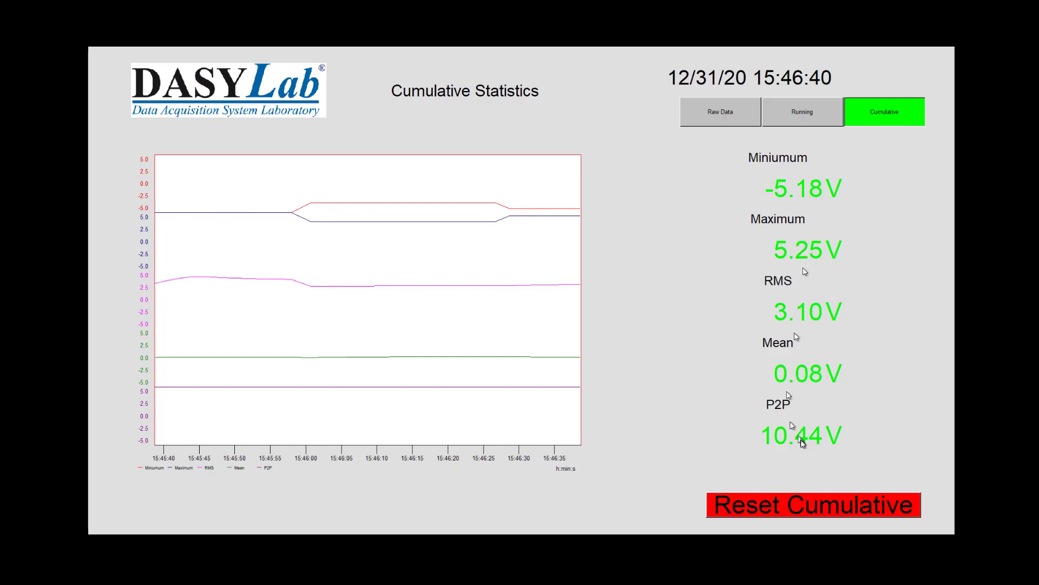
{"action": "left_click", "coordinate": [816, 509]}
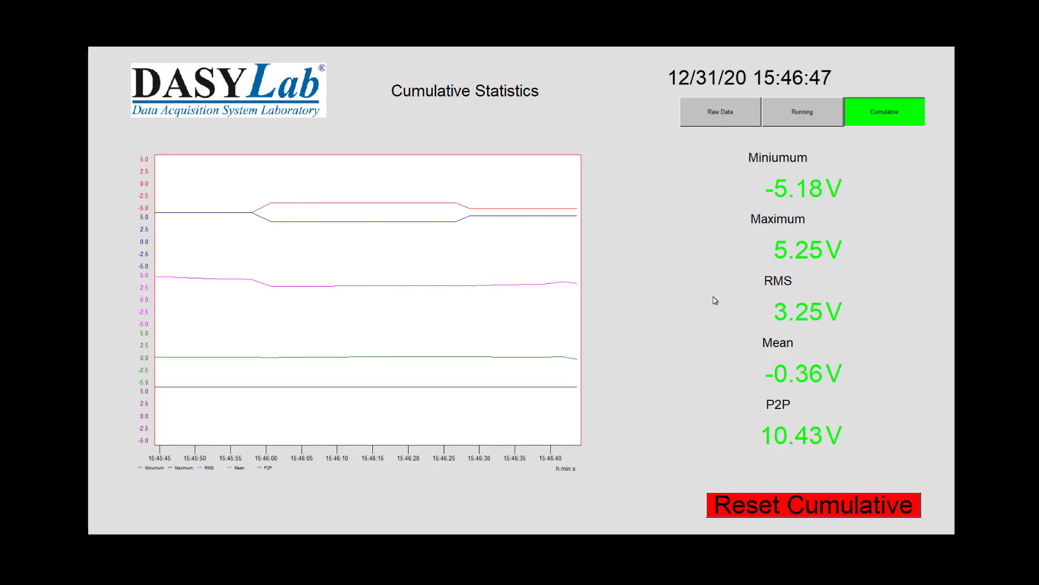
Step: Reset the cumulative statistics again and view the Raw Data and Running layouts during the measurement
{"action": "left_click", "coordinate": [786, 505]}
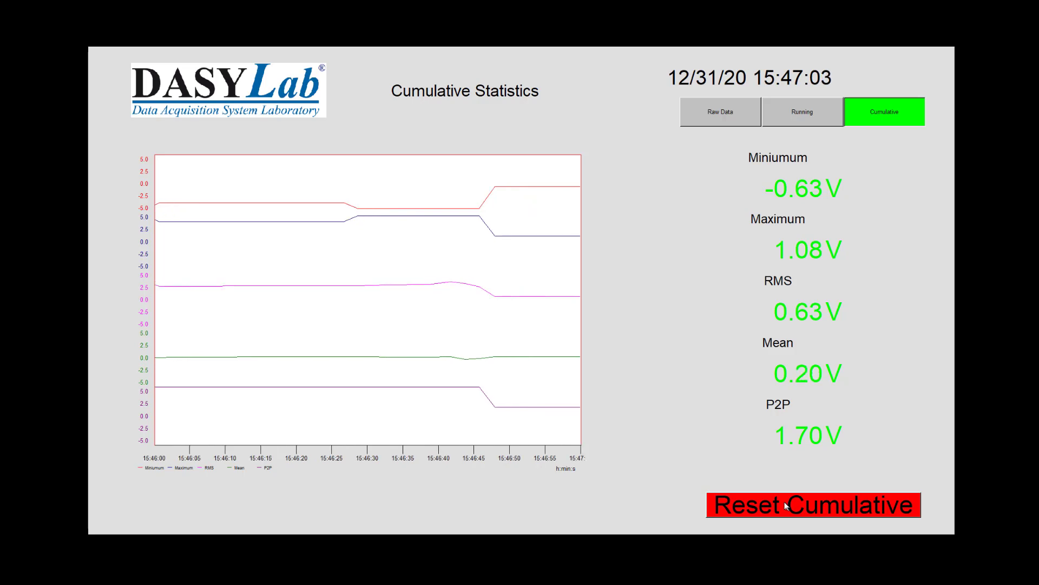
{"action": "left_click", "coordinate": [725, 123]}
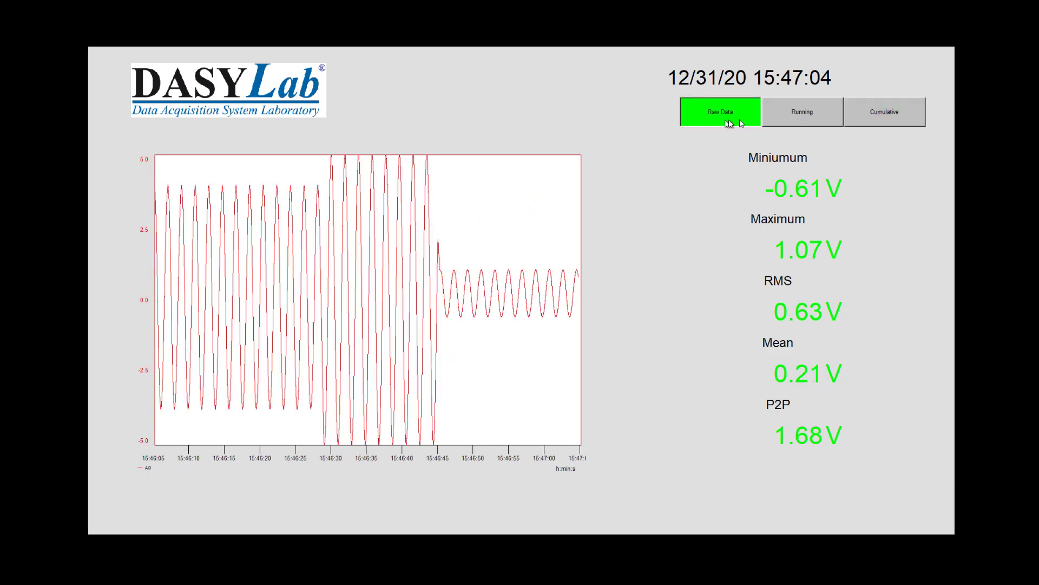
{"action": "left_click", "coordinate": [817, 118]}
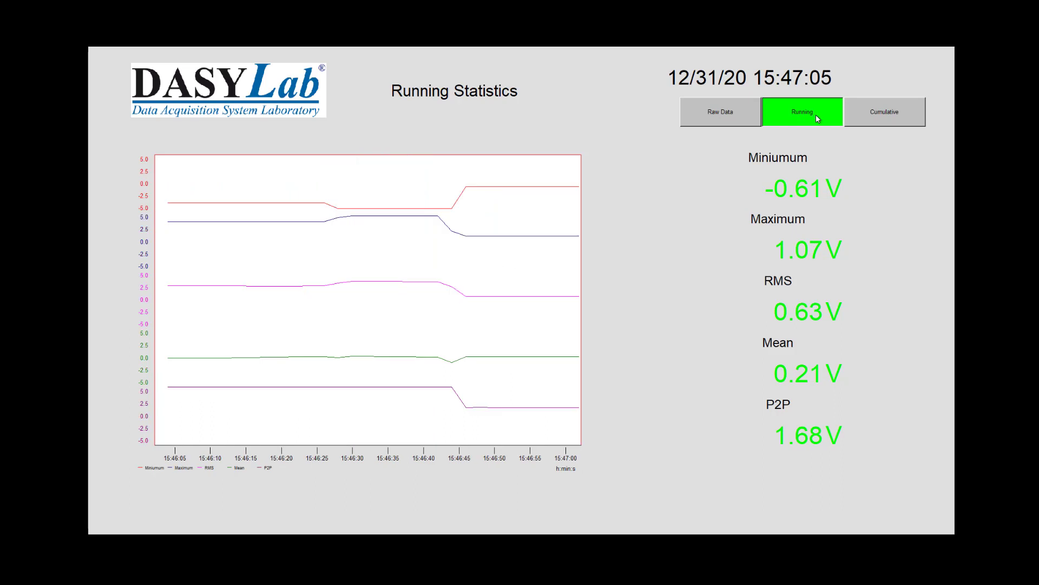
Step: Leave the full-screen layout, stop the measurement and return to the worksheet
{"action": "double_click", "coordinate": [594, 298]}
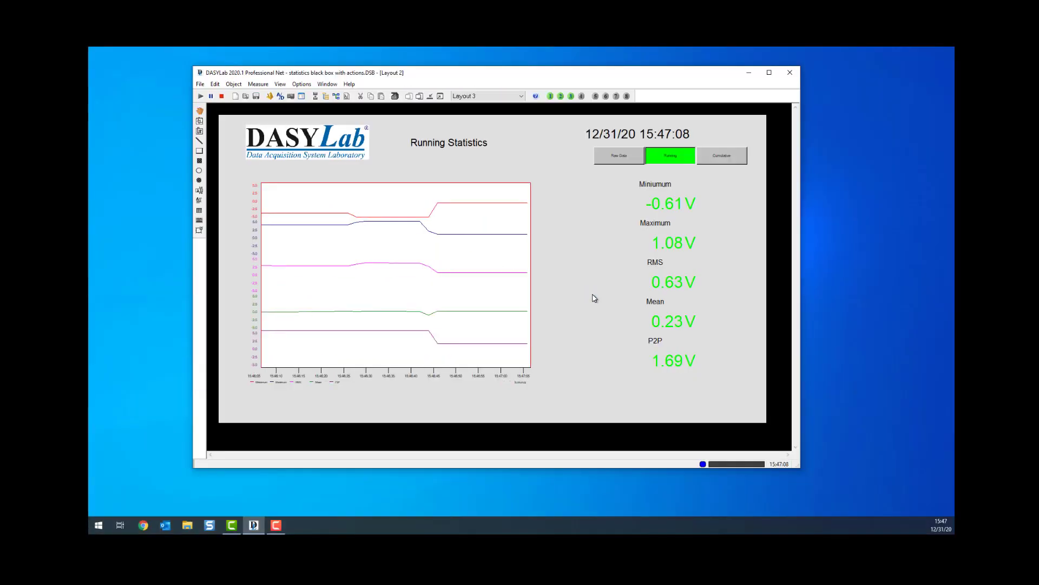
{"action": "left_click", "coordinate": [222, 97]}
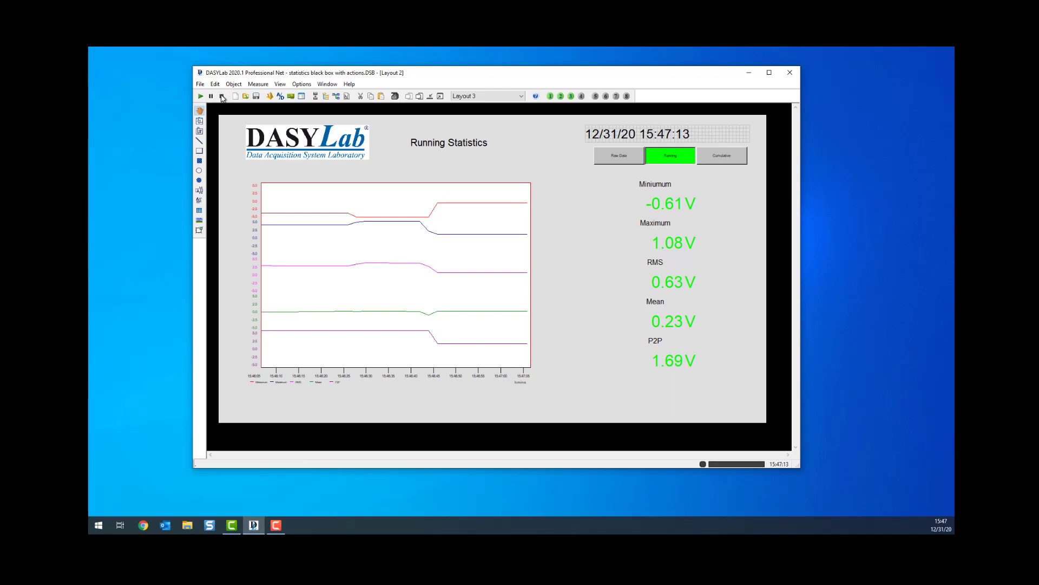
{"action": "left_click", "coordinate": [336, 97]}
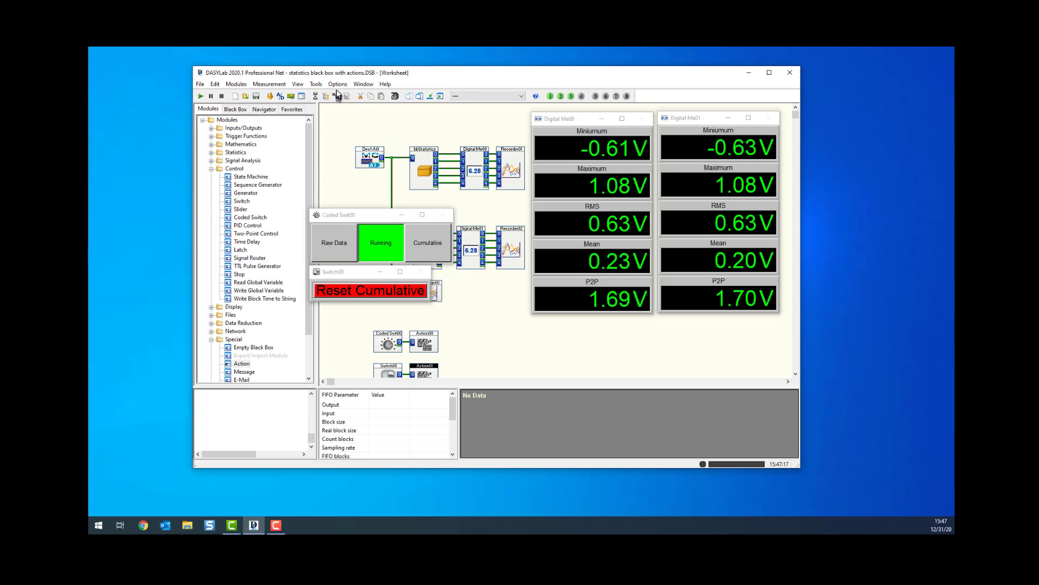
Step: Define a SHIFT+P key action described as "Print" that sends the asynchronous action "Layout: Print" to DASYLab
{"action": "left_click", "coordinate": [339, 86]}
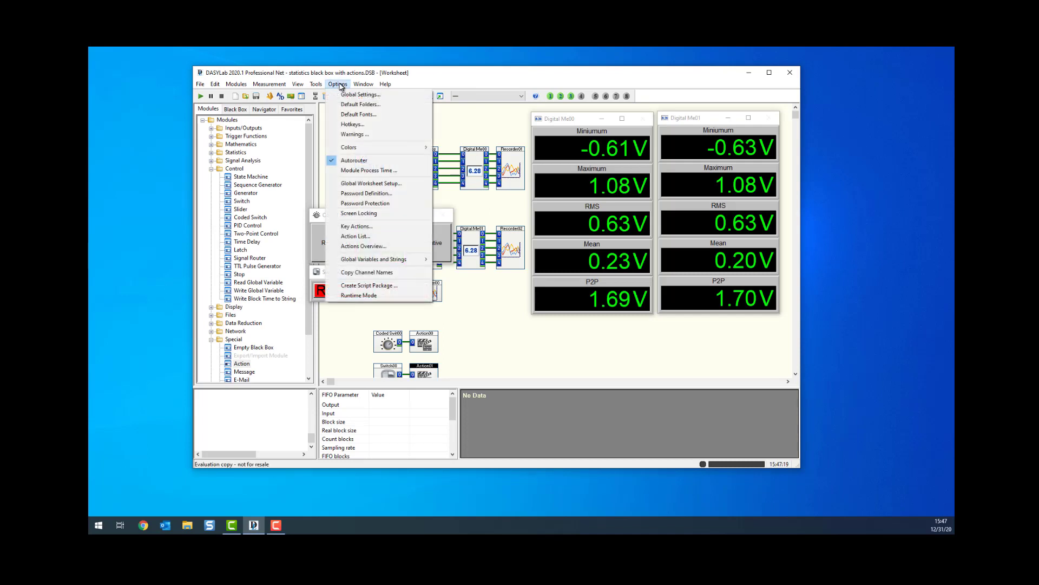
{"action": "left_click", "coordinate": [363, 231]}
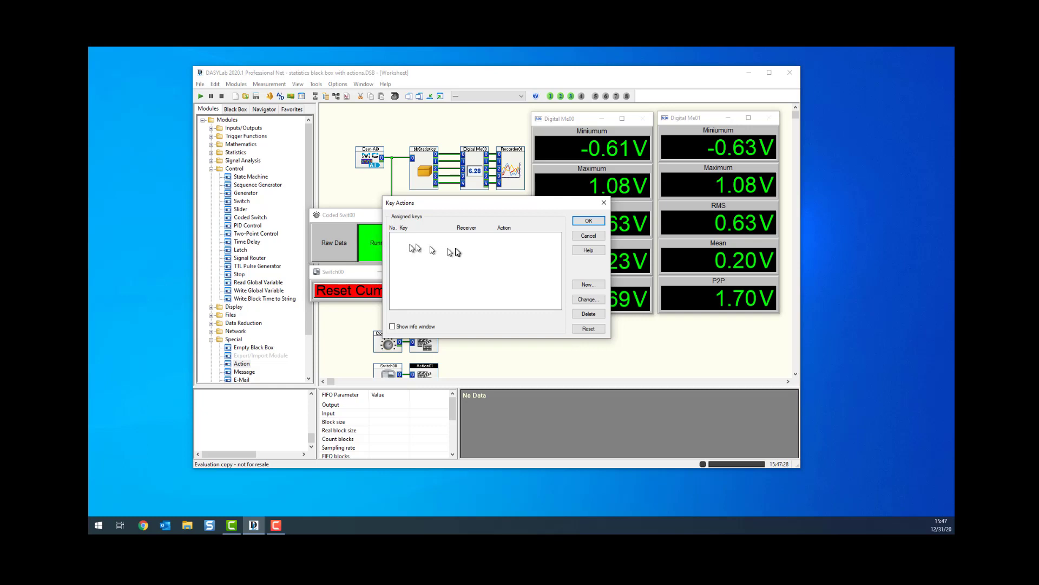
{"action": "left_click", "coordinate": [589, 284]}
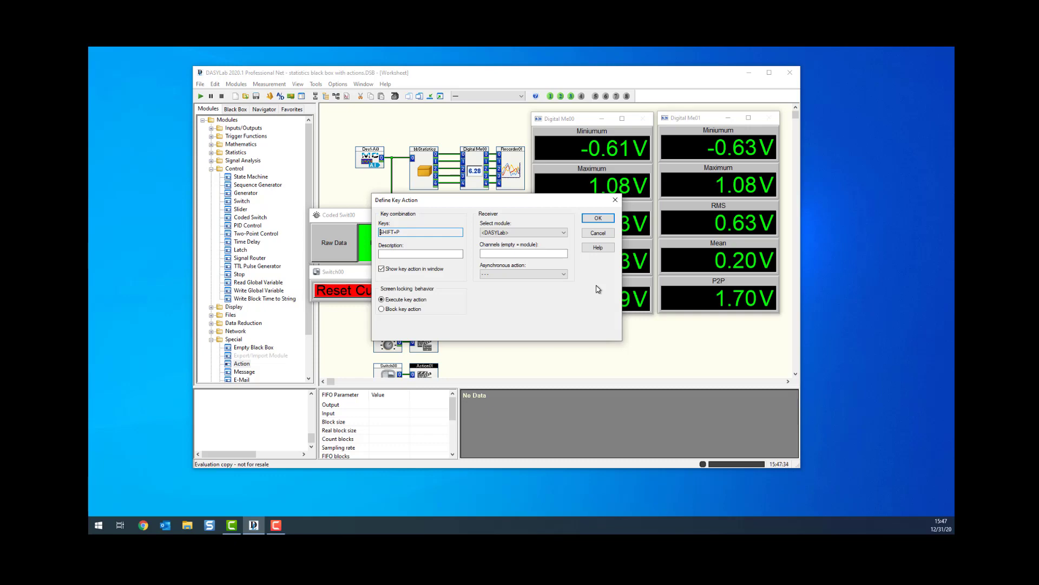
{"action": "left_click", "coordinate": [420, 255]}
{"action": "left_click", "coordinate": [521, 275]}
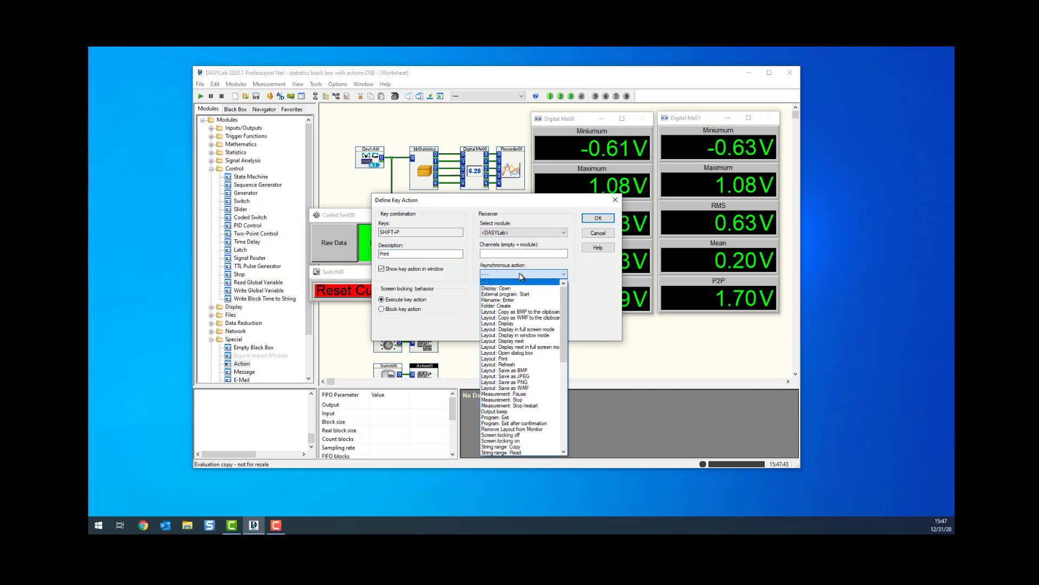
{"action": "left_click", "coordinate": [506, 358]}
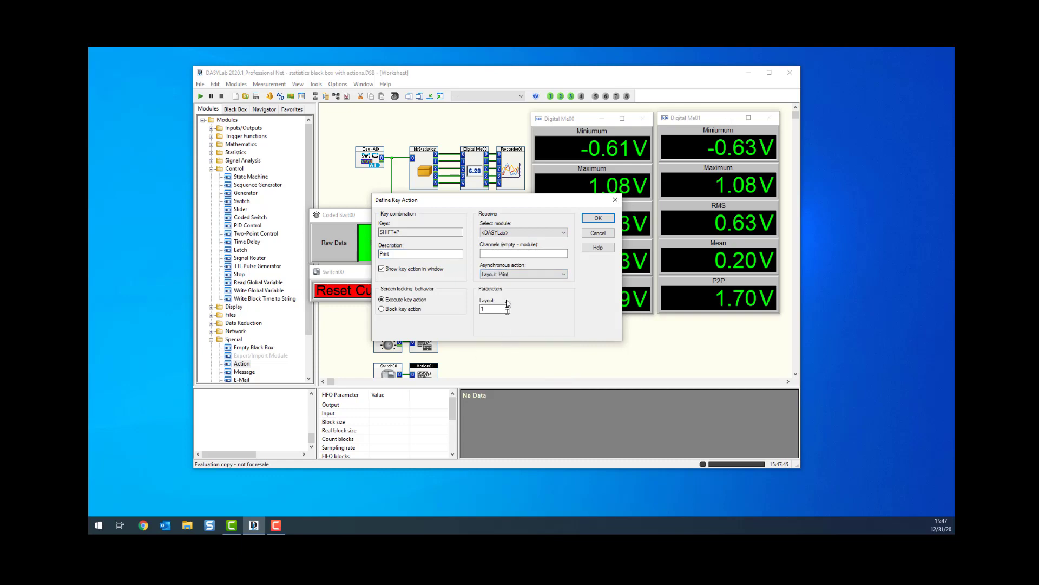
{"action": "double_click", "coordinate": [491, 309]}
{"action": "left_click", "coordinate": [598, 218]}
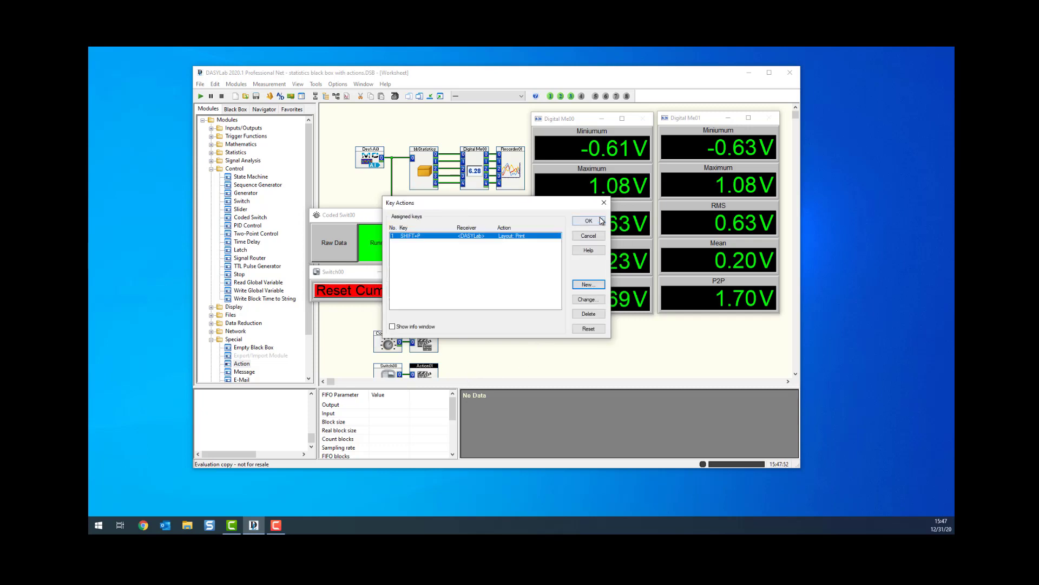
{"action": "left_click", "coordinate": [600, 221]}
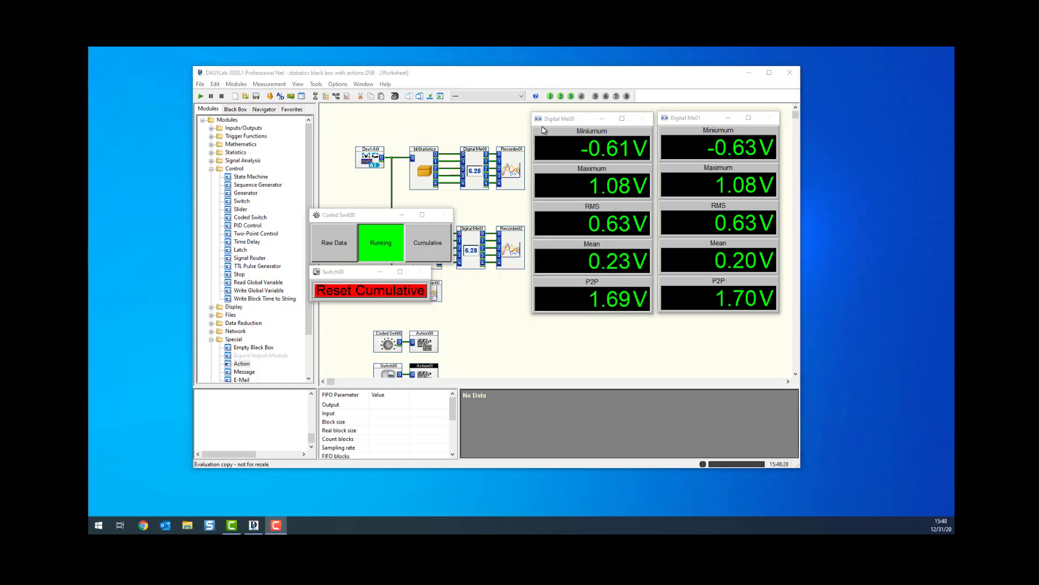
Step: Run the measurement and switch from the Raw Data layout to the Cumulative layout
{"action": "left_click", "coordinate": [200, 97]}
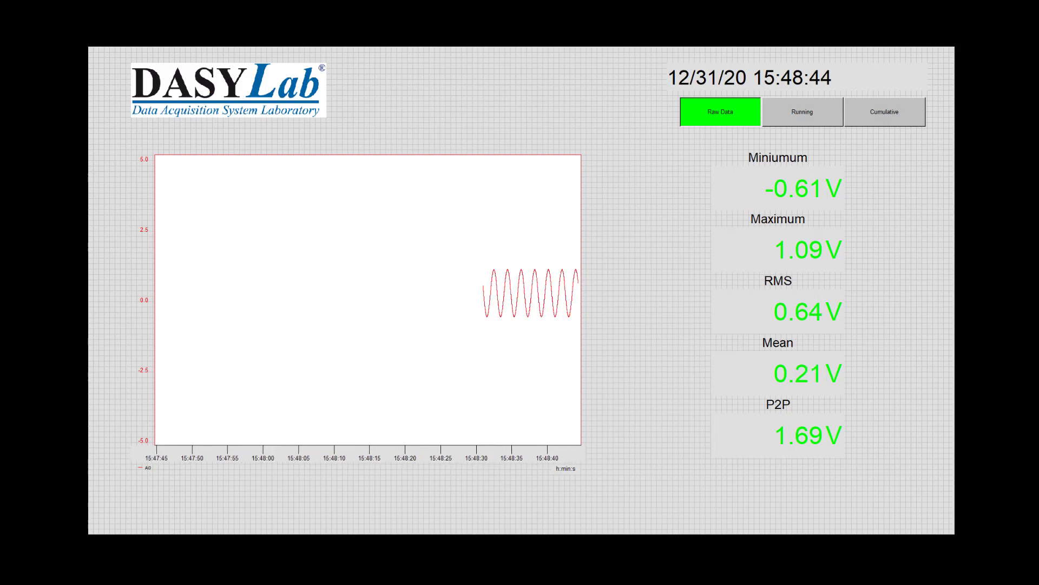
{"action": "left_click_drag", "start_coordinate": [89, 144], "coordinate": [441, 106]}
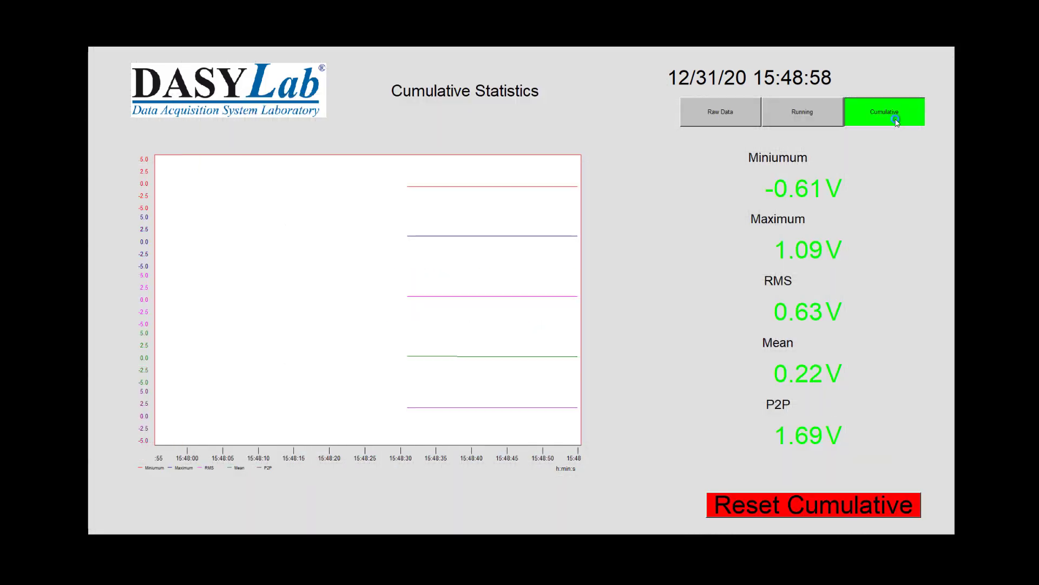
{"action": "left_click", "coordinate": [895, 116]}
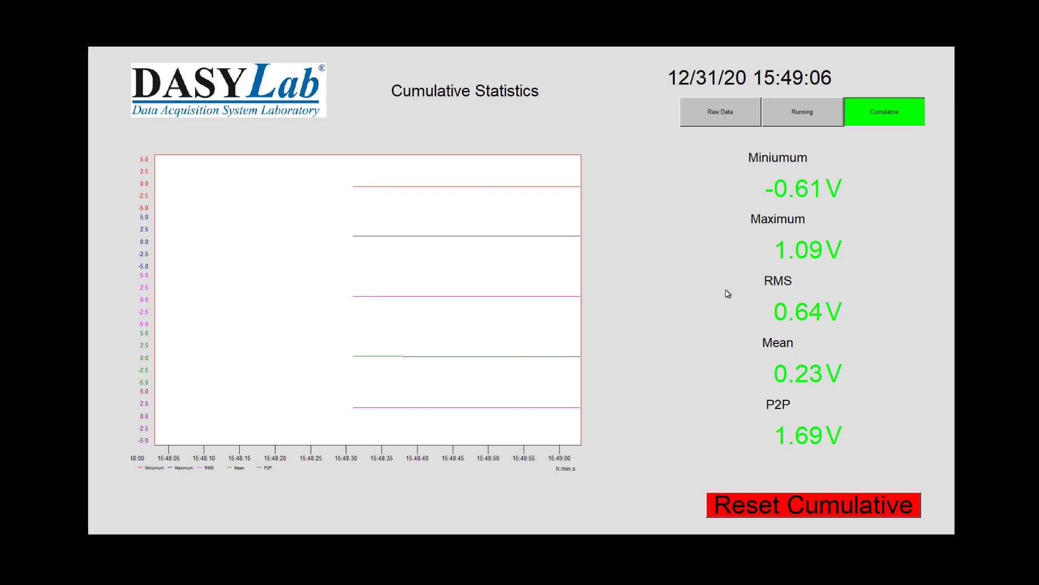
Step: Exit the full-screen Cumulative layout, stop the measurement and bring back the worksheet view
{"action": "key", "text": "Escape"}
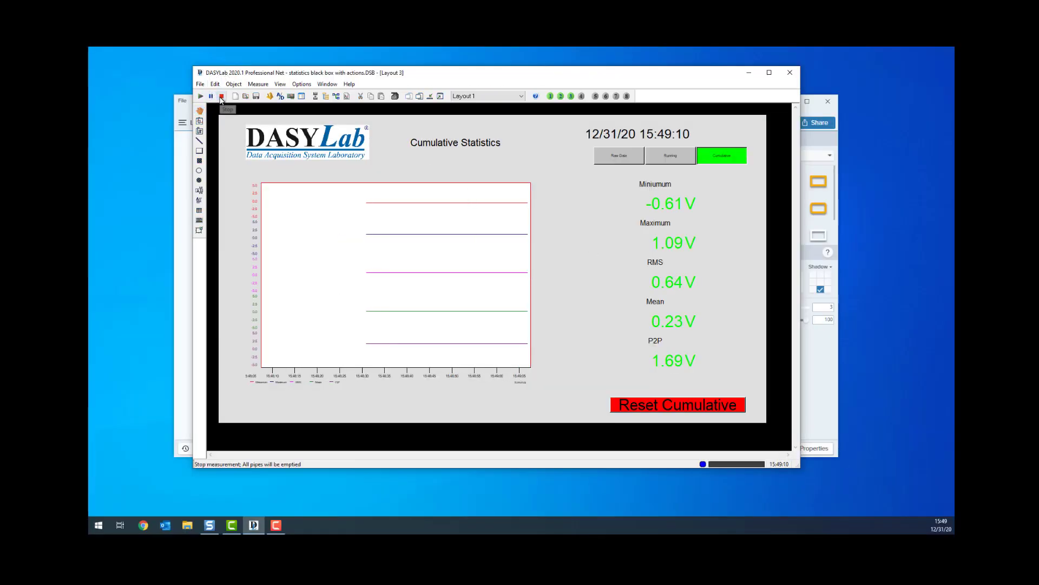
{"action": "left_click", "coordinate": [221, 99]}
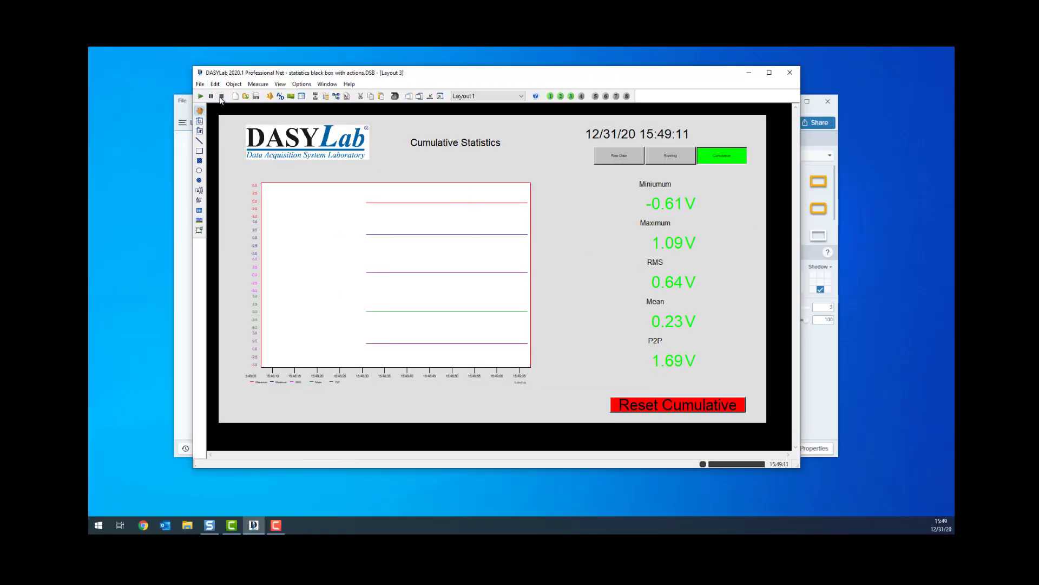
{"action": "left_click", "coordinate": [340, 97]}
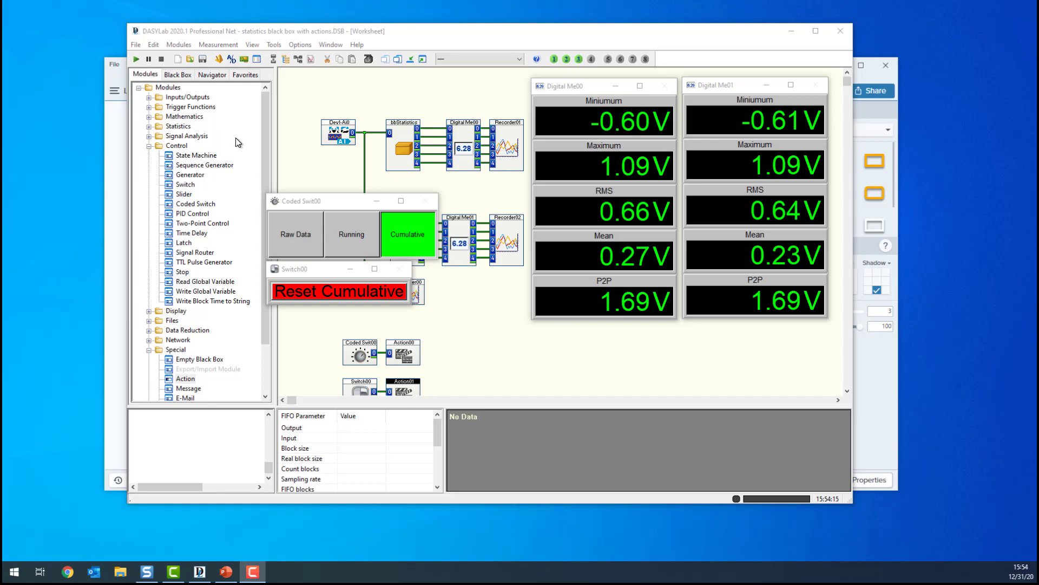
Step: Add a Message module from the Special group to the free worksheet area beside Action01 and open its settings
{"action": "left_click", "coordinate": [265, 399]}
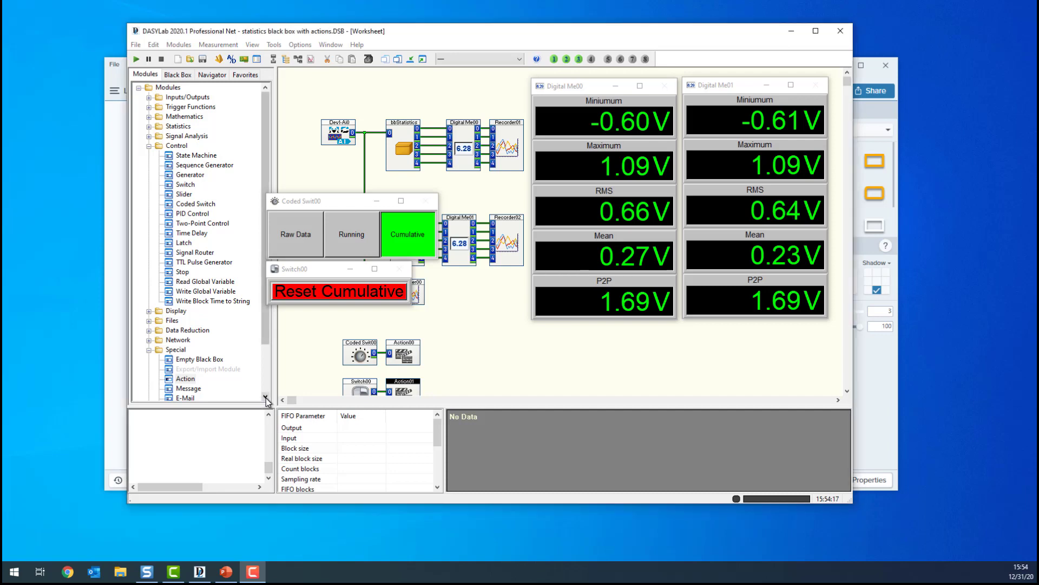
{"action": "left_click", "coordinate": [266, 398]}
{"action": "left_click", "coordinate": [266, 398]}
{"action": "left_click", "coordinate": [266, 399]}
{"action": "left_click", "coordinate": [265, 399]}
{"action": "left_click", "coordinate": [266, 398]}
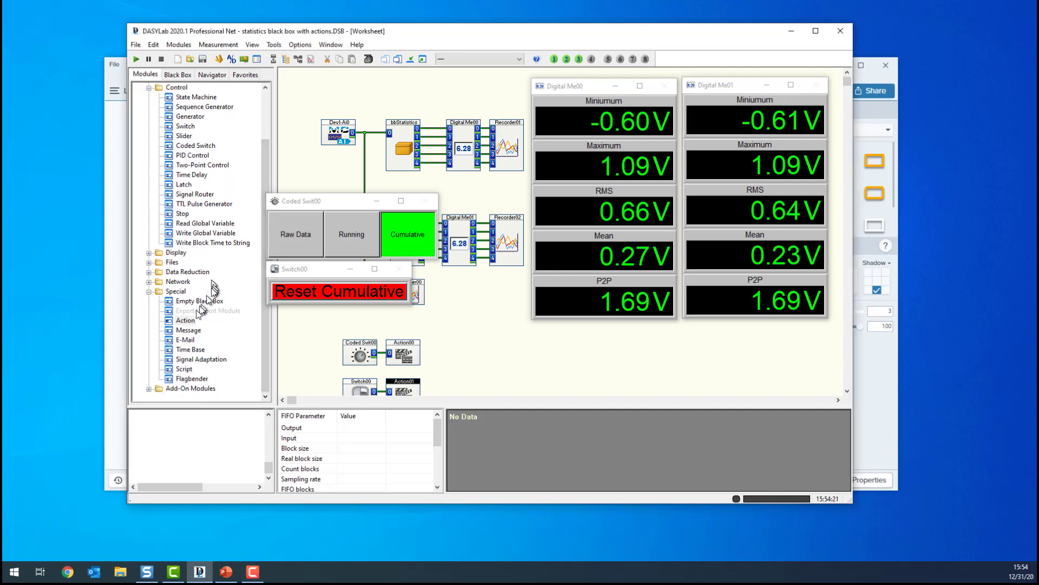
{"action": "left_click", "coordinate": [186, 331]}
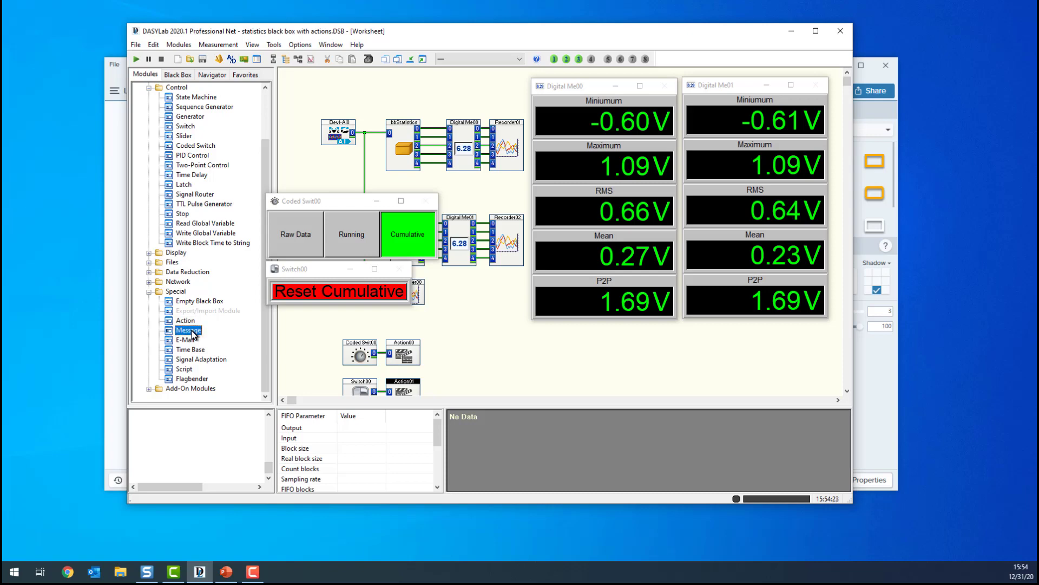
{"action": "left_click_drag", "start_coordinate": [192, 332], "coordinate": [465, 378]}
{"action": "left_click_drag", "start_coordinate": [464, 378], "coordinate": [463, 378]}
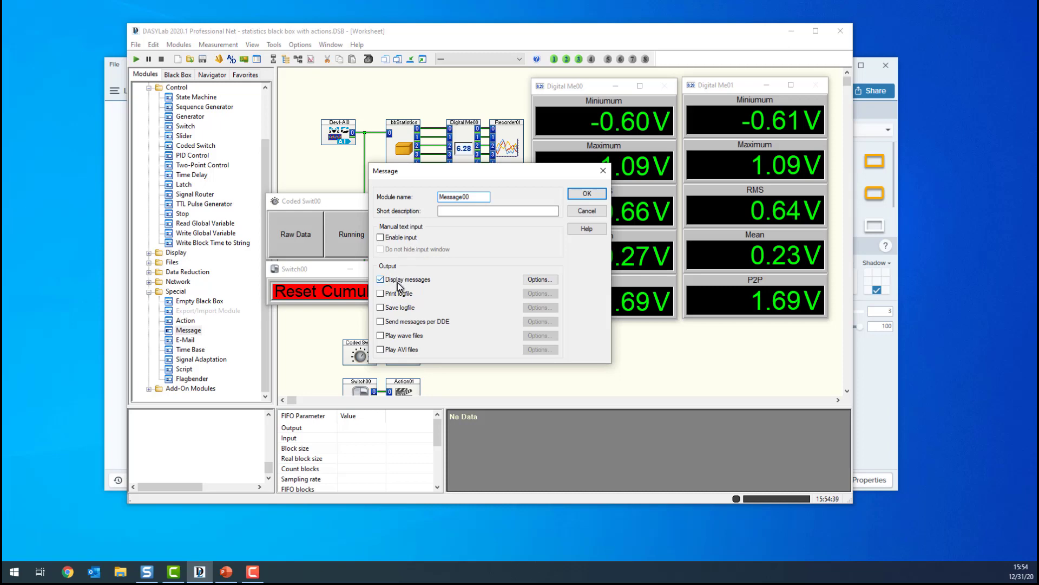
Step: In the display options of the Message module, turn off the Send module and Message number information
{"action": "left_click", "coordinate": [547, 280]}
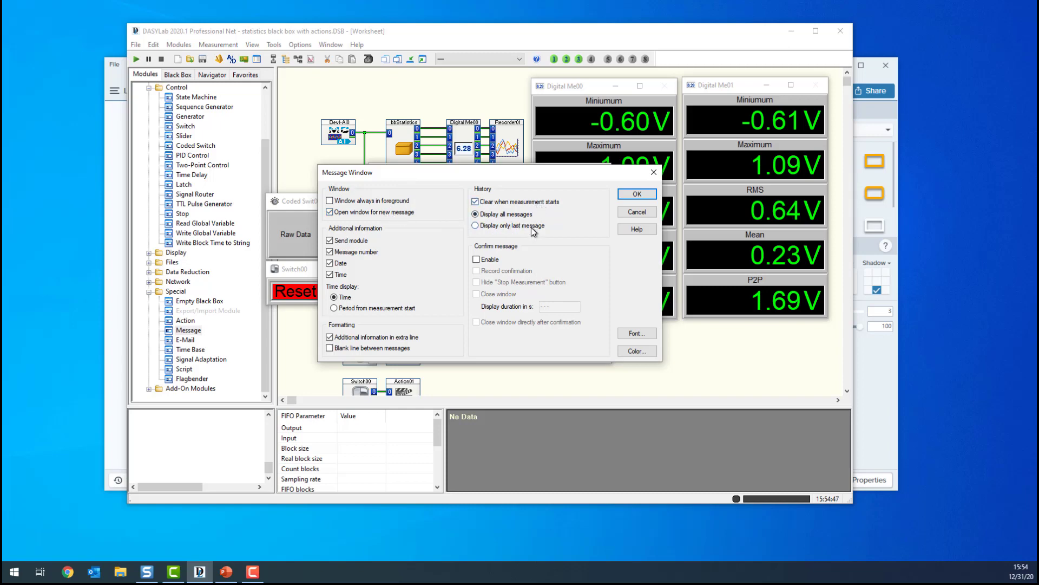
{"action": "left_click", "coordinate": [330, 241]}
{"action": "left_click", "coordinate": [330, 252]}
{"action": "left_click", "coordinate": [636, 195]}
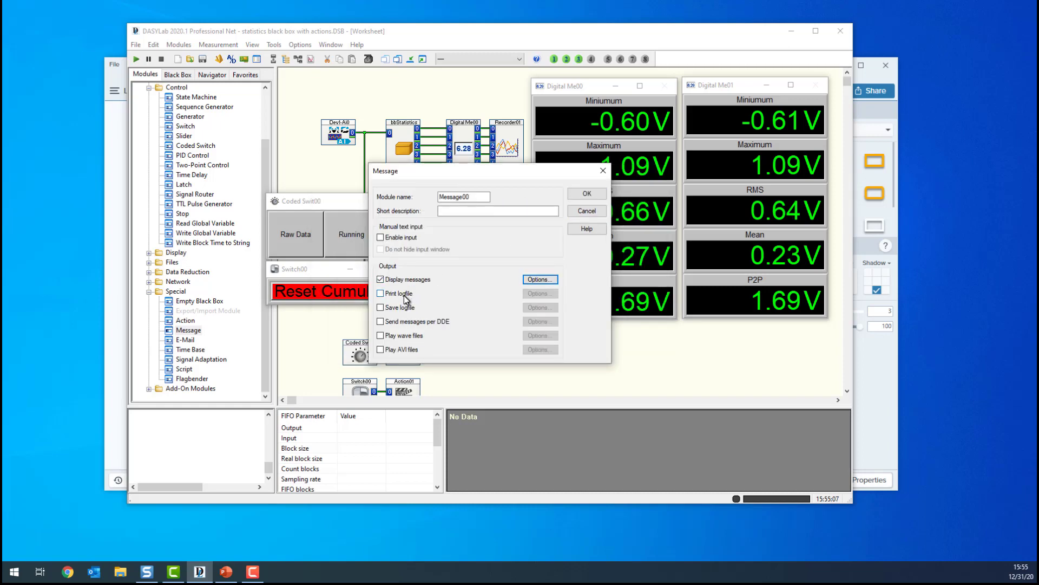
Step: Enable saving a logfile for the Message module, append it to the existing file, and accept the module settings
{"action": "left_click", "coordinate": [403, 309]}
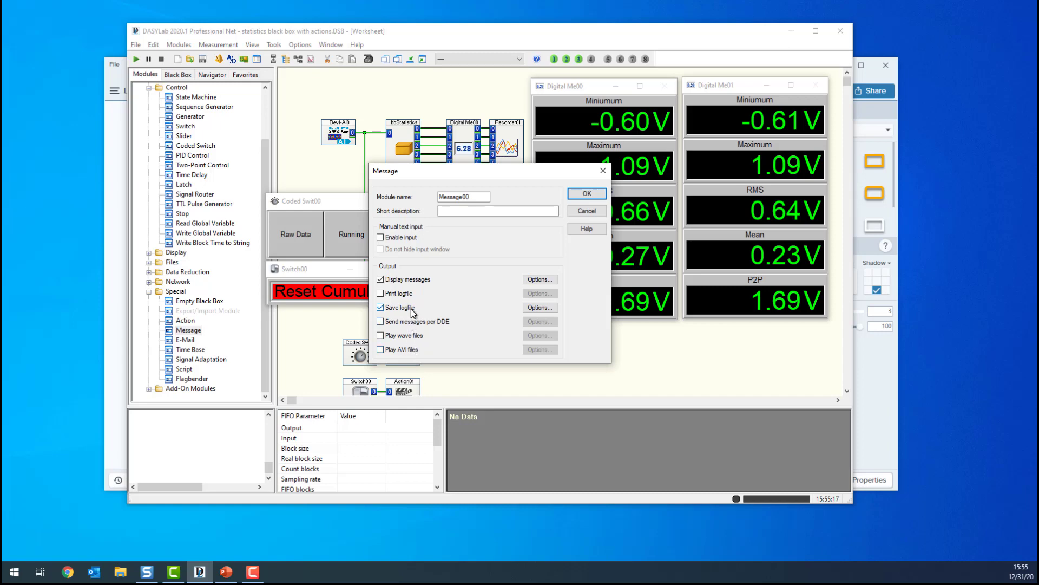
{"action": "left_click", "coordinate": [540, 308]}
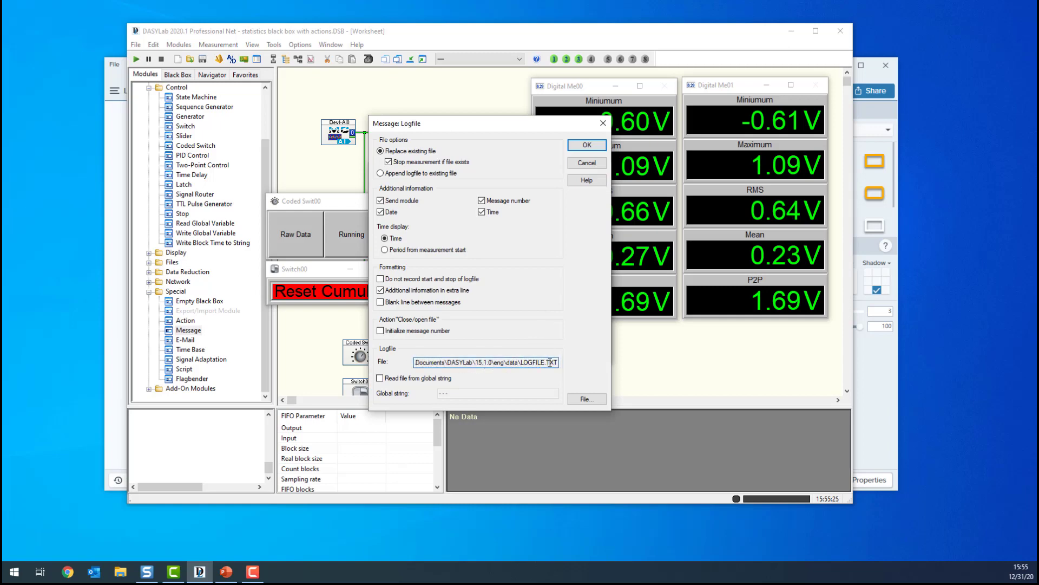
{"action": "left_click", "coordinate": [381, 173]}
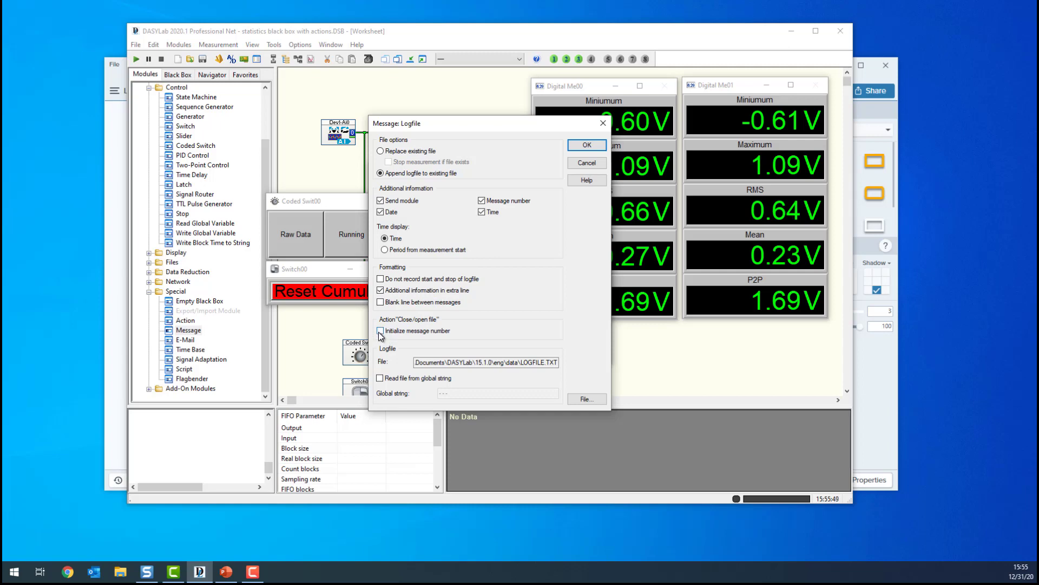
{"action": "left_click", "coordinate": [587, 145]}
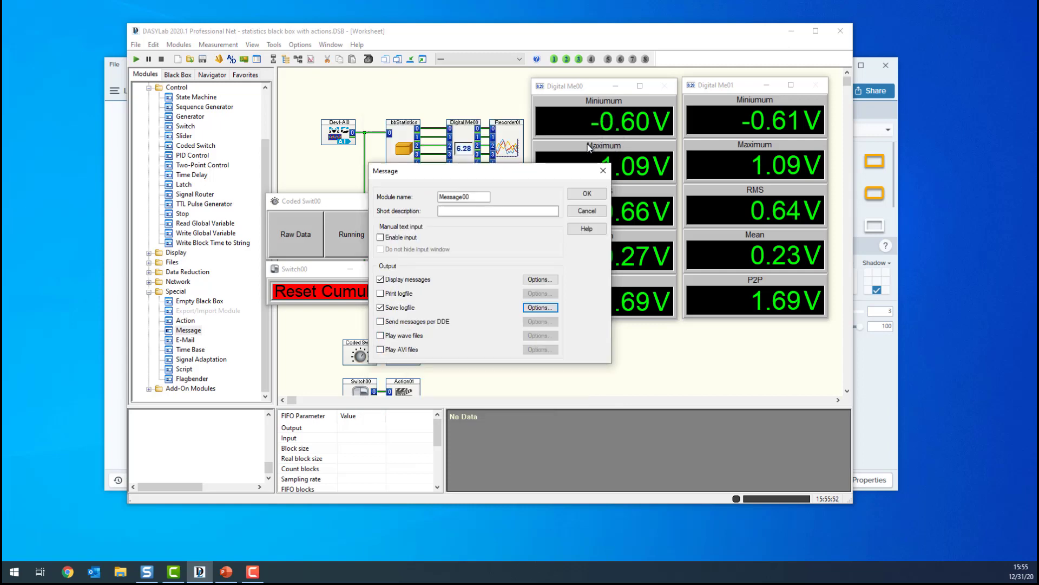
{"action": "left_click", "coordinate": [585, 195]}
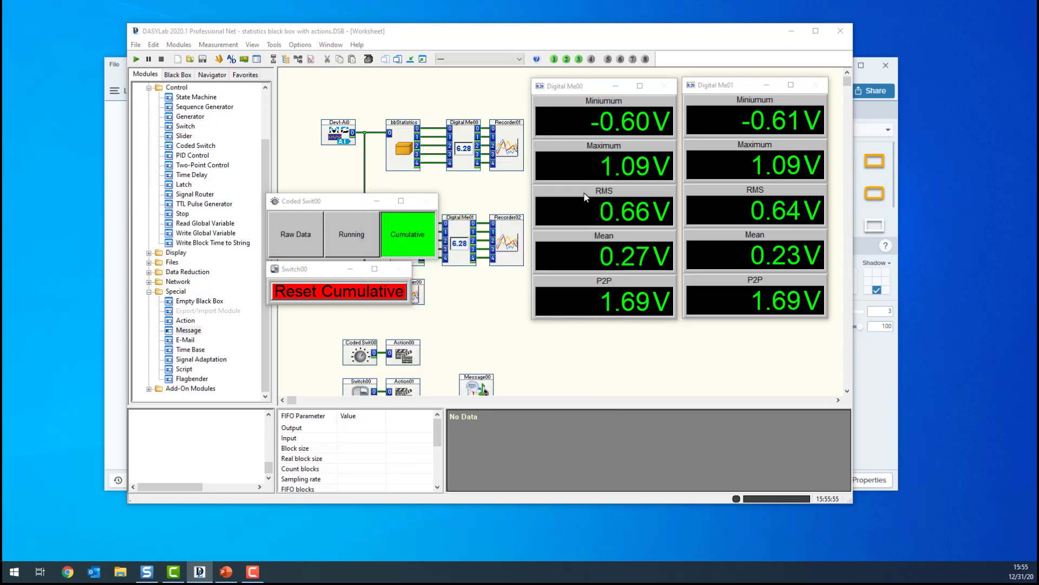
{"action": "right_click", "coordinate": [473, 388]}
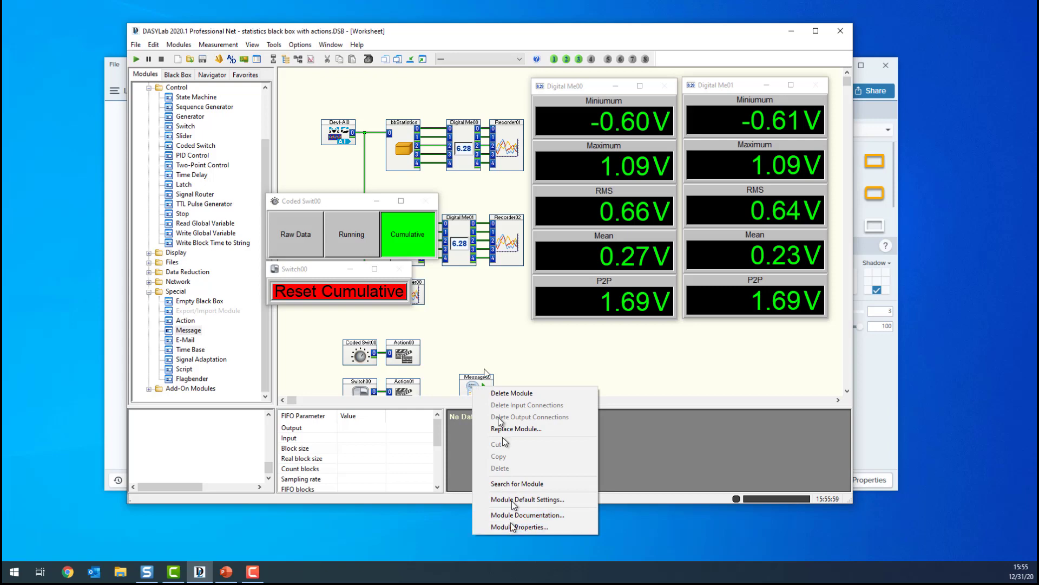
{"action": "left_click", "coordinate": [471, 320]}
Step: Add an Action module from the Special group to the free worksheet area below Action01 and open its settings
{"action": "scroll", "coordinate": [471, 319], "scroll_direction": "down", "scroll_amount": 1}
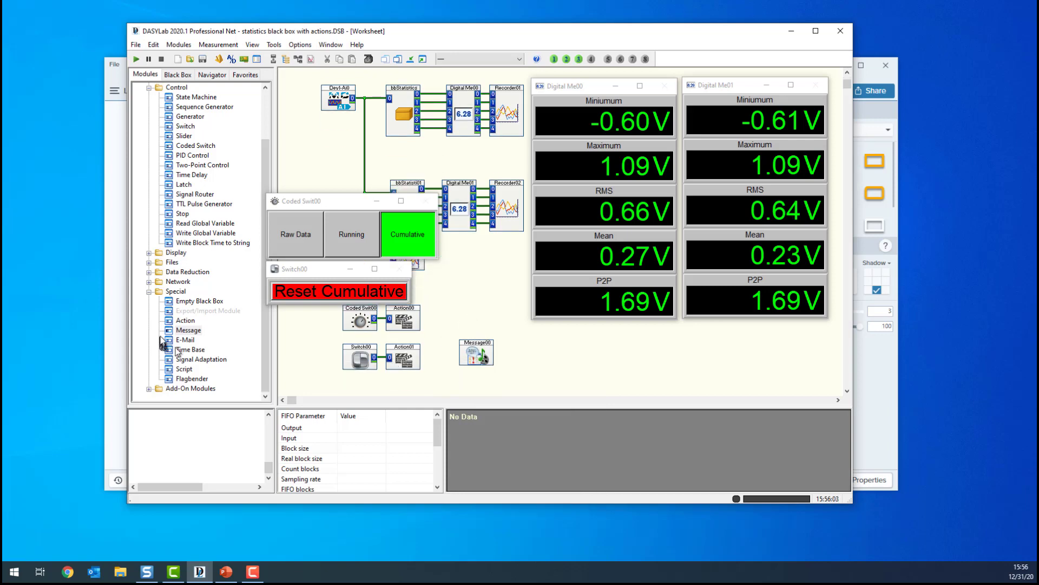
{"action": "left_click", "coordinate": [178, 314]}
{"action": "left_click_drag", "start_coordinate": [181, 318], "coordinate": [395, 381]}
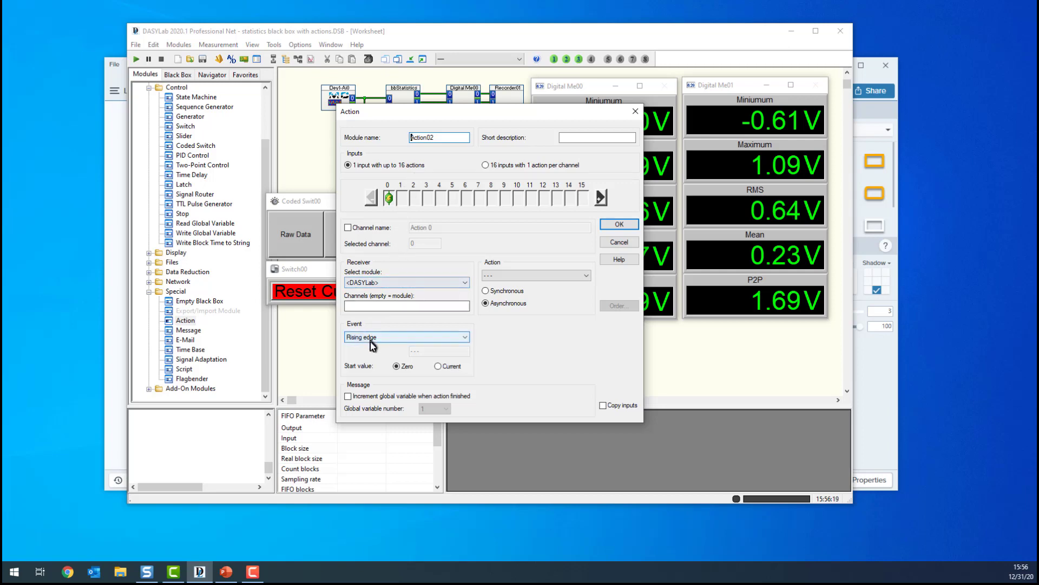
Step: Make action 0 send Message00 a Message action with the text "Running Statistics were reset"
{"action": "left_click", "coordinate": [387, 283]}
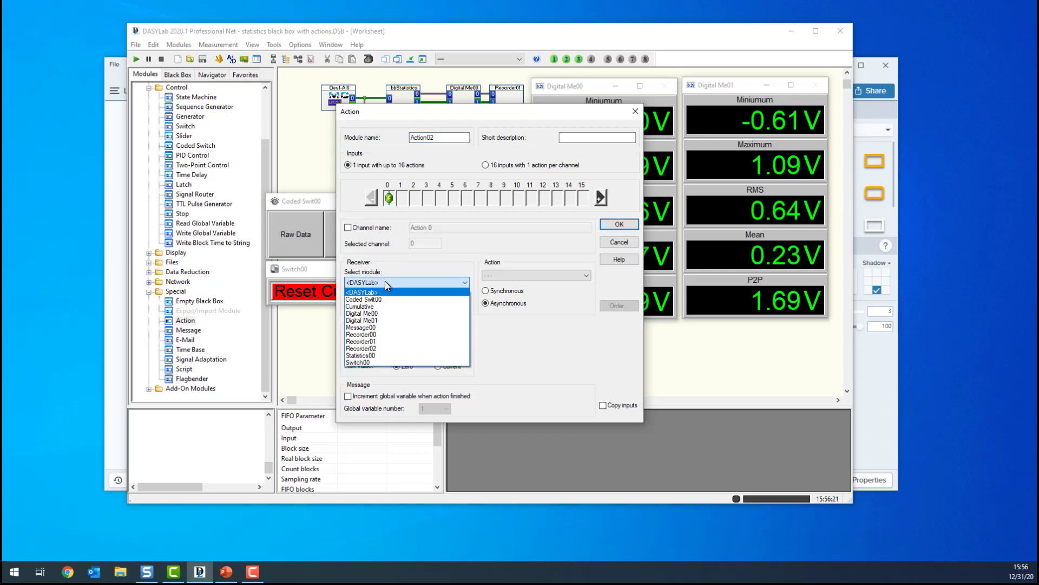
{"action": "left_click", "coordinate": [379, 327]}
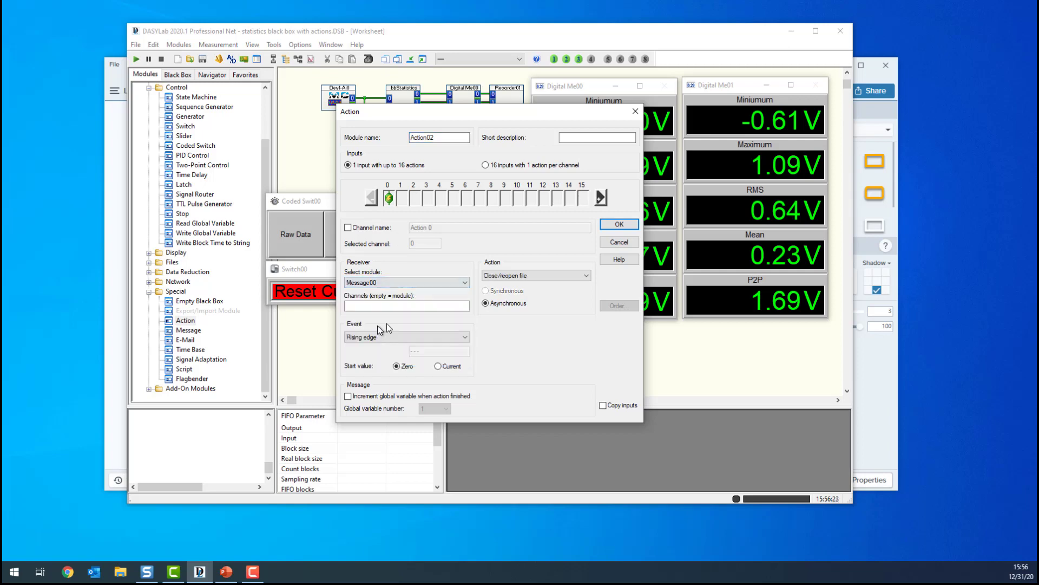
{"action": "left_click", "coordinate": [552, 275]}
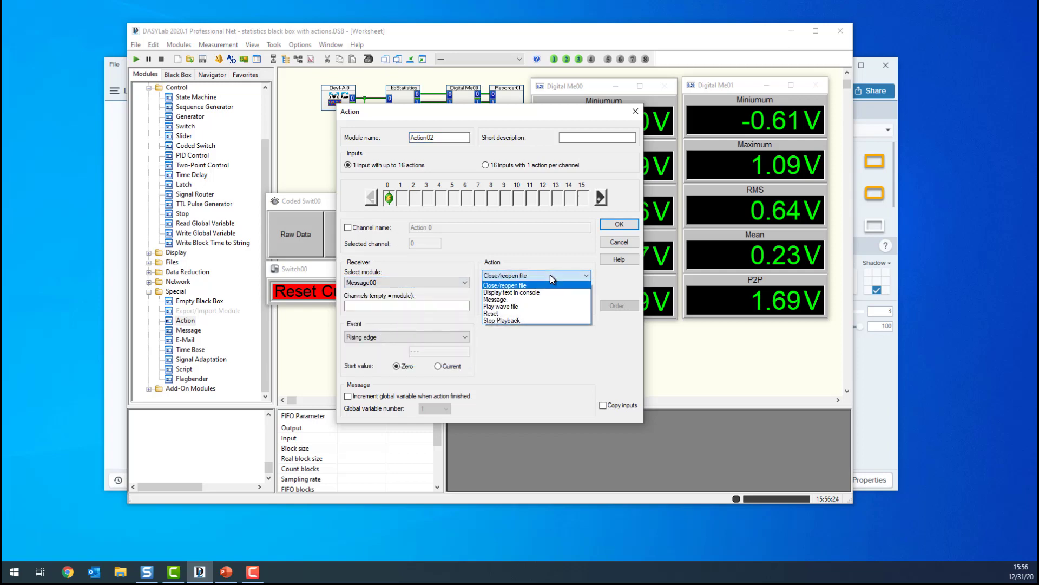
{"action": "left_click", "coordinate": [512, 300]}
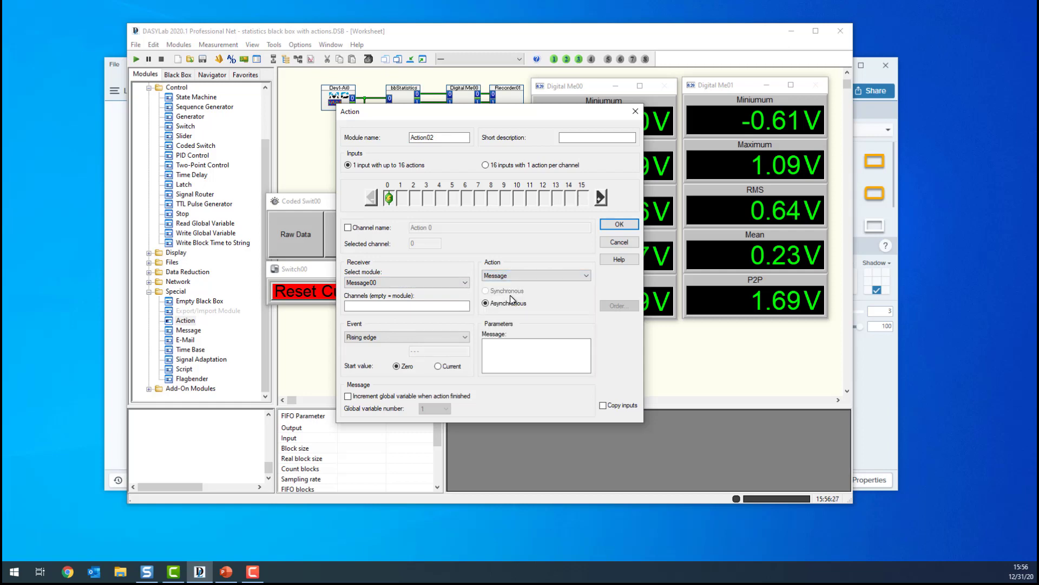
{"action": "left_click", "coordinate": [489, 353]}
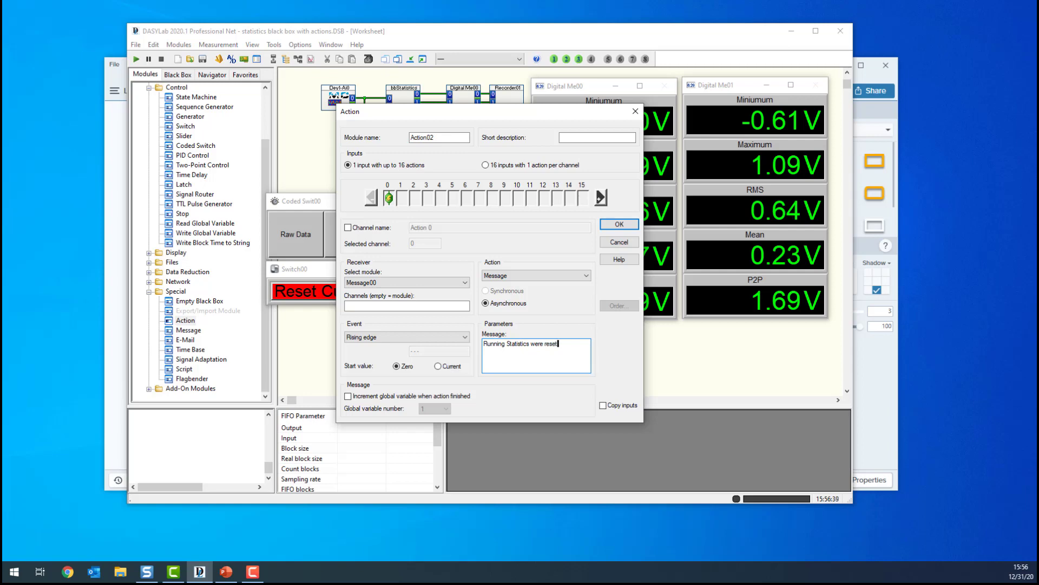
Step: Add action 1 that sends Message00 the message "Starting" on the Measurement start event
{"action": "left_click", "coordinate": [601, 198]}
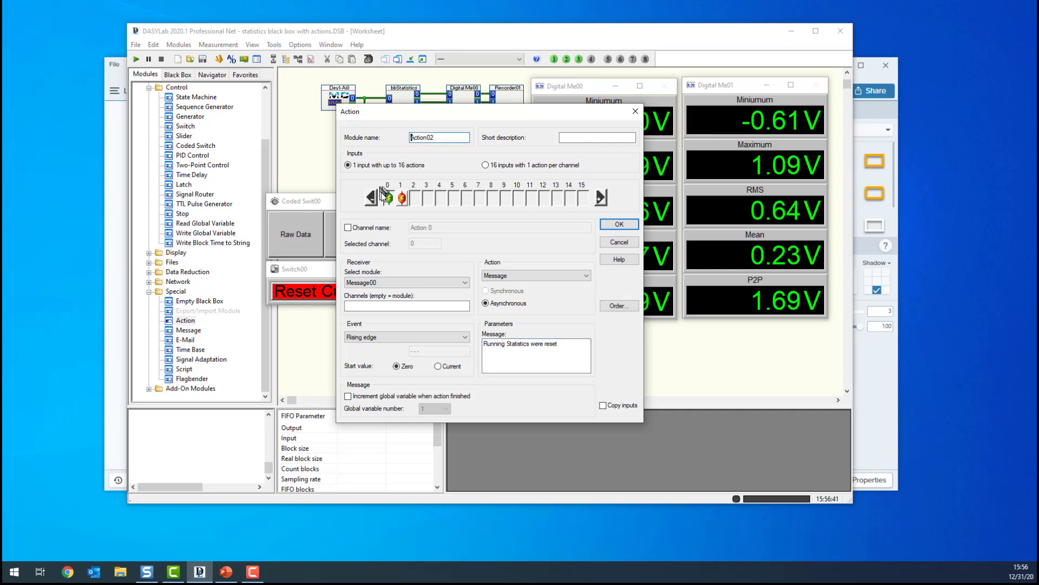
{"action": "left_click", "coordinate": [403, 198]}
{"action": "left_click", "coordinate": [382, 337]}
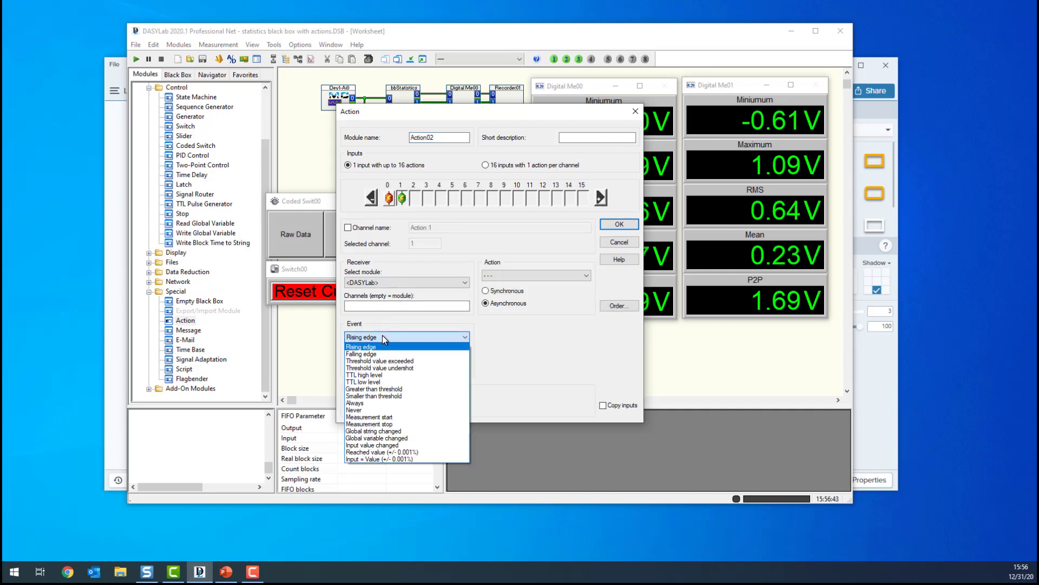
{"action": "left_click", "coordinate": [369, 417]}
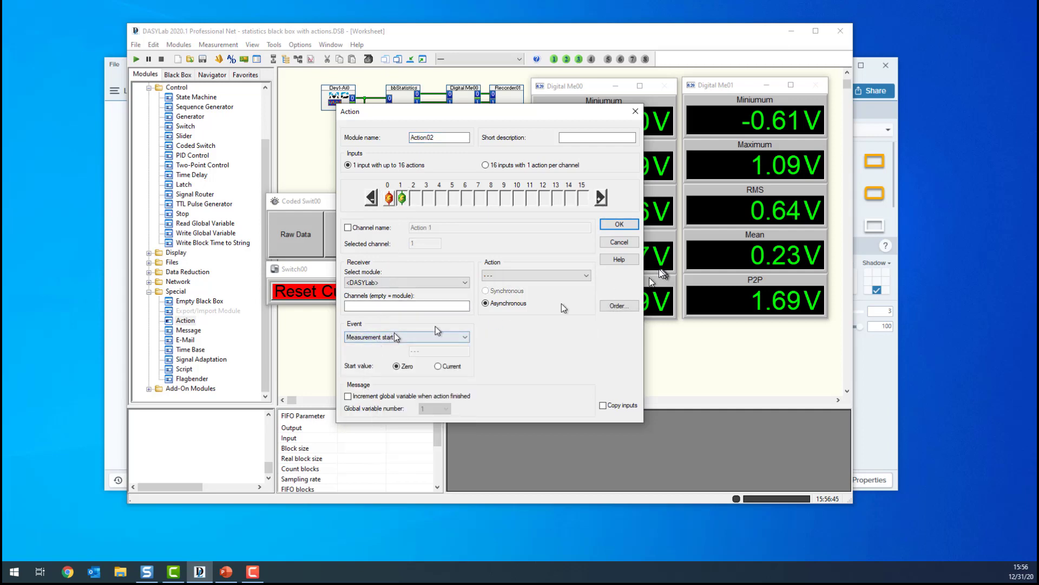
{"action": "left_click", "coordinate": [460, 284]}
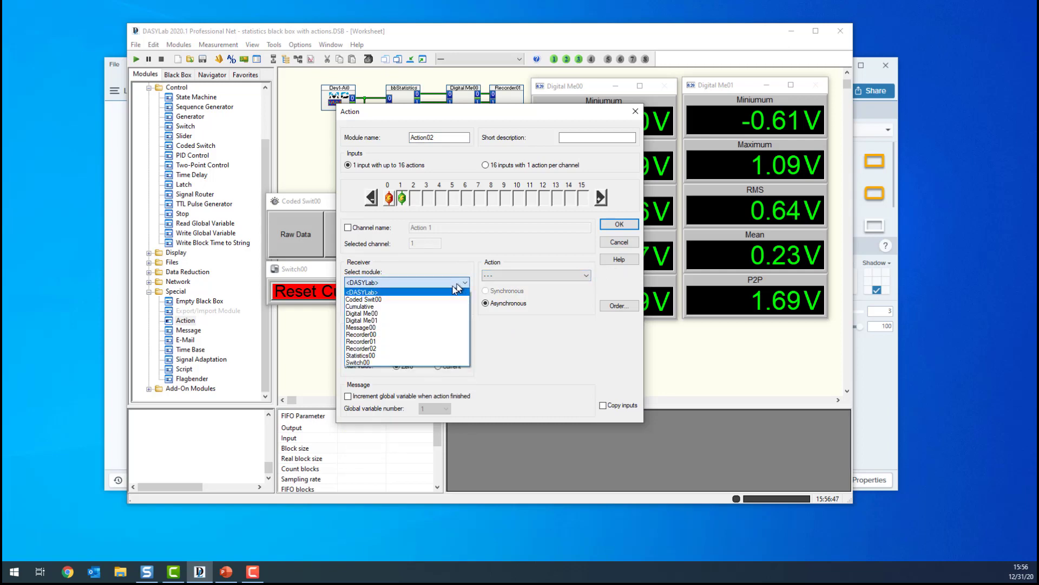
{"action": "left_click", "coordinate": [389, 327]}
{"action": "left_click", "coordinate": [535, 275]}
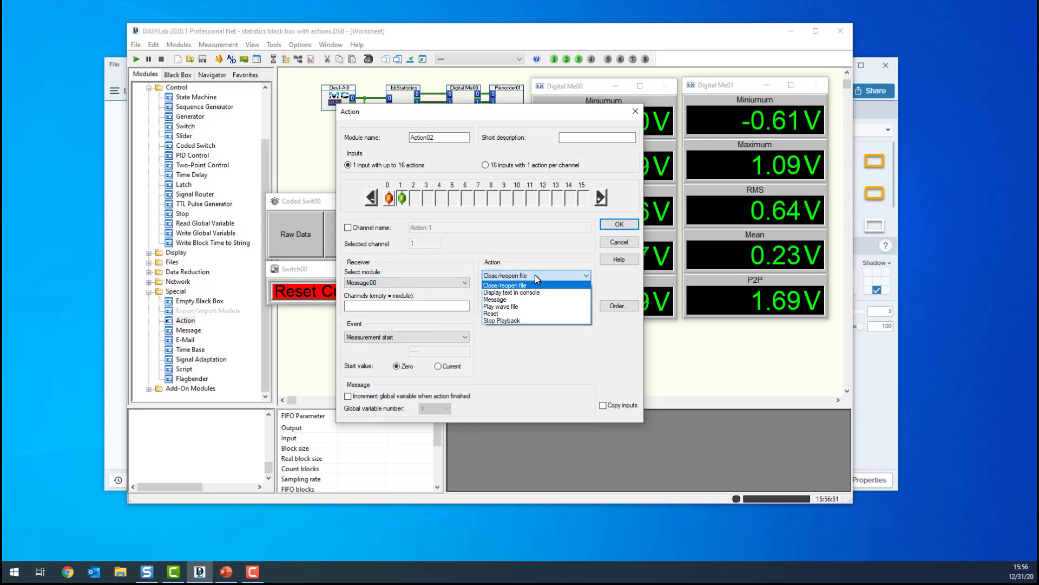
{"action": "left_click", "coordinate": [508, 301]}
{"action": "left_click", "coordinate": [512, 358]}
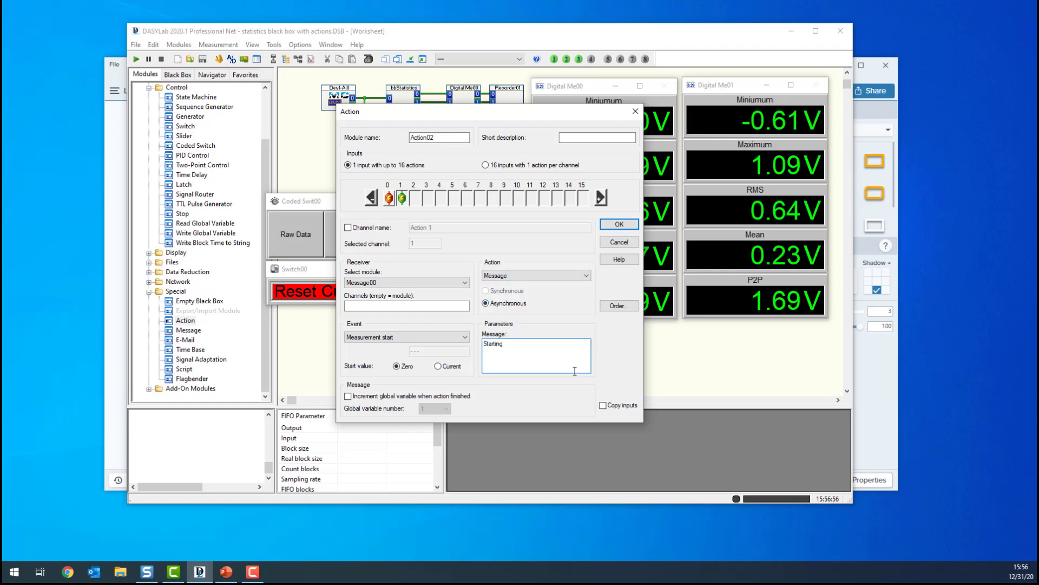
Step: Add action 2 that sends Message00 the message "Stopping" on the Measurement stop event, and accept the module settings
{"action": "left_click", "coordinate": [601, 197]}
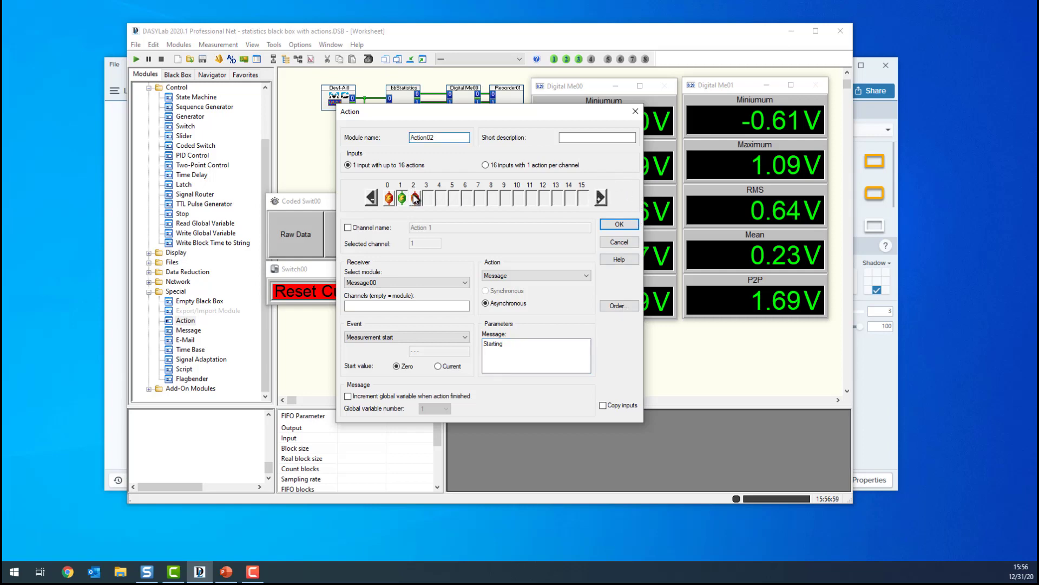
{"action": "left_click", "coordinate": [415, 198]}
{"action": "left_click", "coordinate": [401, 283]}
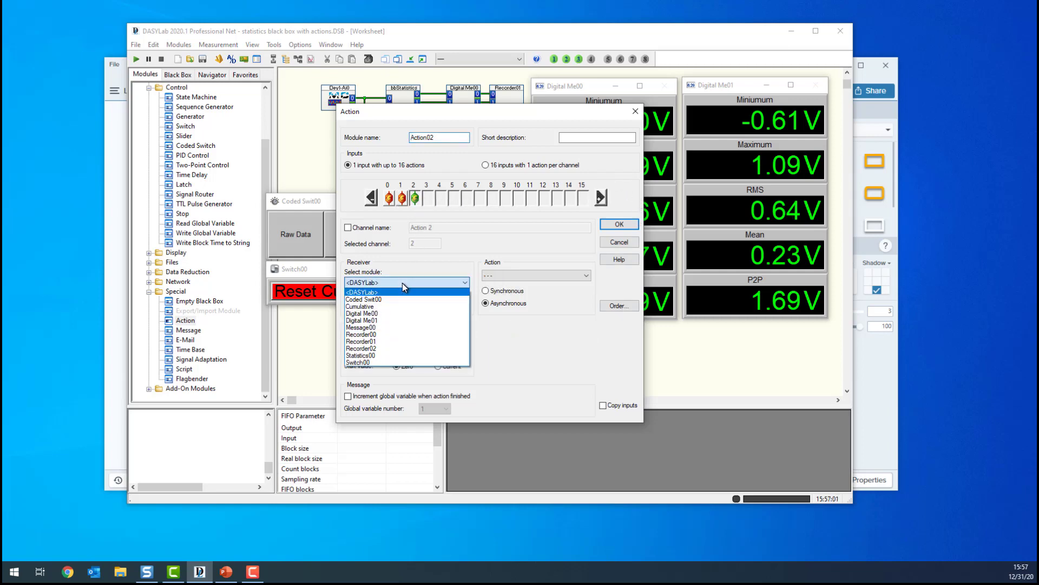
{"action": "left_click", "coordinate": [384, 328]}
{"action": "left_click", "coordinate": [382, 340]}
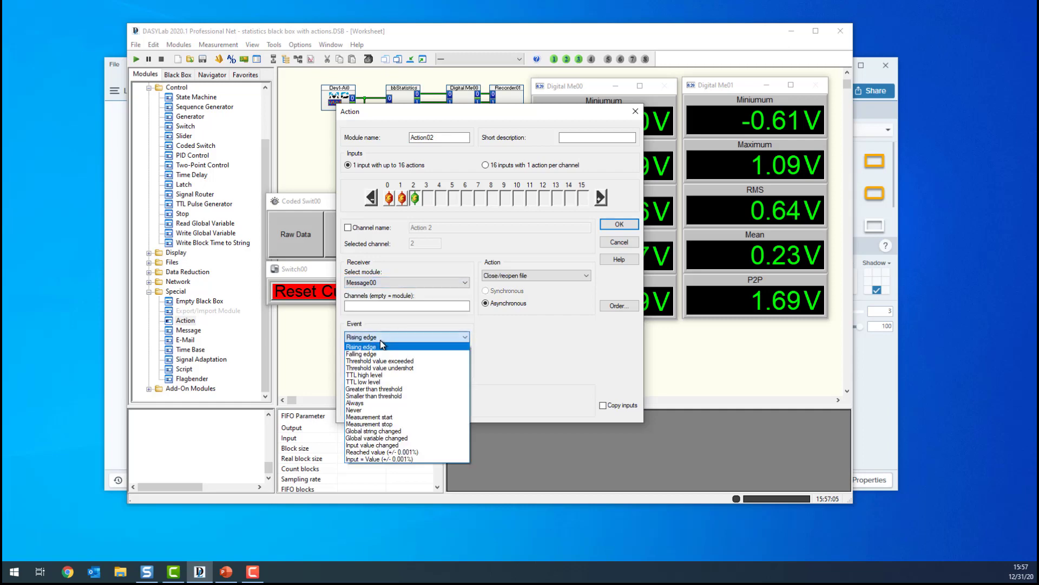
{"action": "left_click", "coordinate": [382, 425]}
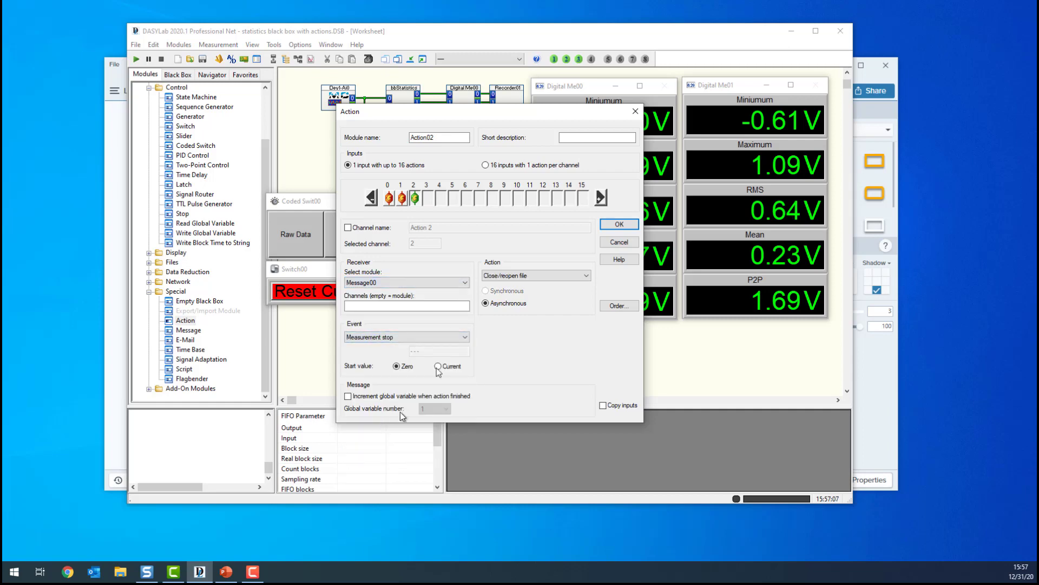
{"action": "left_click", "coordinate": [519, 278]}
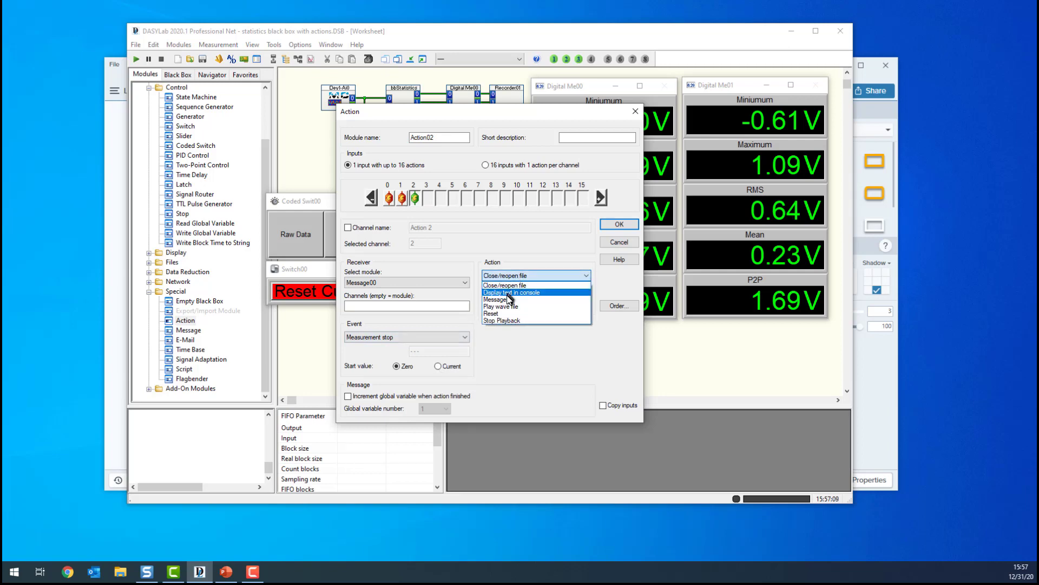
{"action": "left_click", "coordinate": [511, 285]}
{"action": "left_click", "coordinate": [513, 360]}
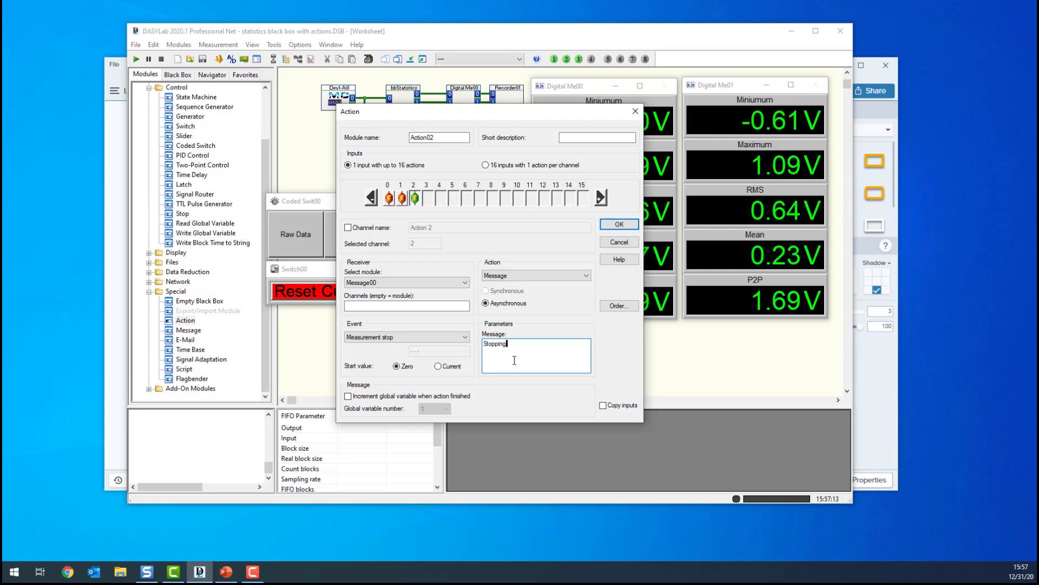
{"action": "type", "text": "Stopping"}
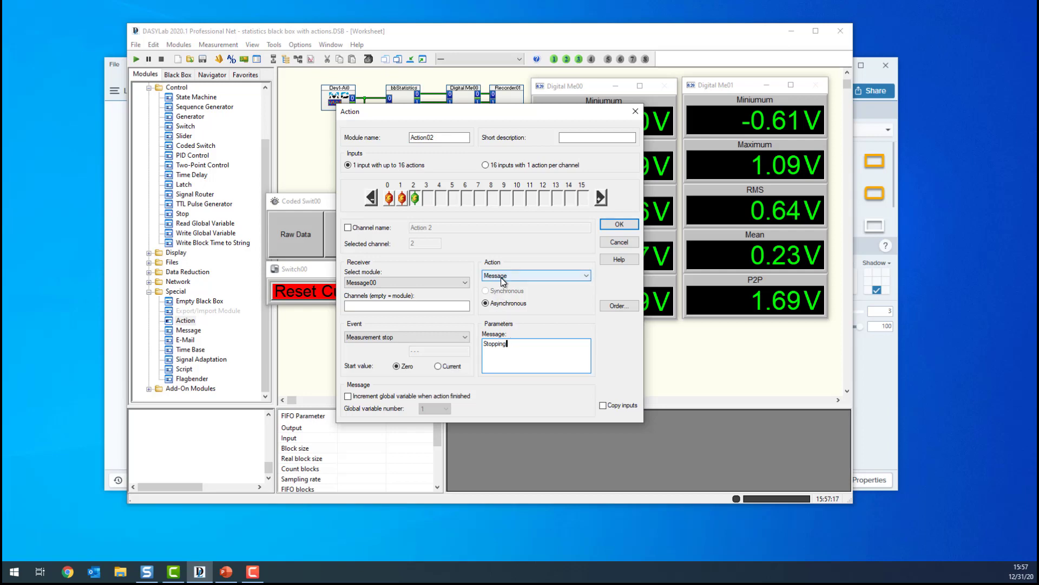
{"action": "left_click", "coordinate": [502, 278]}
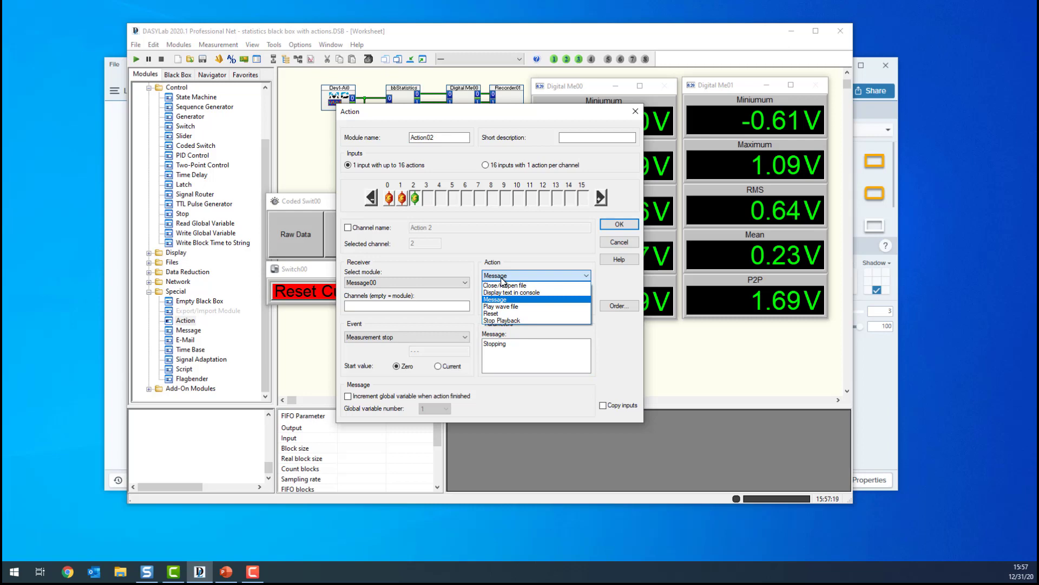
{"action": "left_click", "coordinate": [502, 278]}
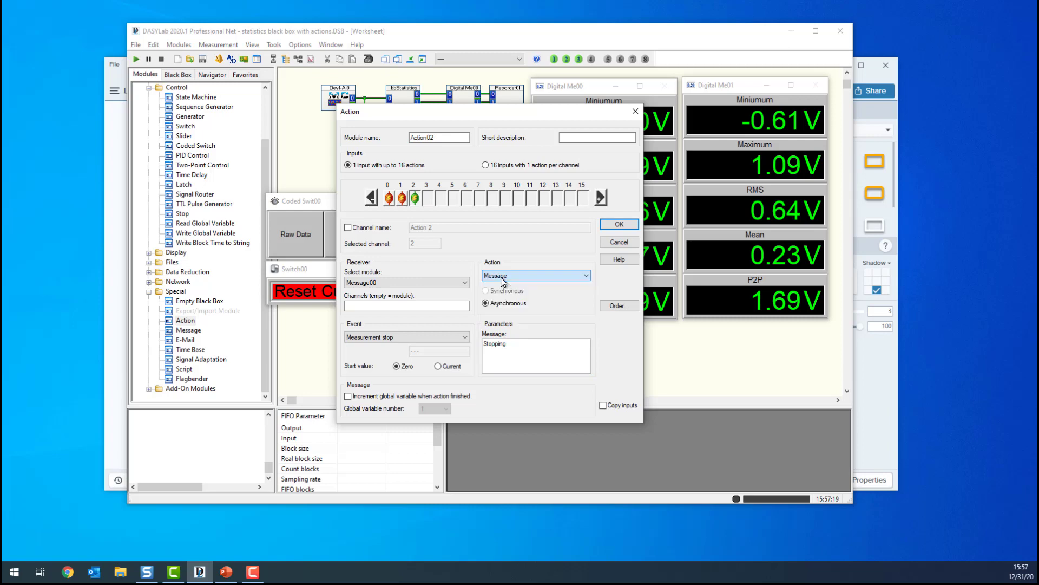
{"action": "left_click", "coordinate": [619, 225]}
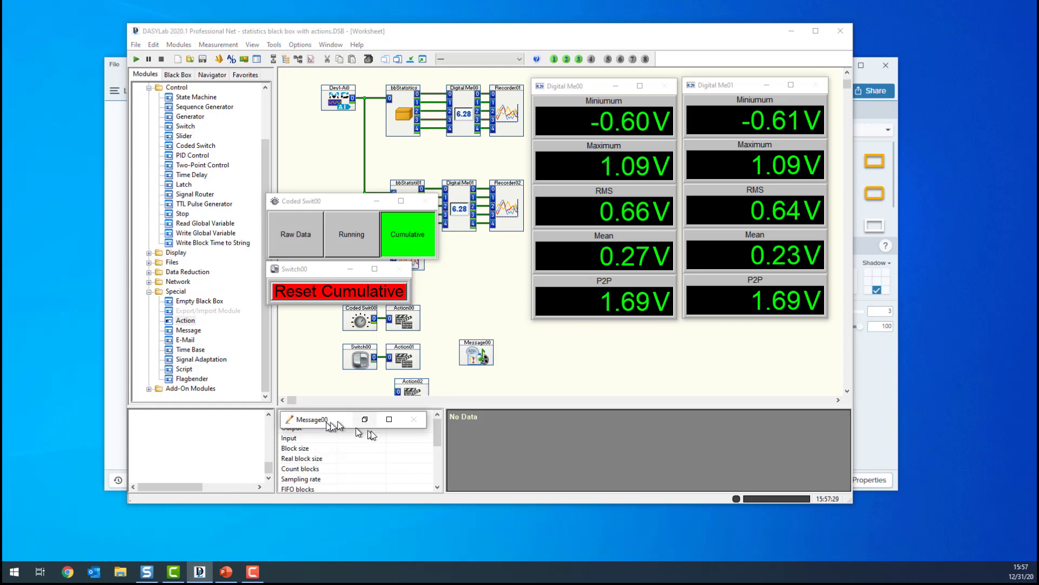
Step: Restore the minimized Message00 window and shrink it to fit below the digital meter displays
{"action": "left_click", "coordinate": [363, 420]}
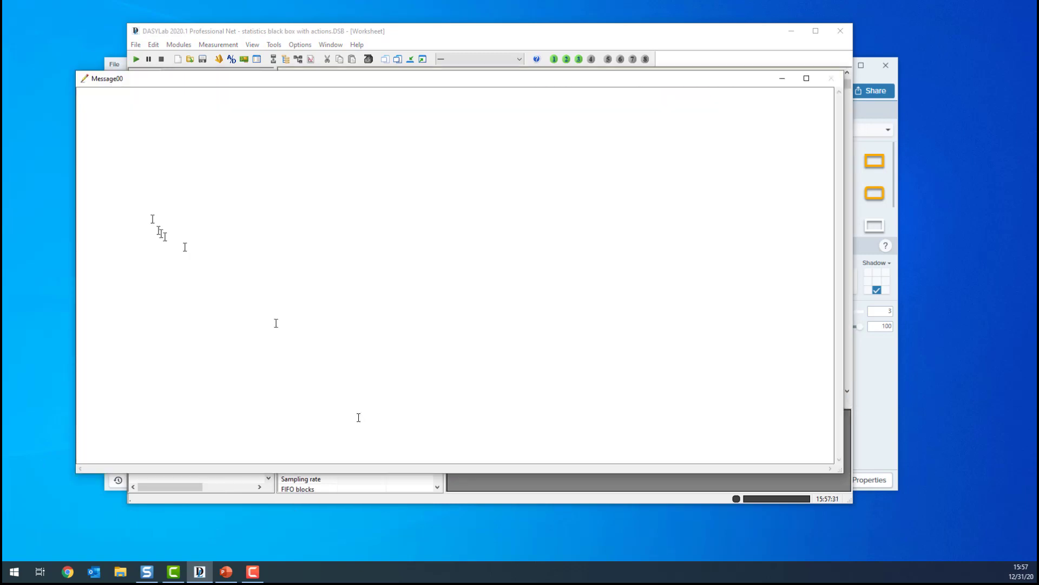
{"action": "left_click_drag", "start_coordinate": [78, 72], "coordinate": [481, 341]}
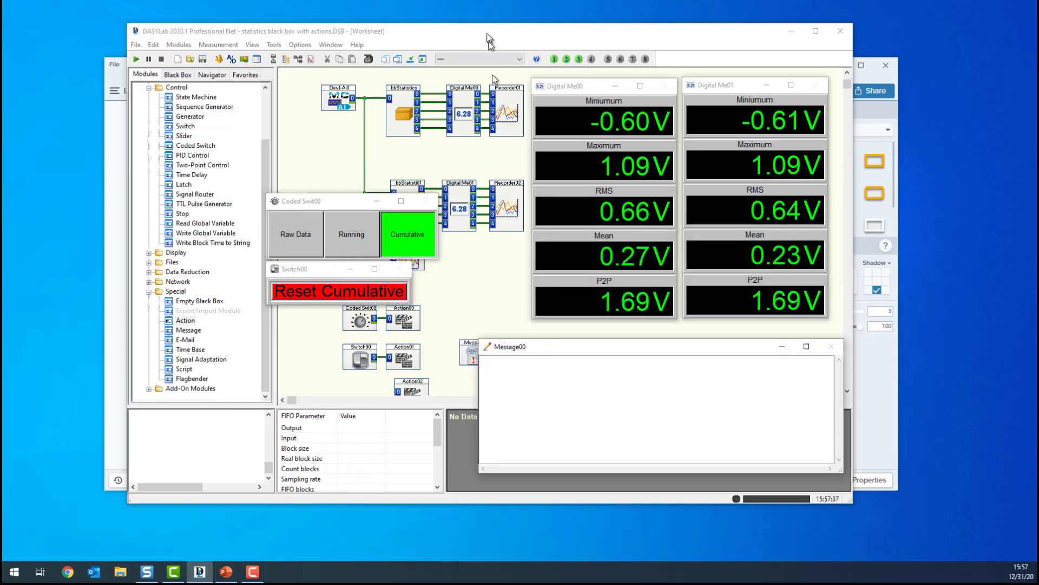
Step: Switch to Layout 1 and zoom it to Entire Page
{"action": "left_click", "coordinate": [330, 45]}
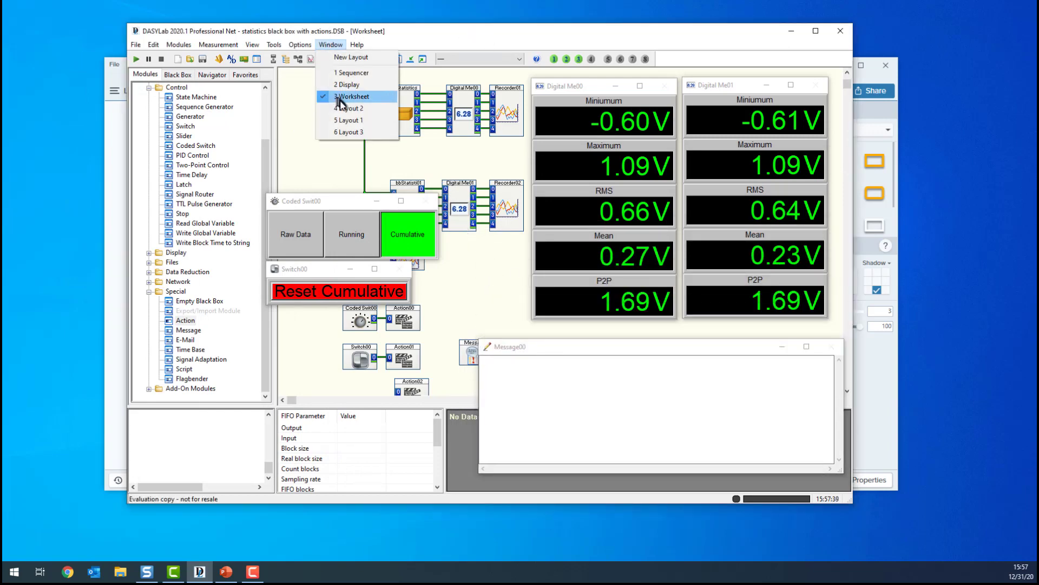
{"action": "left_click", "coordinate": [343, 120]}
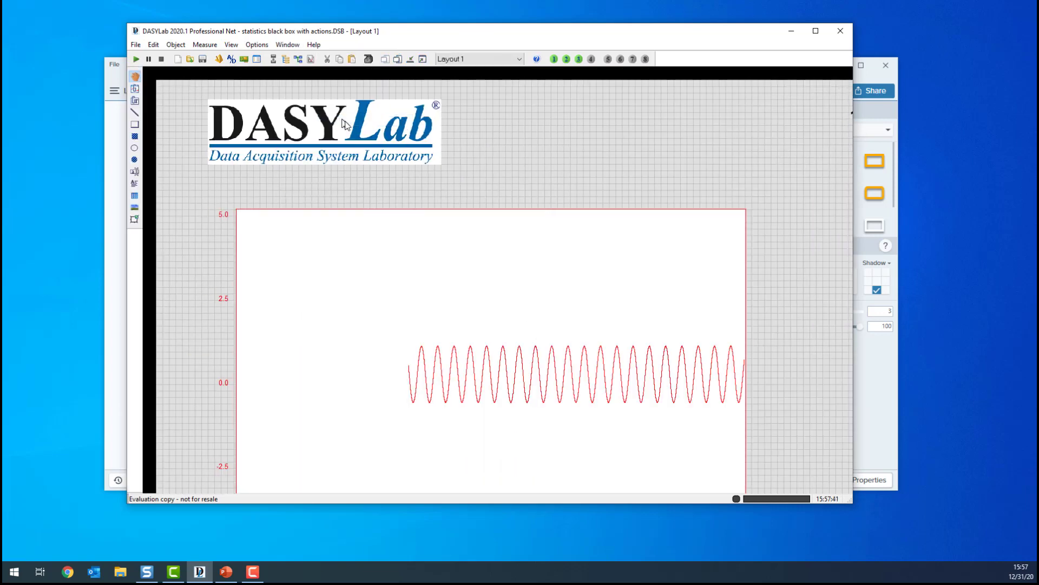
{"action": "left_click", "coordinate": [231, 46]}
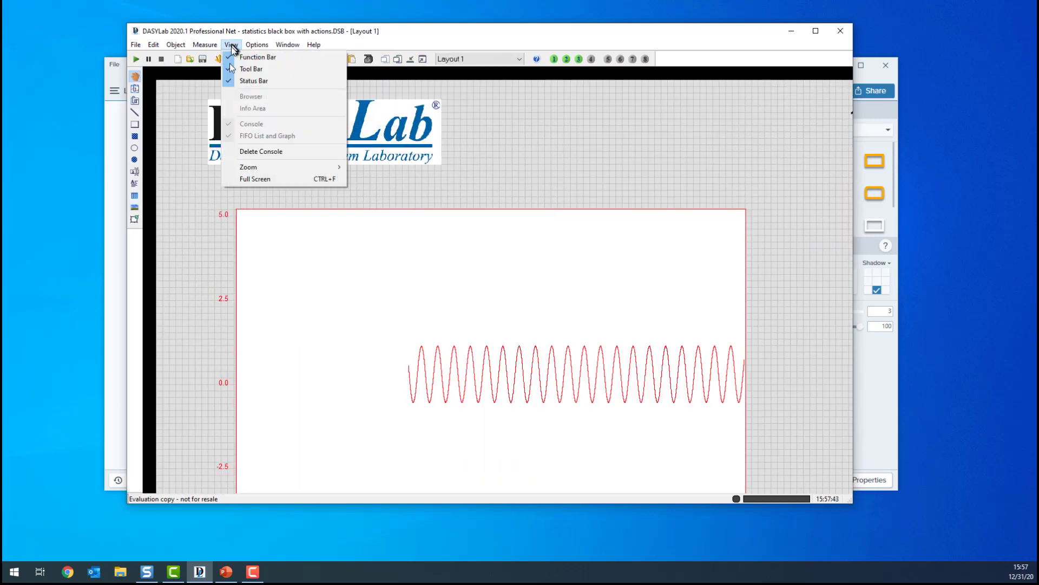
{"action": "mouse_move", "coordinate": [254, 167]}
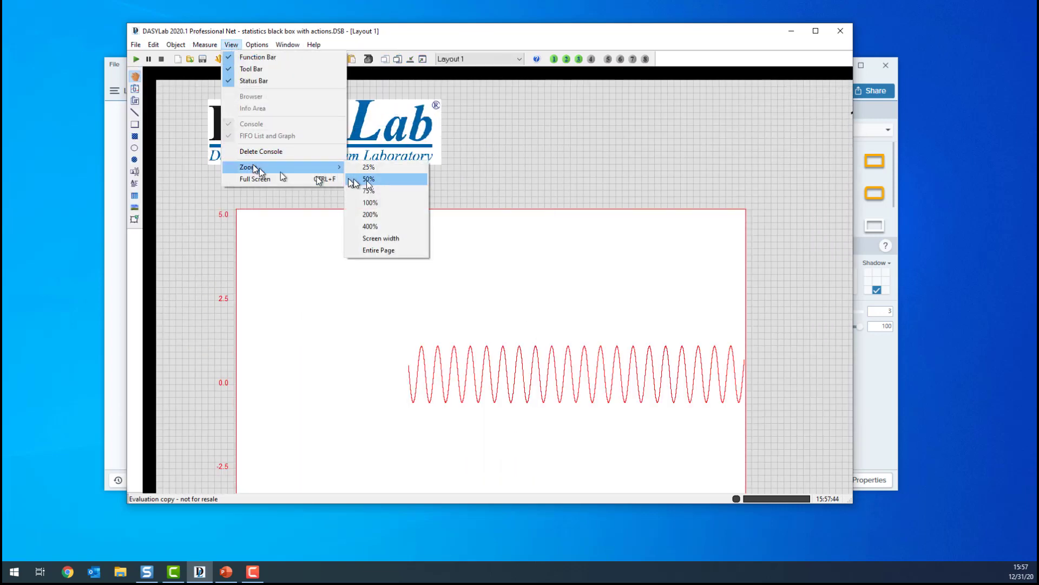
{"action": "left_click", "coordinate": [384, 257]}
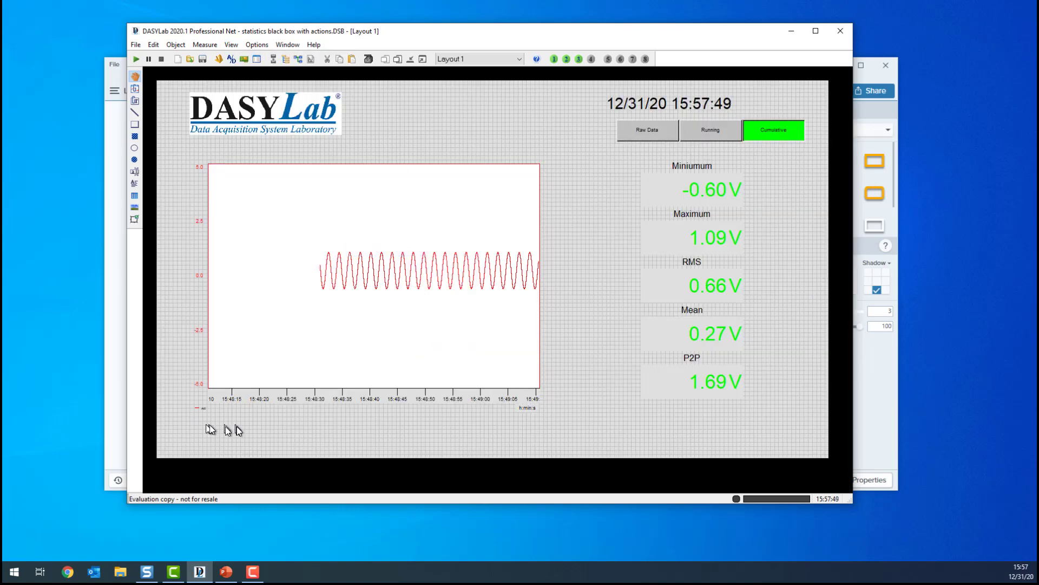
Step: Place a link graphic about 340 by 28 mm below the recorder chart and link it to the Message00 module
{"action": "left_click", "coordinate": [135, 89]}
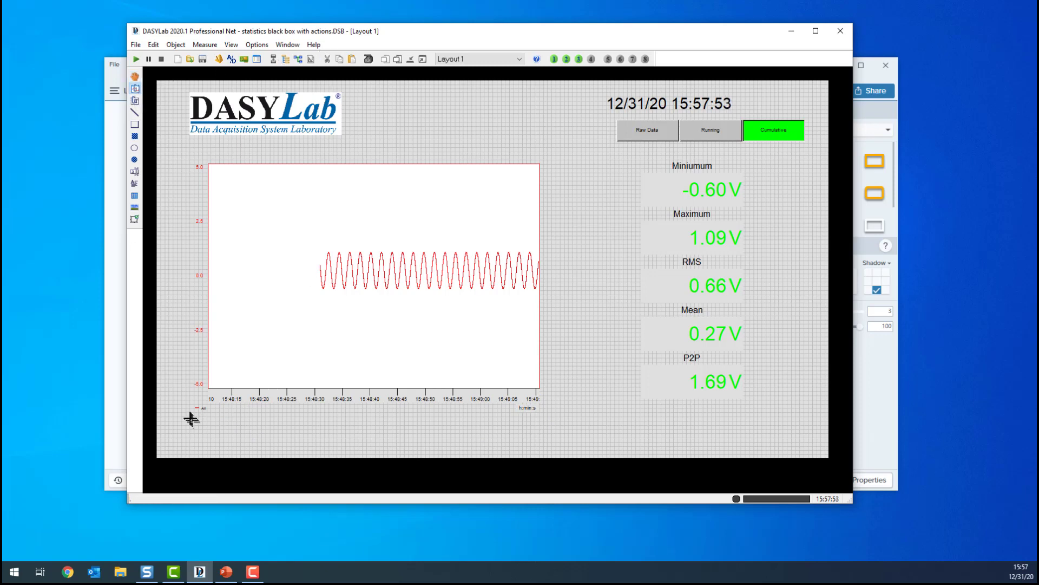
{"action": "left_click_drag", "start_coordinate": [191, 418], "coordinate": [547, 447]}
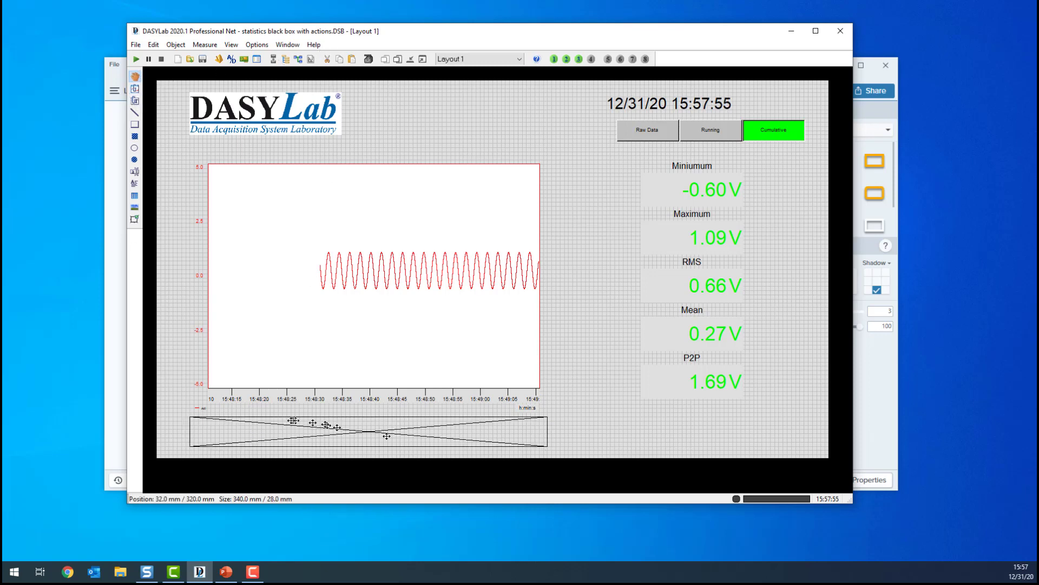
{"action": "double_click", "coordinate": [306, 431]}
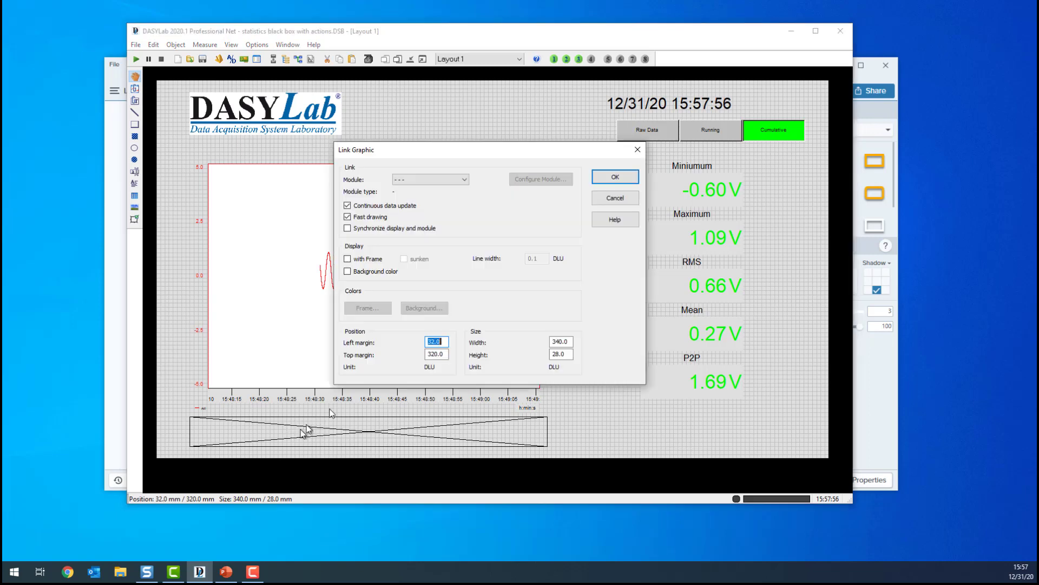
{"action": "left_click", "coordinate": [435, 180]}
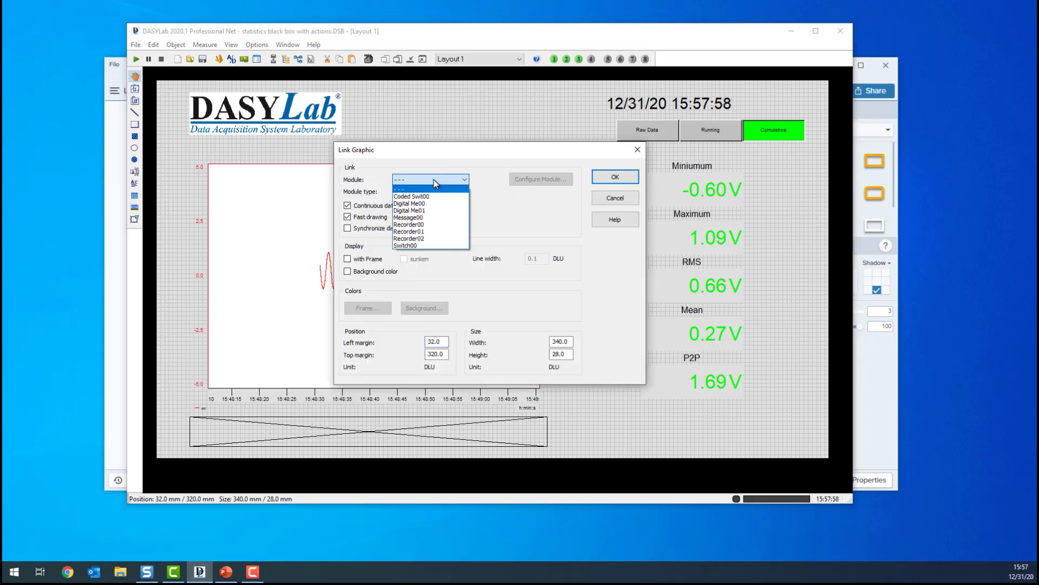
{"action": "left_click", "coordinate": [427, 218]}
{"action": "left_click", "coordinate": [608, 177]}
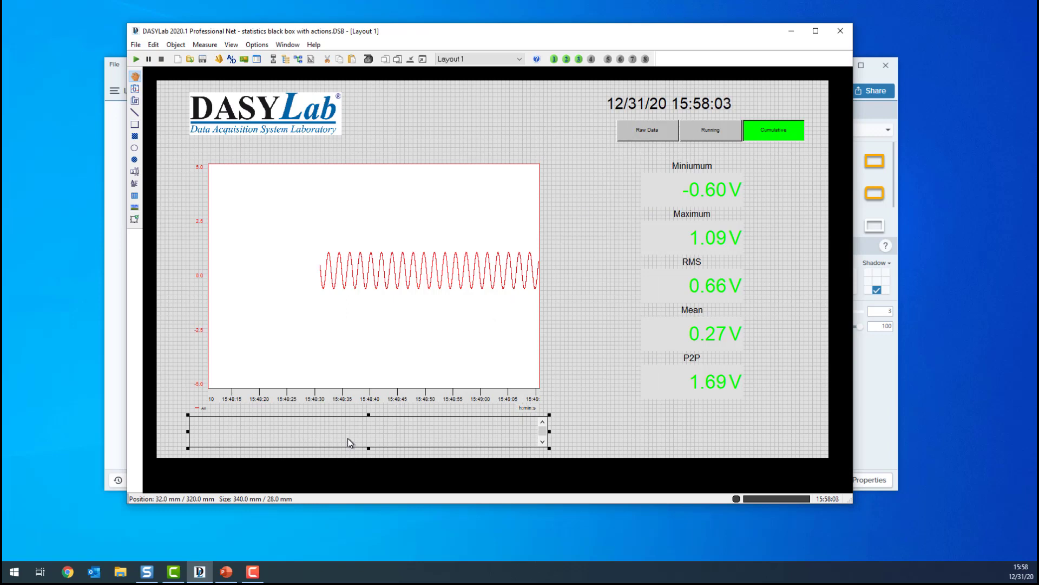
Step: Copy the Message00 link graphic from Layout 1 to the same position in Layout 2 and Layout 3
{"action": "left_click", "coordinate": [475, 58]}
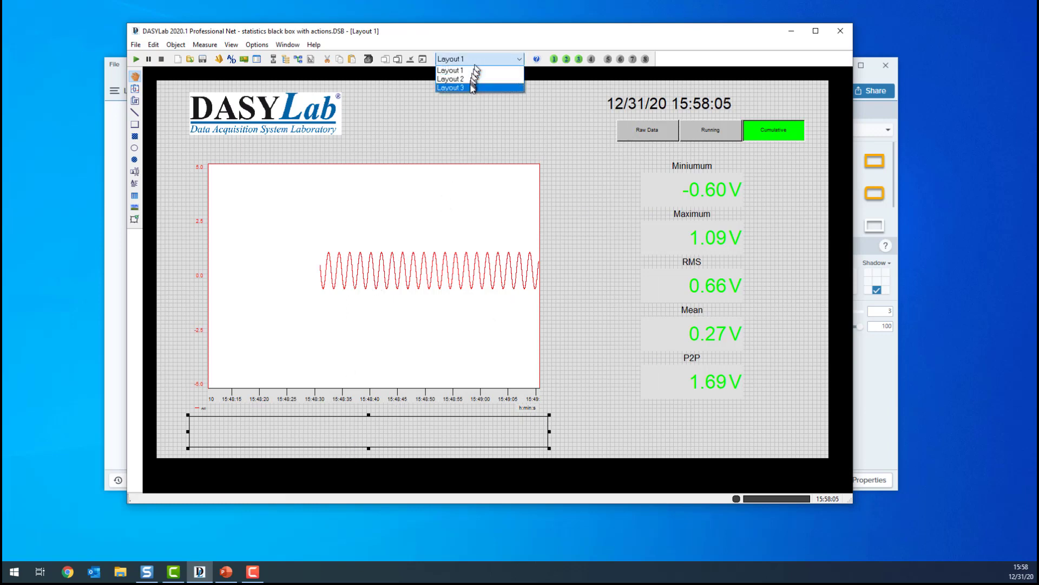
{"action": "left_click", "coordinate": [466, 79]}
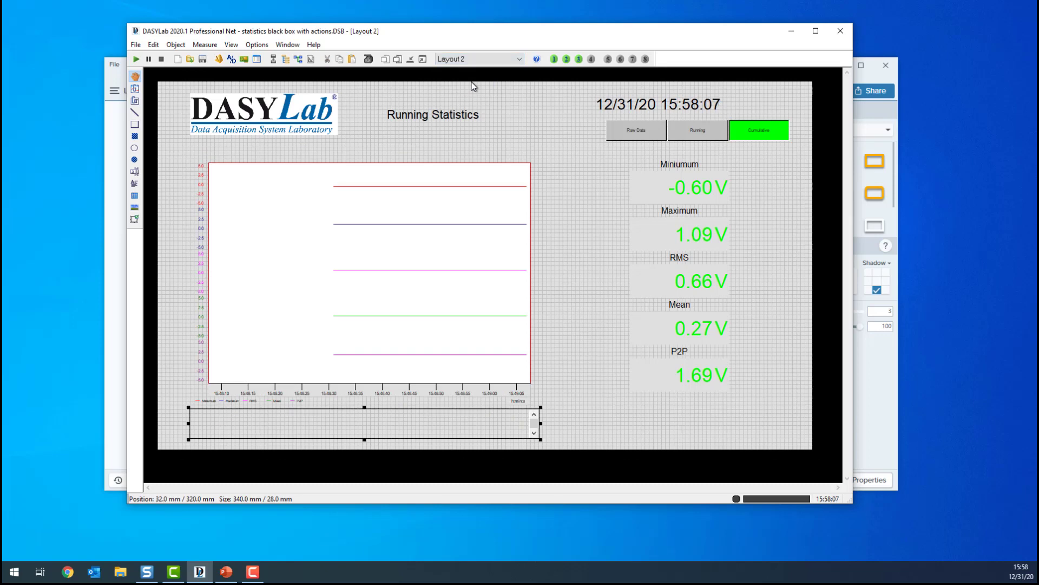
{"action": "left_click", "coordinate": [476, 59]}
{"action": "left_click", "coordinate": [468, 88]}
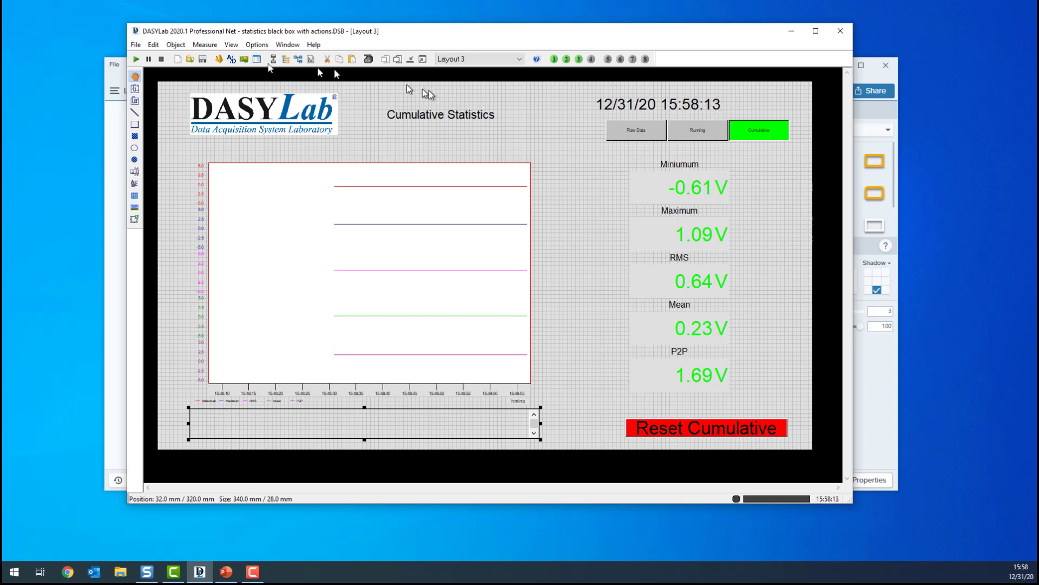
Step: Save the worksheet and try to start the measurement
{"action": "left_click", "coordinate": [136, 46]}
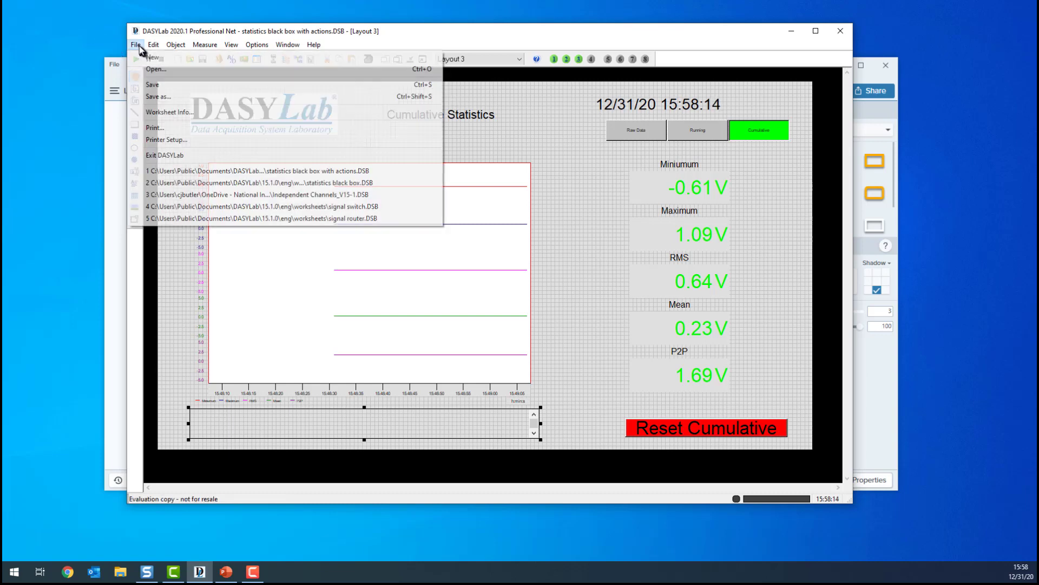
{"action": "left_click", "coordinate": [160, 83]}
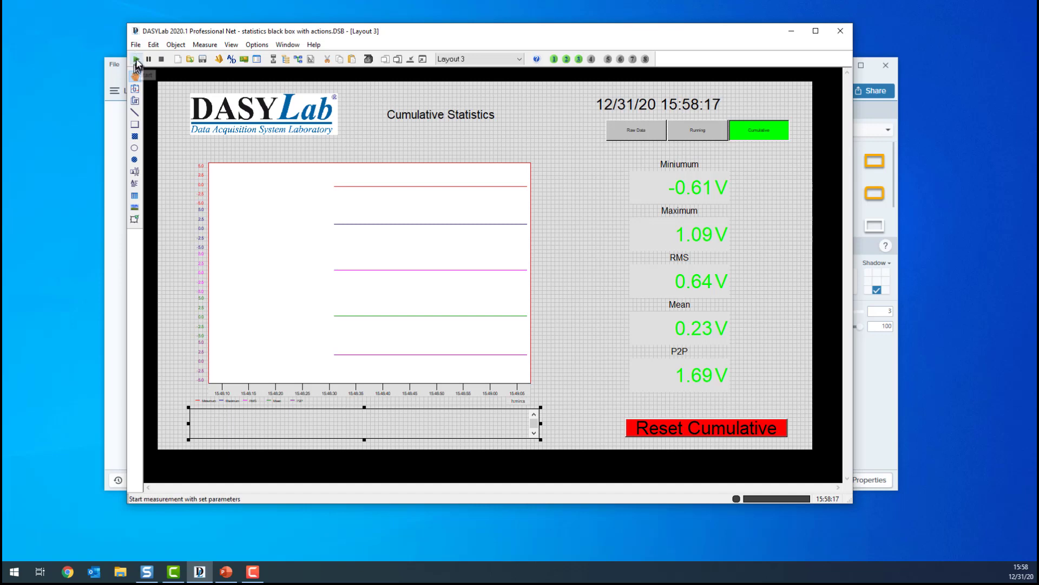
{"action": "left_click", "coordinate": [137, 58]}
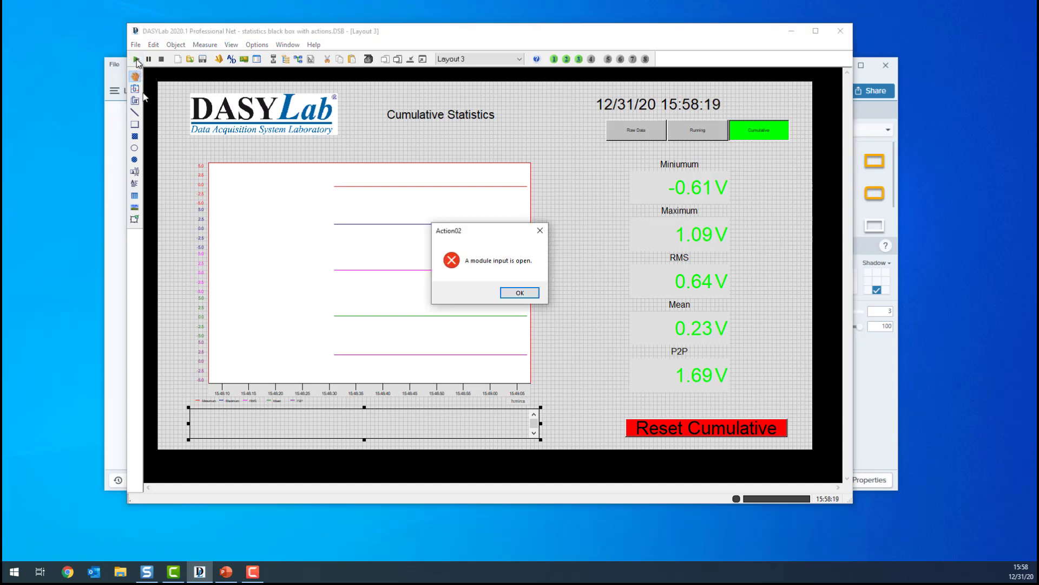
{"action": "left_click", "coordinate": [531, 297]}
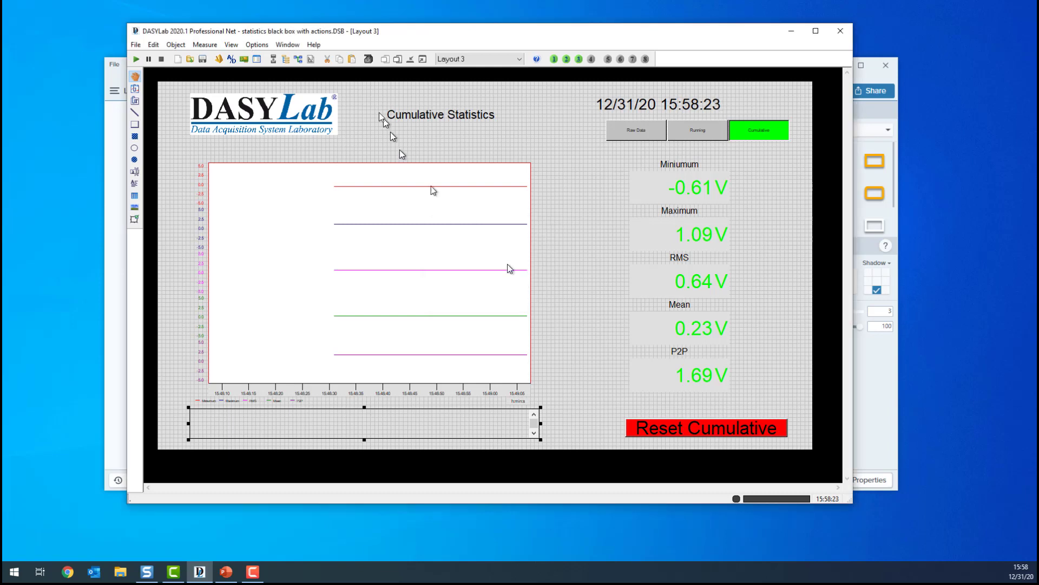
Step: Return to the worksheet, wire the Switch00 output to the Action02 input as well, and start the measurement
{"action": "left_click", "coordinate": [299, 59]}
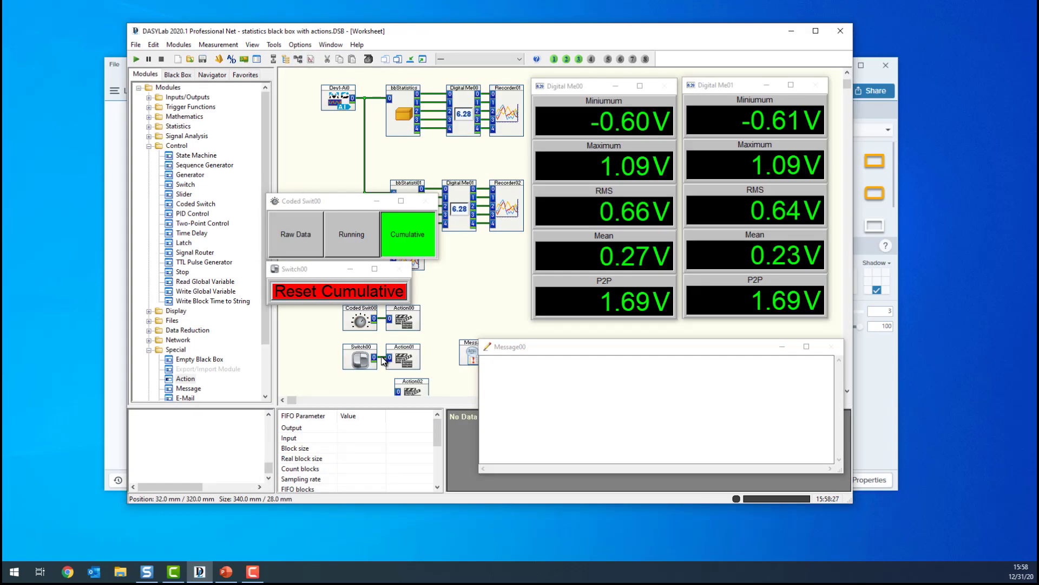
{"action": "left_click_drag", "start_coordinate": [382, 362], "coordinate": [398, 392]}
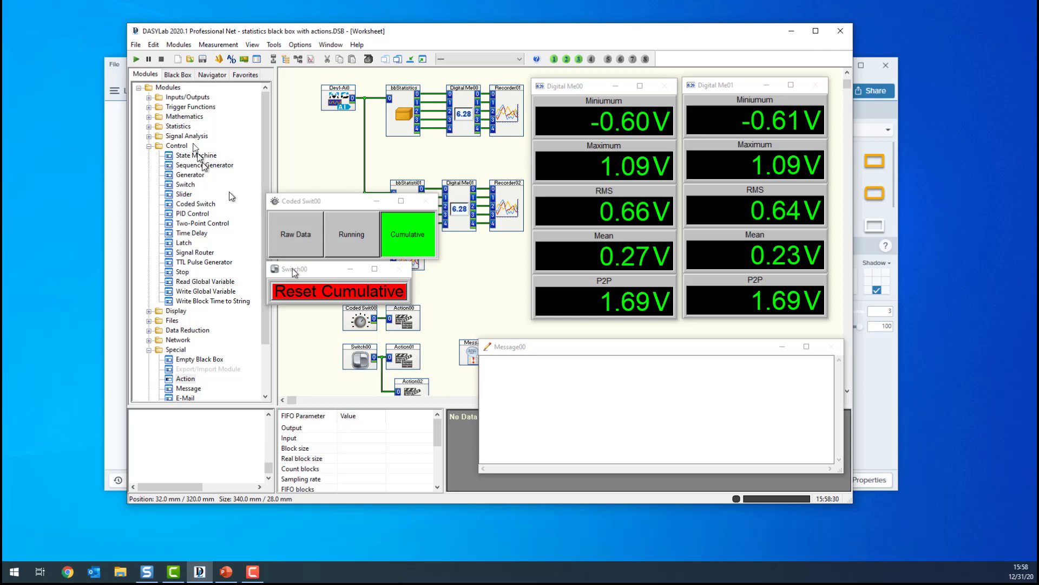
{"action": "left_click", "coordinate": [137, 61]}
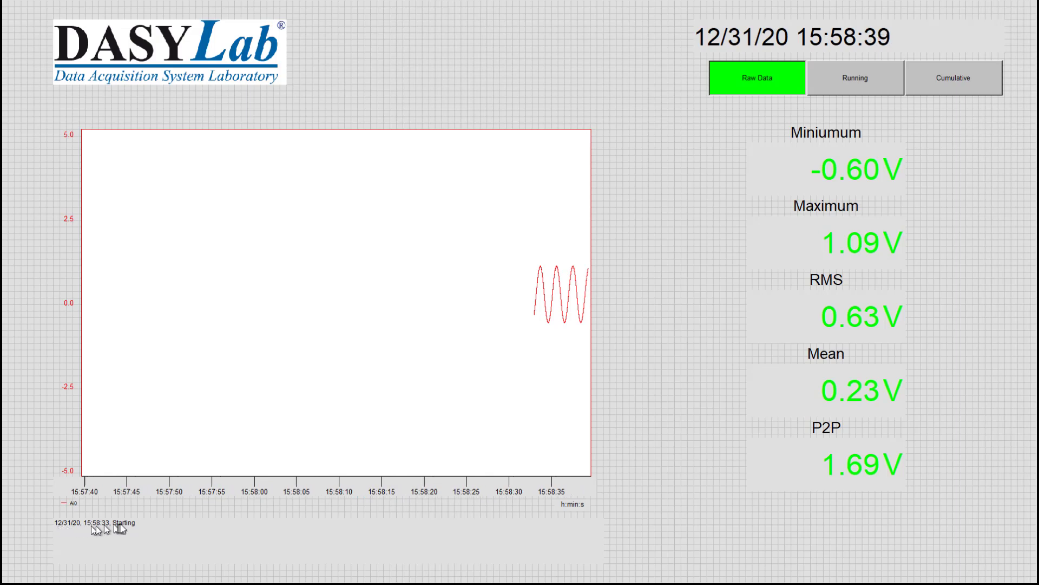
Step: Reset the cumulative statistics from the Cumulative layout and stop the measurement
{"action": "left_click", "coordinate": [958, 79]}
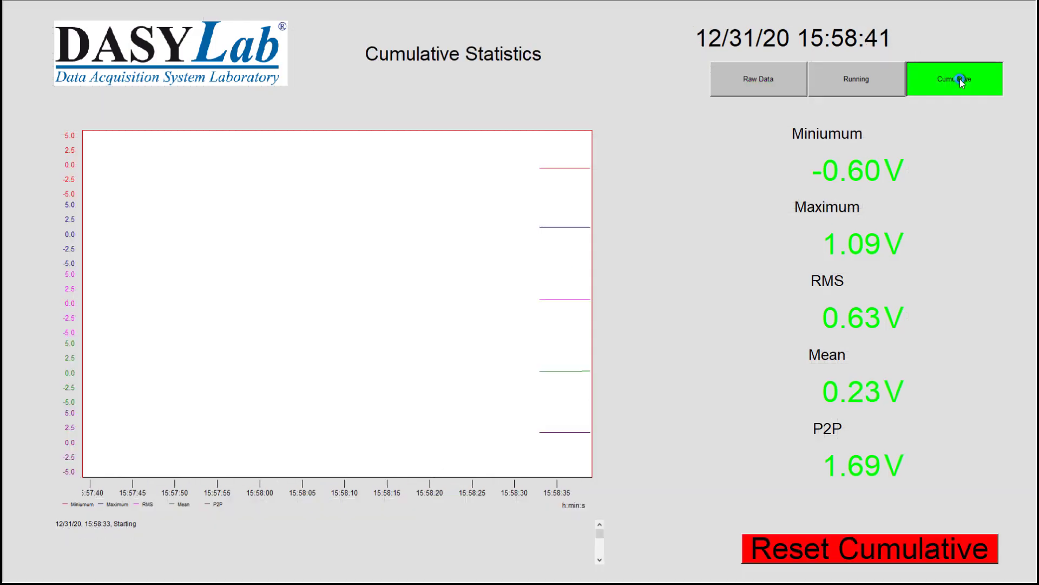
{"action": "left_click", "coordinate": [837, 550]}
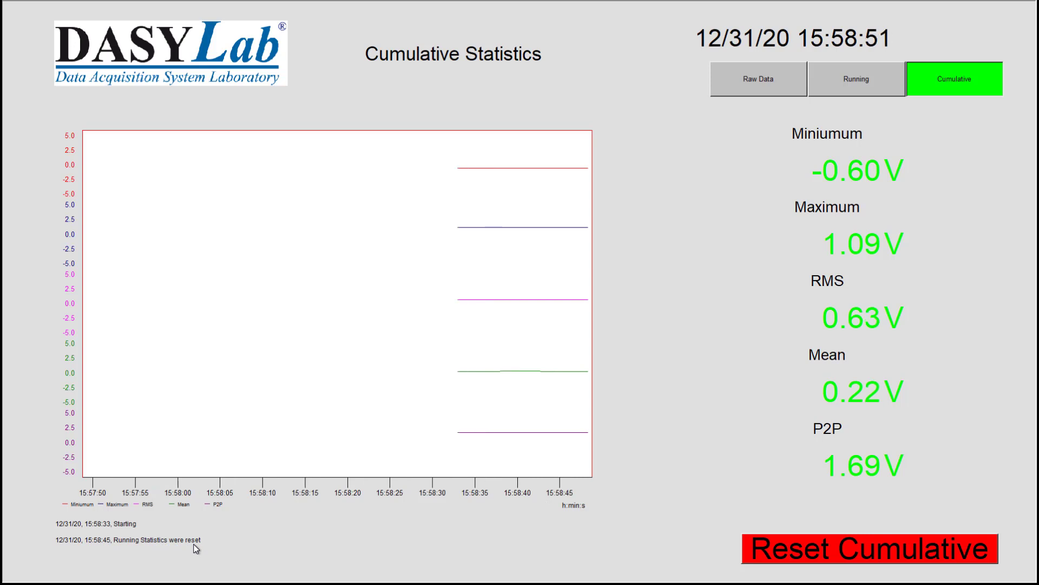
{"action": "key", "text": "Escape"}
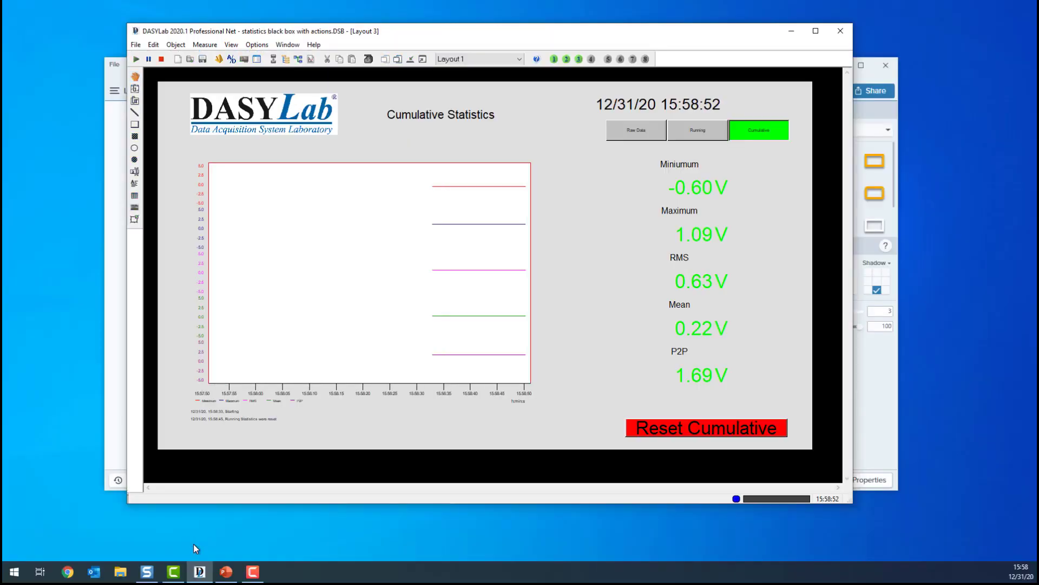
{"action": "left_click", "coordinate": [161, 59]}
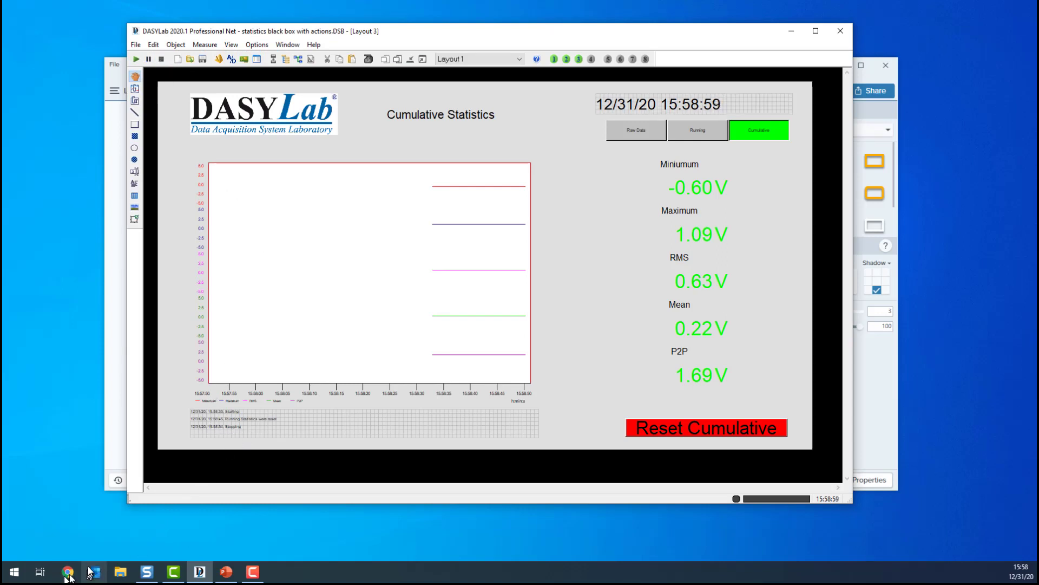
Step: Switch to File Explorer, open the DASYLab data folder and select the message log LOGFILE.TXT
{"action": "left_click", "coordinate": [120, 578]}
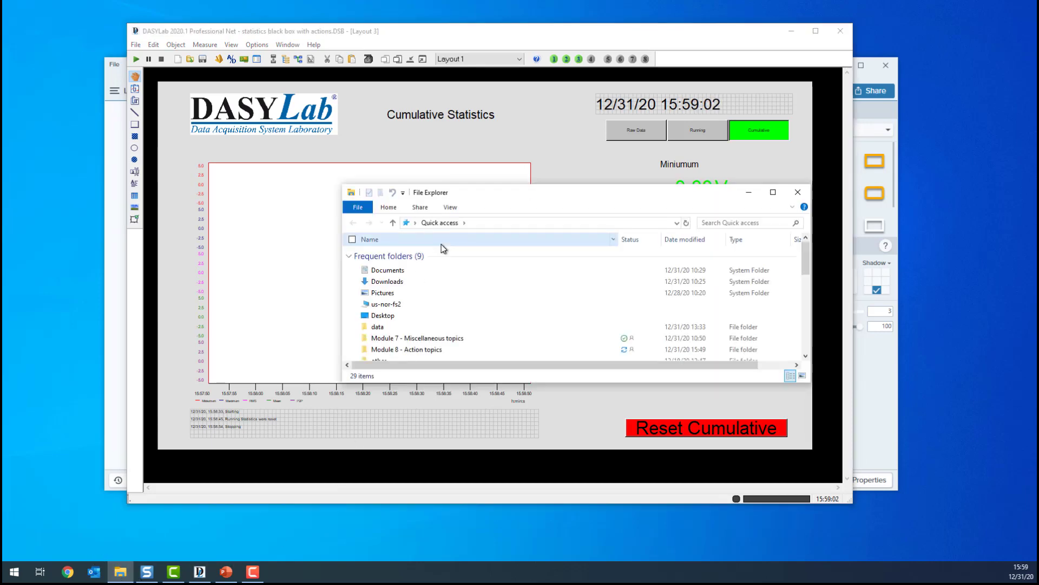
{"action": "double_click", "coordinate": [386, 328]}
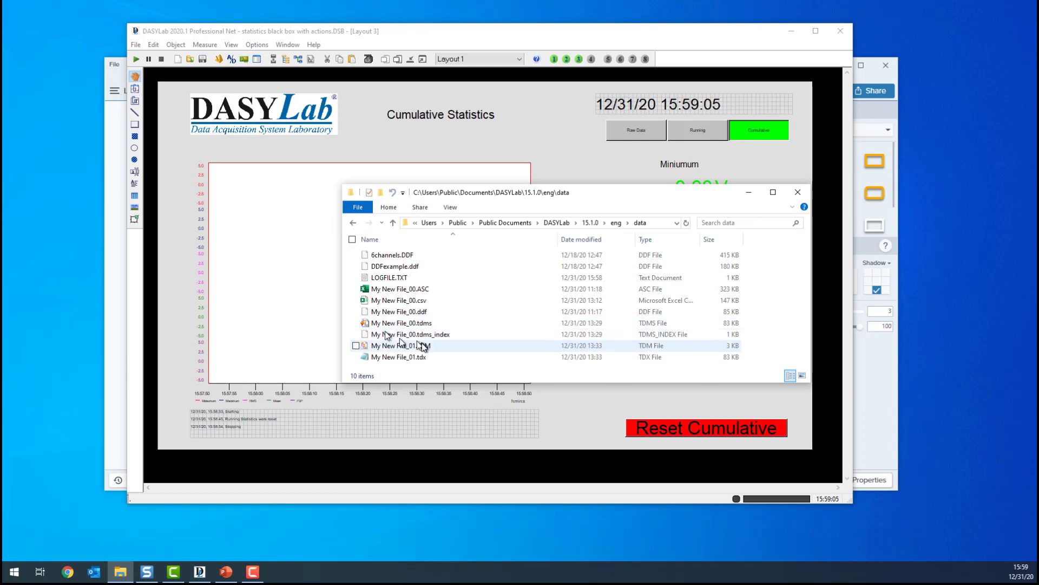
{"action": "left_click", "coordinate": [403, 277]}
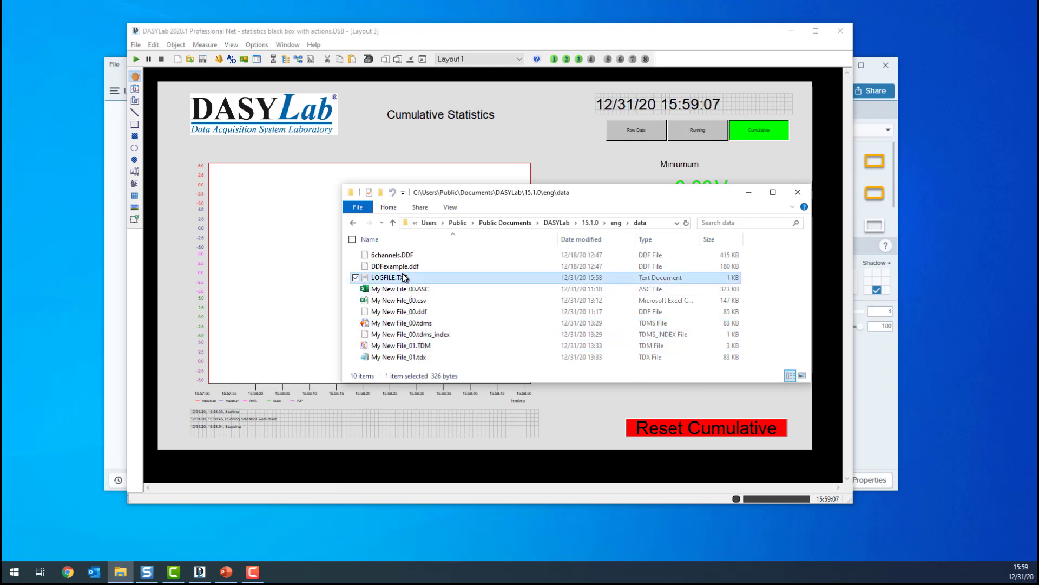